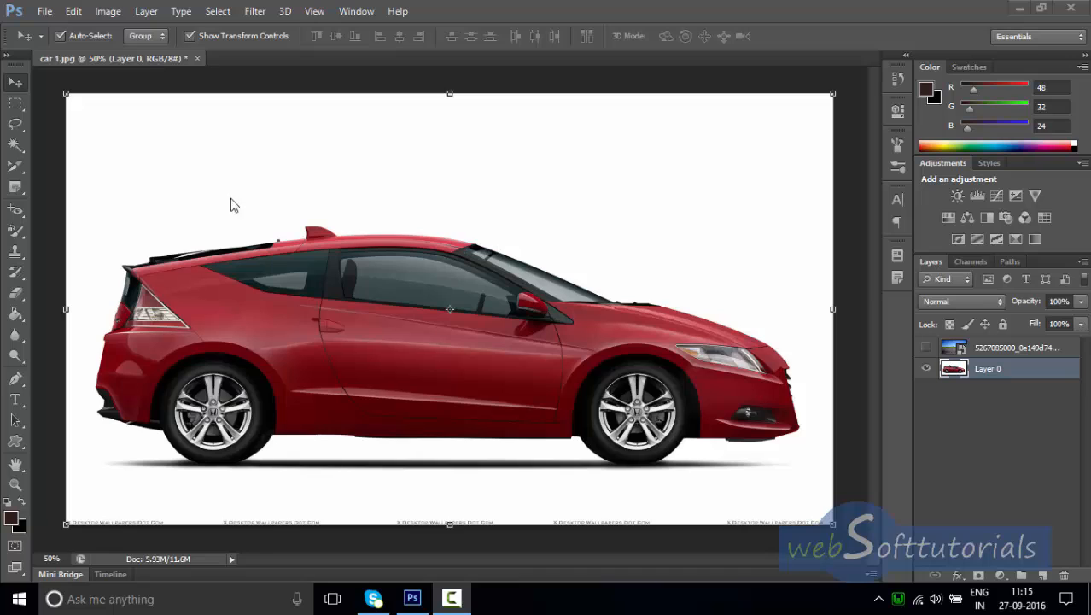
Draw a freehand selection around the car's front wheel with the Lasso Tool.
left_click(15, 128)
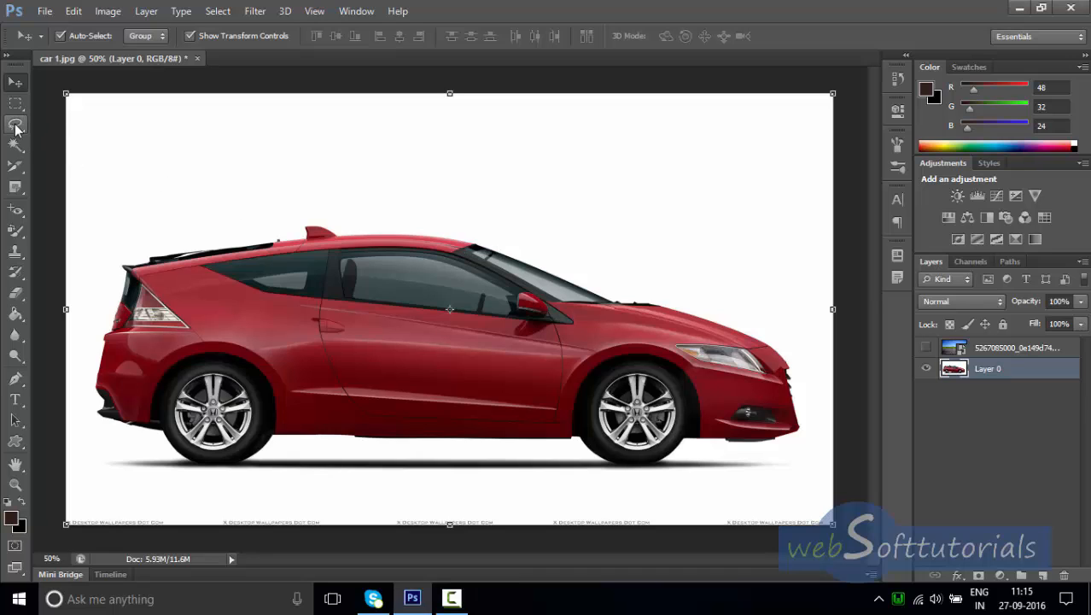
left_click(15, 128)
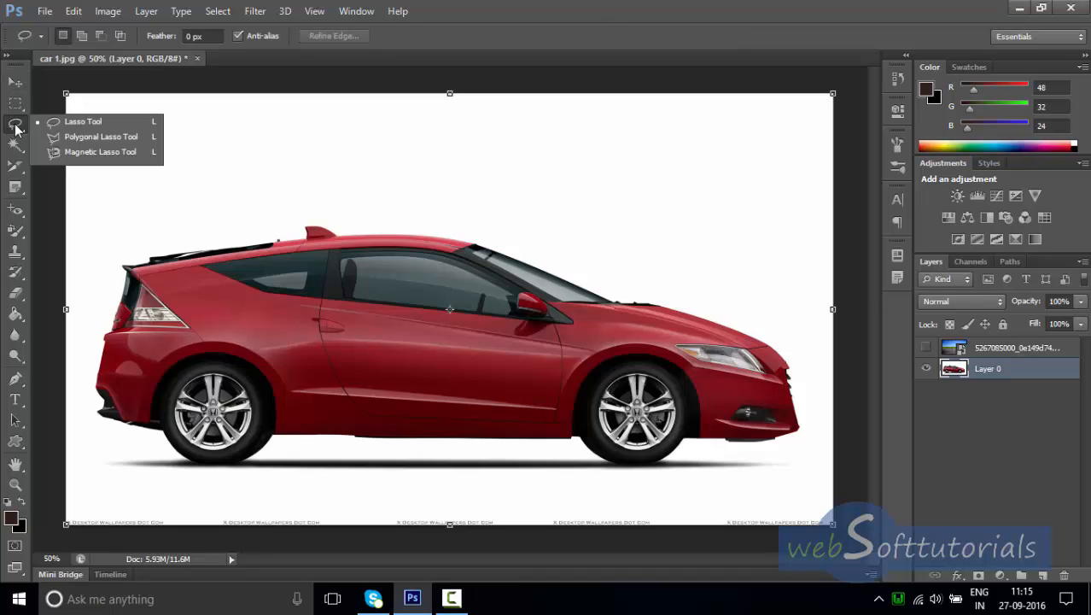
left_click(107, 122)
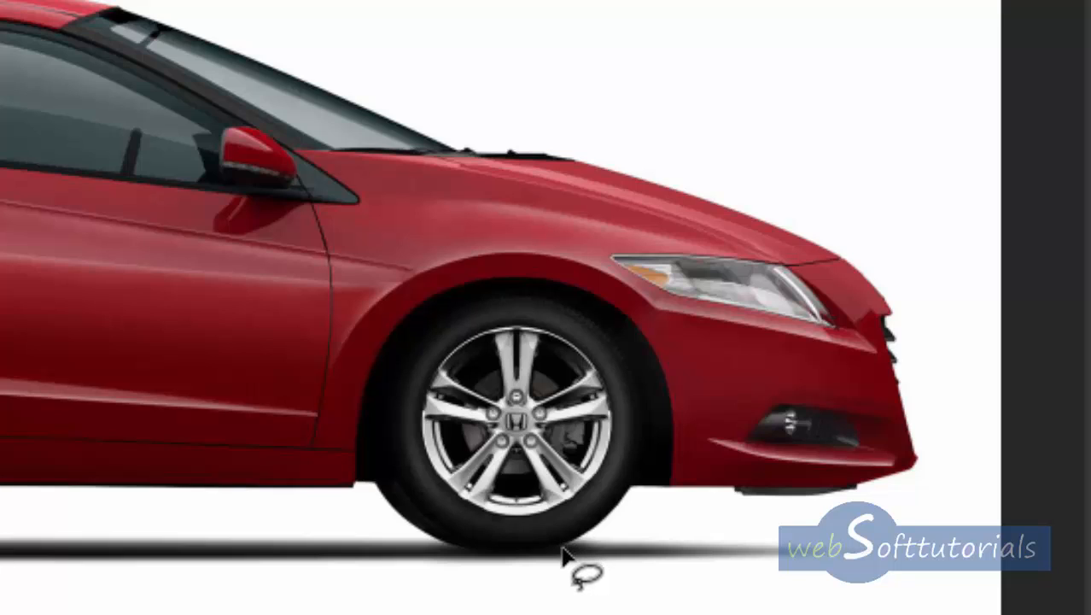
mouse_move(561, 547)
left_mouse_down()
mouse_move(492, 554)
mouse_move(440, 543)
mouse_move(379, 496)
mouse_move(367, 374)
mouse_move(385, 339)
mouse_move(424, 308)
mouse_move(563, 287)
mouse_move(617, 340)
mouse_move(645, 410)
mouse_move(637, 493)
mouse_move(603, 534)
mouse_move(560, 550)
left_mouse_up()
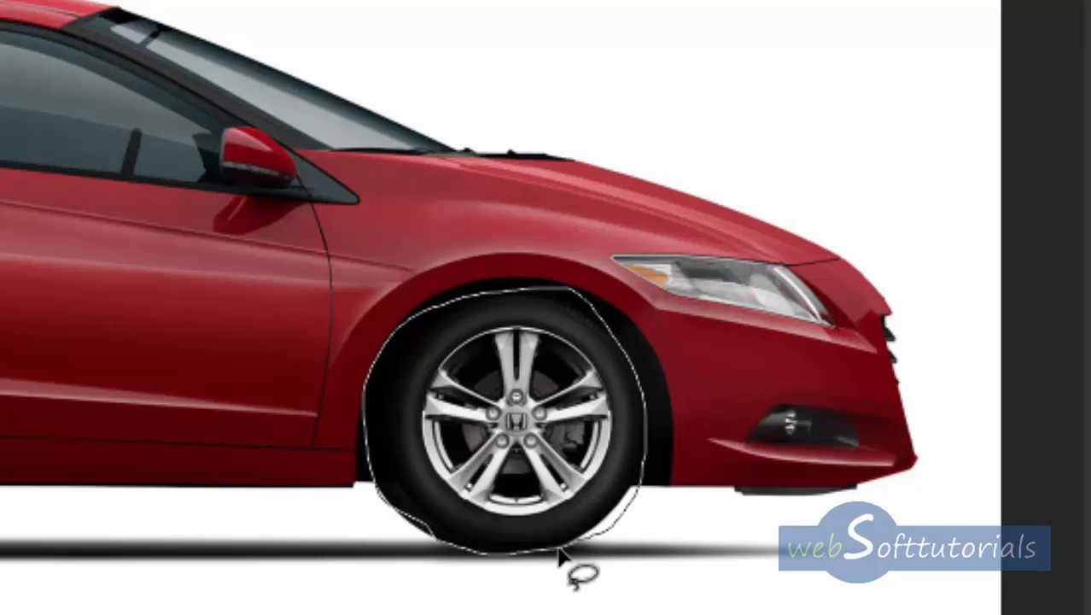
left_click_drag(559, 552, 542, 554)
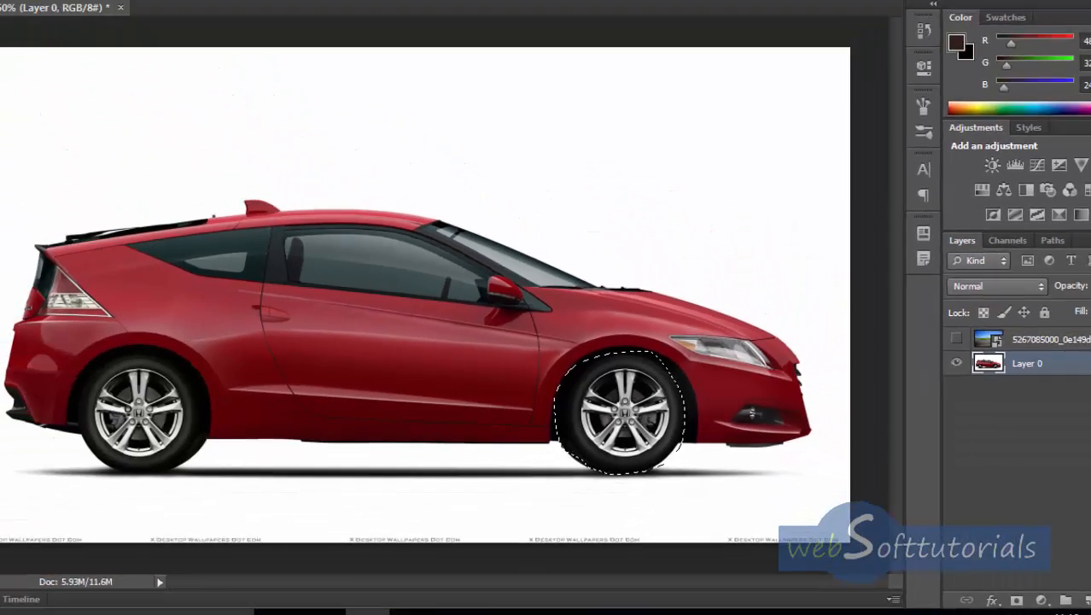
Try moving the selected front wheel slightly, then undo the move and deselect.
left_click(15, 82)
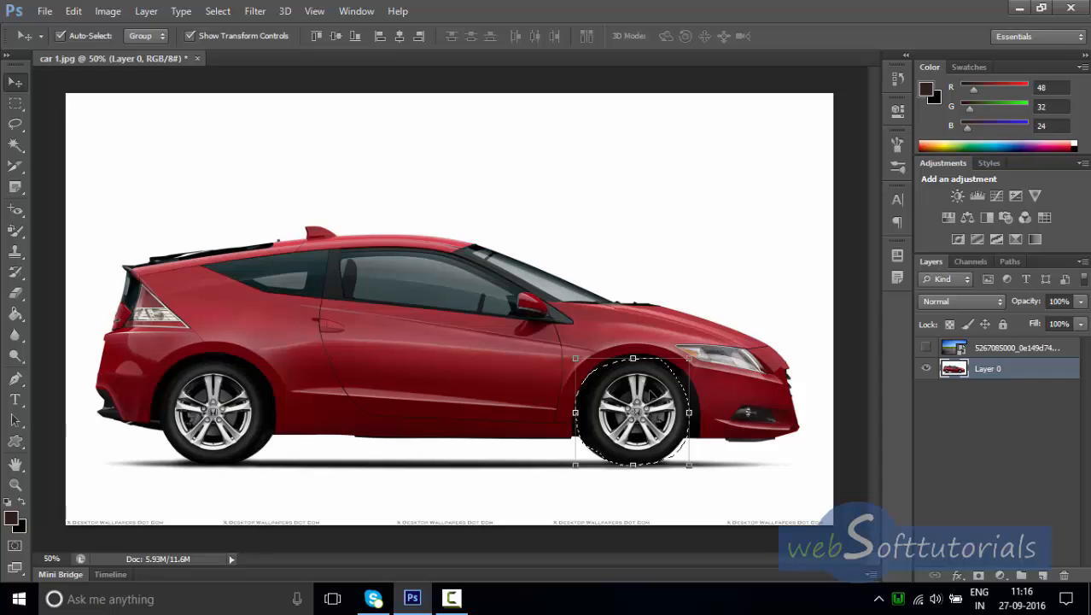
mouse_move(658, 390)
left_mouse_down()
mouse_move(618, 387)
mouse_move(573, 302)
mouse_move(571, 199)
mouse_move(710, 201)
mouse_move(732, 404)
mouse_move(586, 296)
mouse_move(668, 188)
mouse_move(682, 252)
mouse_move(648, 397)
left_mouse_up()
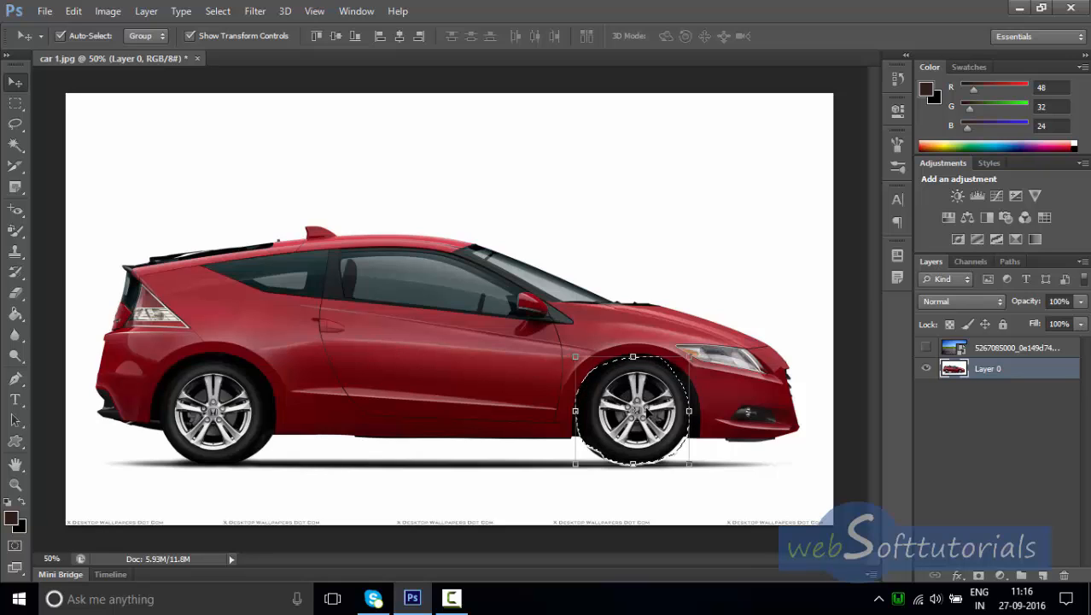
key("ctrl+d")
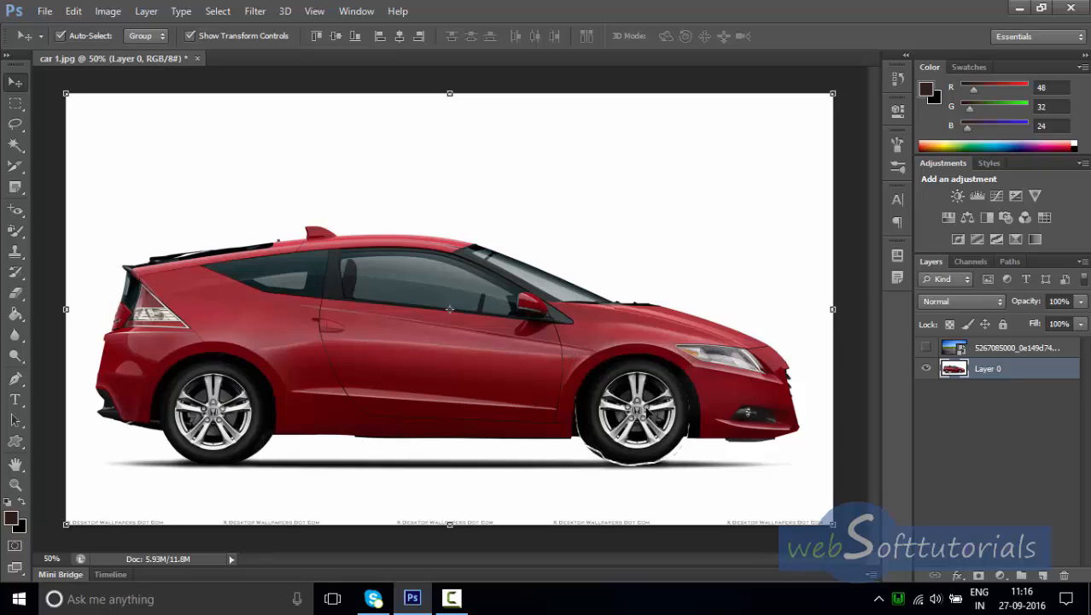
key("ctrl+z")
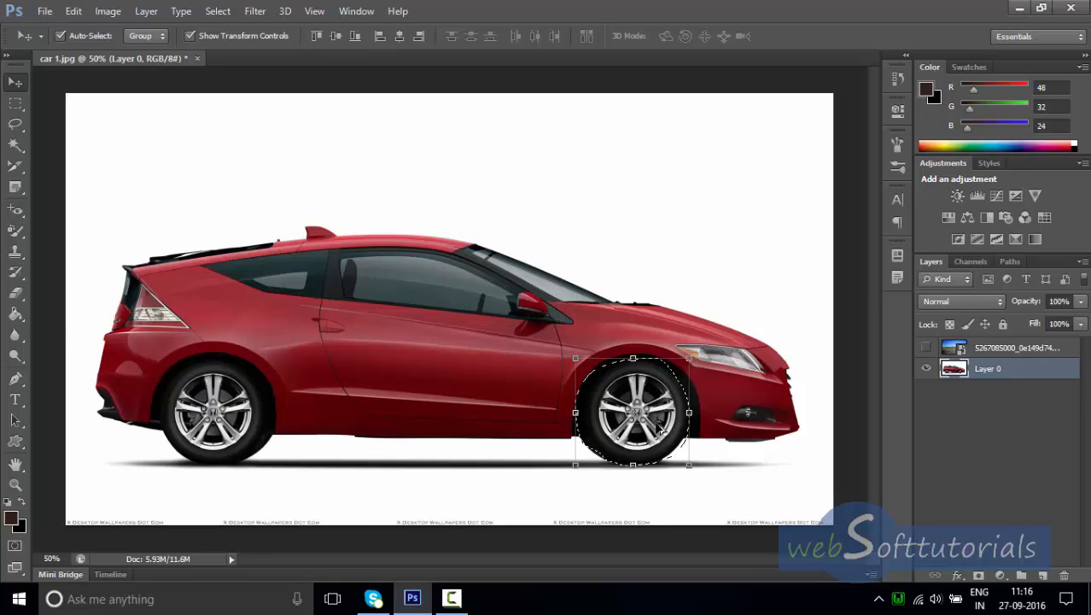
key("ctrl+d")
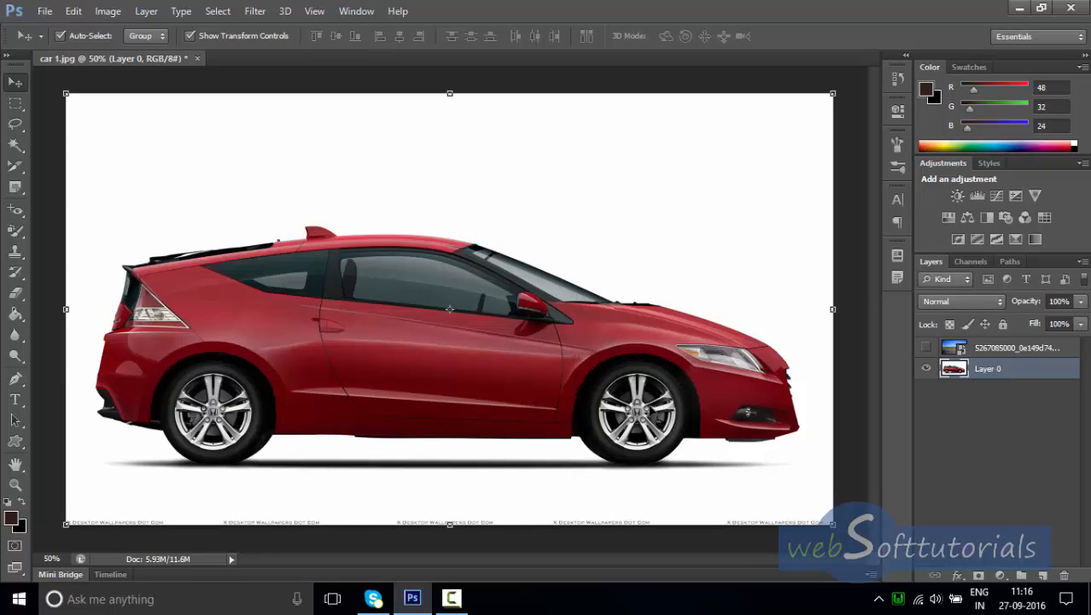
Outline the car's front wheel with straight segments using the Polygonal Lasso Tool and close the selection.
left_click(14, 126)
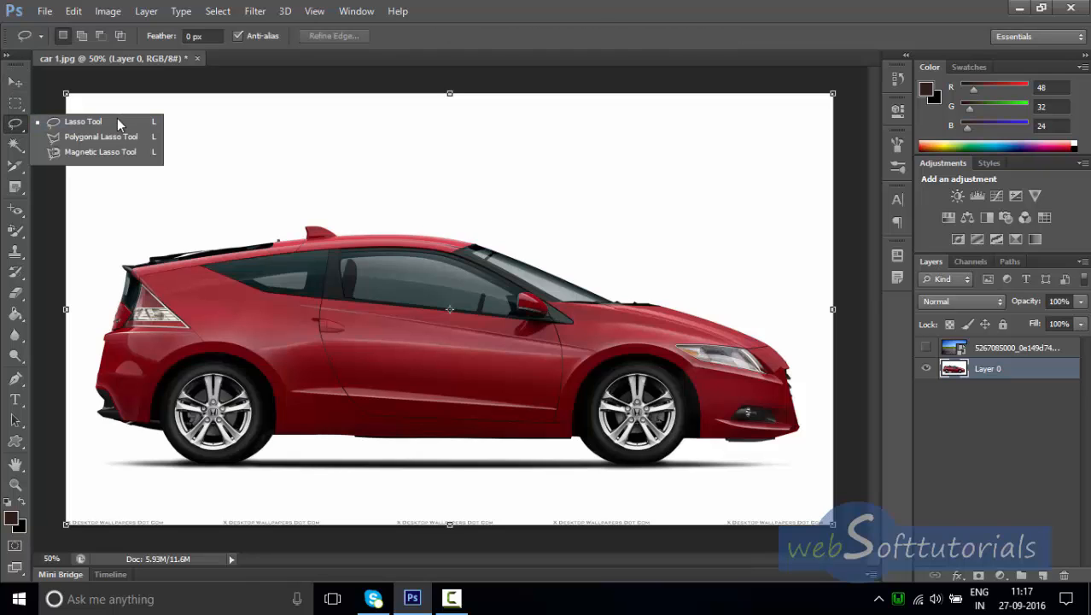
left_click(118, 138)
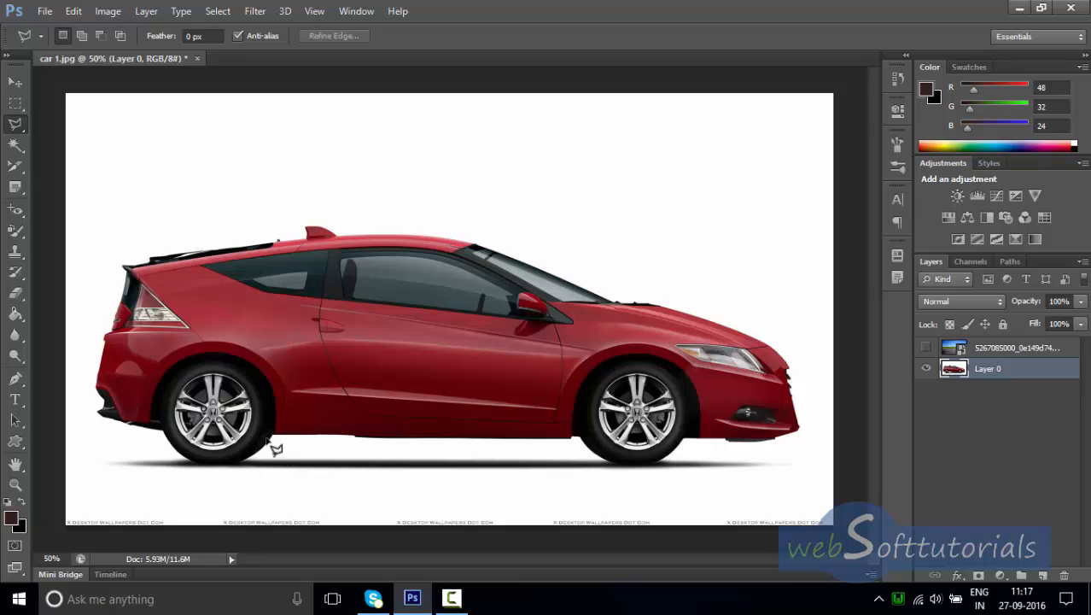
left_click(573, 416)
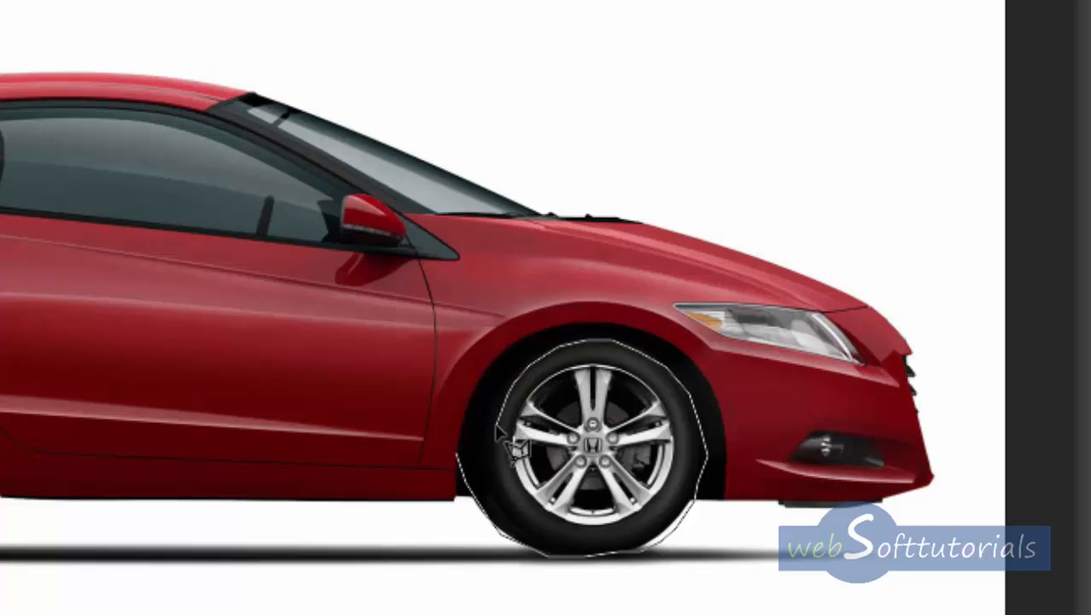
left_click(459, 459)
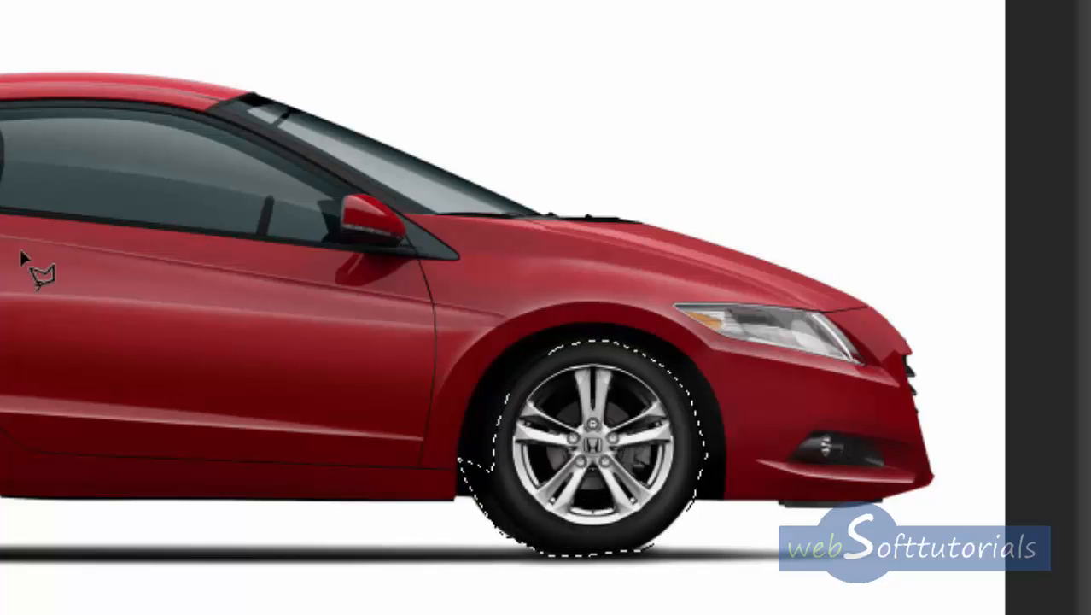
Try moving the selected wheel into the empty area above the hood, then undo the move and deselect.
key("v")
left_click_drag(609, 442, 390, 0)
left_click_drag(392, 106, 670, 143)
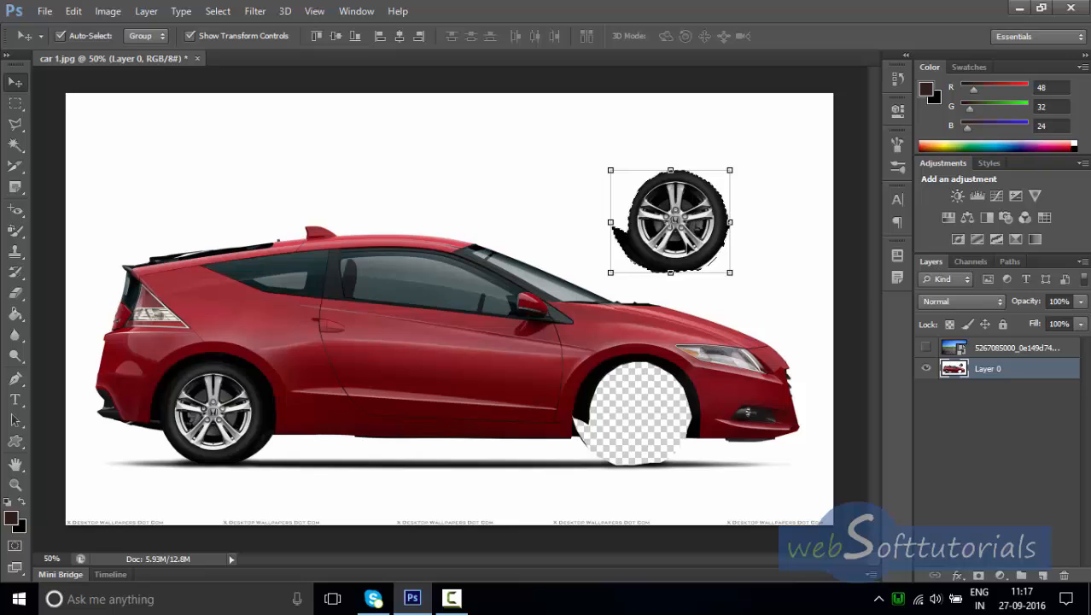
key("ctrl+z")
key("ctrl+d")
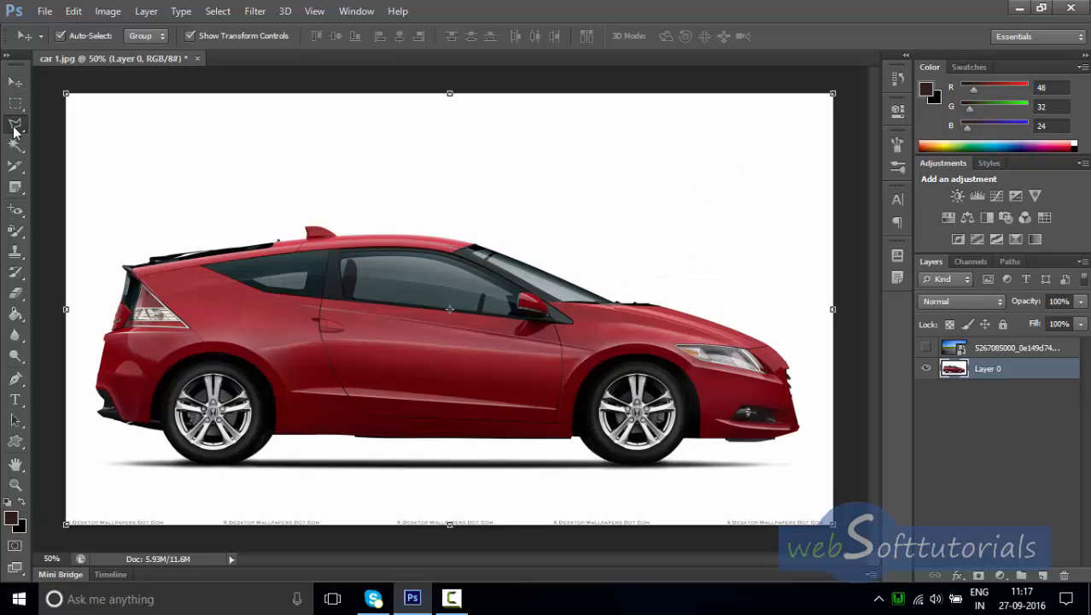
Trace the outline of the whole car with the Magnetic Lasso Tool and close the selection.
left_click(15, 126)
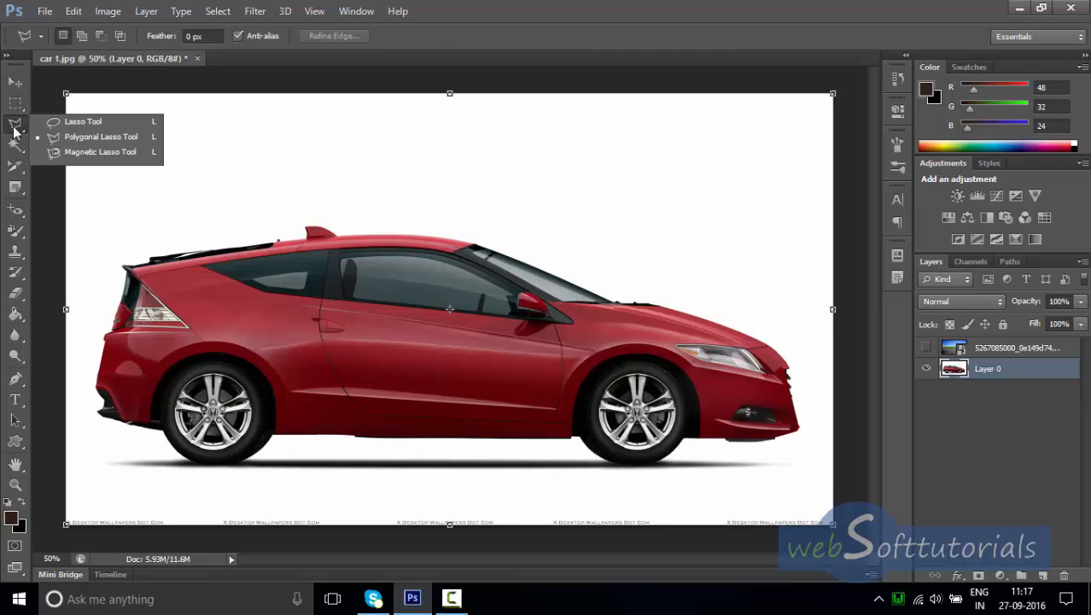
left_click(121, 156)
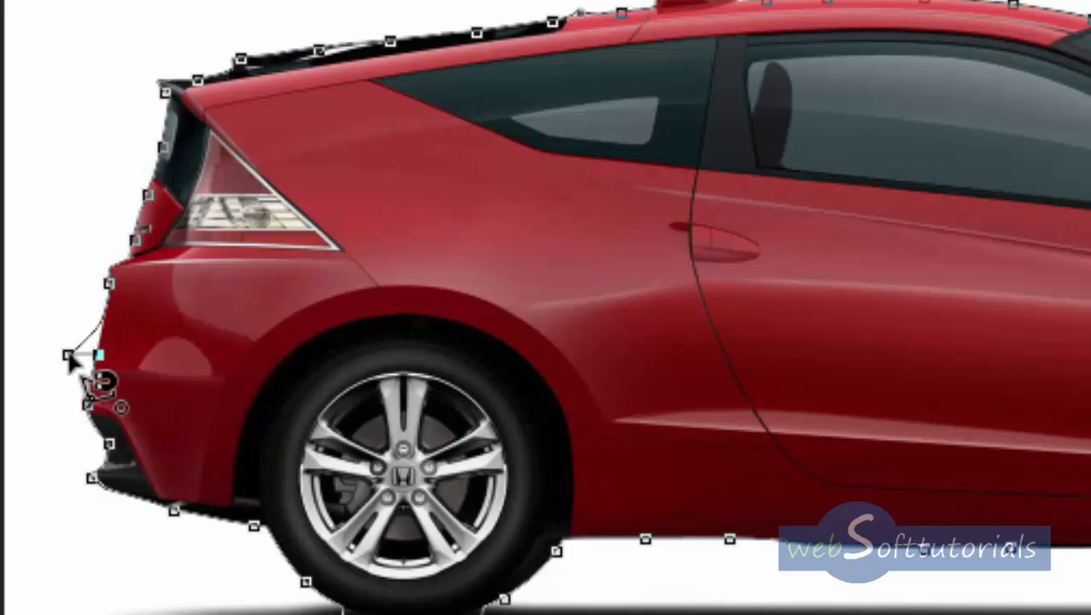
left_click(70, 359)
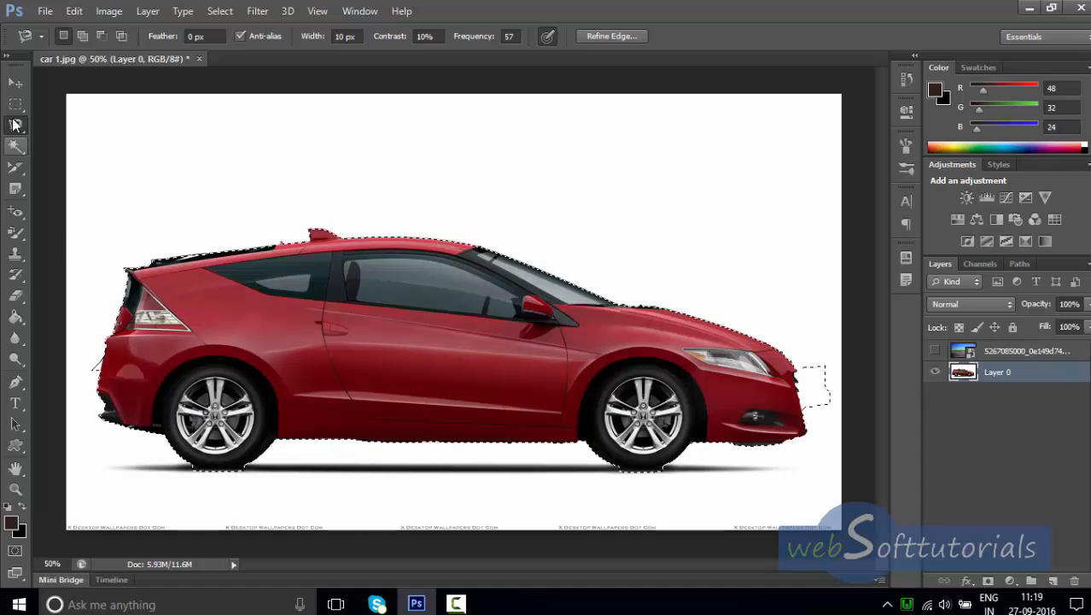
Move the selected car within Layer 0 to a spot slightly above its original position.
left_click(16, 83)
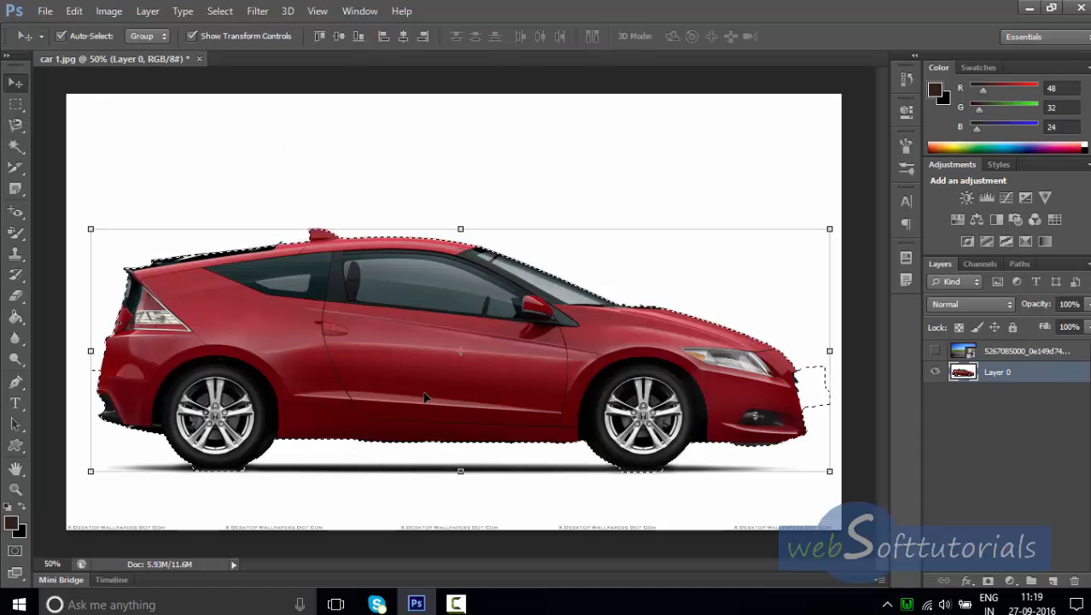
left_click_drag(464, 420, 403, 394)
left_click(16, 128)
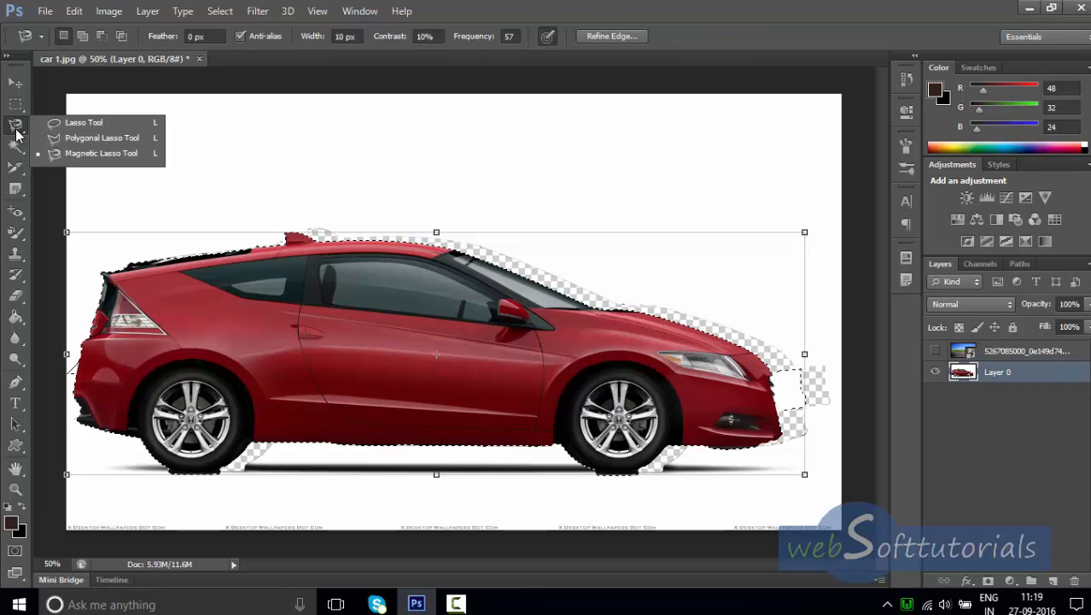
left_click(101, 154)
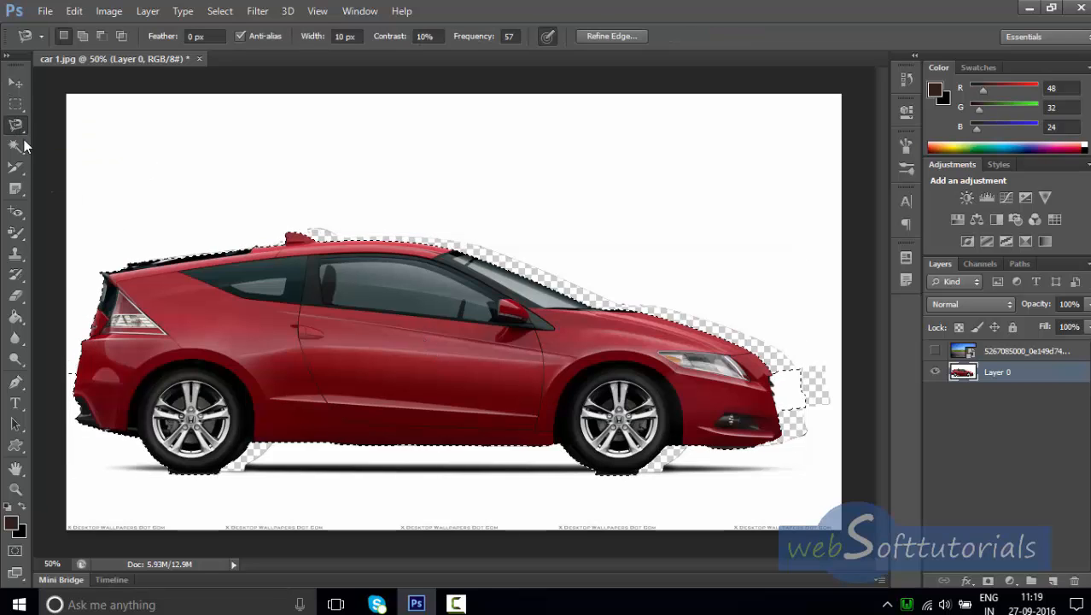
left_click(16, 83)
left_click_drag(384, 307, 416, 259)
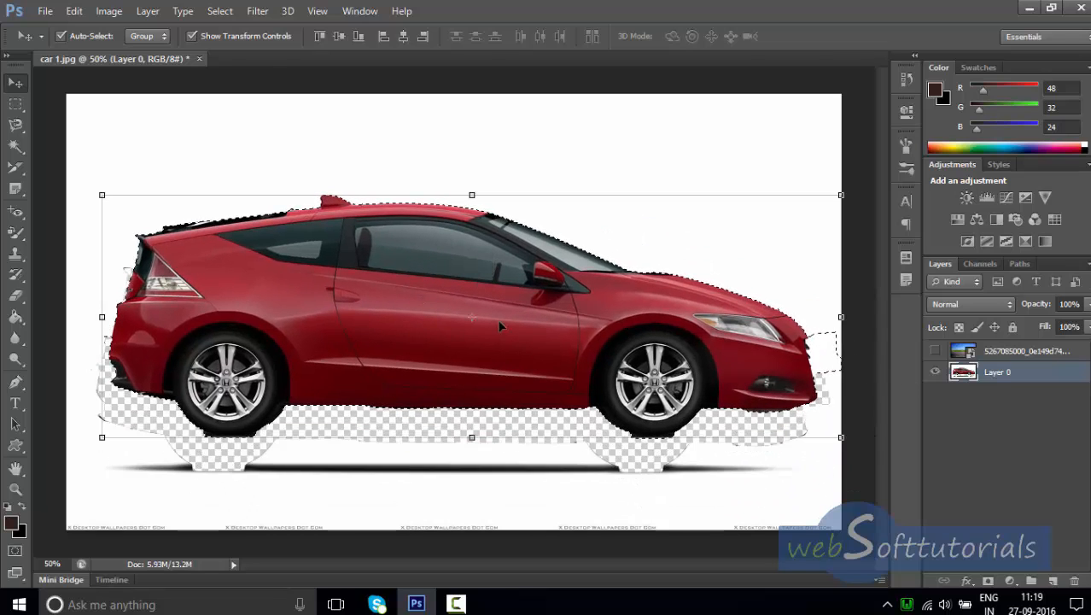
Add a new layer, paste the selected car onto it, and hide Layer 0.
left_click(1054, 581)
key("ctrl+v")
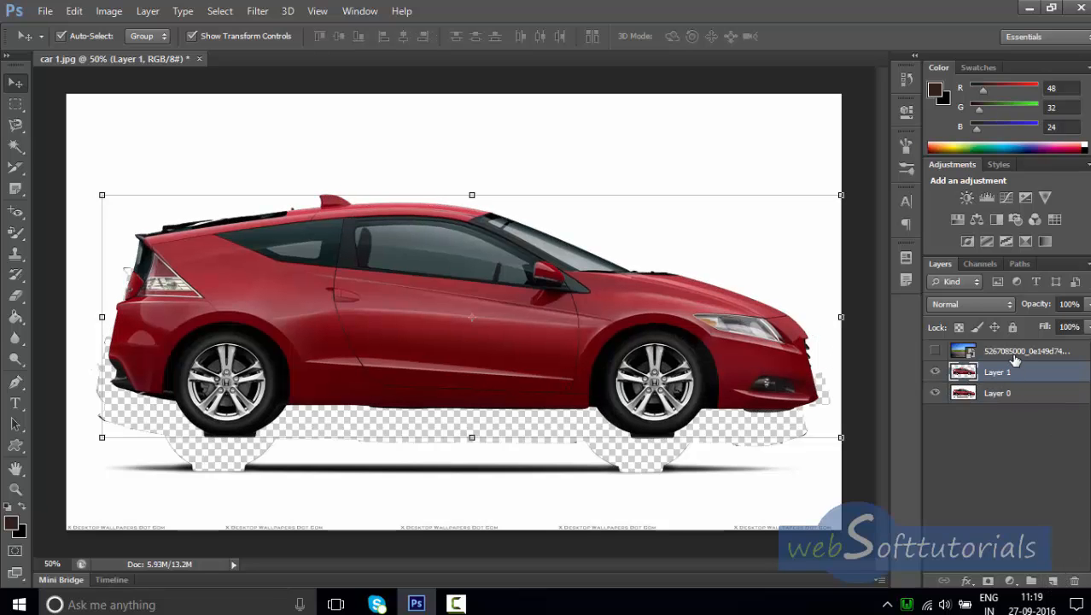
left_click(936, 394)
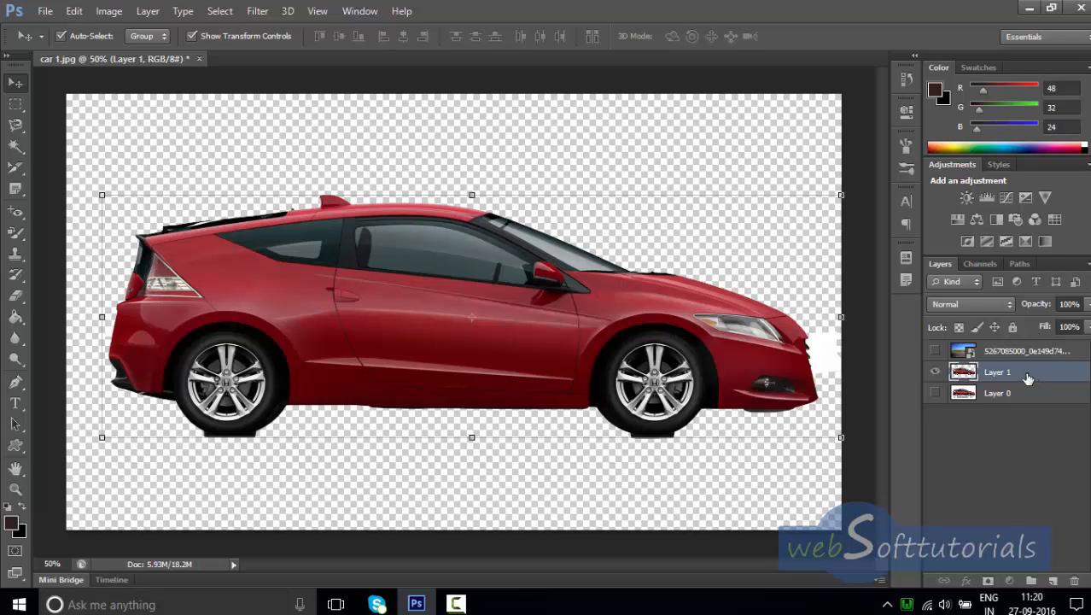
Place Layer 1 above the road landscape layer in the stack and show the landscape layer.
left_click_drag(1027, 378, 1026, 351)
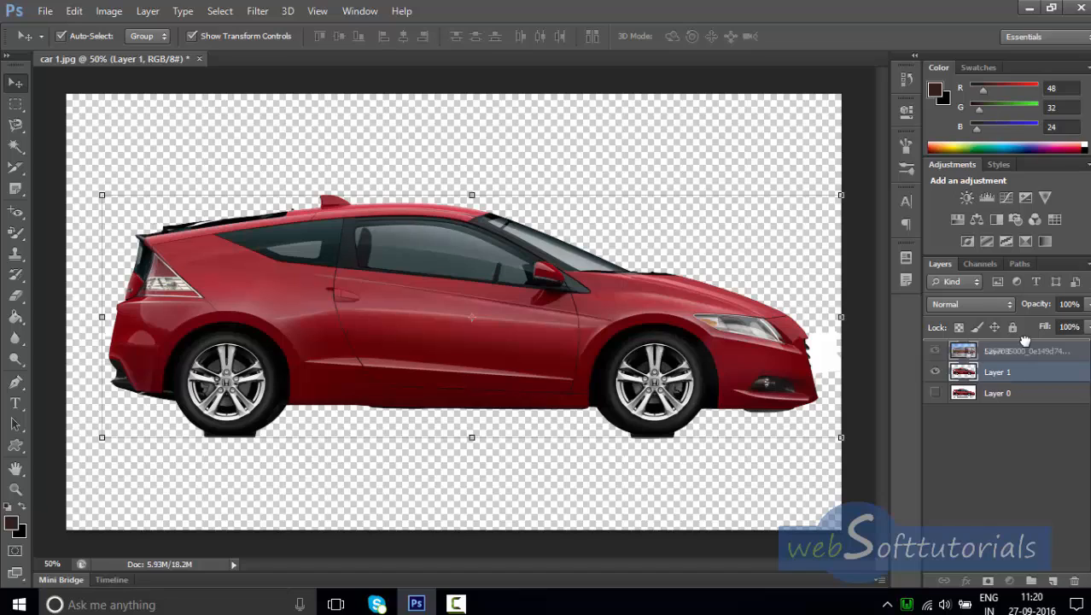
left_click_drag(1025, 340, 1024, 339)
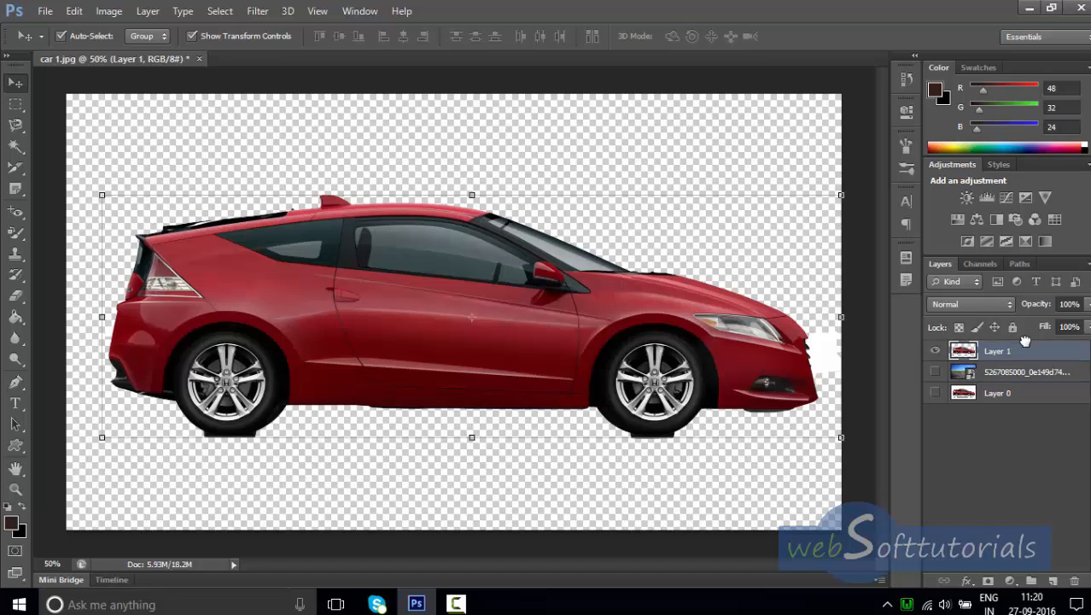
left_click(935, 373)
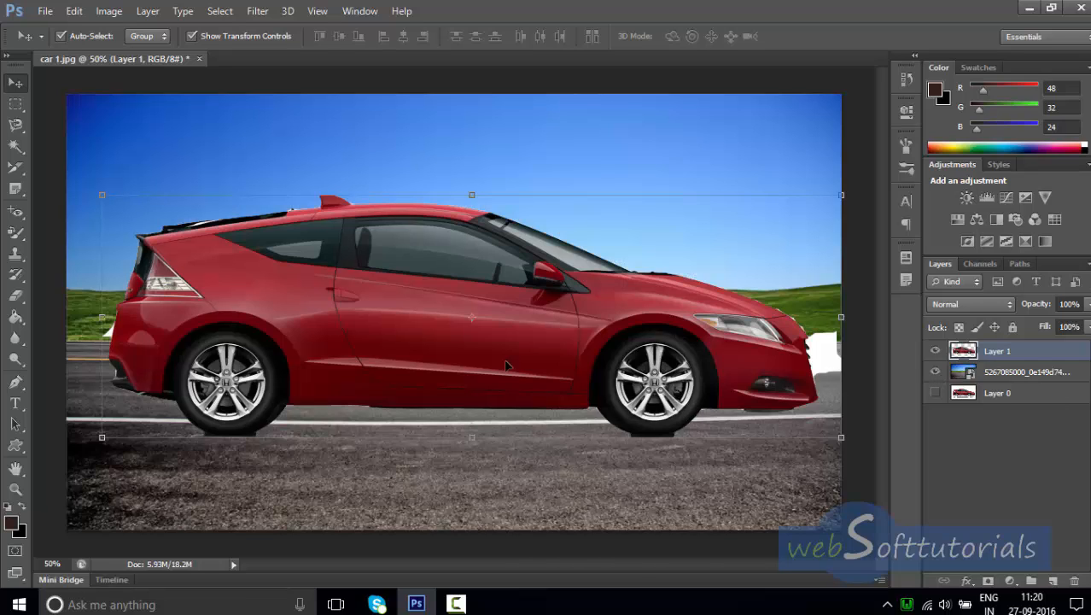
Scale the car on Layer 1 to 63.43% width and 62.58% height, place it on the road, and apply the transformation.
left_click_drag(477, 321, 457, 406)
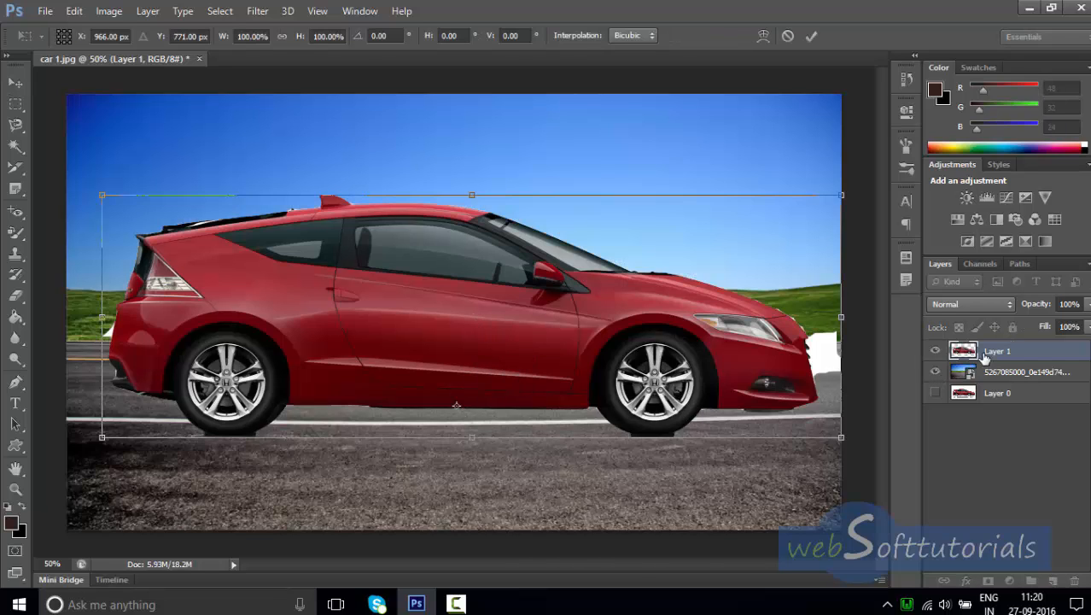
mouse_move(500, 329)
left_mouse_down()
mouse_move(484, 371)
mouse_move(482, 323)
mouse_move(485, 332)
left_mouse_up()
left_click_drag(827, 451, 432, 360)
left_click_drag(235, 291, 338, 342)
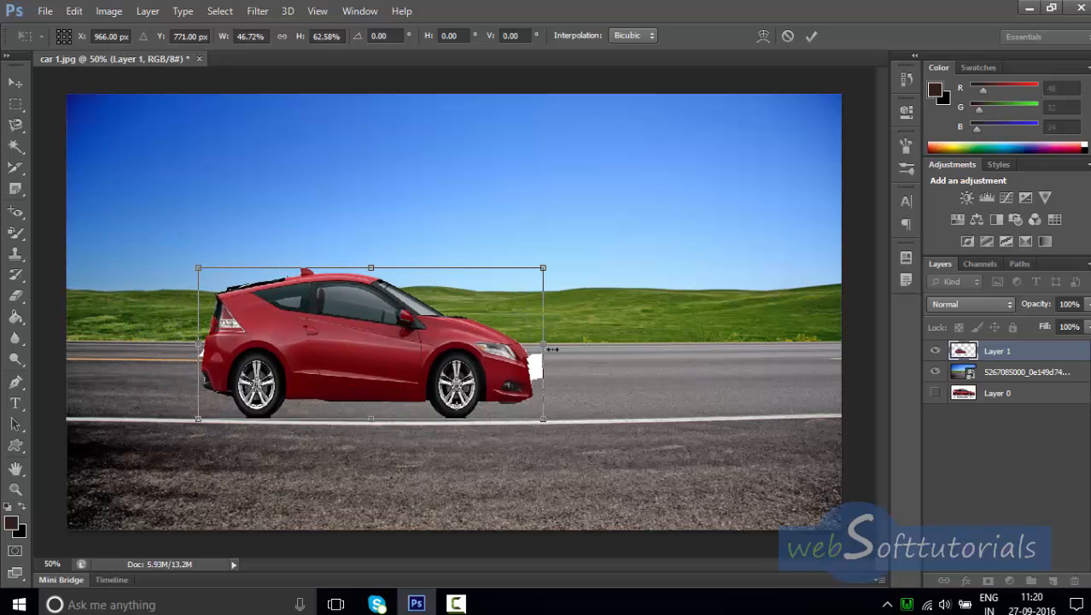
left_click_drag(545, 342, 667, 315)
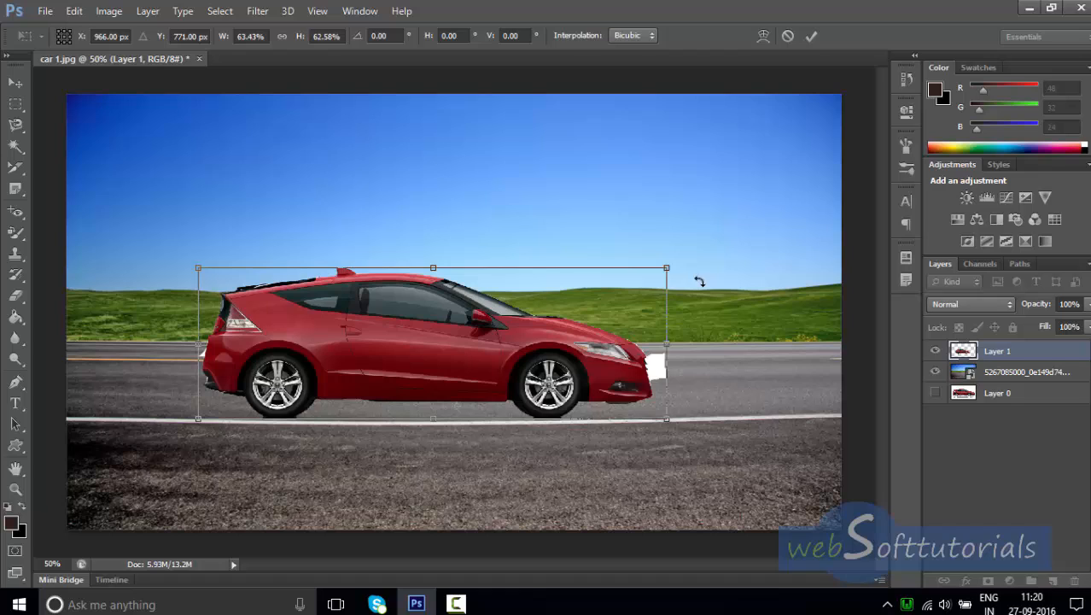
left_click(811, 37)
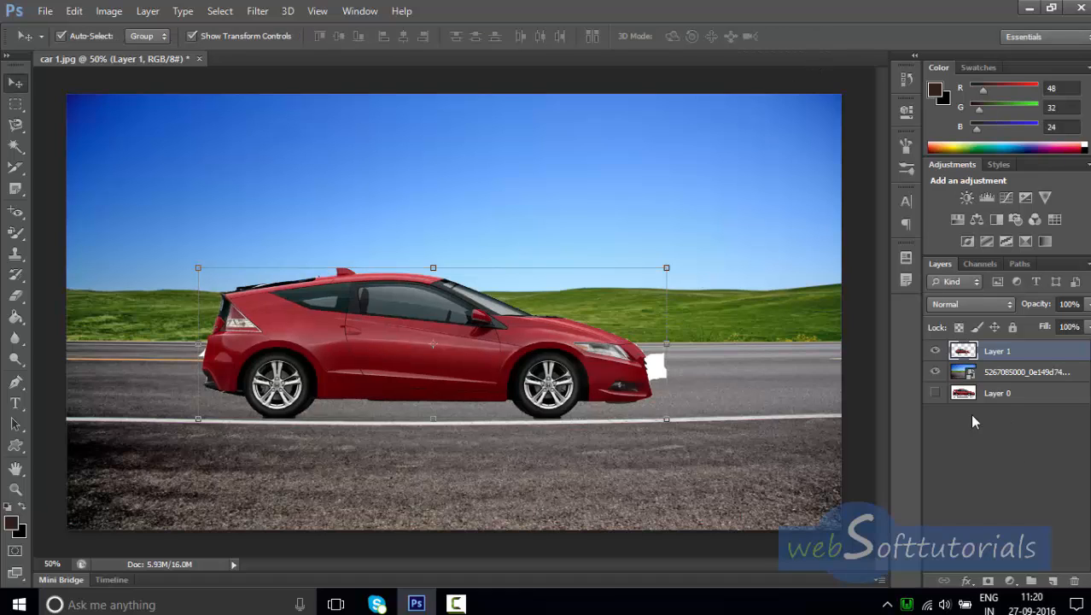
Show Layer 0, hide the road landscape layer, and undo the resizing and reordering of Layer 1.
left_click(936, 351)
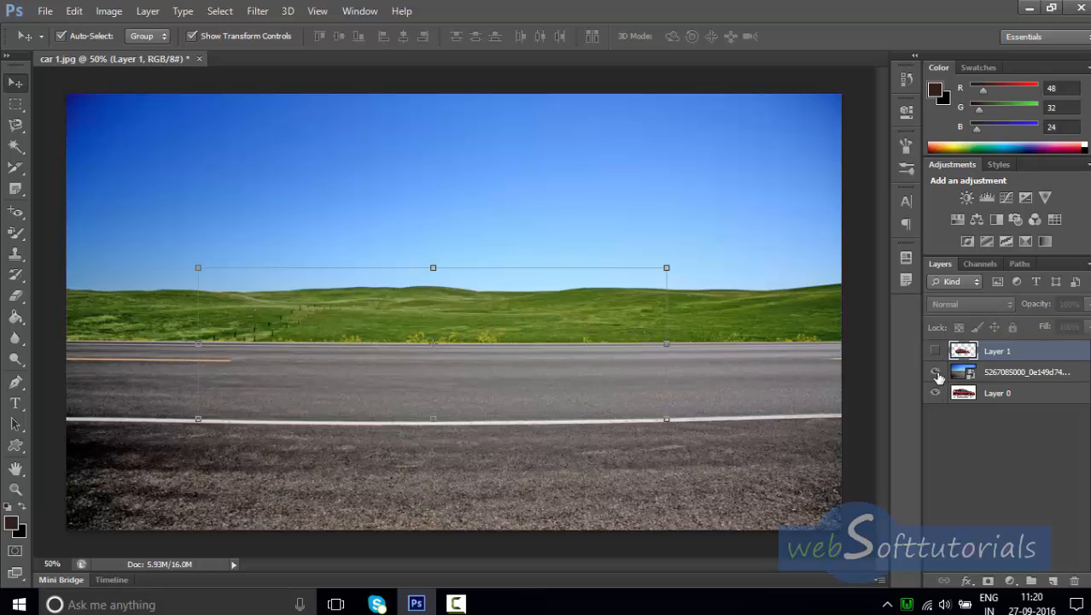
left_click(936, 372)
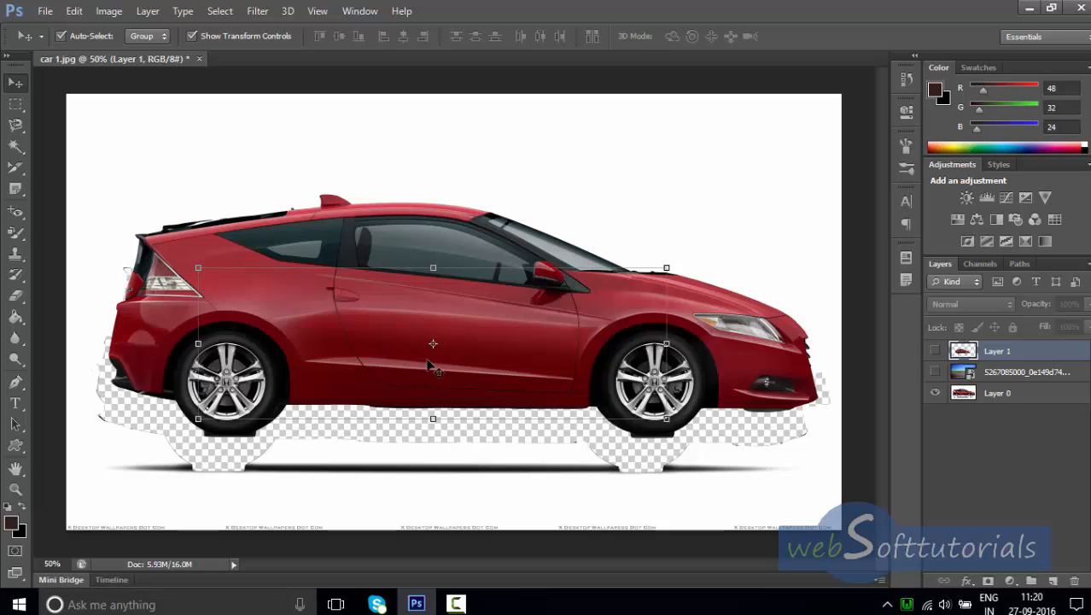
left_click(936, 351)
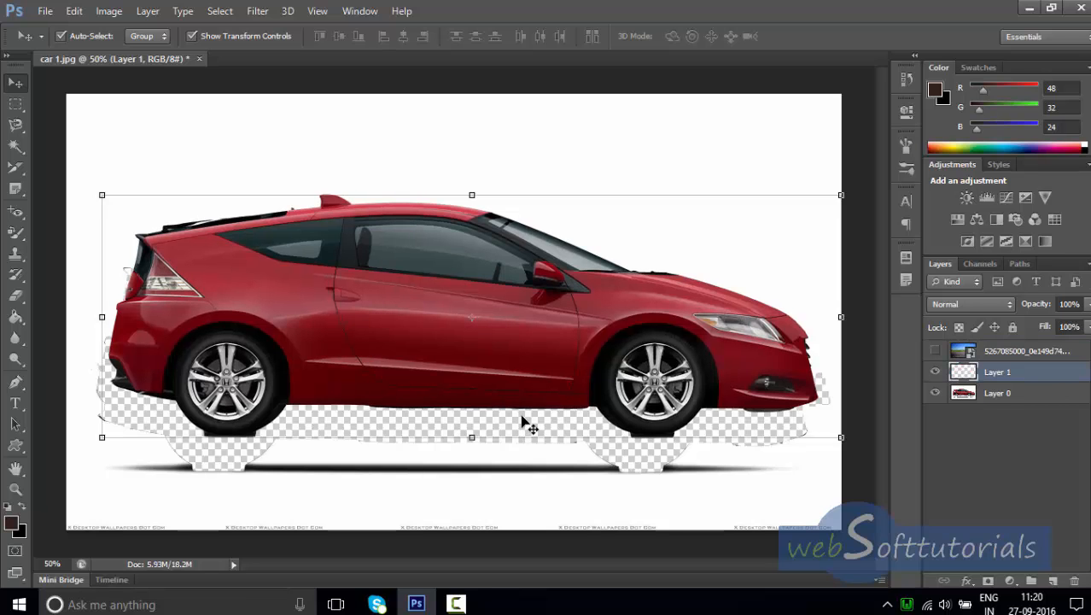
Remove Layer 1 and undo the car cut and selection so Layer 0 is back in its original, unselected state.
key("Delete")
key("ctrl+alt+z")
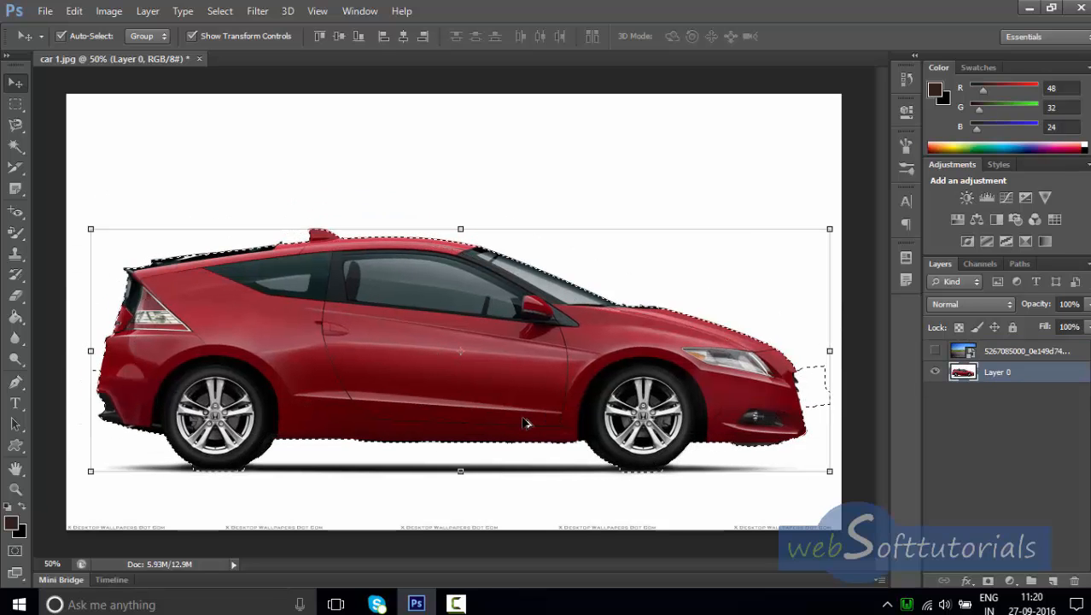
key("ctrl+alt+z")
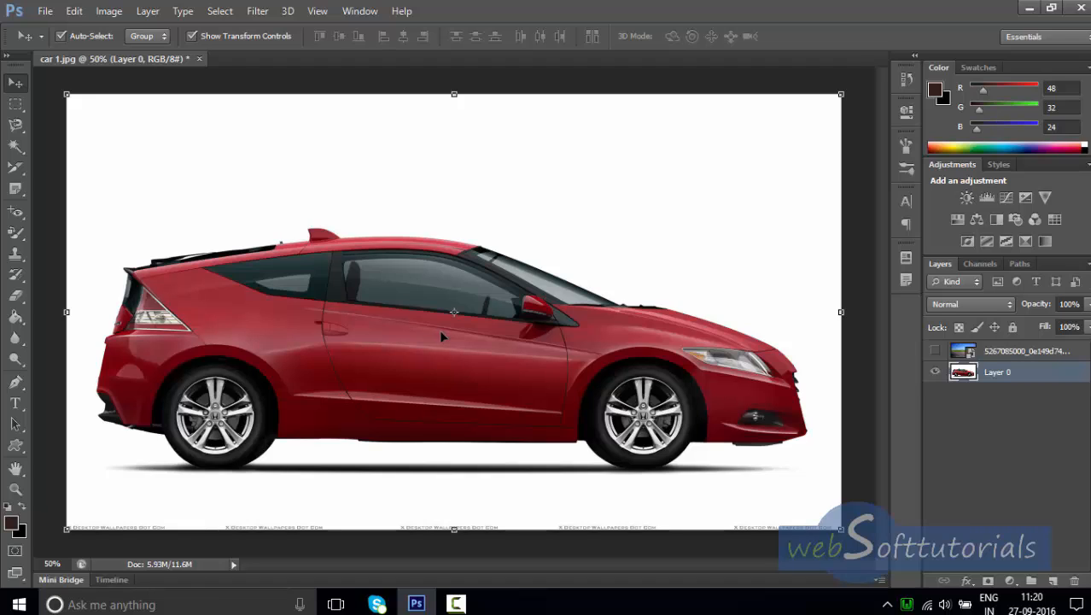
Select the whole car on Layer 0 with the Quick Selection tool at brush size 30, and shift the selected car slightly.
left_click(17, 152)
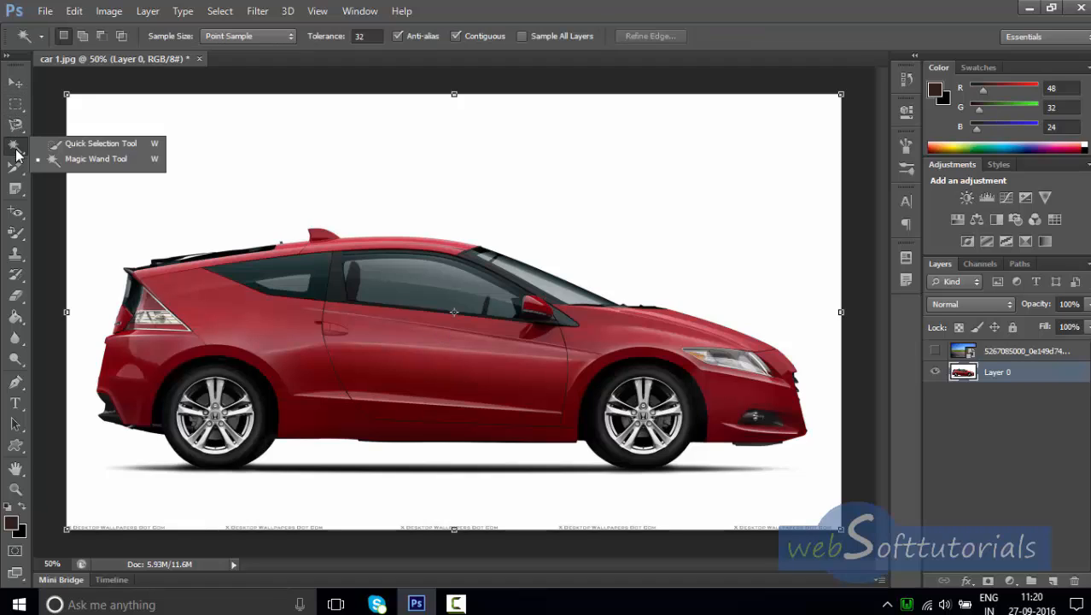
left_click(104, 145)
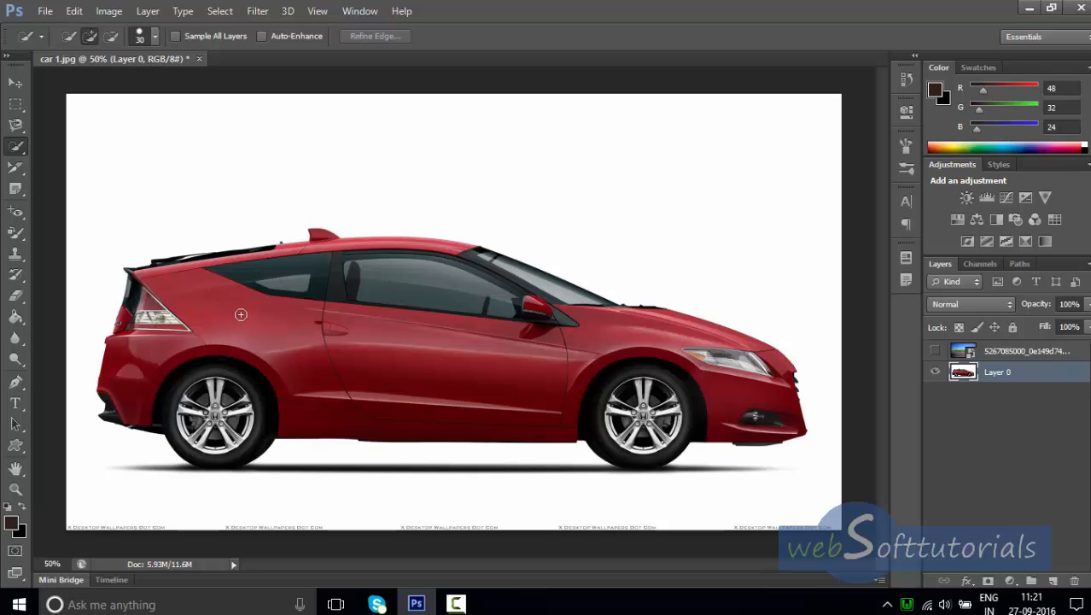
left_click(202, 290)
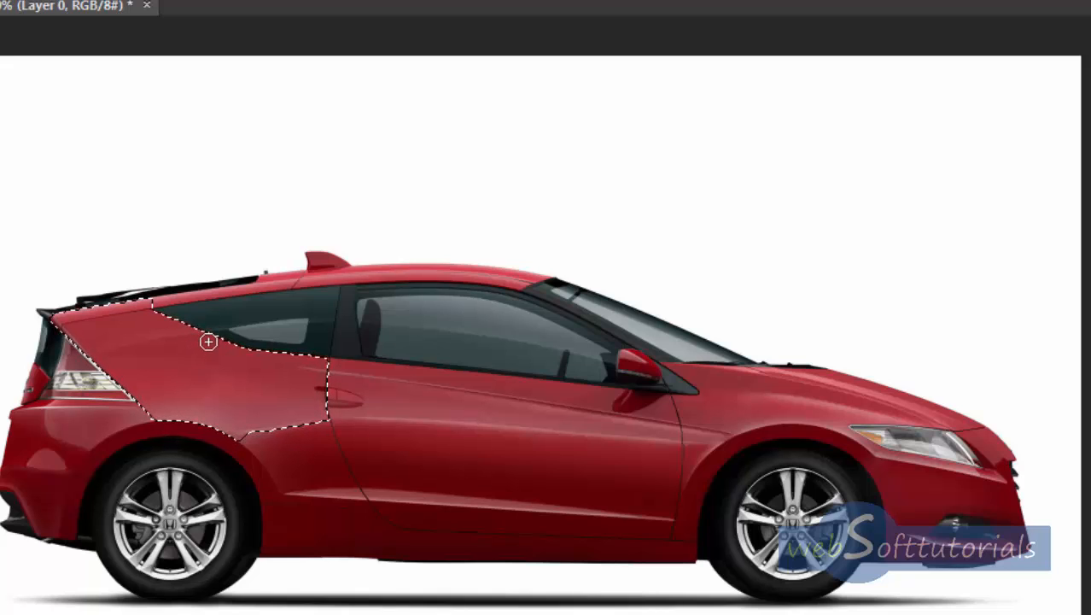
mouse_move(209, 337)
left_mouse_down()
mouse_move(343, 310)
mouse_move(506, 314)
mouse_move(831, 405)
mouse_move(941, 461)
mouse_move(993, 504)
mouse_move(963, 534)
mouse_move(894, 522)
mouse_move(849, 482)
mouse_move(757, 461)
mouse_move(744, 467)
mouse_move(763, 527)
mouse_move(677, 487)
mouse_move(655, 445)
mouse_move(606, 415)
mouse_move(507, 437)
mouse_move(549, 496)
mouse_move(642, 516)
mouse_move(676, 531)
mouse_move(678, 546)
mouse_move(375, 542)
mouse_move(277, 503)
mouse_move(199, 447)
mouse_move(111, 422)
mouse_move(52, 344)
mouse_move(30, 425)
mouse_move(34, 498)
mouse_move(100, 525)
mouse_move(188, 508)
mouse_move(171, 470)
mouse_move(218, 478)
mouse_move(231, 495)
mouse_move(378, 449)
mouse_move(714, 439)
mouse_move(818, 491)
mouse_move(772, 553)
left_mouse_up()
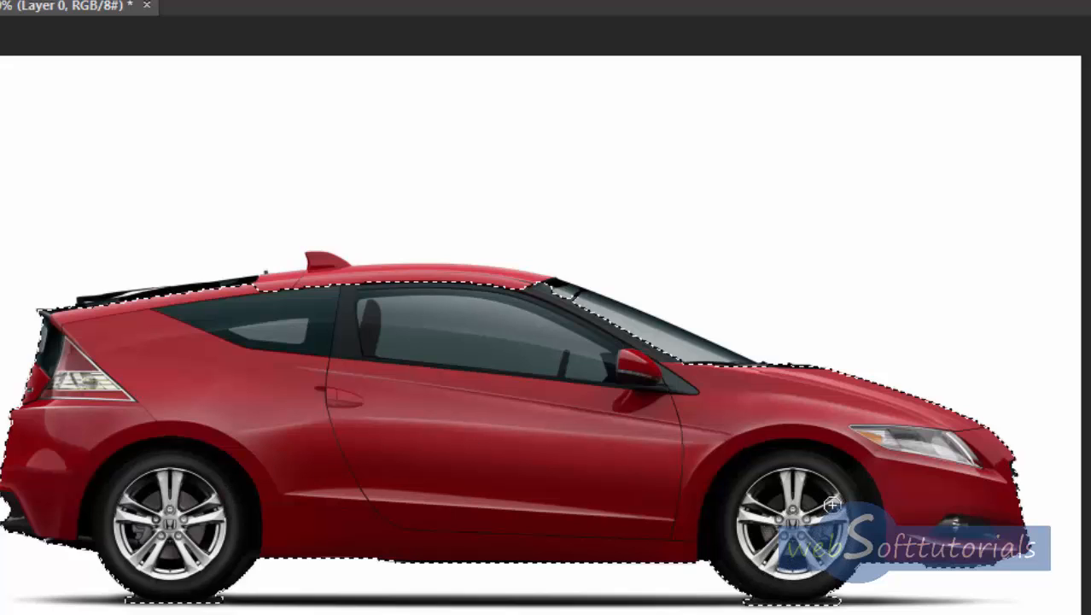
left_click_drag(710, 367, 668, 347)
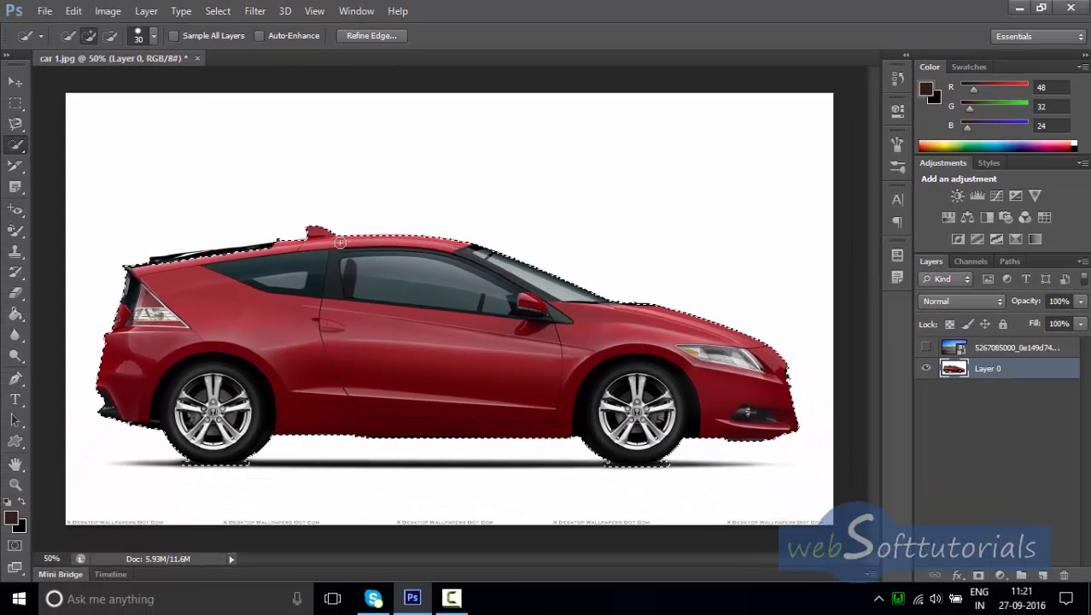
left_click_drag(277, 247, 236, 253)
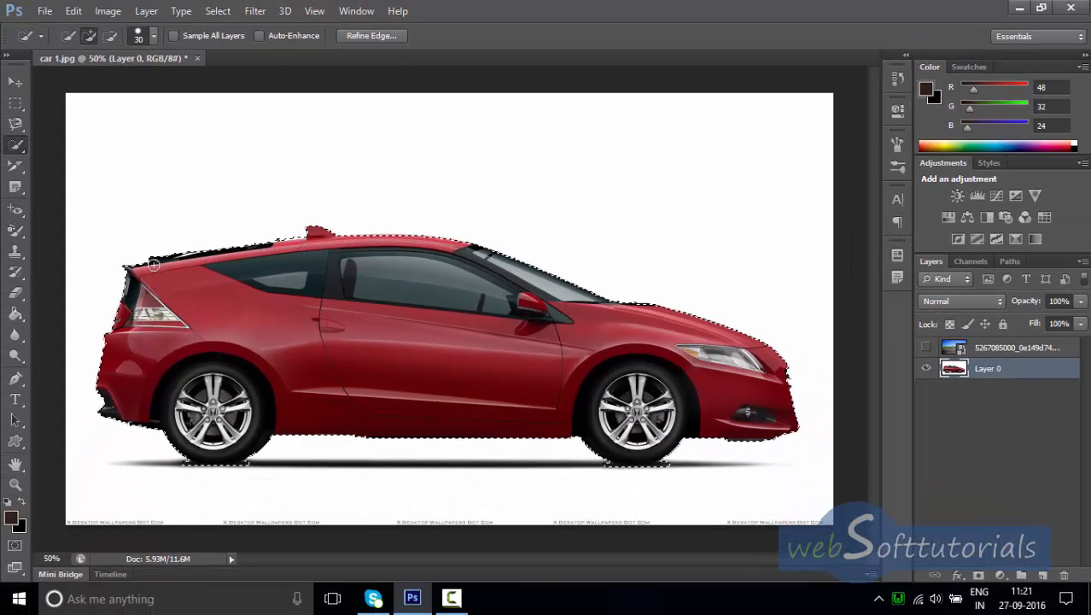
left_click(16, 82)
mouse_move(408, 321)
left_mouse_down()
mouse_move(385, 232)
mouse_move(418, 204)
mouse_move(531, 200)
mouse_move(530, 335)
mouse_move(390, 341)
mouse_move(393, 221)
mouse_move(495, 235)
mouse_move(436, 386)
mouse_move(374, 334)
mouse_move(391, 256)
mouse_move(433, 351)
mouse_move(424, 321)
mouse_move(404, 338)
left_mouse_up()
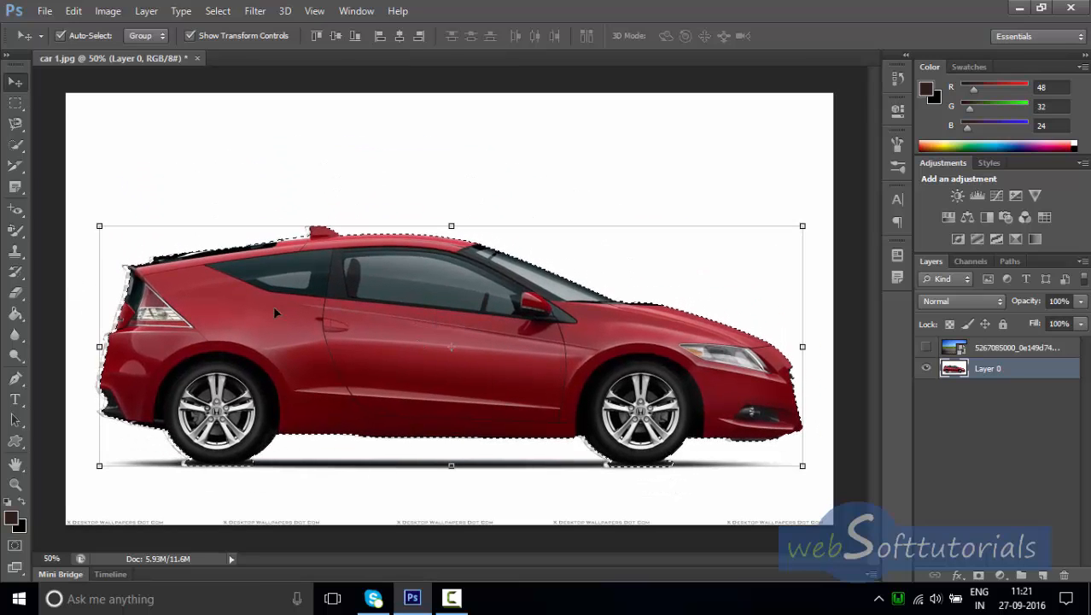
Add the white area between the wheels and a patch below the car's shadow to the selection using the Quick Selection tool.
left_click(17, 147)
left_click(15, 150)
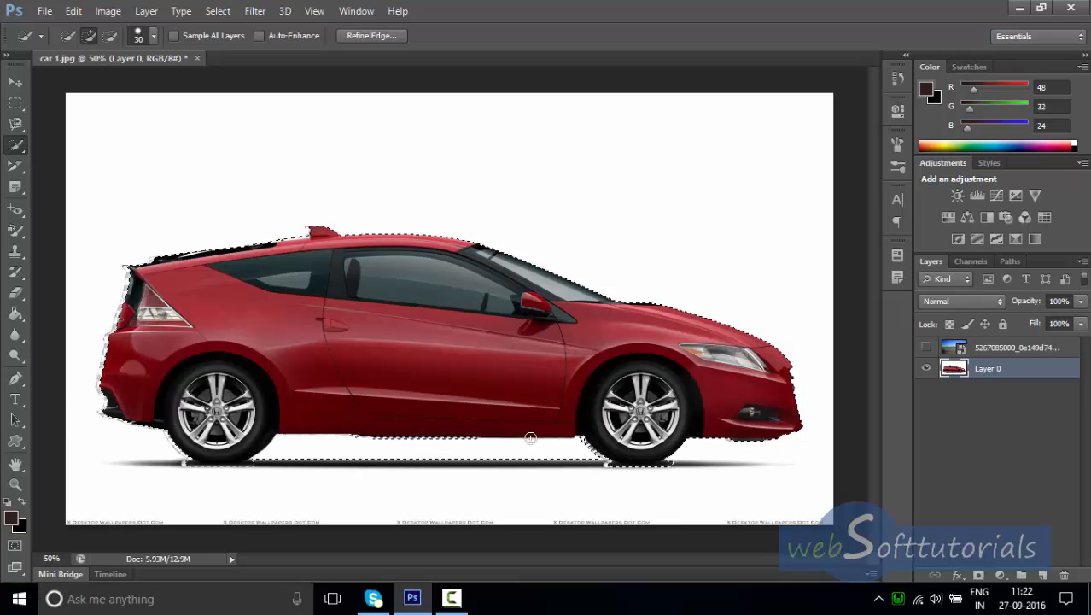
left_click_drag(535, 433, 459, 439)
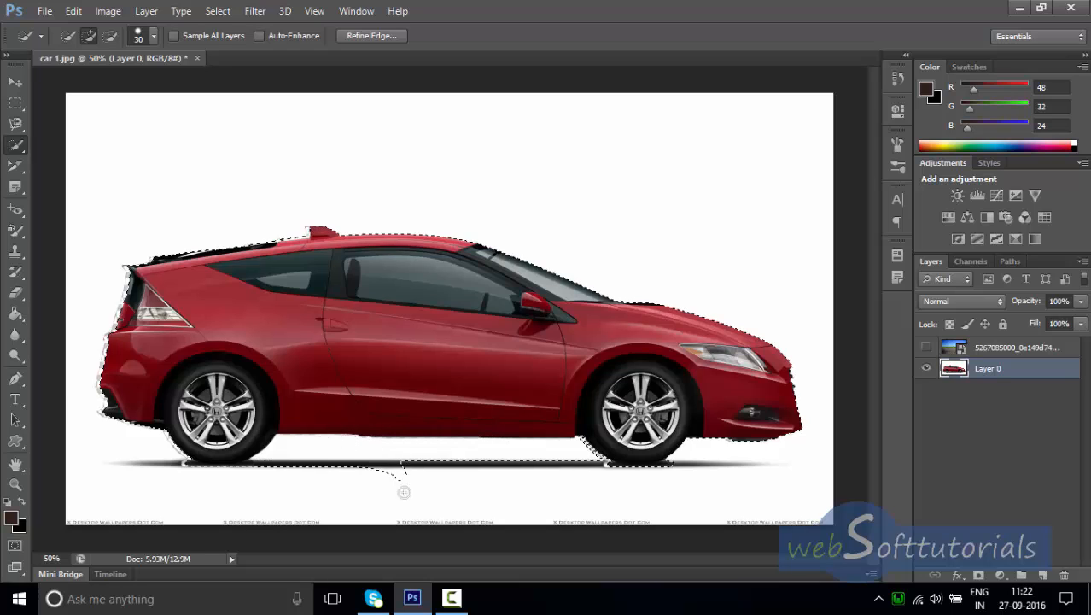
mouse_move(404, 491)
left_mouse_down()
mouse_move(360, 497)
mouse_move(314, 479)
mouse_move(363, 472)
left_mouse_up()
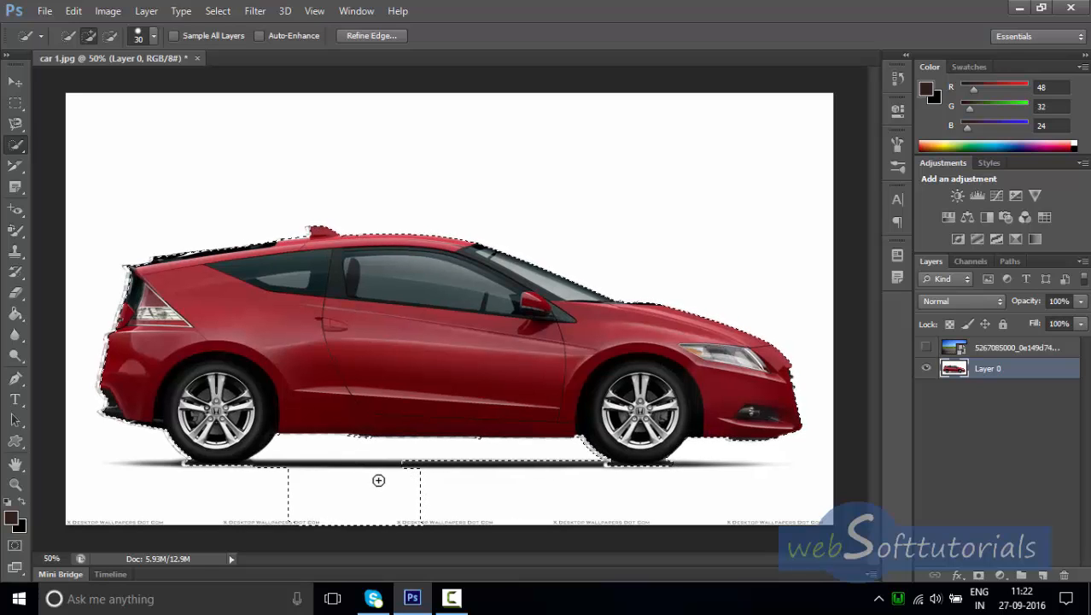
Subtract the extra patch below the car's shadow from the selection using the Quick Selection tool.
key("alt")
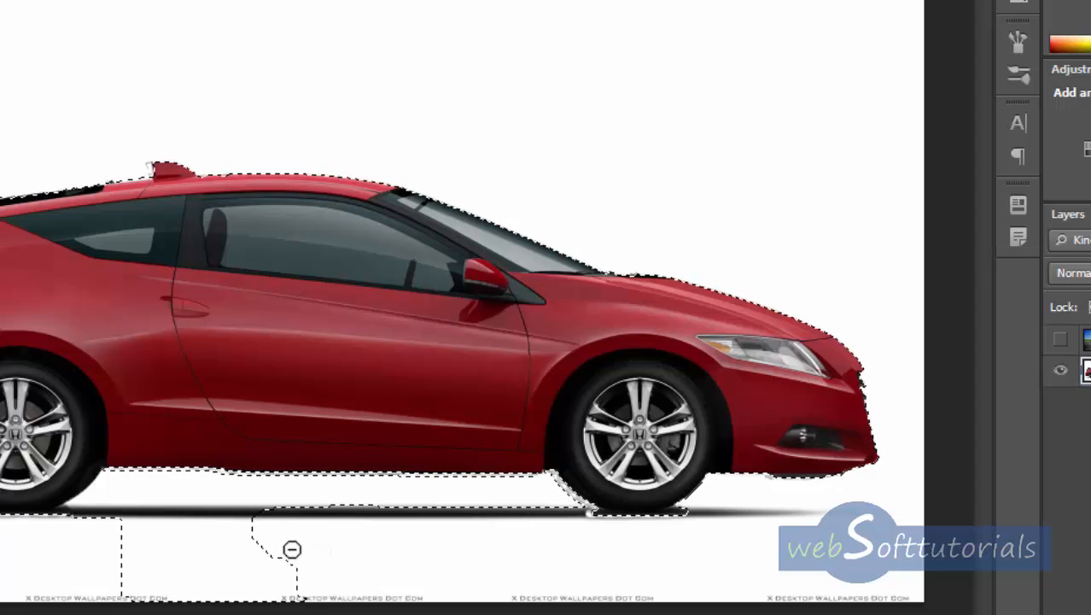
mouse_move(303, 582)
left_mouse_down()
mouse_move(288, 592)
mouse_move(243, 528)
mouse_move(278, 579)
mouse_move(246, 589)
mouse_move(231, 542)
mouse_move(236, 583)
mouse_move(178, 592)
left_mouse_up()
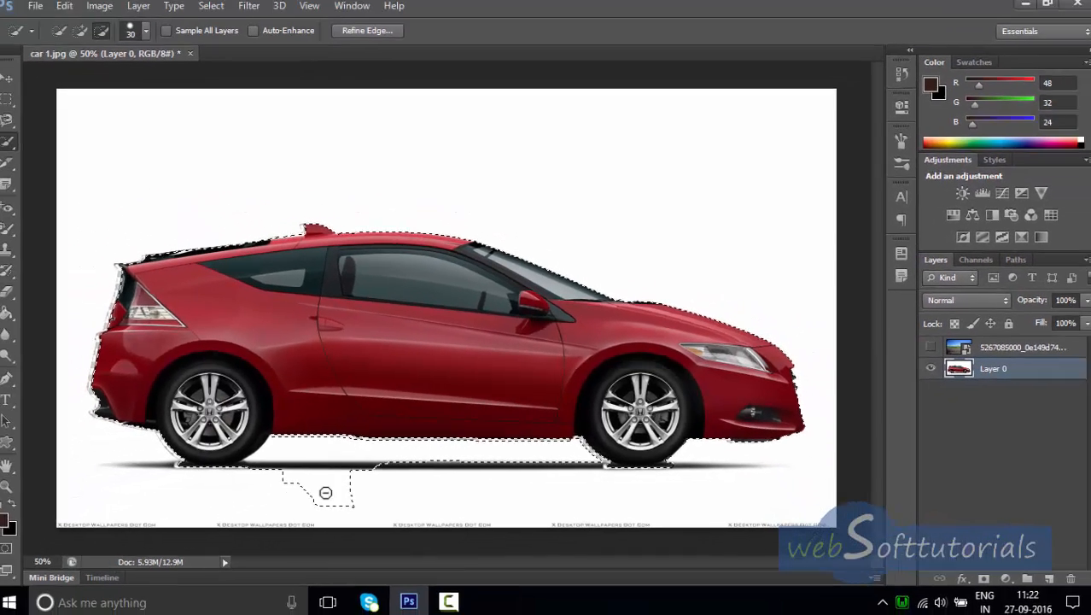
mouse_move(325, 492)
left_mouse_down()
mouse_move(362, 505)
mouse_move(359, 483)
mouse_move(295, 472)
mouse_move(365, 497)
mouse_move(294, 466)
mouse_move(525, 469)
left_mouse_up()
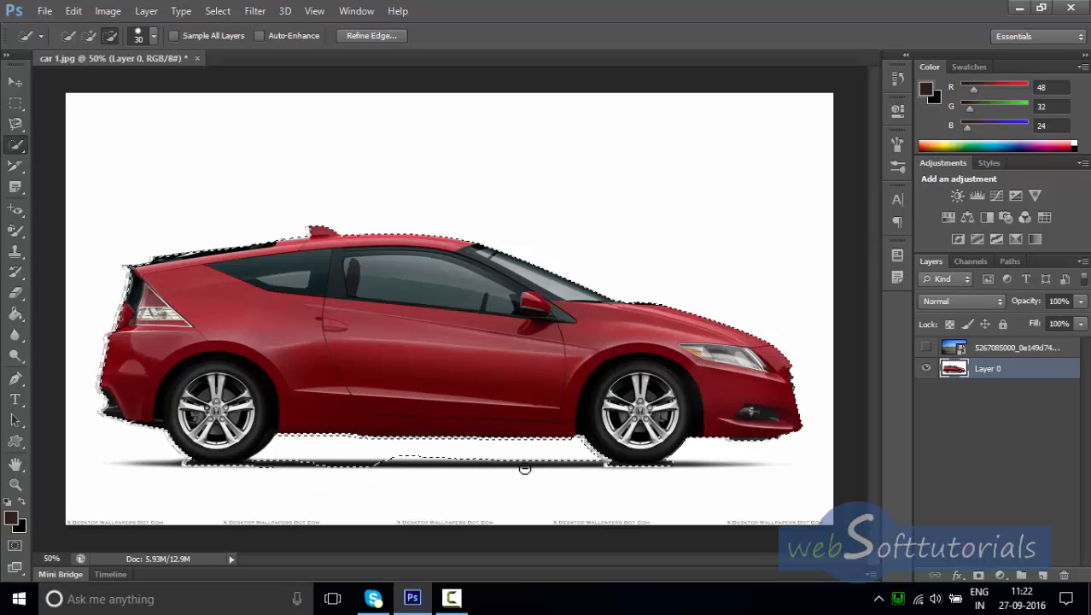
Clear the car selection, then select the white background with the Magic Wand tool at tolerance 32 and delete it.
right_click(15, 145)
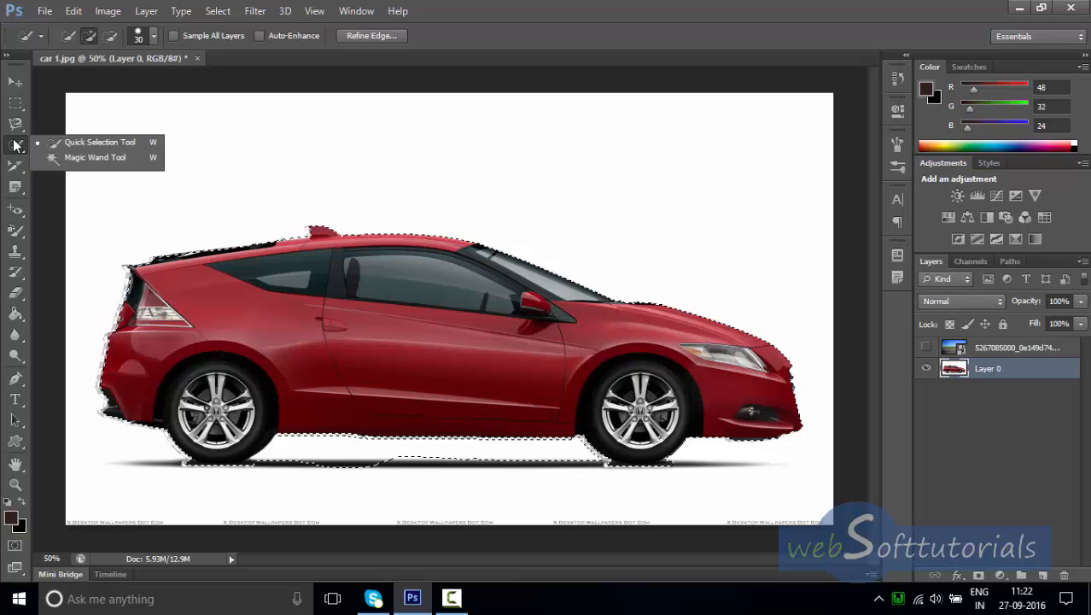
left_click(118, 161)
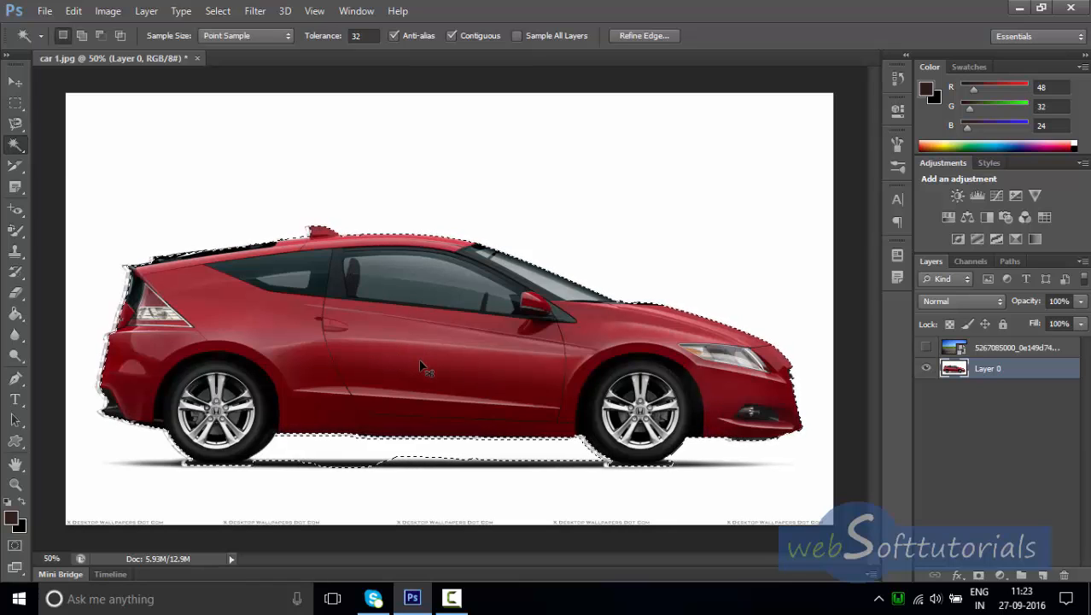
key("ctrl+d")
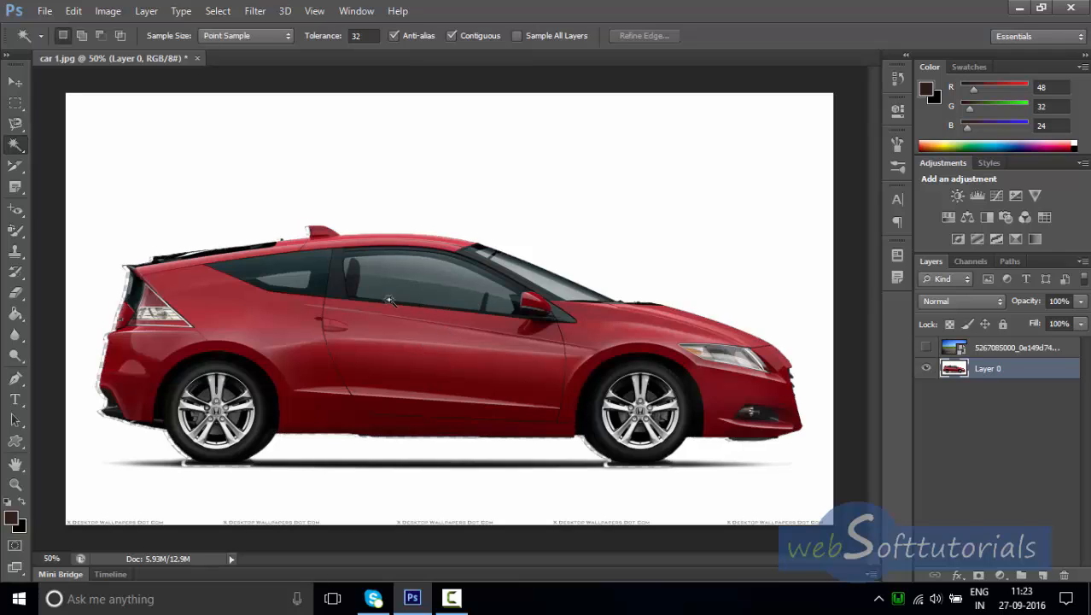
right_click(12, 148)
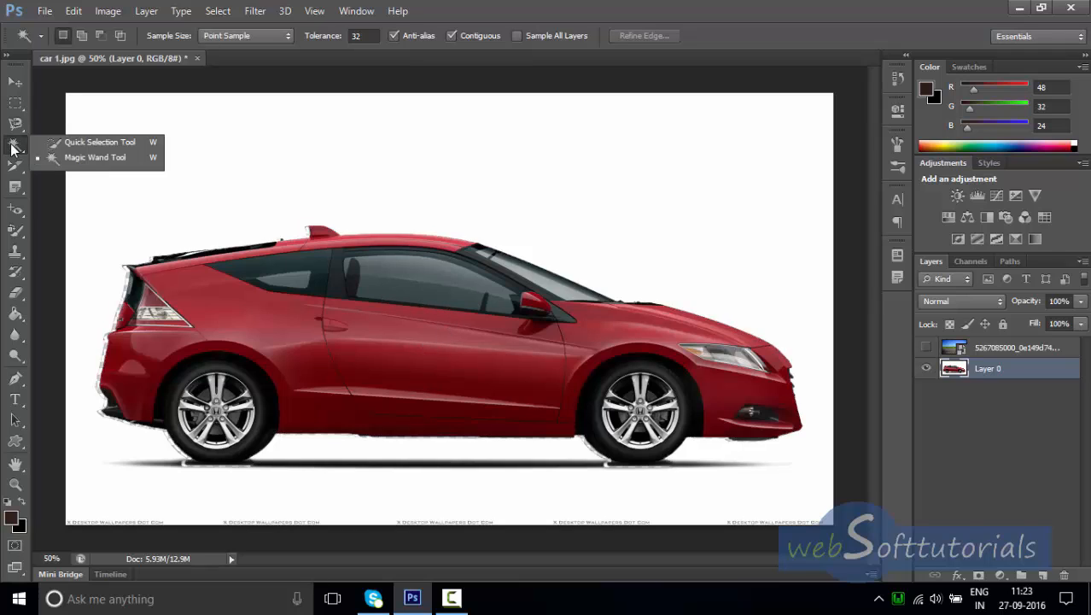
left_click(94, 158)
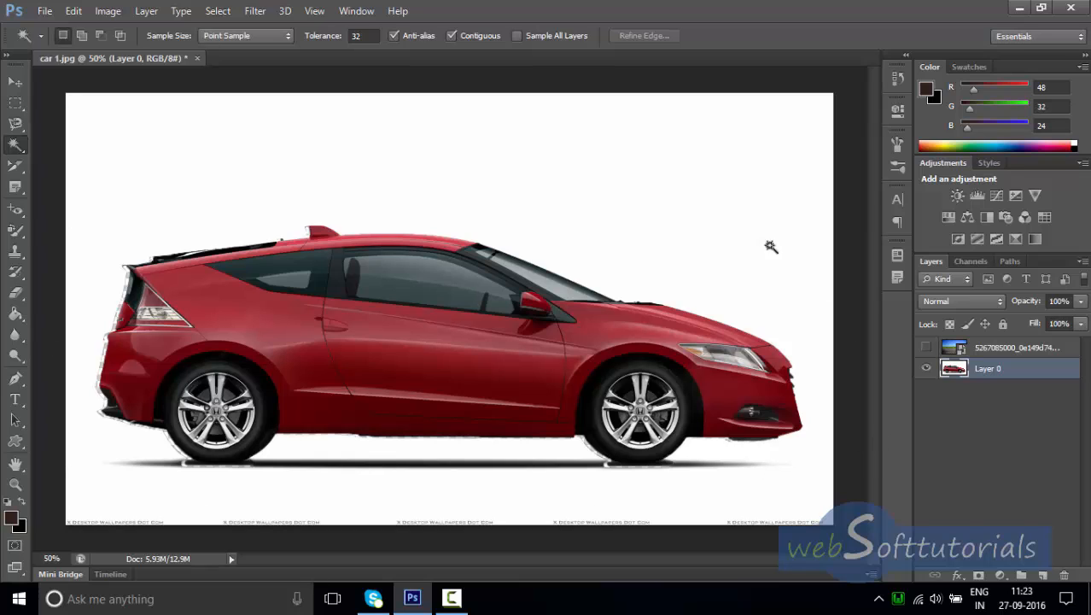
left_click(280, 152)
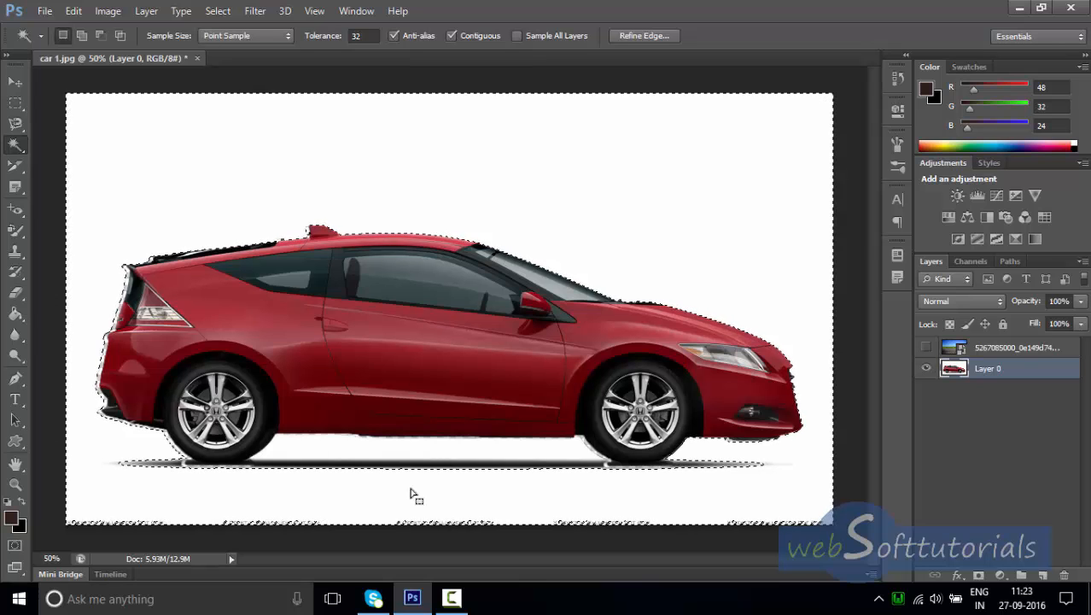
key("Delete")
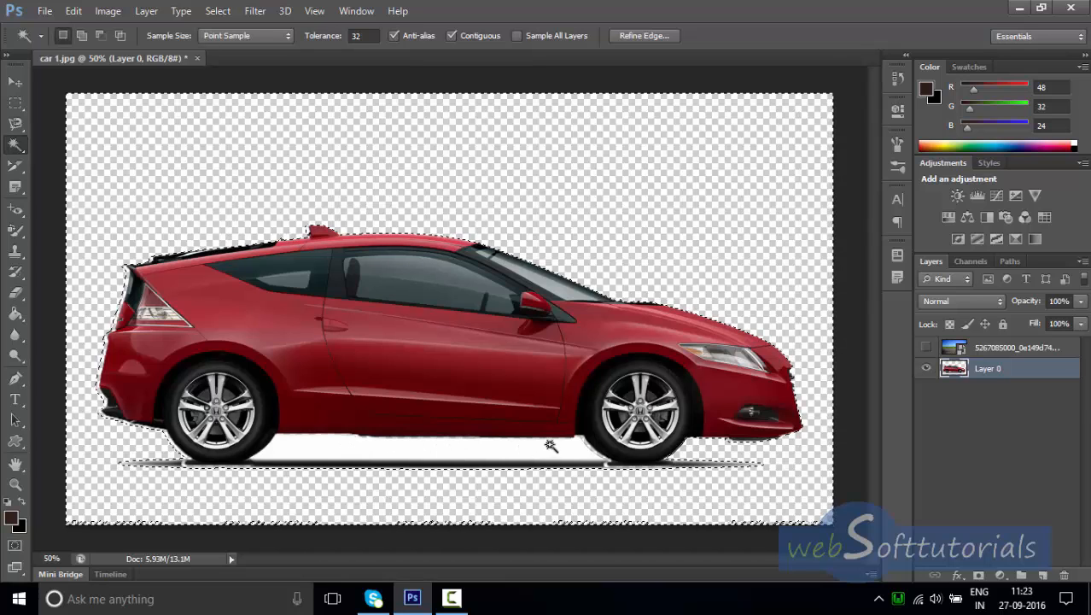
Select and delete the white area under the car between the wheels with the Magic Wand tool, and clear the selection.
left_click(369, 457)
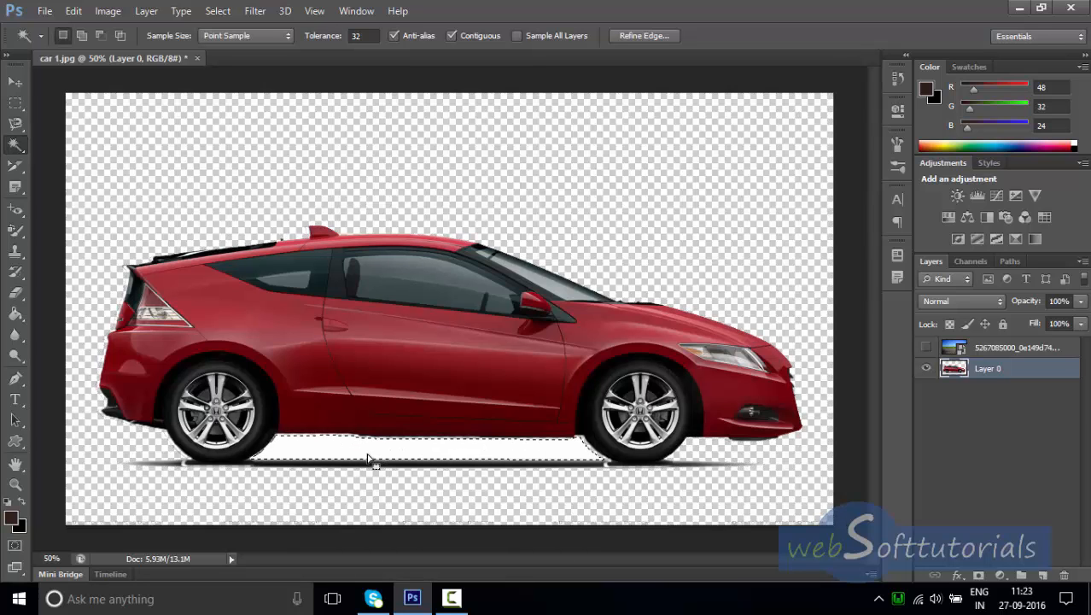
key("Delete")
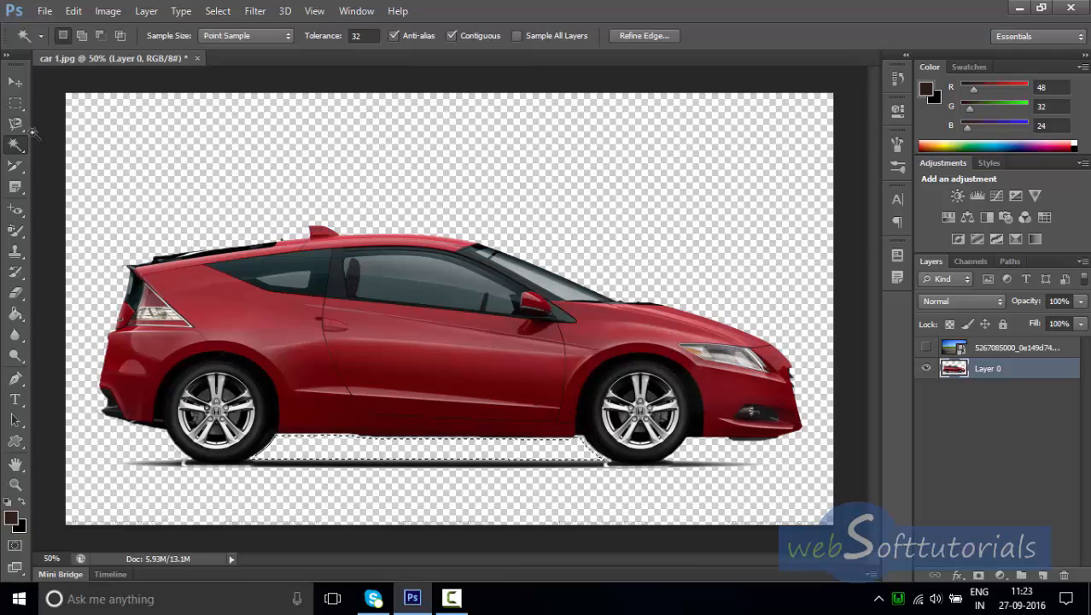
left_click(16, 83)
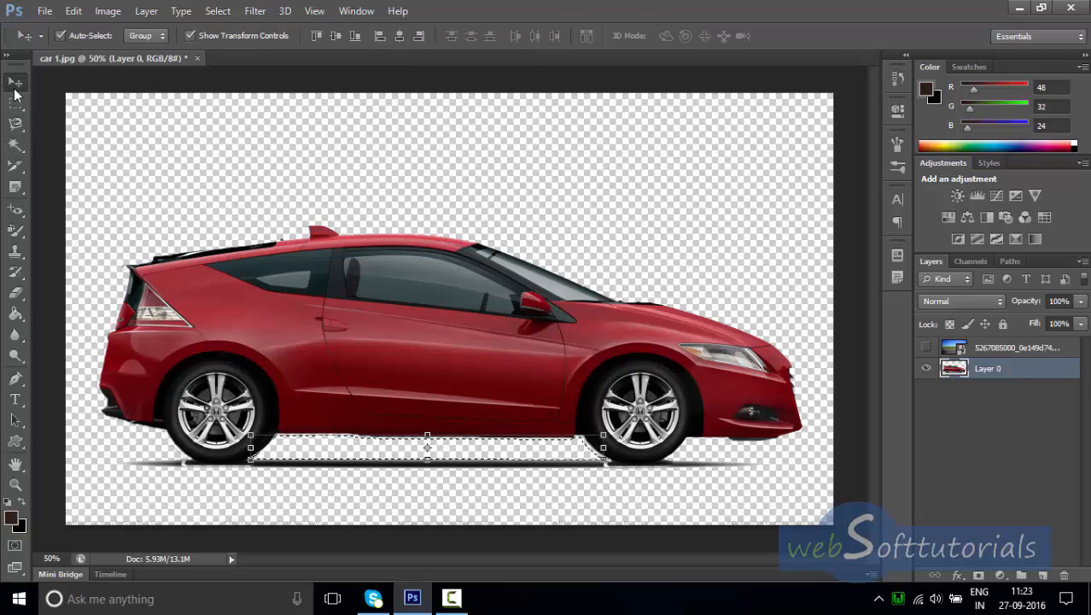
left_click(16, 146)
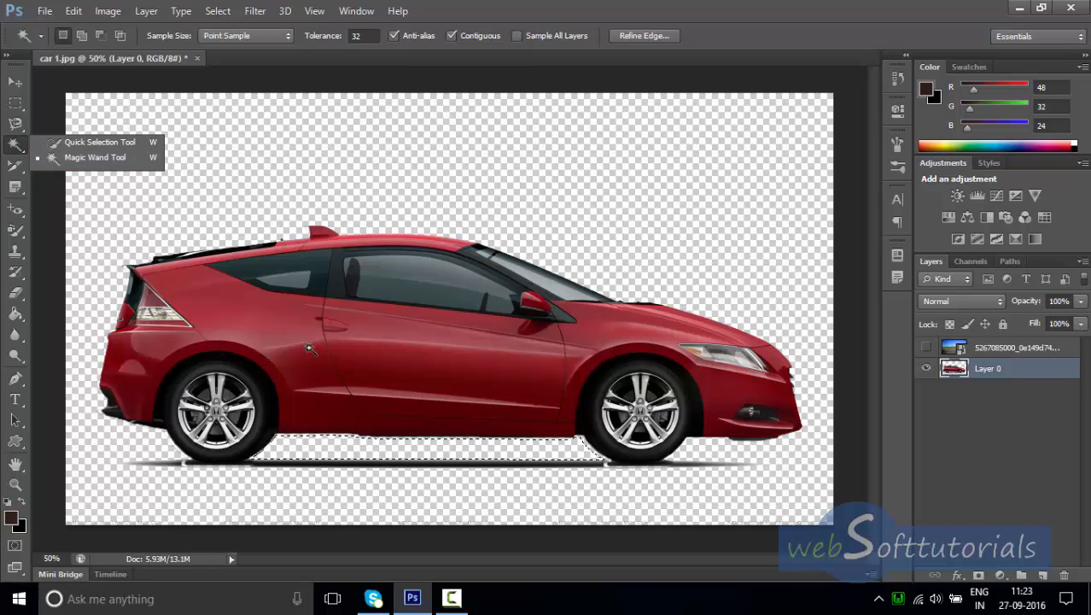
left_click(15, 81)
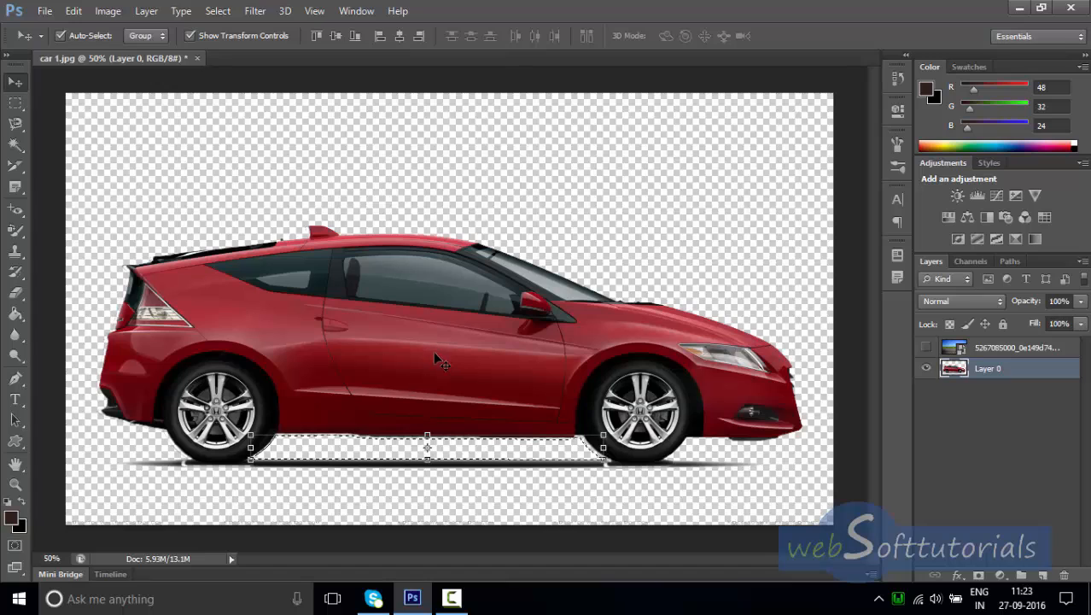
key("ctrl+d")
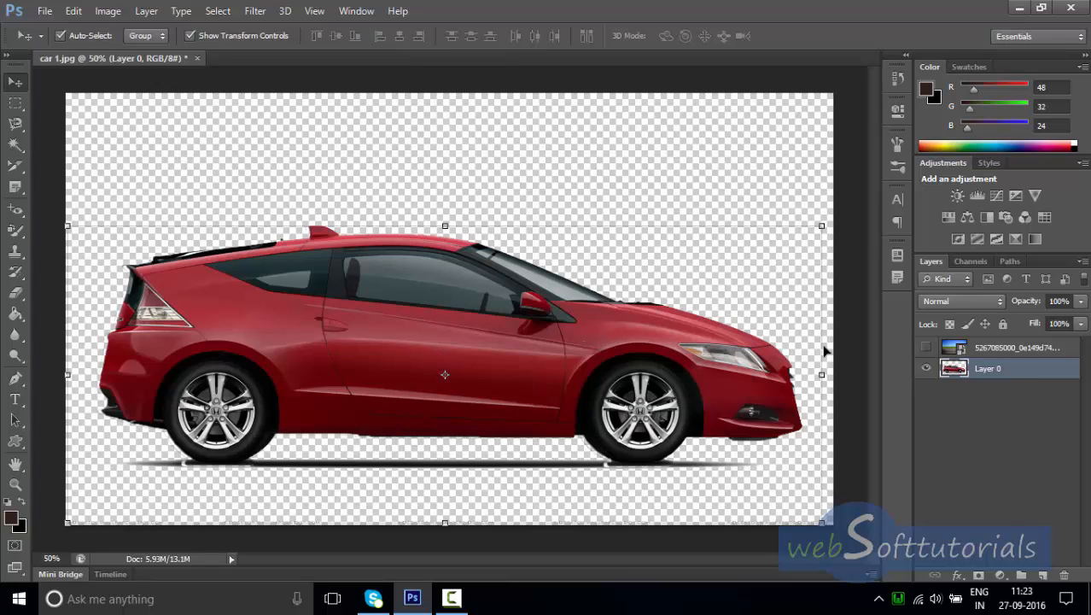
Add a new layer above Layer 0, paste the copied car onto it, and hide Layer 0.
left_click(1042, 574)
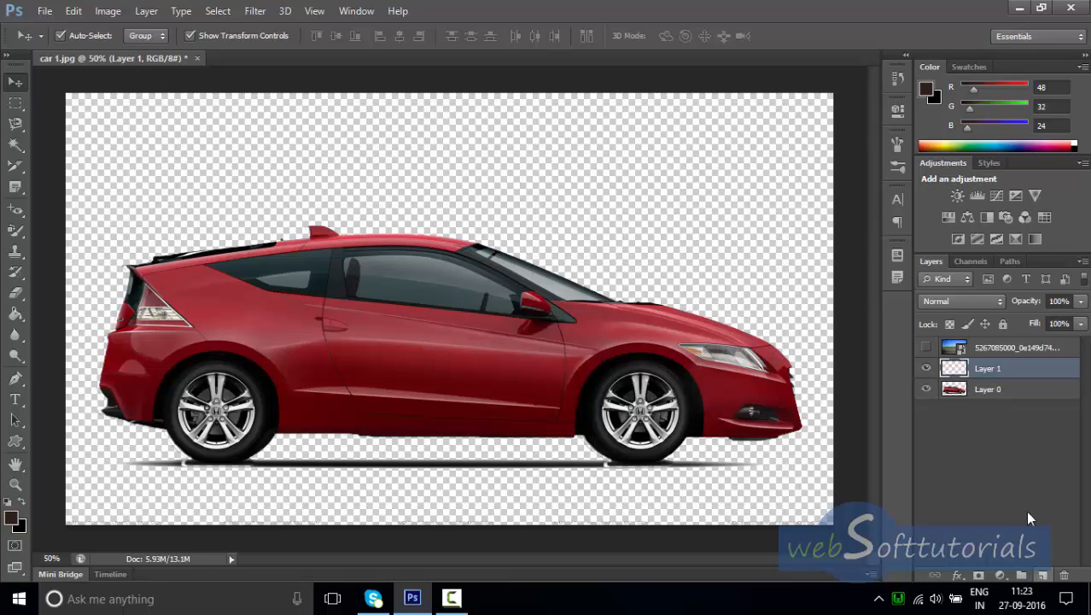
left_click(994, 392)
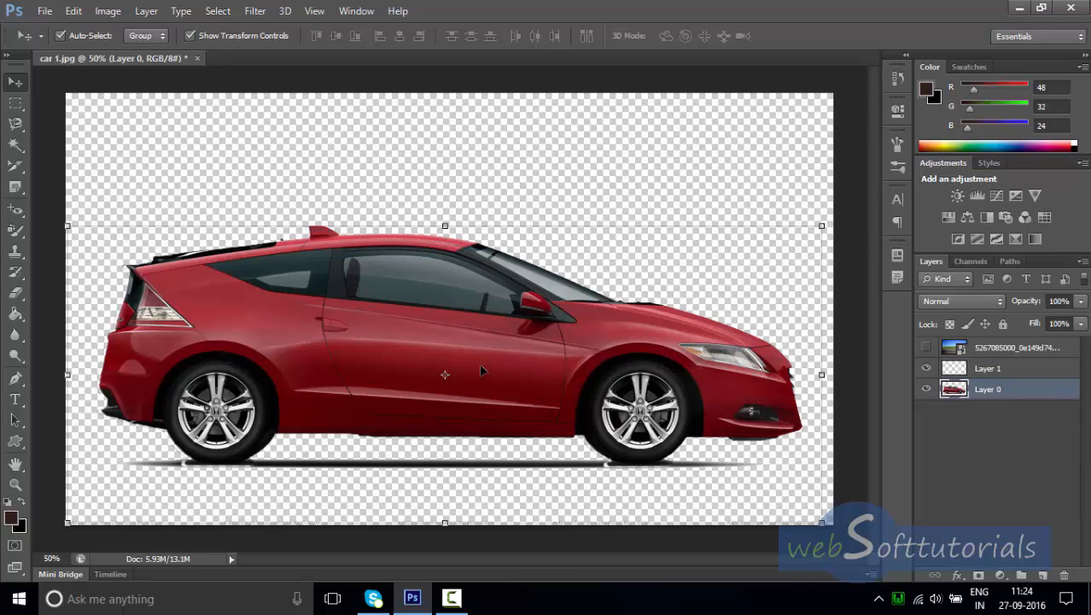
left_click(1014, 371)
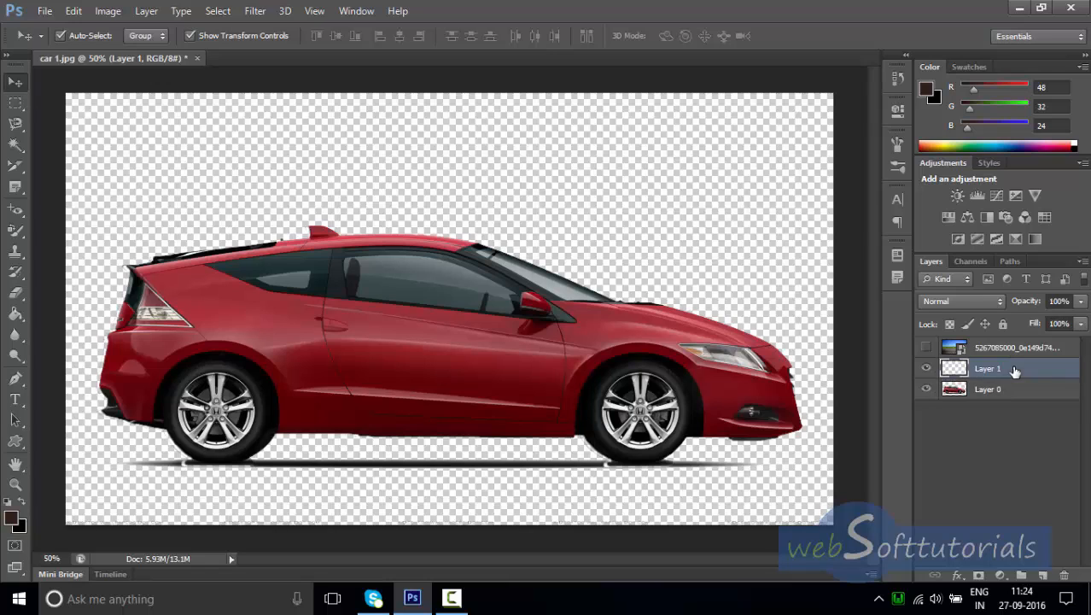
key("ctrl+v")
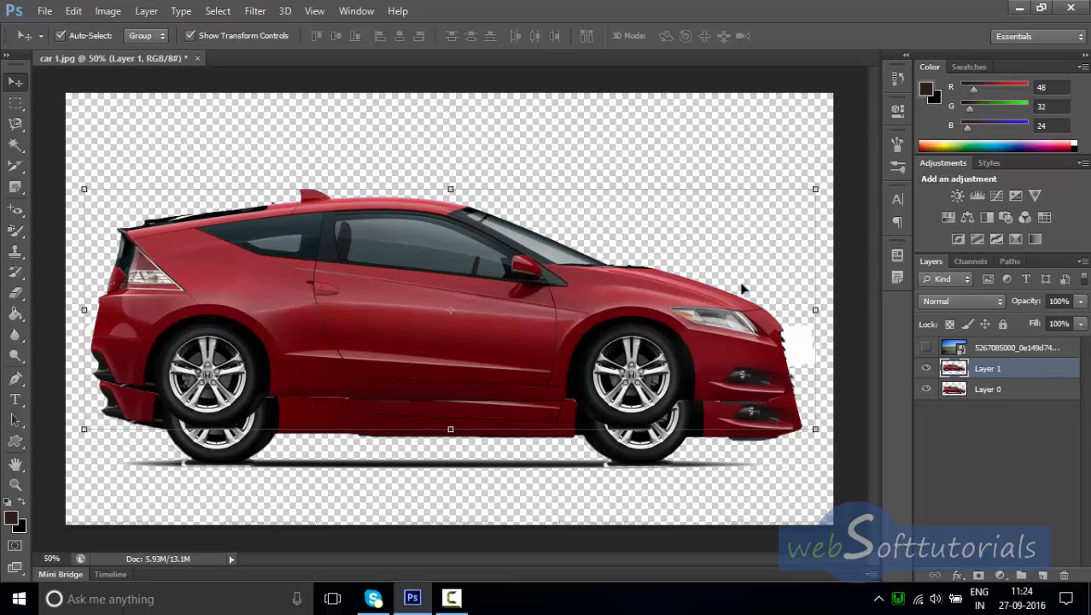
left_click(927, 390)
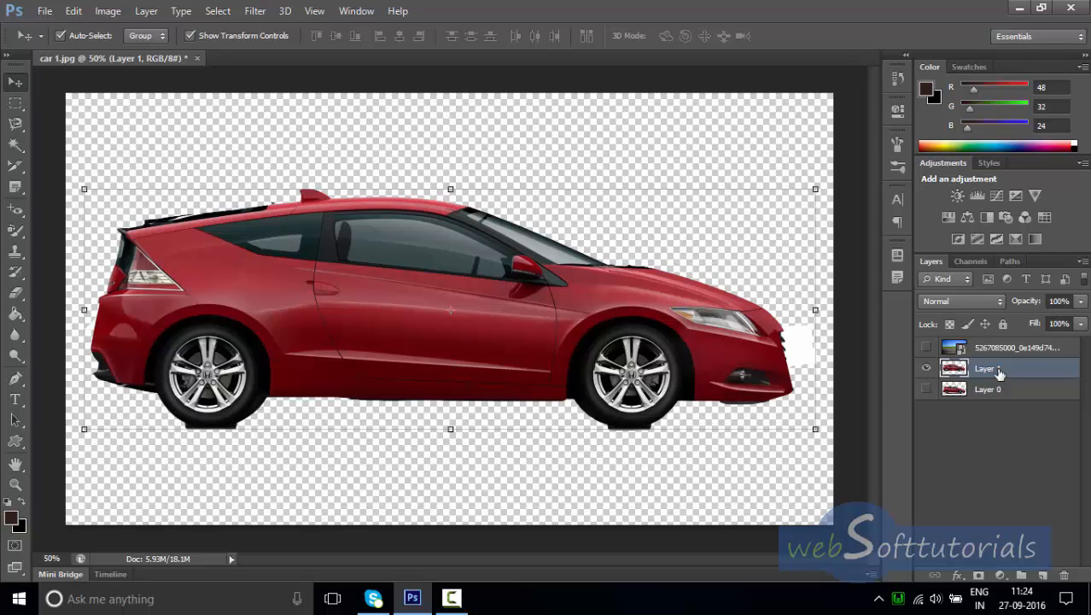
Show the road landscape layer and place Layer 1 above it in the stack.
left_click(927, 350)
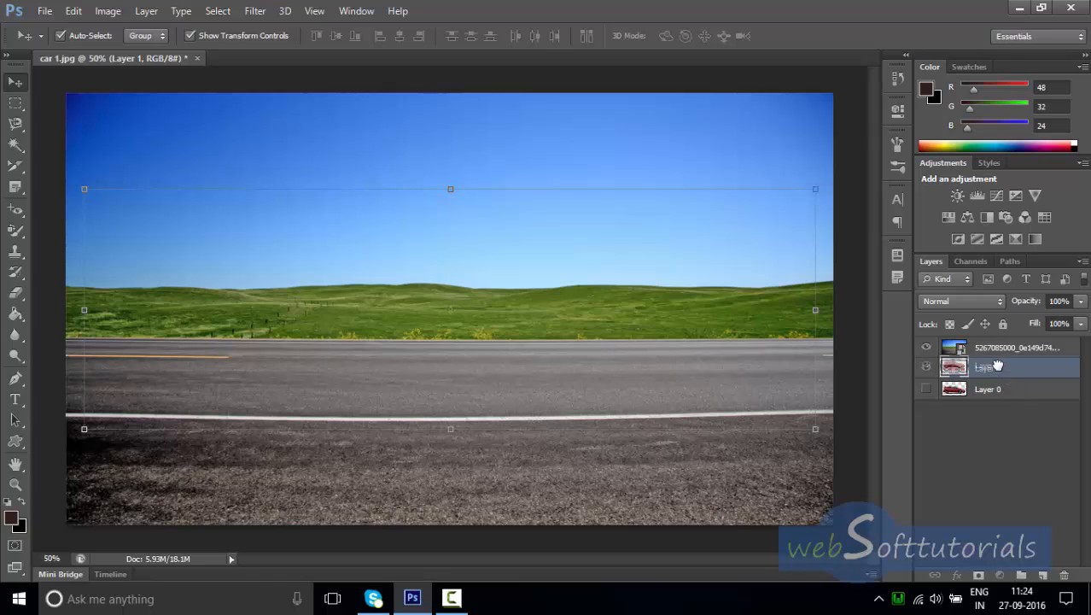
left_click_drag(1001, 370, 954, 358)
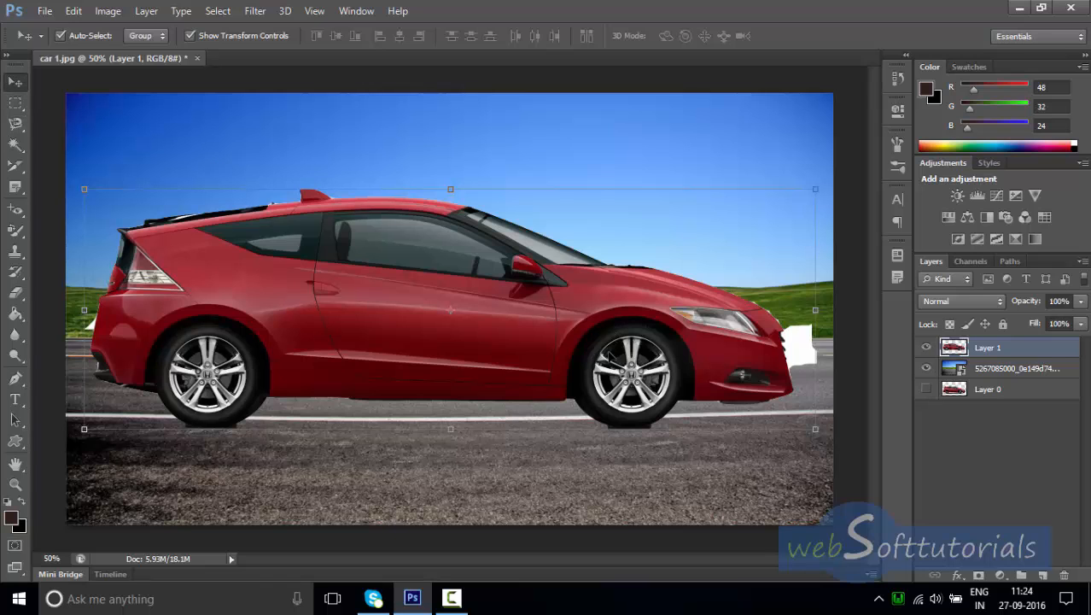
Move the car slightly left on the road, and delete the white patches ahead of and behind it with the Magic Wand tool.
mouse_move(631, 312)
left_mouse_down()
mouse_move(574, 251)
mouse_move(562, 268)
mouse_move(614, 309)
left_mouse_up()
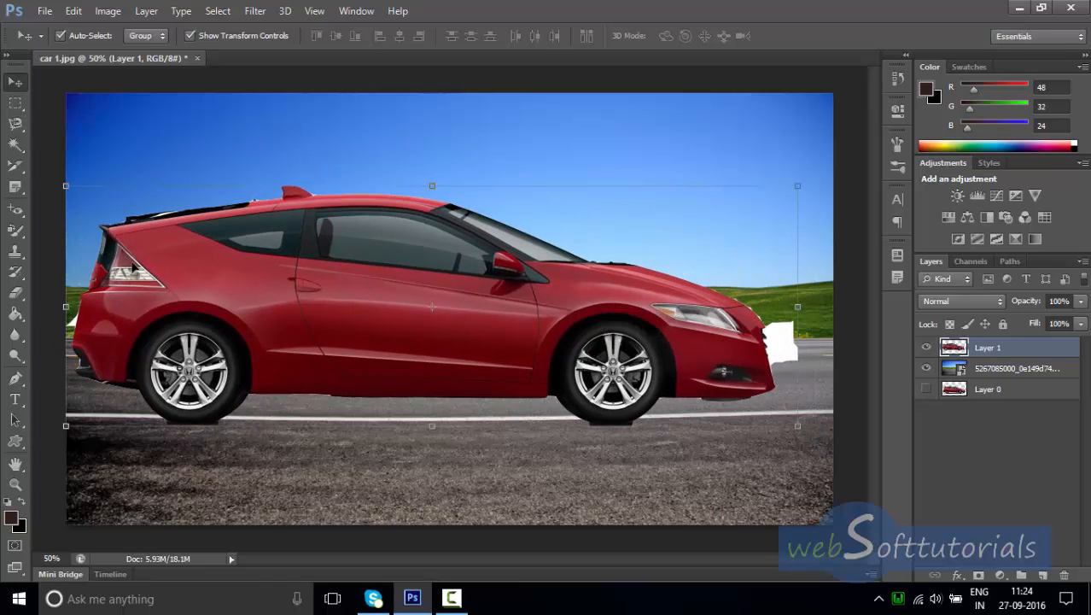
left_click(15, 145)
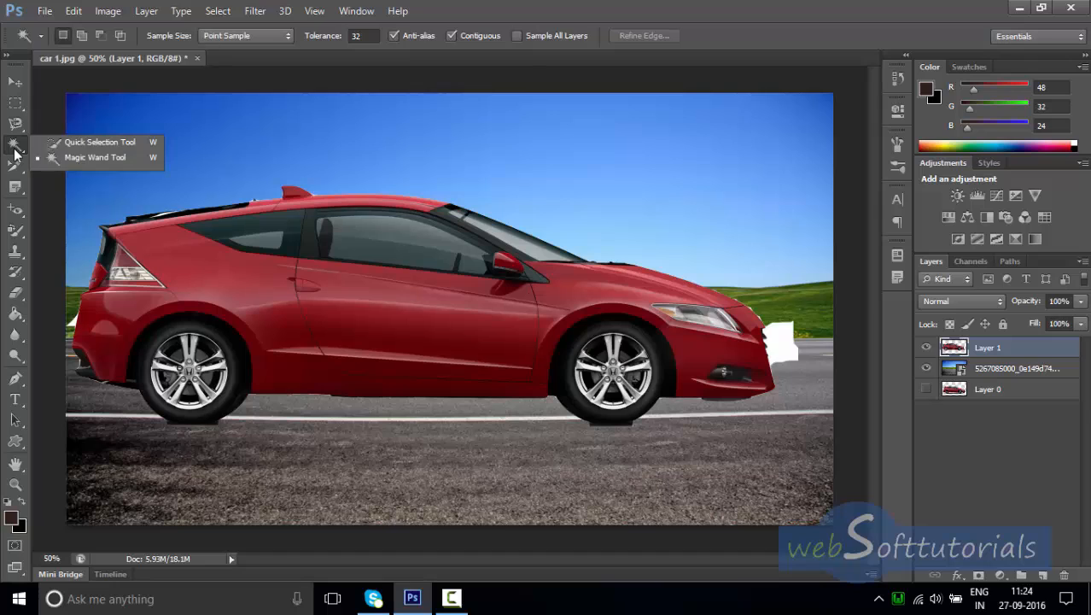
left_click(85, 159)
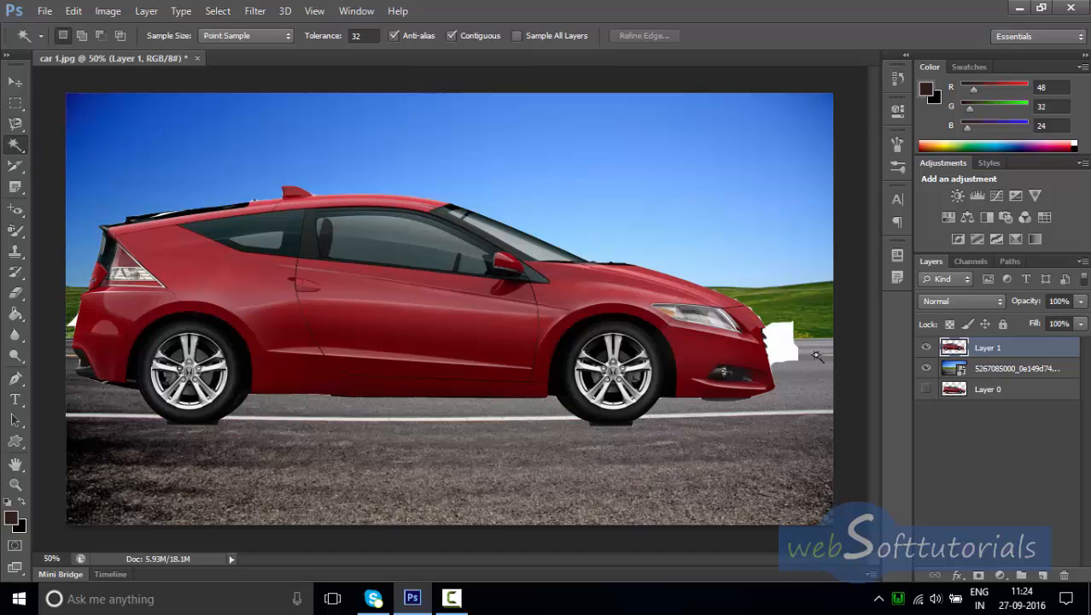
left_click(784, 345)
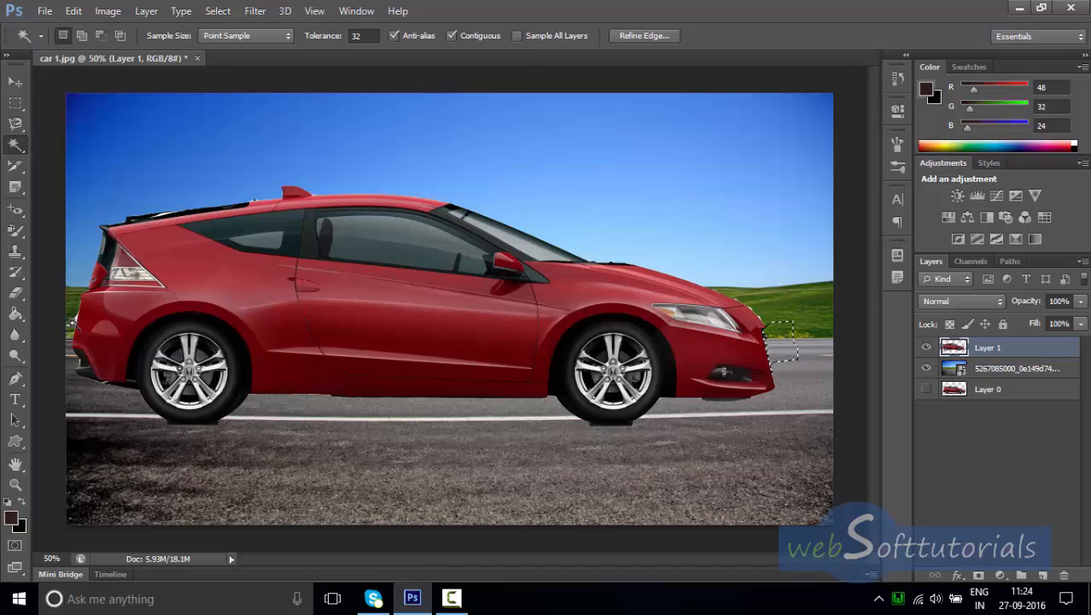
left_click(72, 323)
left_click(720, 402)
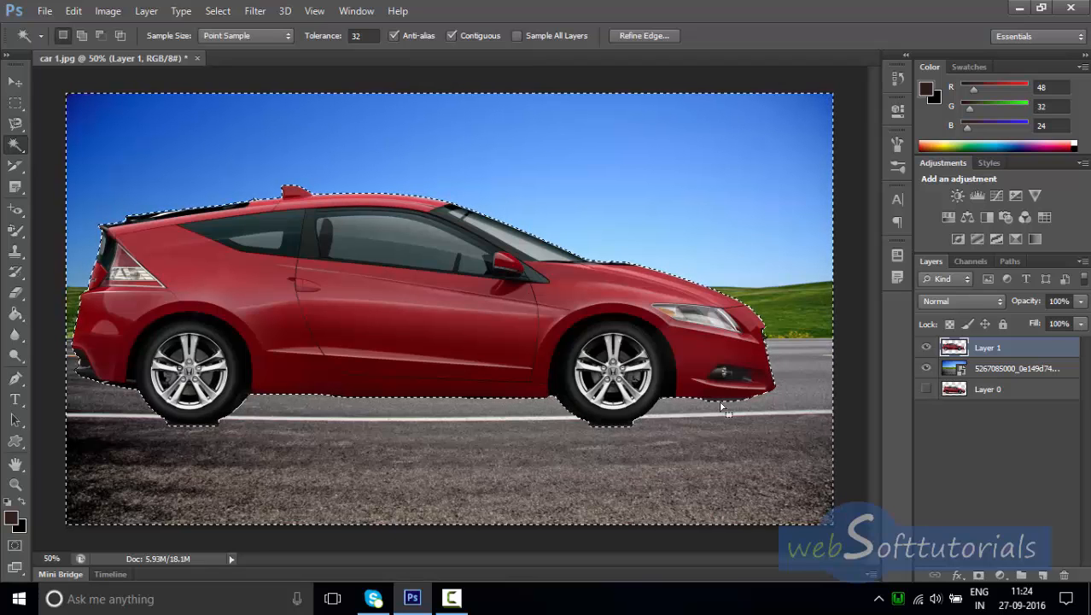
Clear the selection, then select and delete the gray strip under the front bumper with the Magic Wand tool at tolerance 32.
key("ctrl+plus")
key("ctrl+plus")
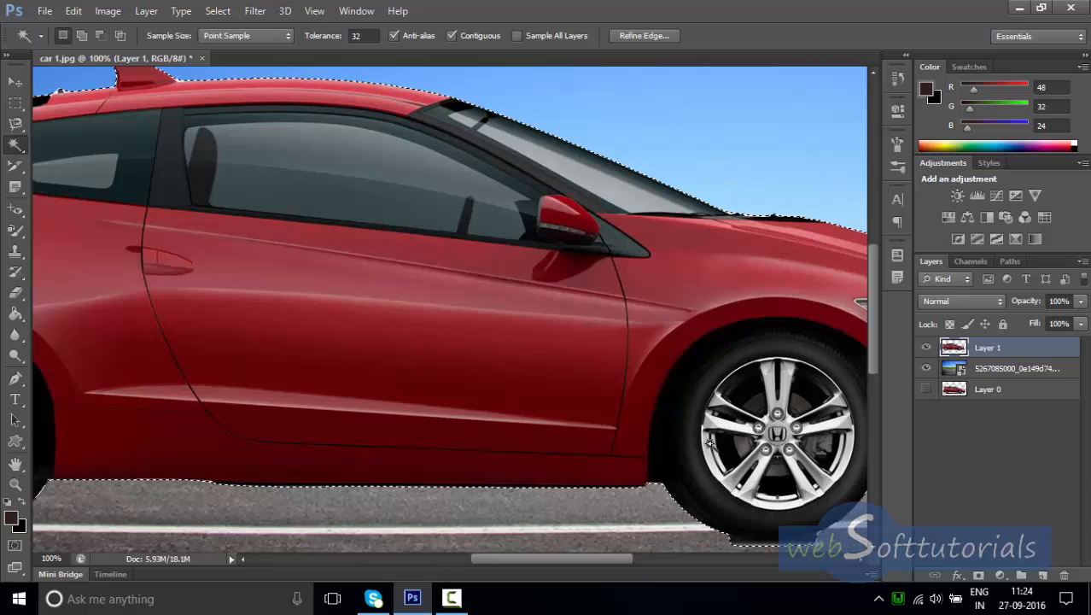
left_click_drag(725, 453, 307, 190)
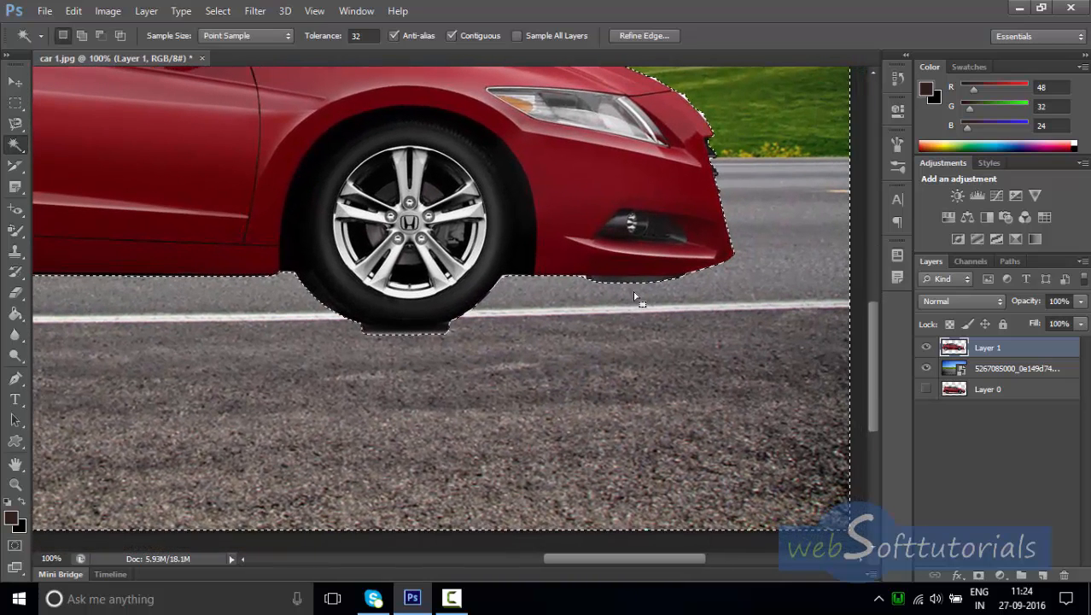
key("ctrl+d")
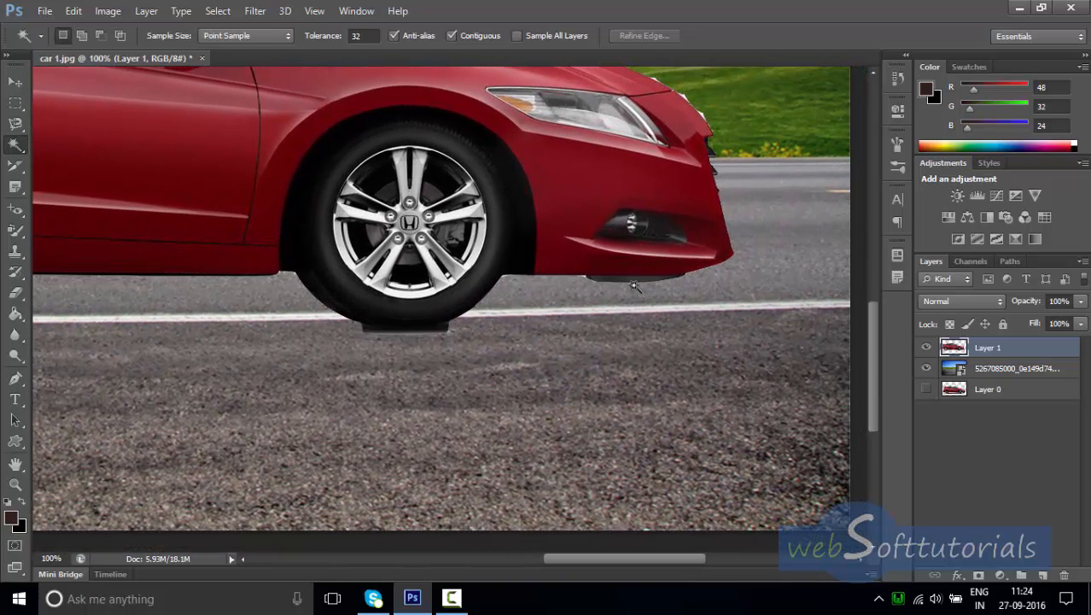
left_click(633, 279)
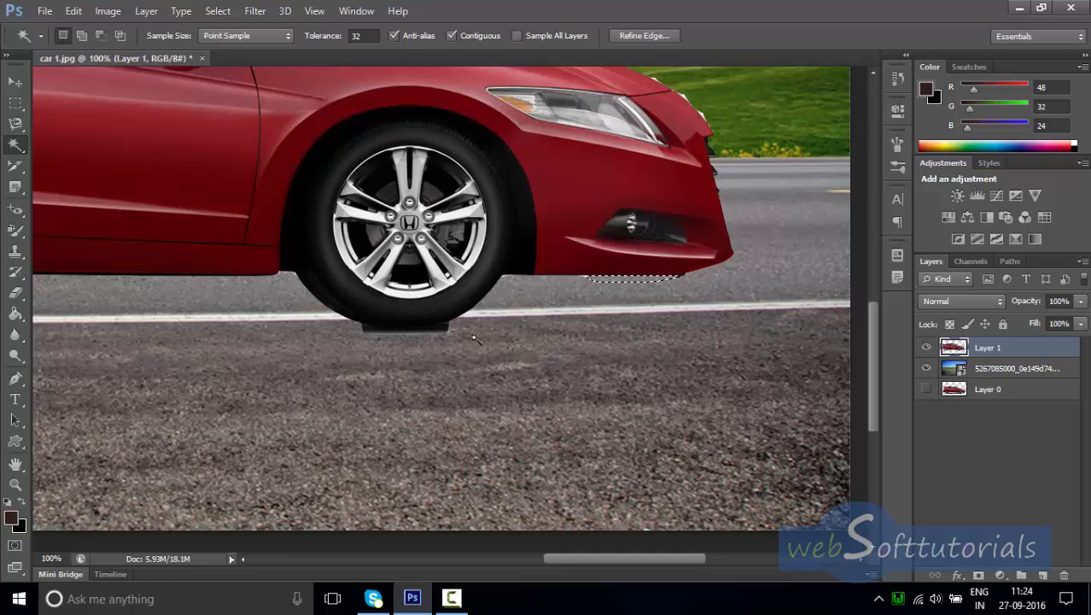
left_click(440, 328)
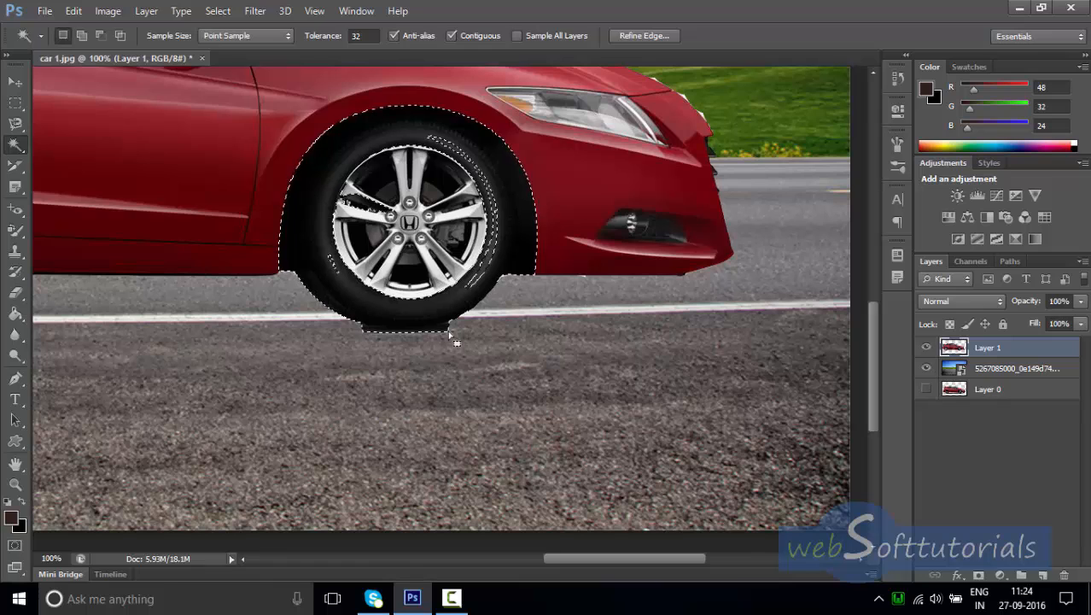
key("ctrl+z")
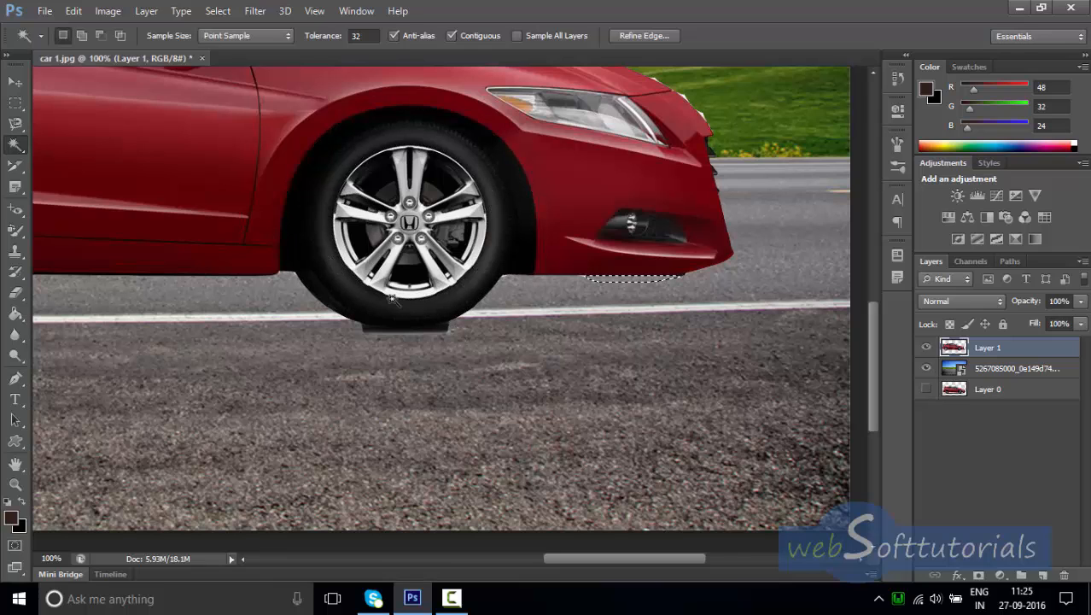
key("ctrl+d")
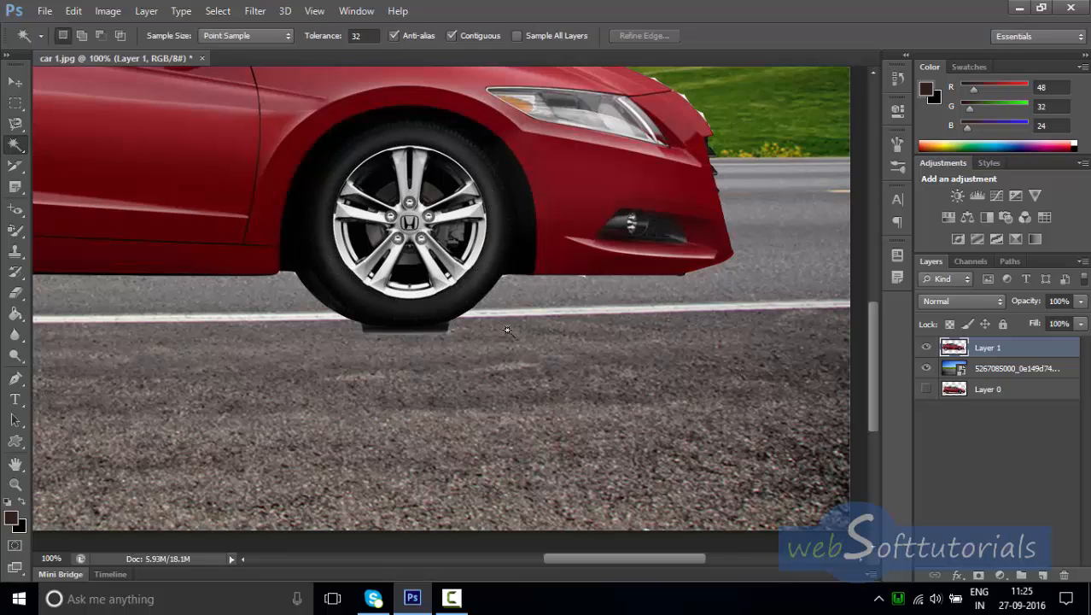
Select and delete the pale strip beneath the front wheel with the Magic Wand tool, and clear the selection.
left_click(443, 330)
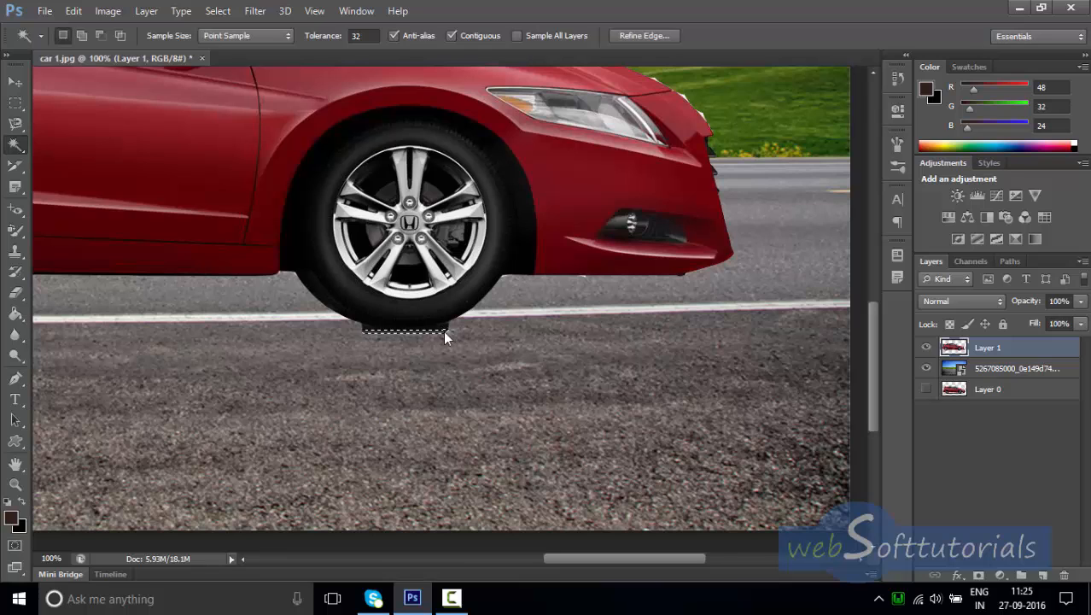
left_click(444, 328, "shift")
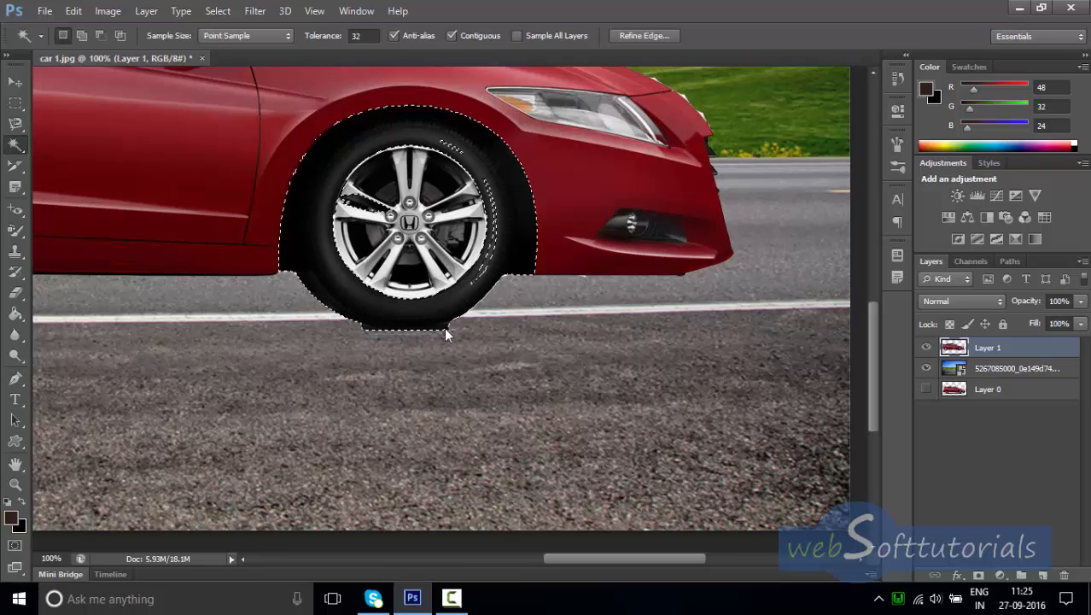
key("ctrl+d")
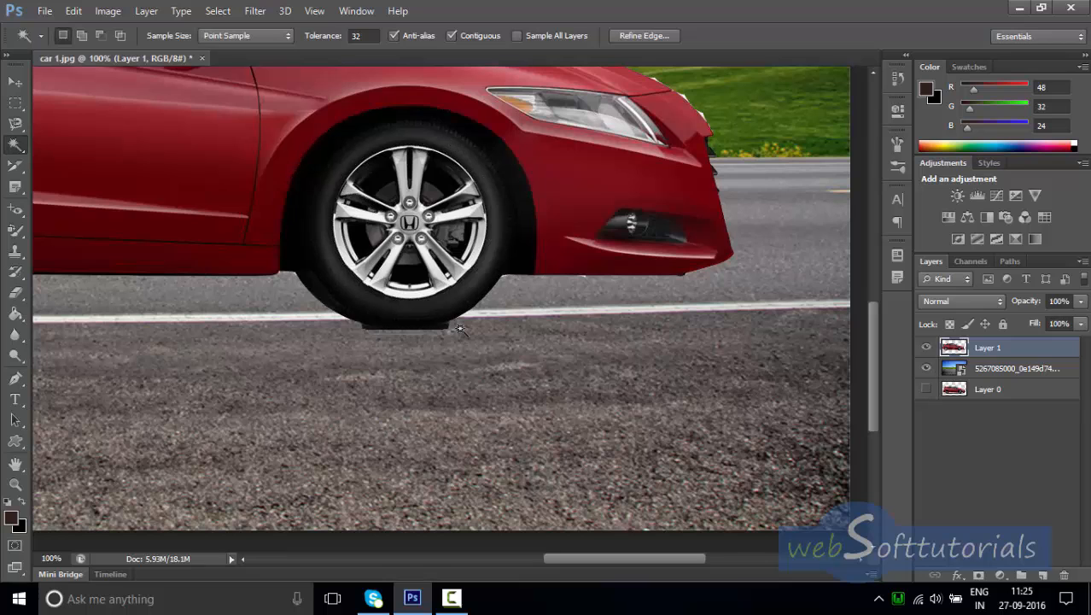
Inspect the cutout's edges around the rear wheel and roof, and check the whole car against the road background.
left_click_drag(357, 325, 460, 304)
left_click_drag(256, 304, 332, 446)
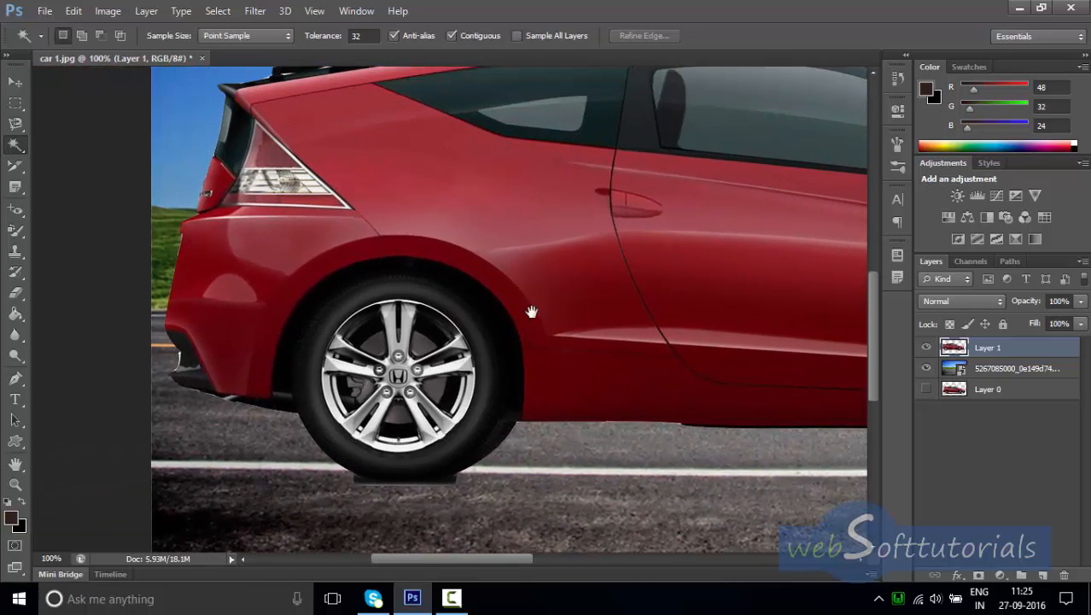
left_click_drag(531, 312, 429, 324)
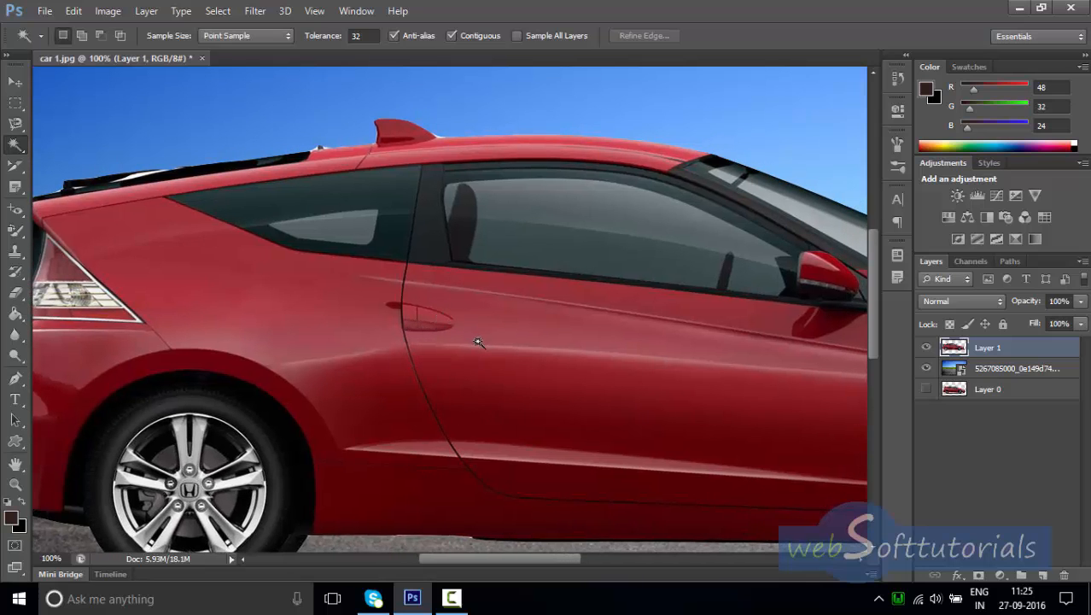
key("ctrl+minus")
key("ctrl+minus")
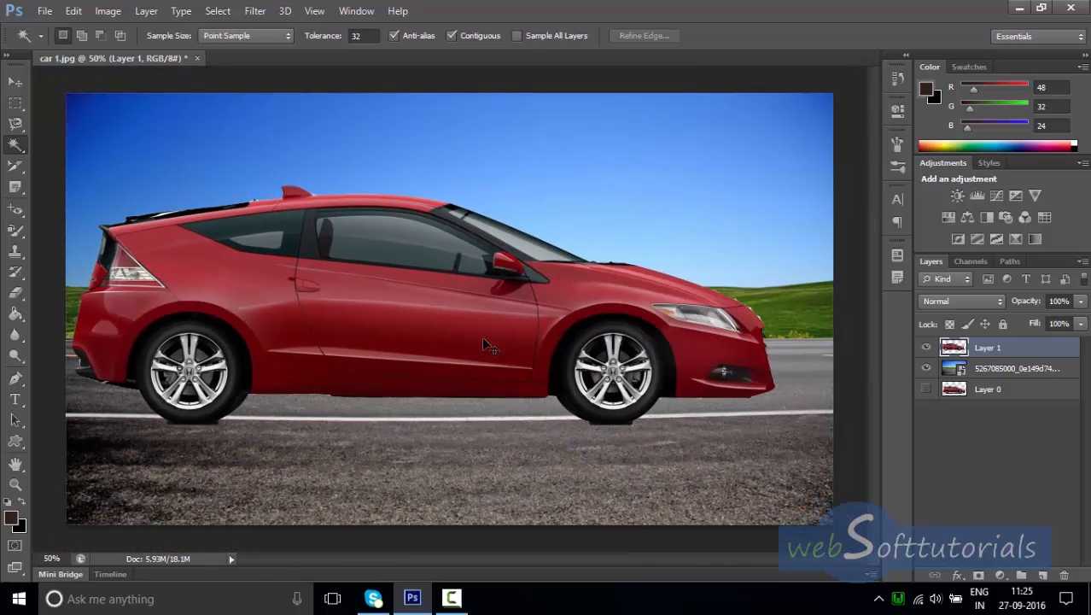
right_click(14, 145)
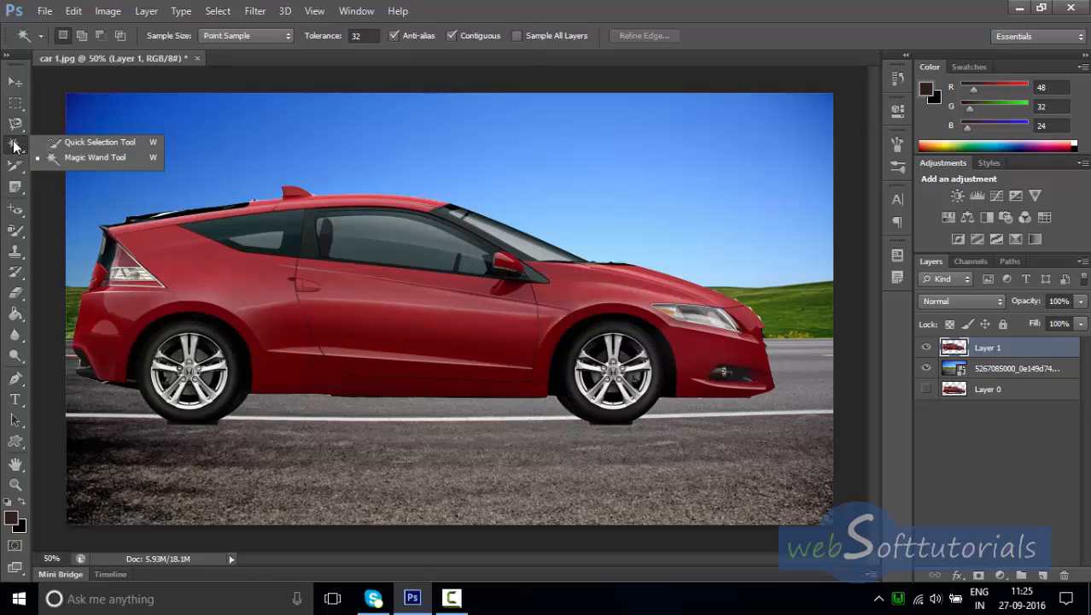
left_click(127, 157)
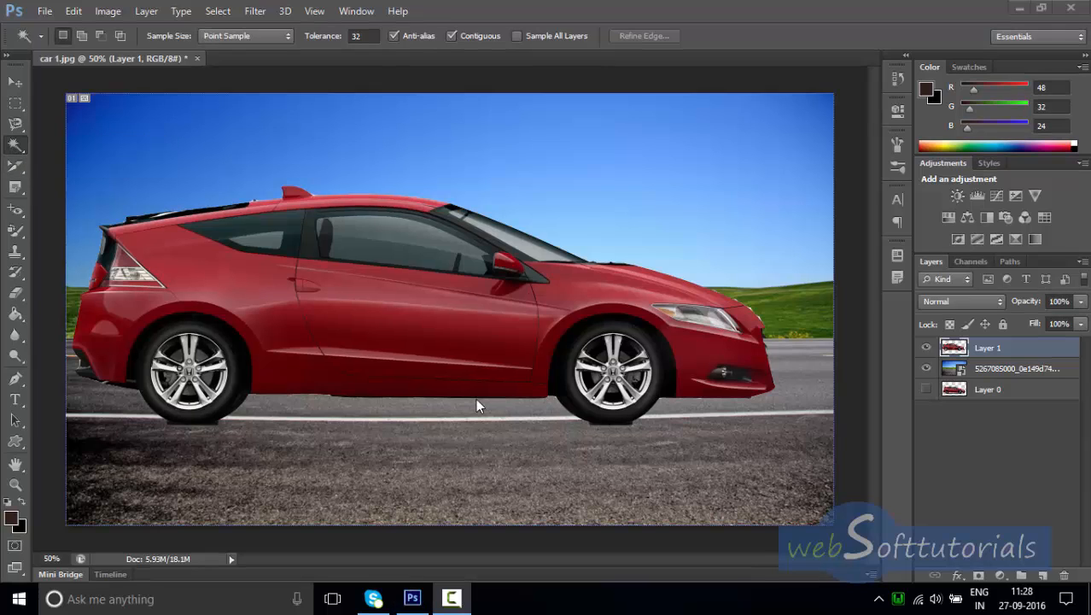
Activate the Crop tool and hide Layer 1, leaving only the road landscape layer displayed.
left_click(18, 169)
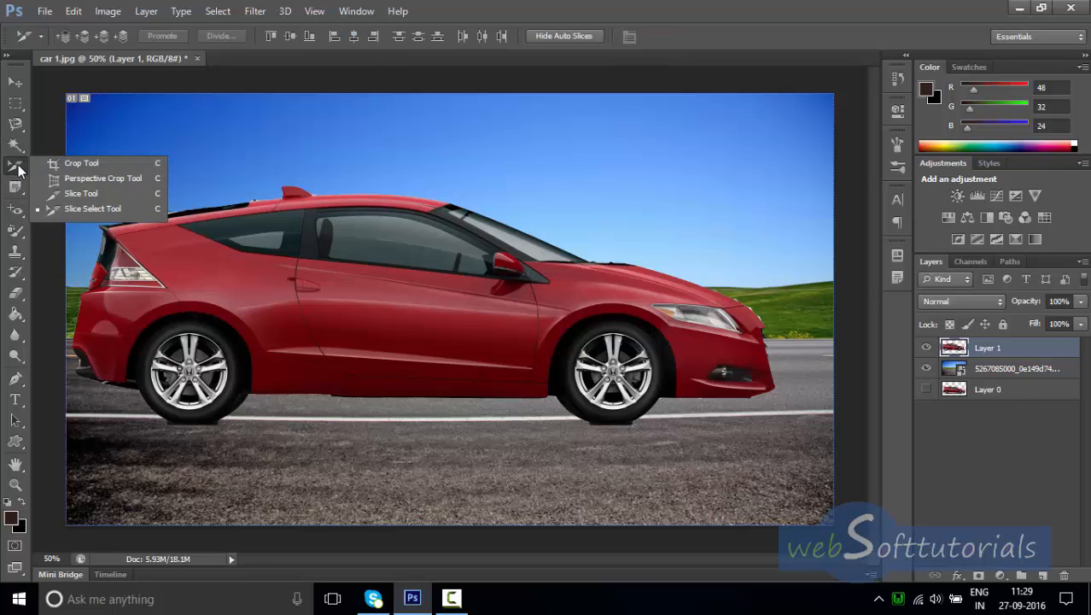
left_click(82, 163)
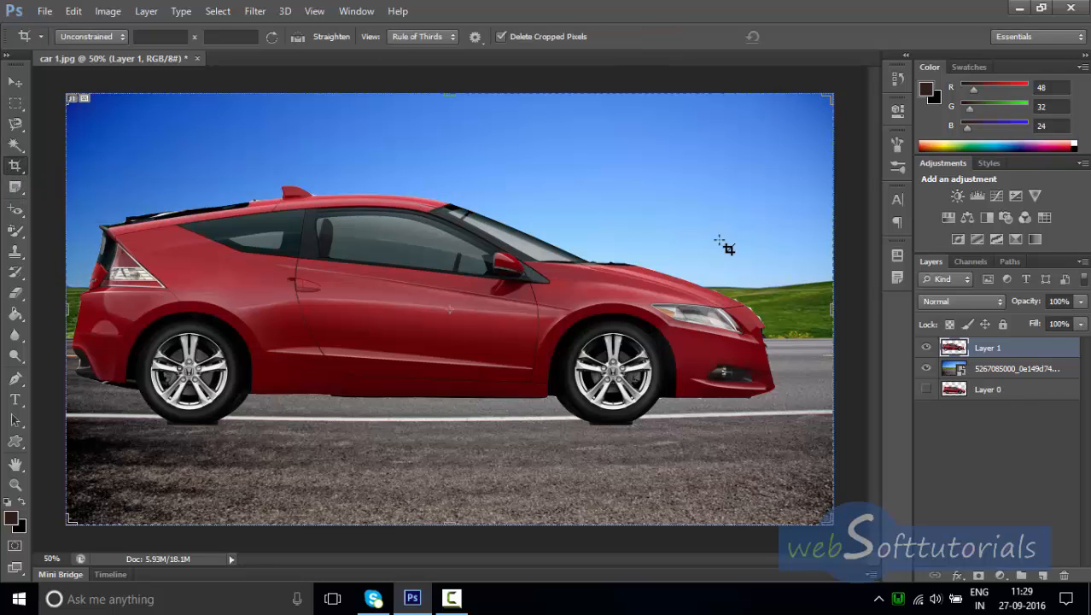
left_click(926, 348)
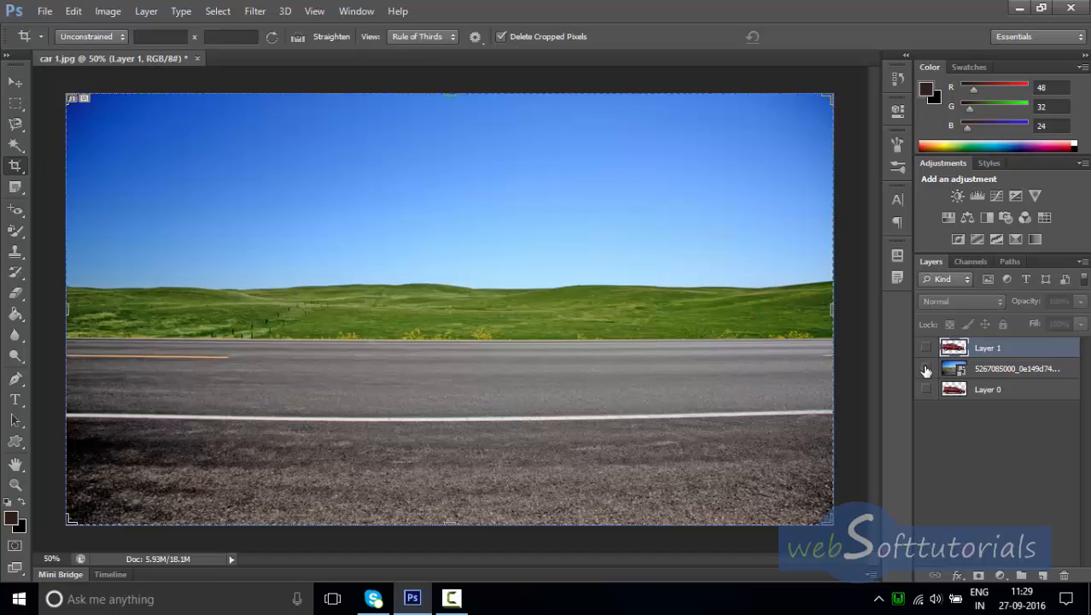
left_click(926, 369)
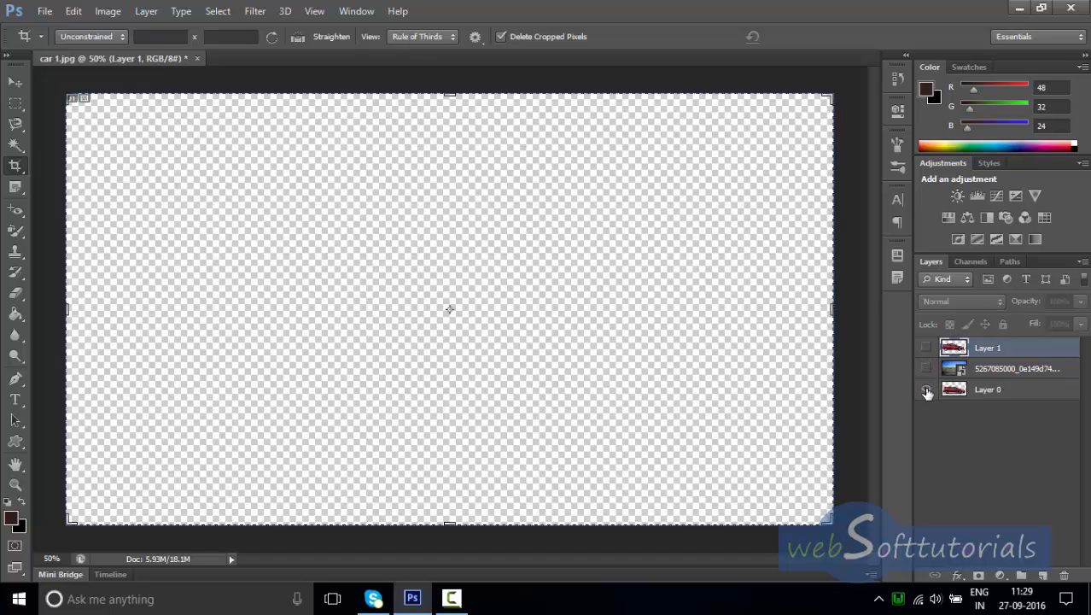
left_click(926, 390)
left_click(927, 390)
left_click(927, 369)
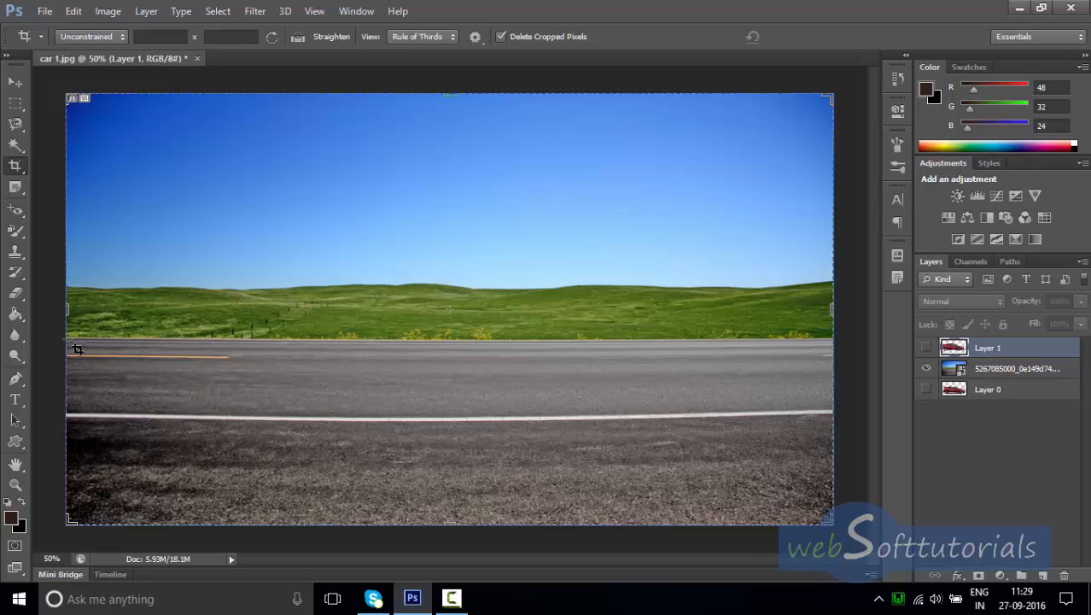
Crop the image to the full-width road area below the grass, then crop it again to a central section of the road.
left_click_drag(75, 348, 836, 522)
left_click_drag(832, 519, 832, 519)
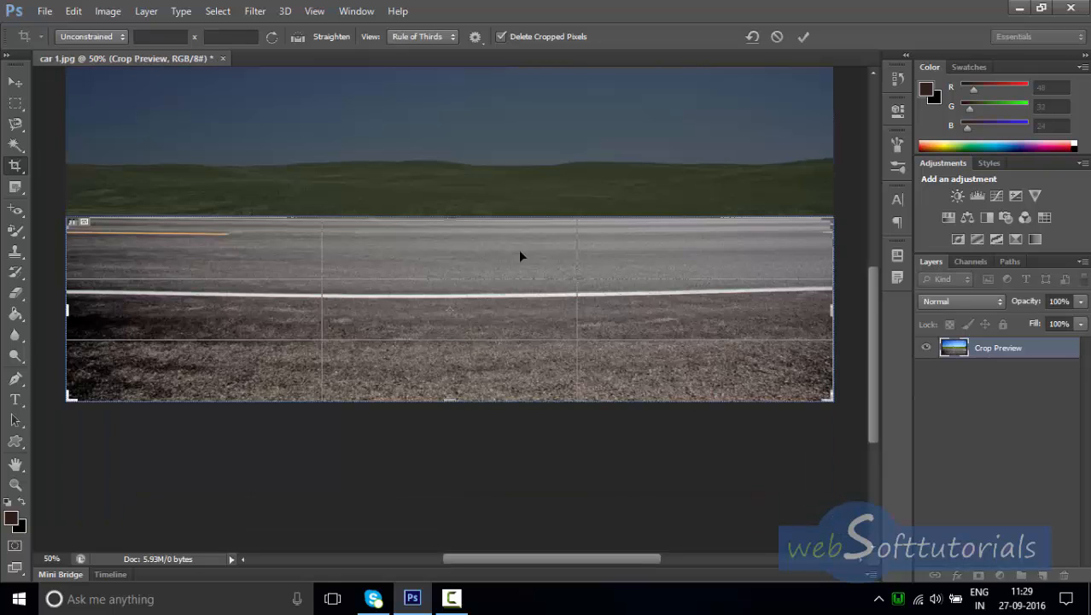
left_click(805, 36)
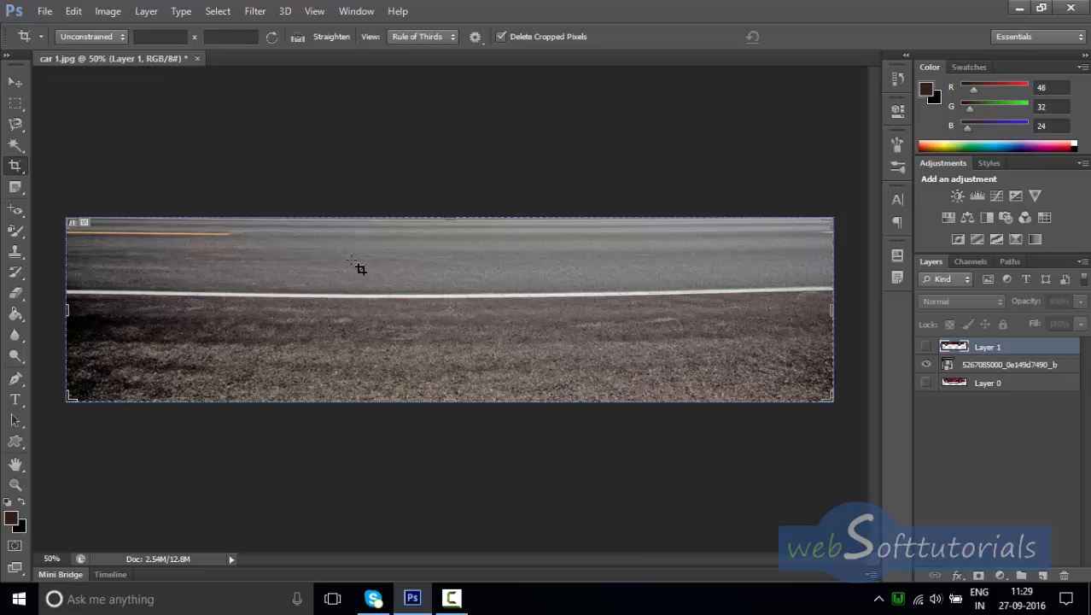
left_click_drag(429, 239, 548, 408)
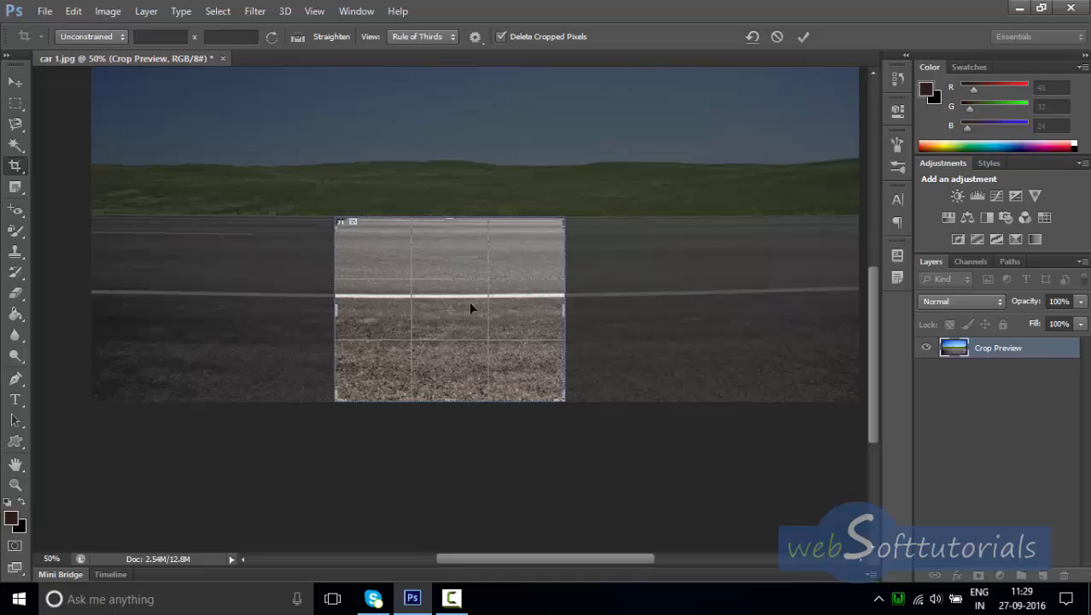
left_click(805, 36)
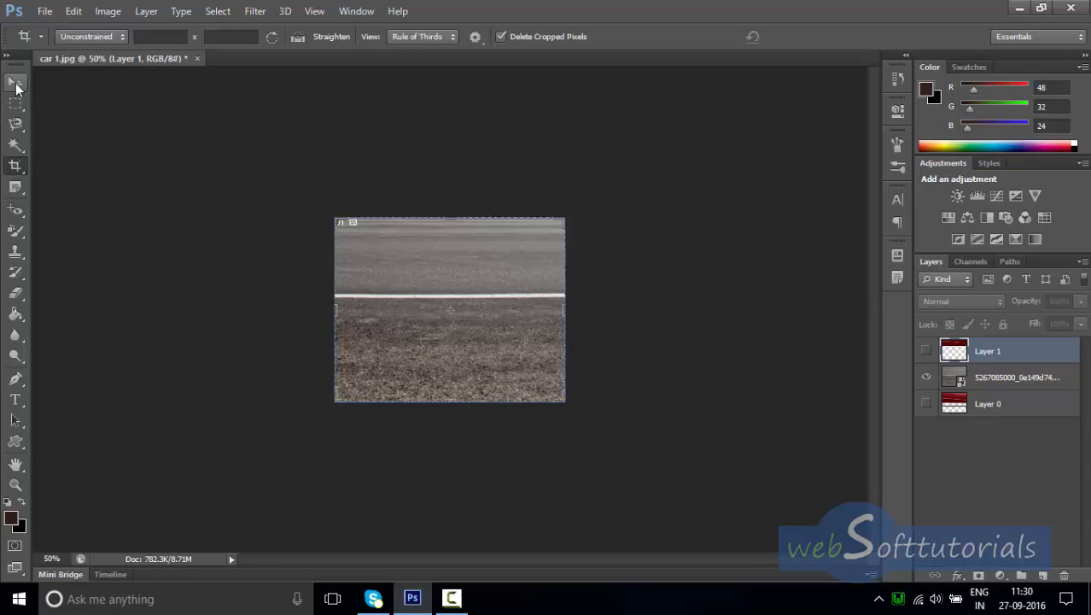
Undo both crops to restore the full road landscape.
key("ctrl")
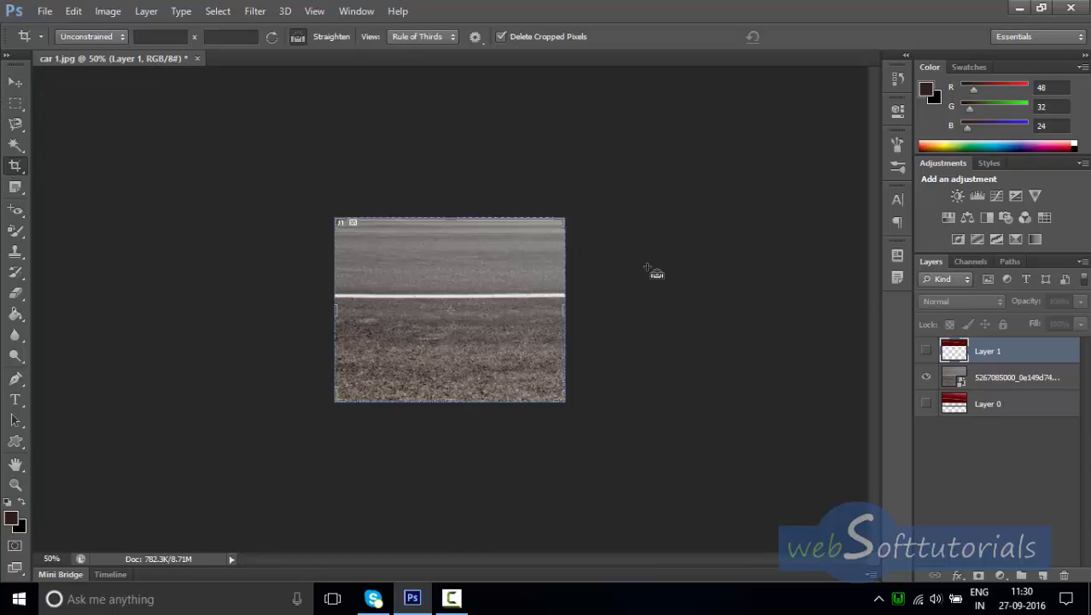
key("ctrl+alt+z")
key("ctrl+alt+z")
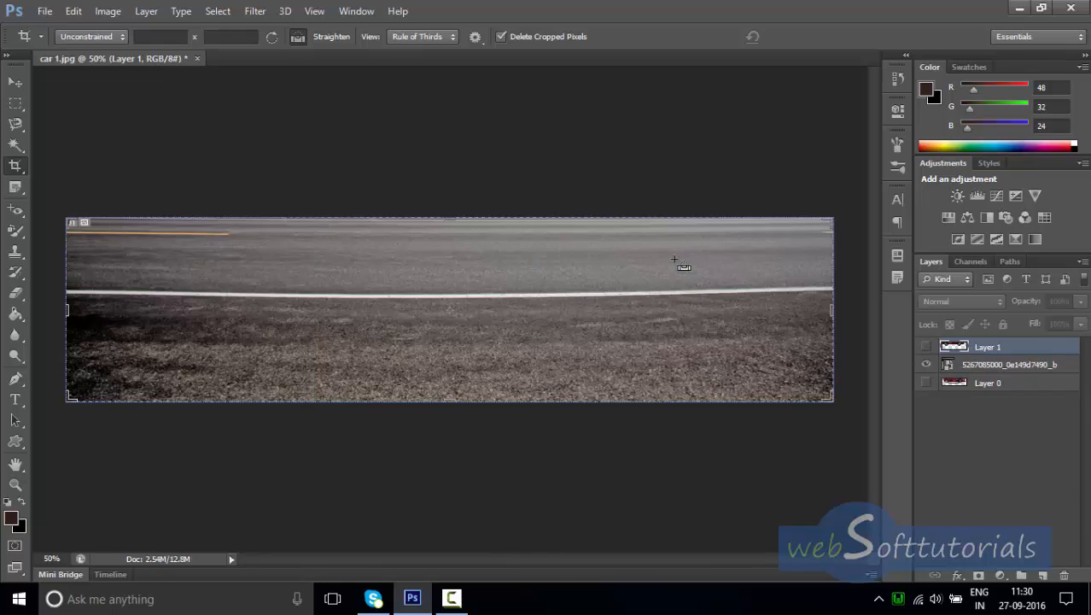
Activate the Perspective Crop tool and rasterize the road landscape layer.
right_click(22, 169)
left_click(96, 178)
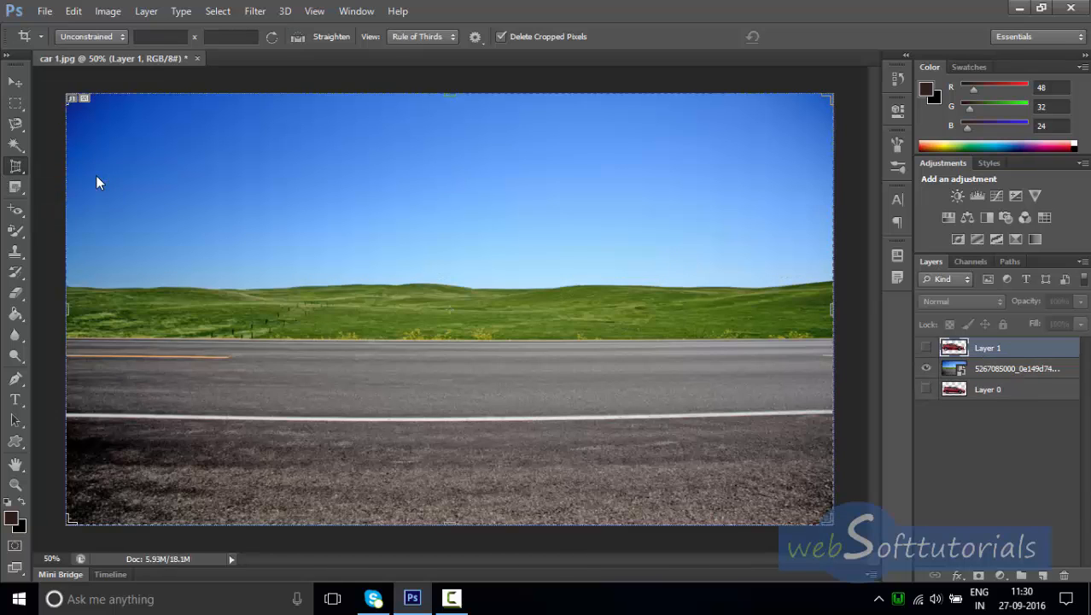
left_click(987, 370)
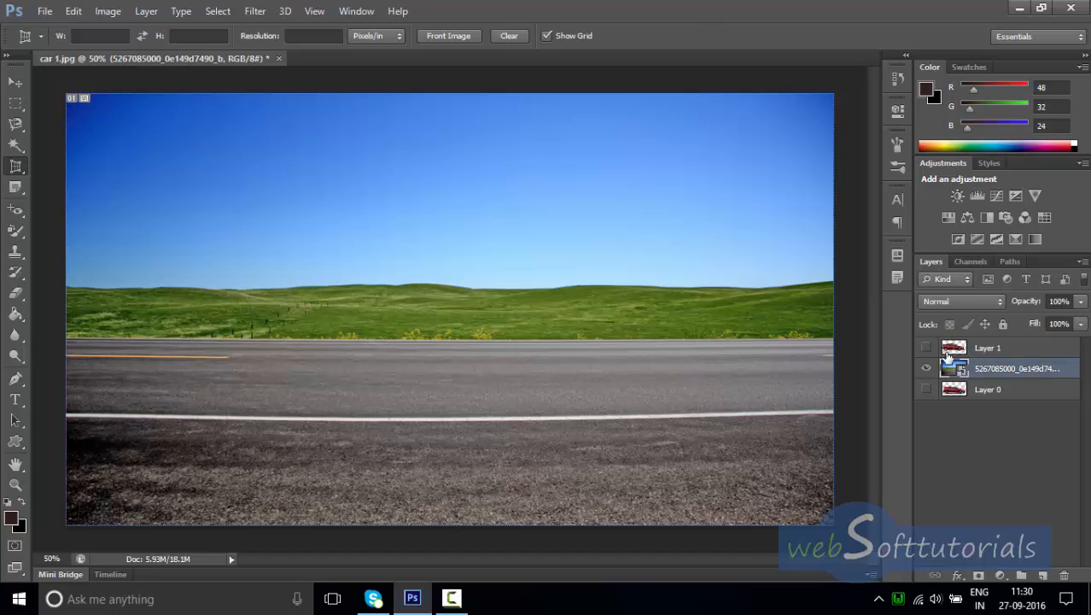
right_click(989, 374)
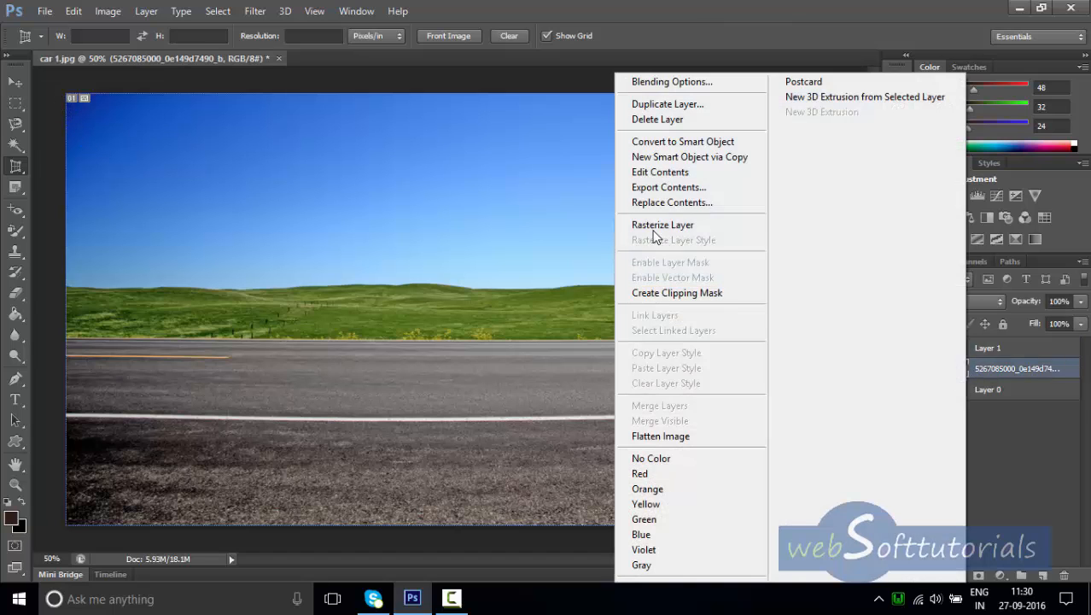
left_click(709, 224)
Perspective-crop the image to a central trapezoid of road that narrows up to the grass edge, then undo the crop.
left_click_drag(257, 117, 706, 488)
left_click_drag(682, 287, 555, 339)
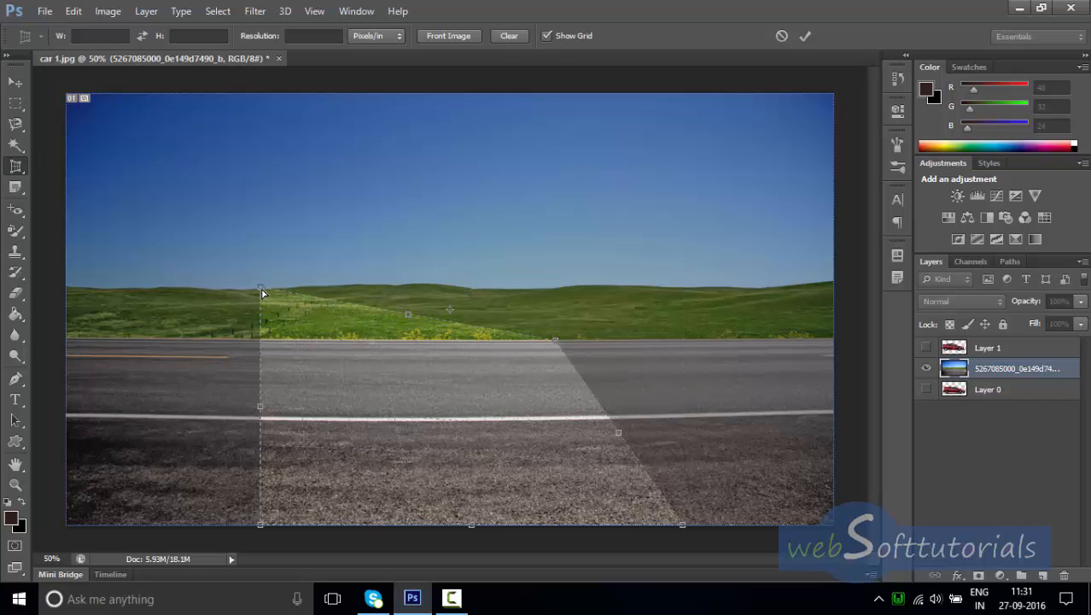
left_click_drag(262, 293, 272, 347)
left_click_drag(558, 343, 644, 338)
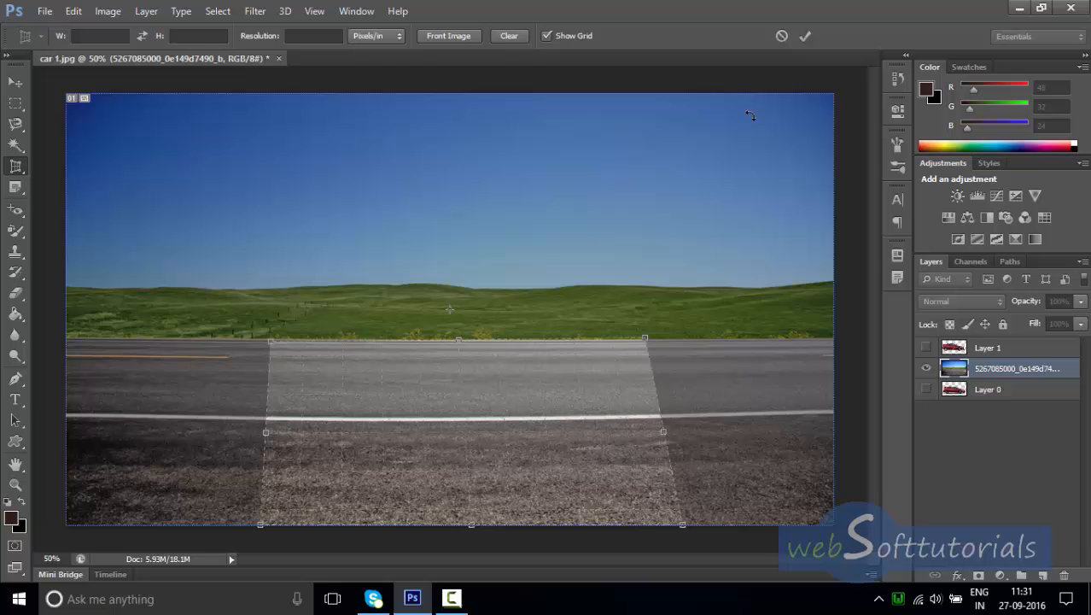
left_click(804, 36)
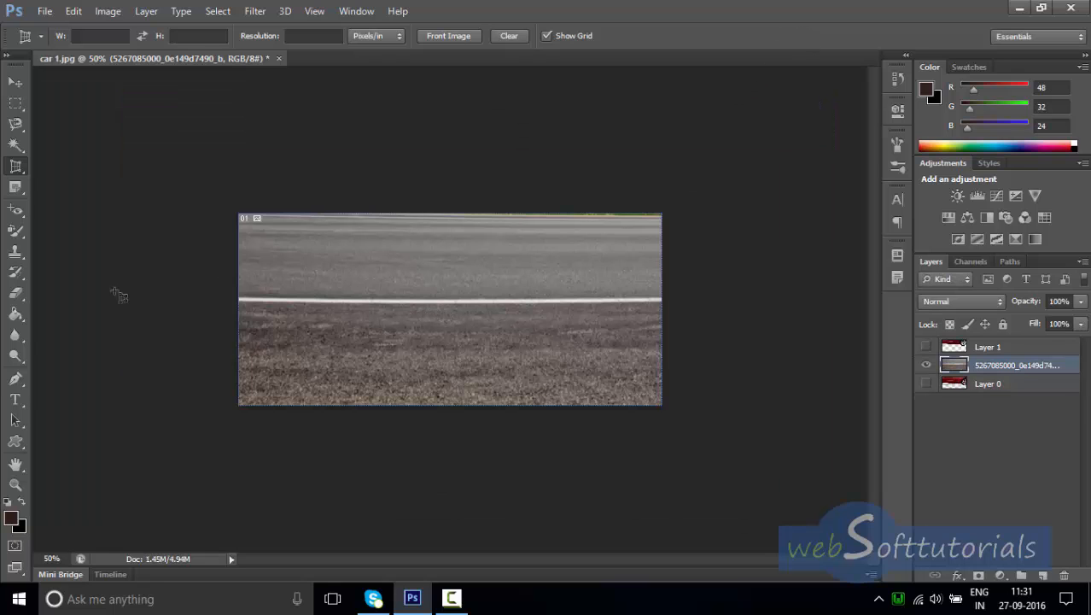
key("ctrl+z")
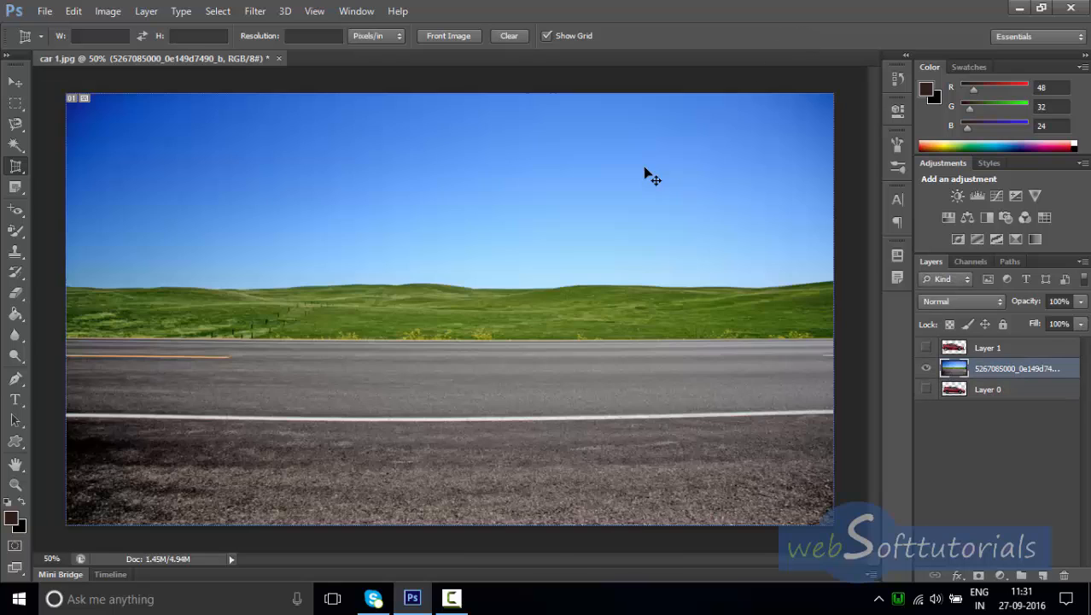
Sample the deep blue of the sky near the image's upper-left corner as the foreground color with the Eyedropper tool.
right_click(15, 167)
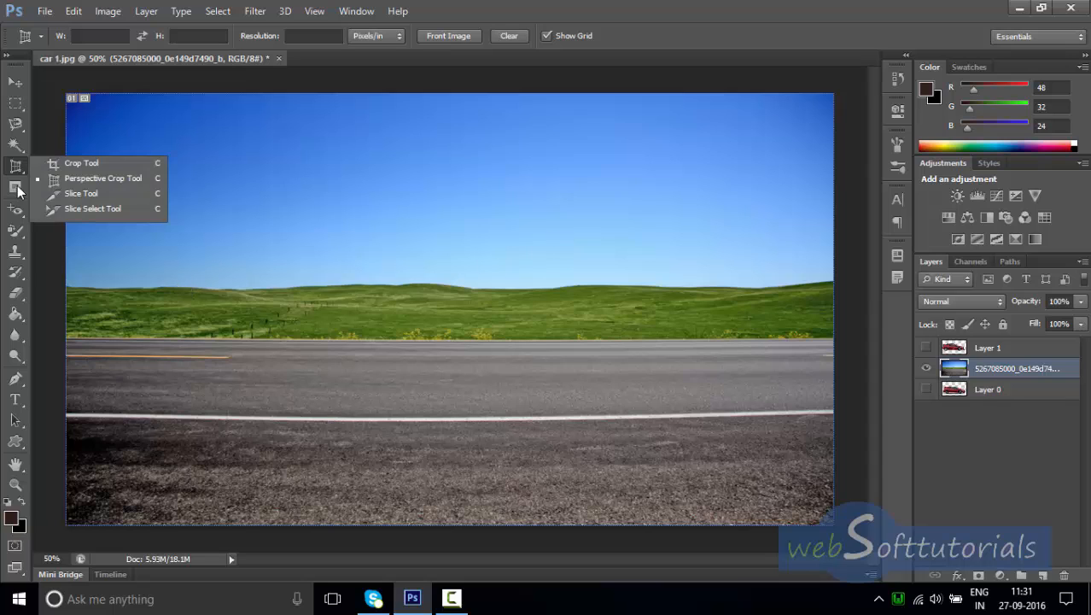
left_click(17, 193)
left_click(17, 193)
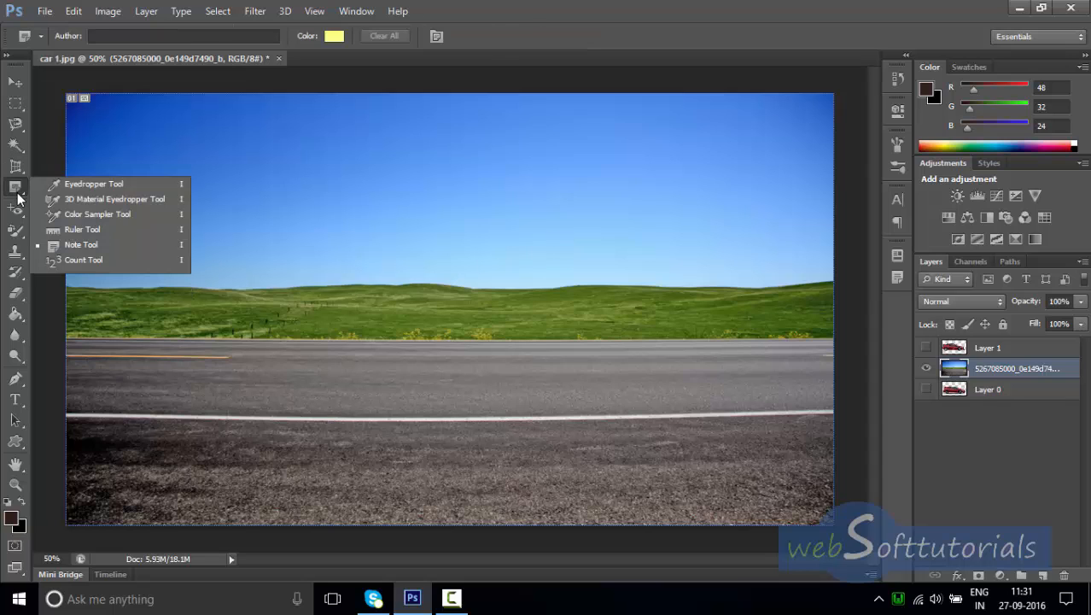
left_click(91, 184)
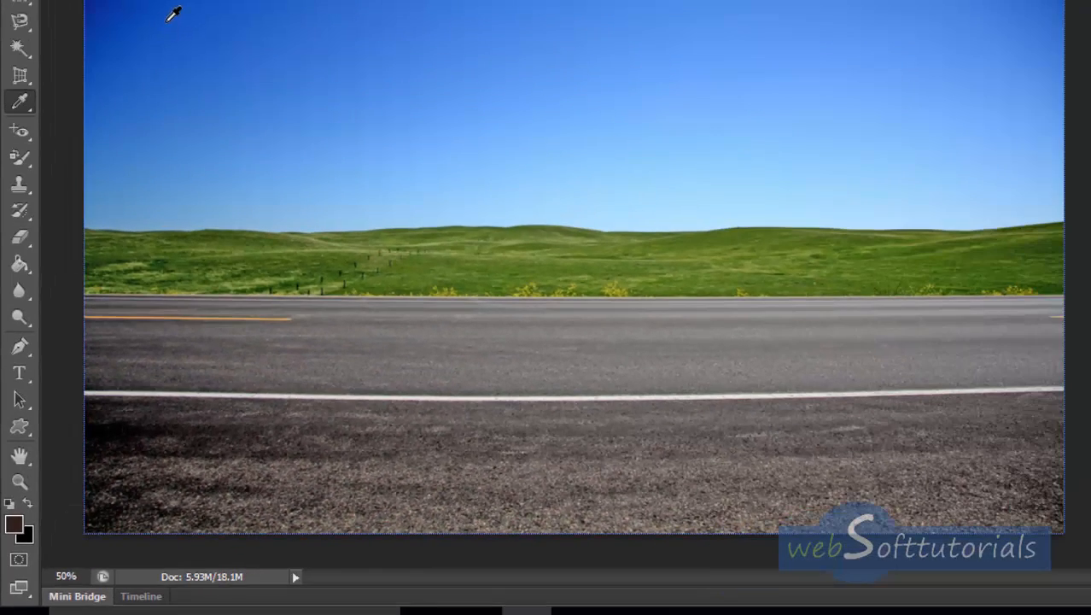
left_click(173, 13)
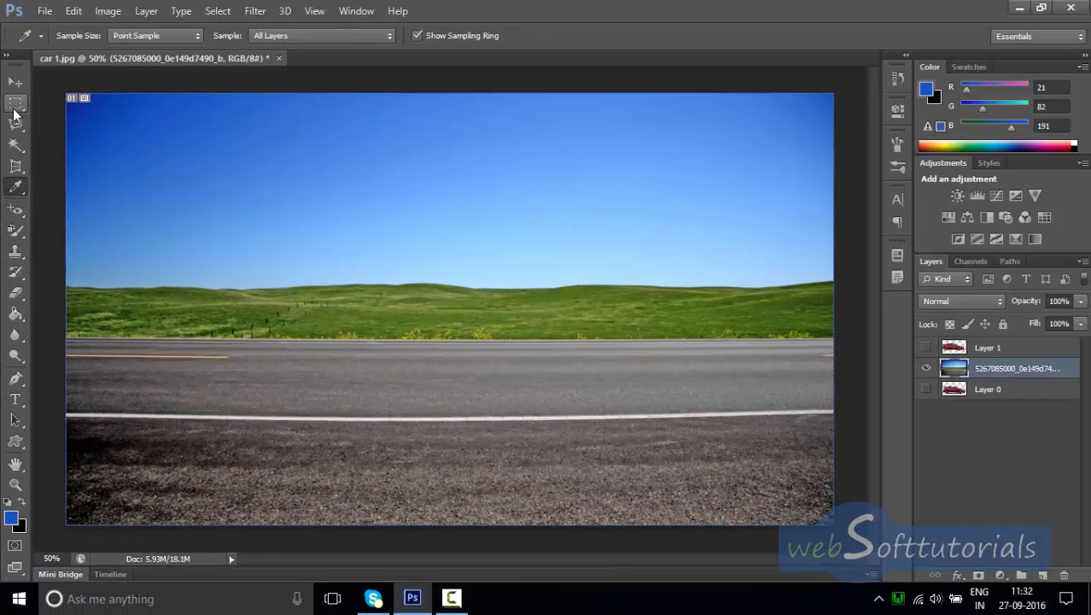
Draw a rectangular marquee selection right of the image's center, from the sky down across the grass onto the gray road.
left_click(15, 109)
left_click(92, 100)
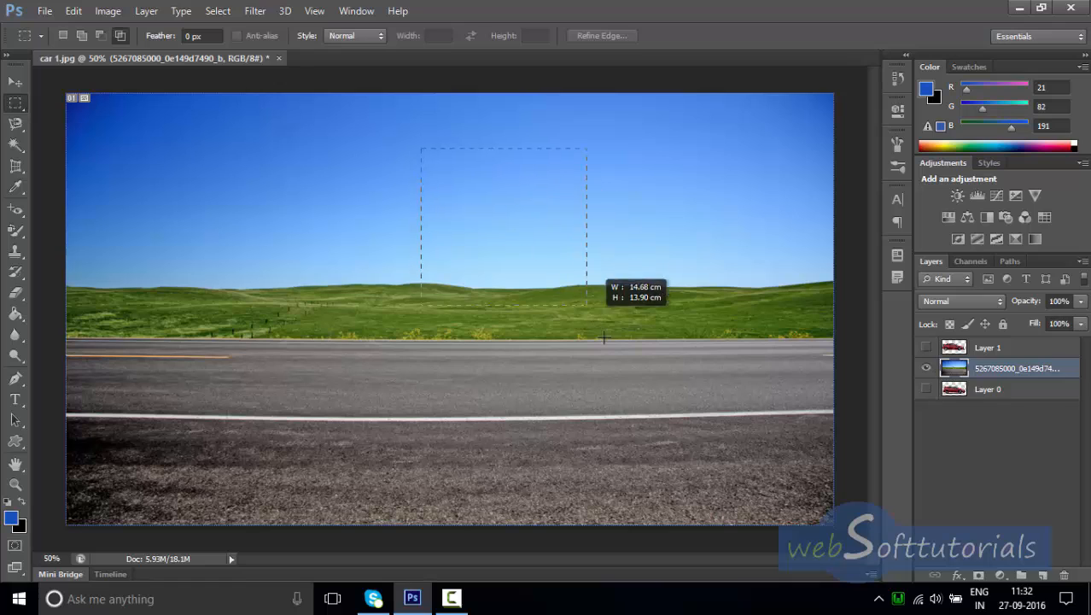
left_click_drag(603, 338, 637, 388)
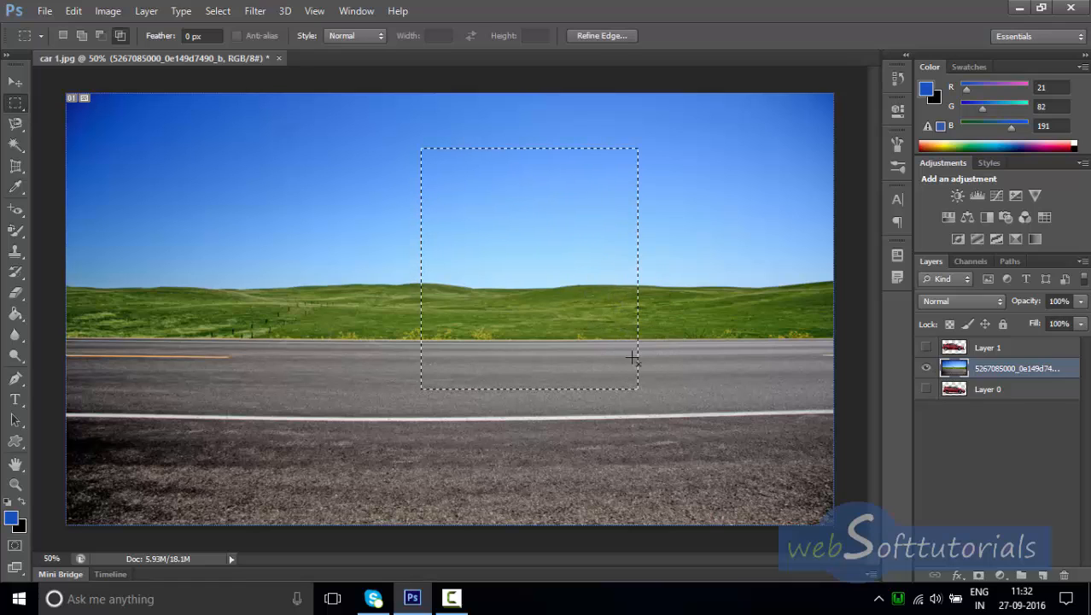
Swap the foreground and background colors repeatedly, ending with black as foreground and blue as background, and fill the selection with the blue.
left_click(22, 506)
left_click(22, 506)
left_click(22, 505)
left_click(22, 505)
left_click(22, 505)
left_click(23, 505)
left_click(22, 505)
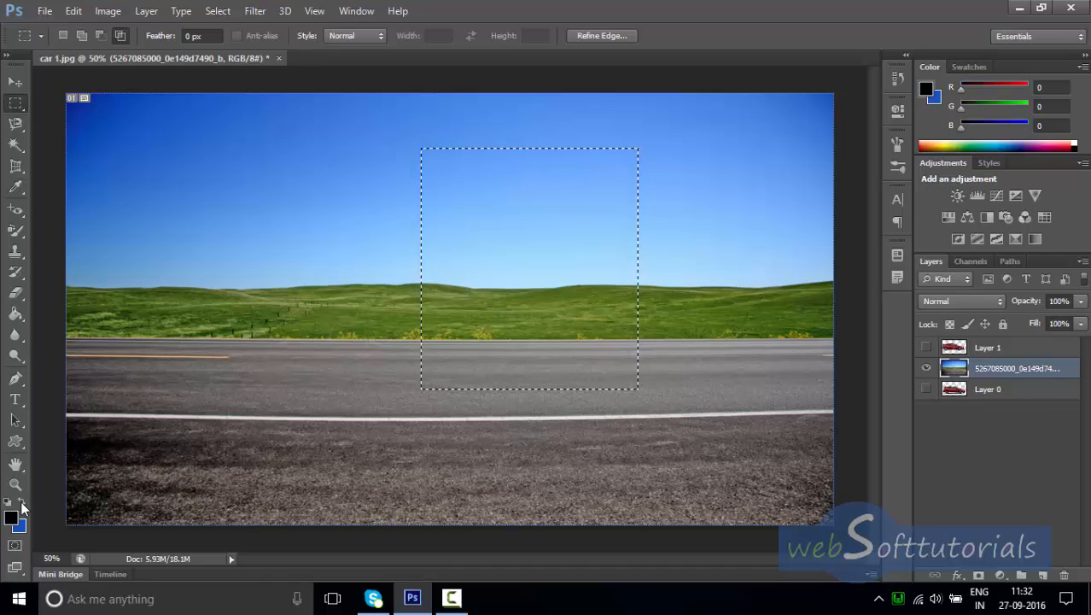
left_click(22, 506)
left_click(22, 505)
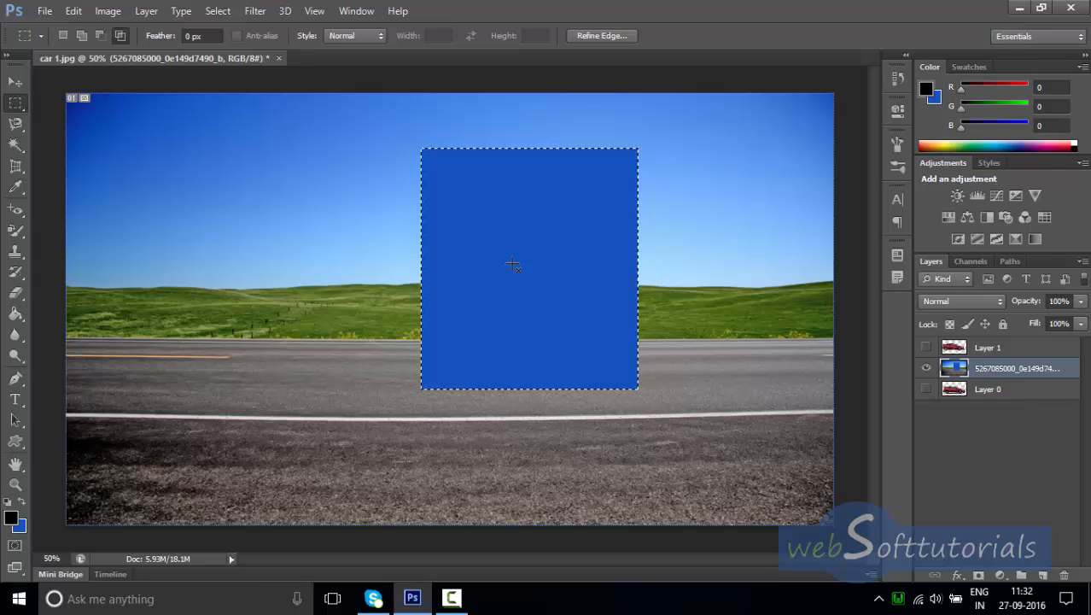
Deselect the blue-filled rectangle, then undo back past the fill and the marquee selection to the plain landscape.
key("ctrl+d")
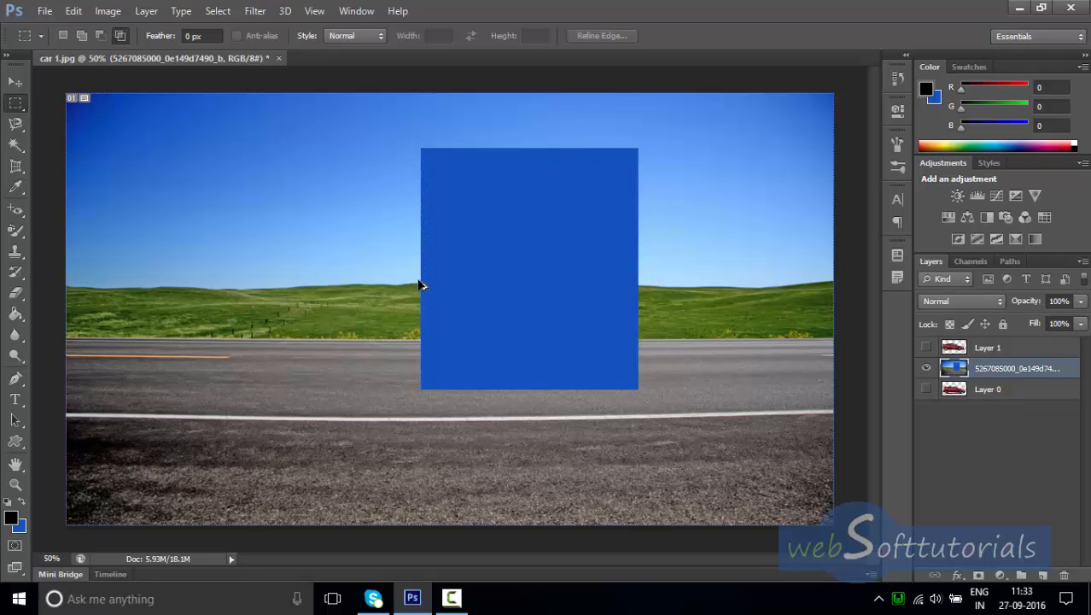
key("ctrl+alt+z")
key("ctrl+alt+z")
key("ctrl+alt+z")
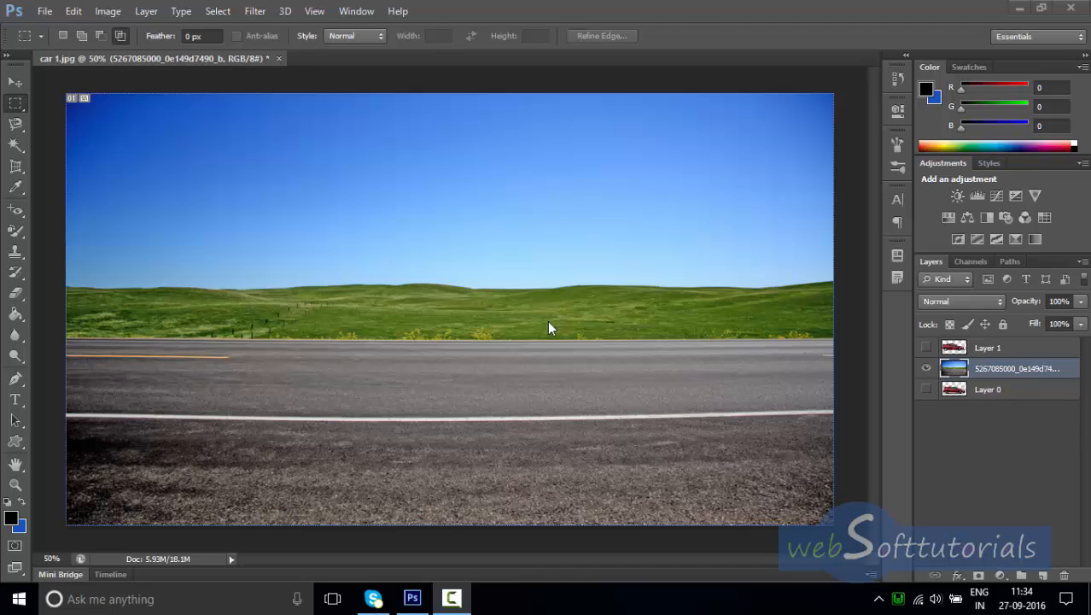
left_click(13, 189)
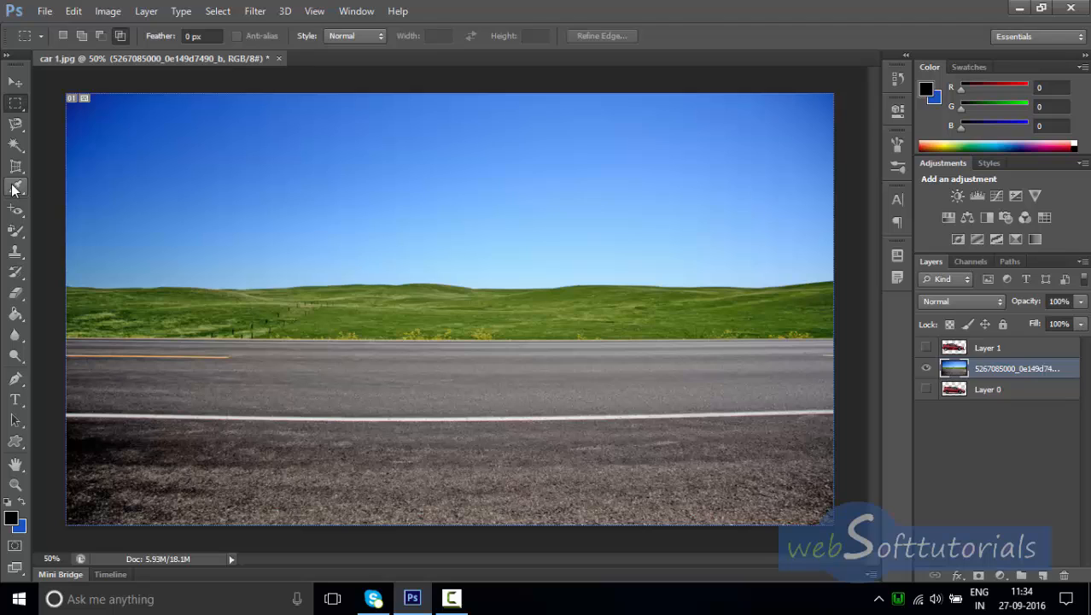
left_click(13, 189)
left_click(94, 229)
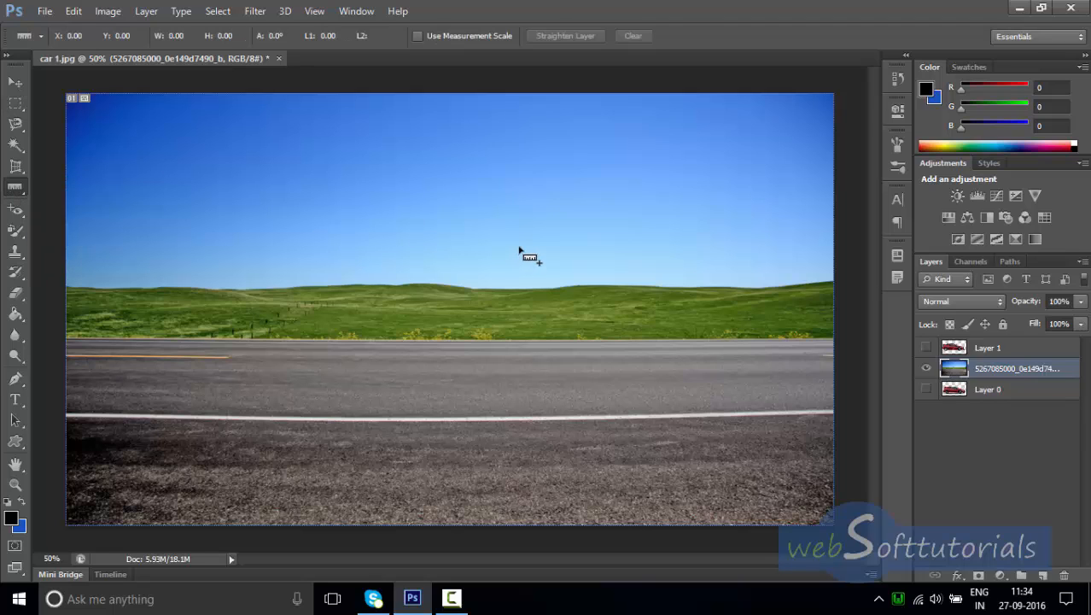
Draw a rectangular marquee selection in the middle of the landscape, from the sky down to the white road line.
left_click(21, 104)
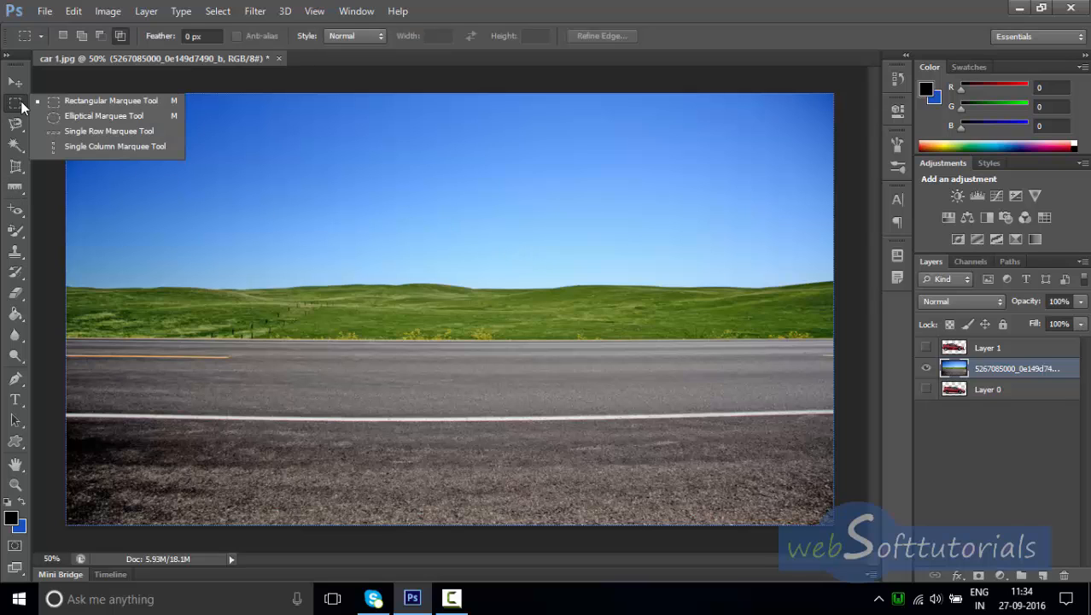
left_click(113, 102)
left_click_drag(322, 140, 606, 418)
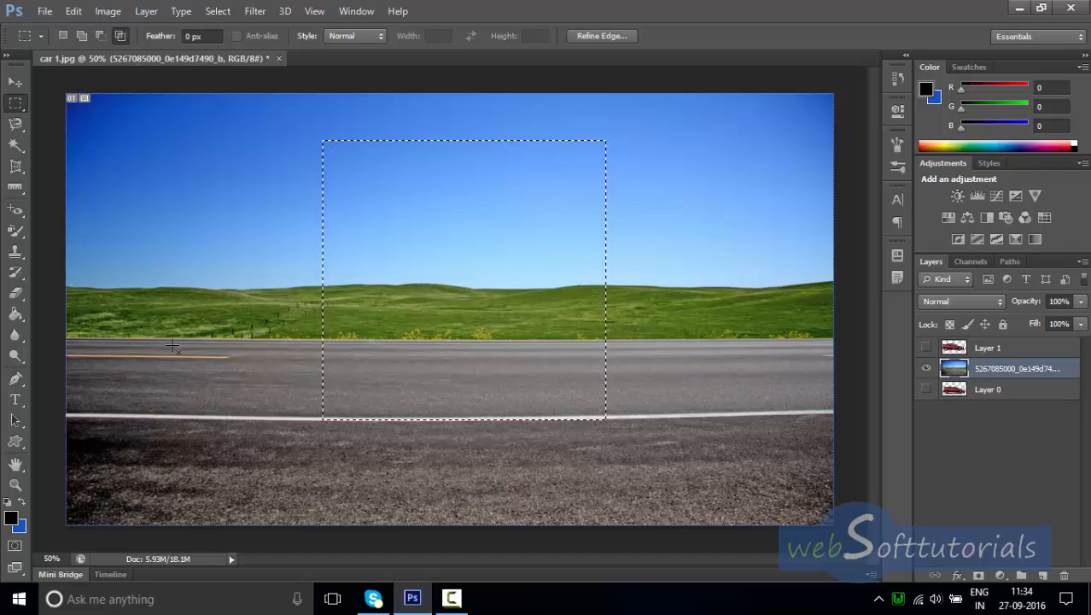
Measure the left edge of the rectangular selection with the Ruler tool, adjusting the measuring line's lower end point.
left_click(14, 186)
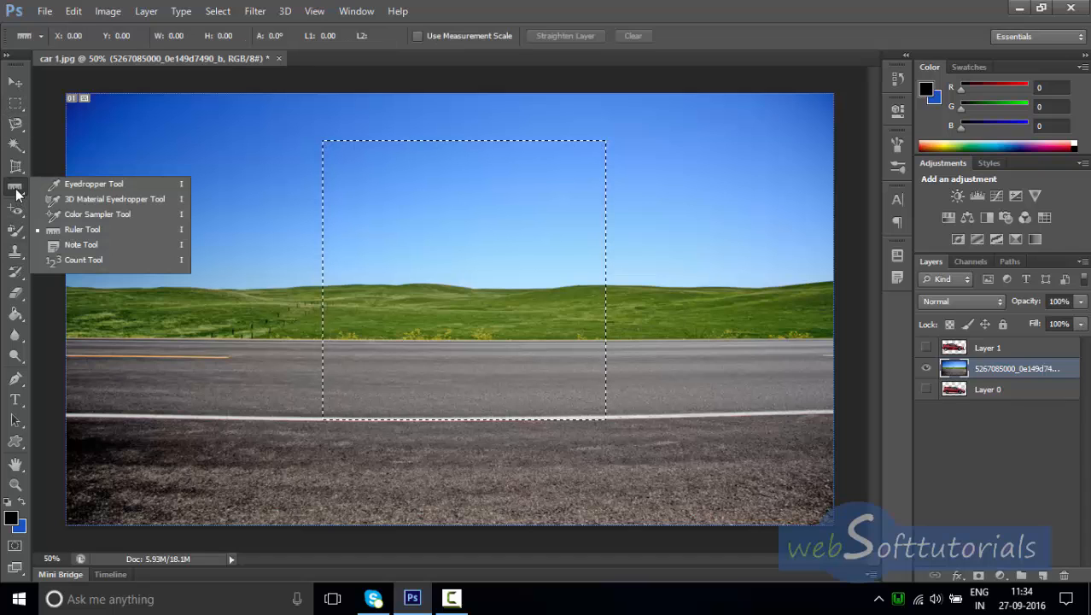
left_click(94, 228)
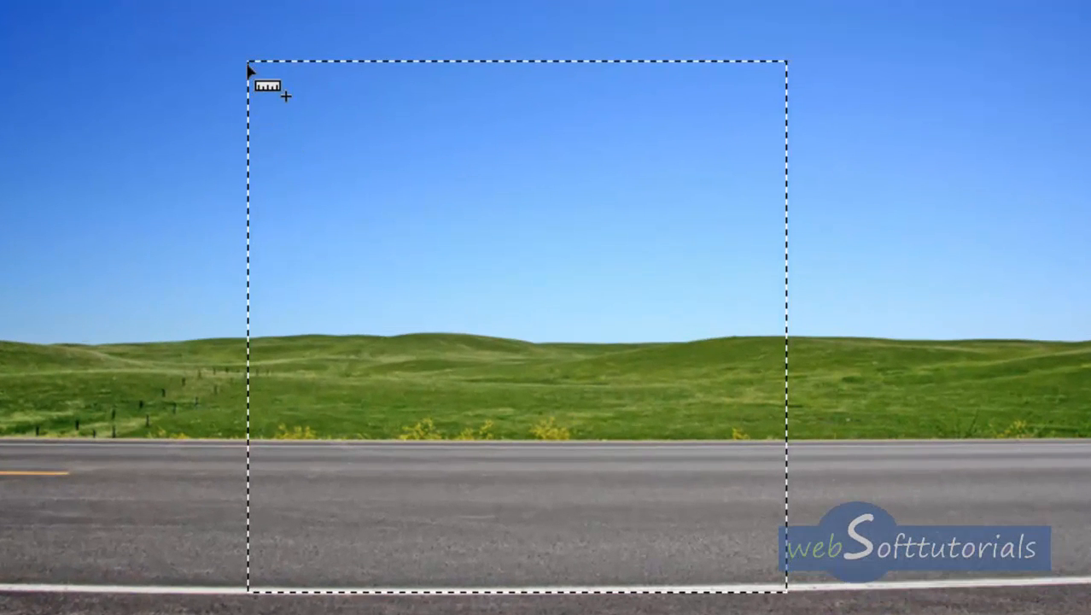
left_click_drag(252, 126, 249, 595)
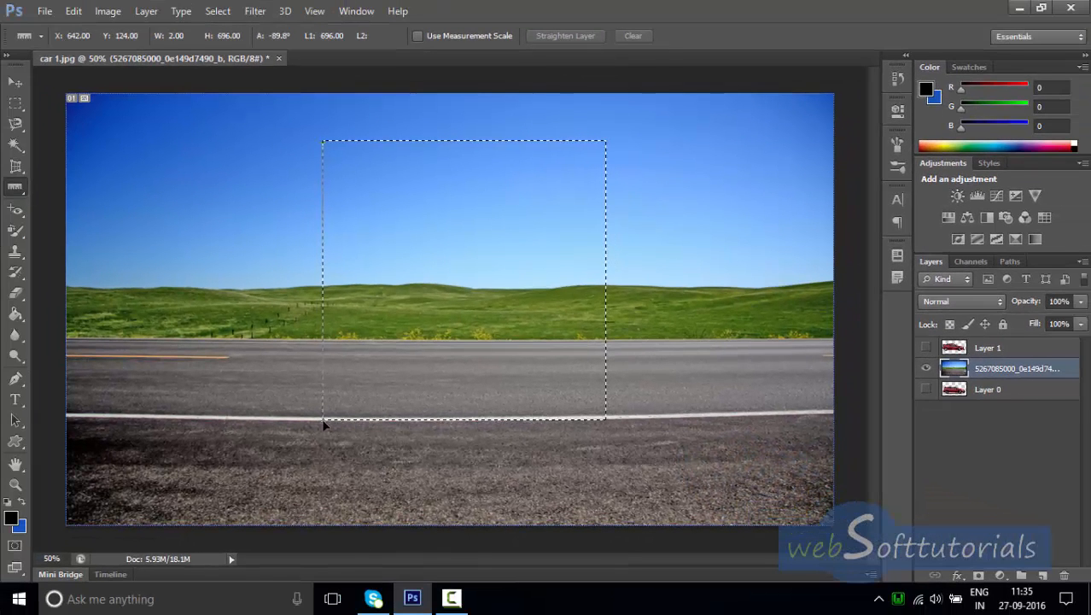
left_click_drag(324, 423, 323, 395)
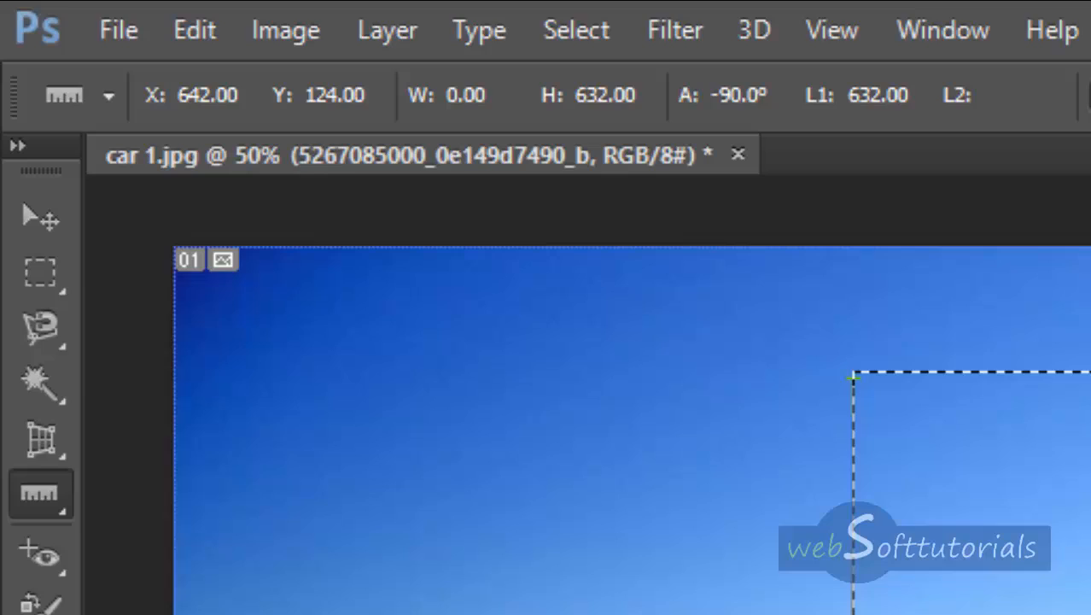
left_click_drag(860, 614, 854, 614)
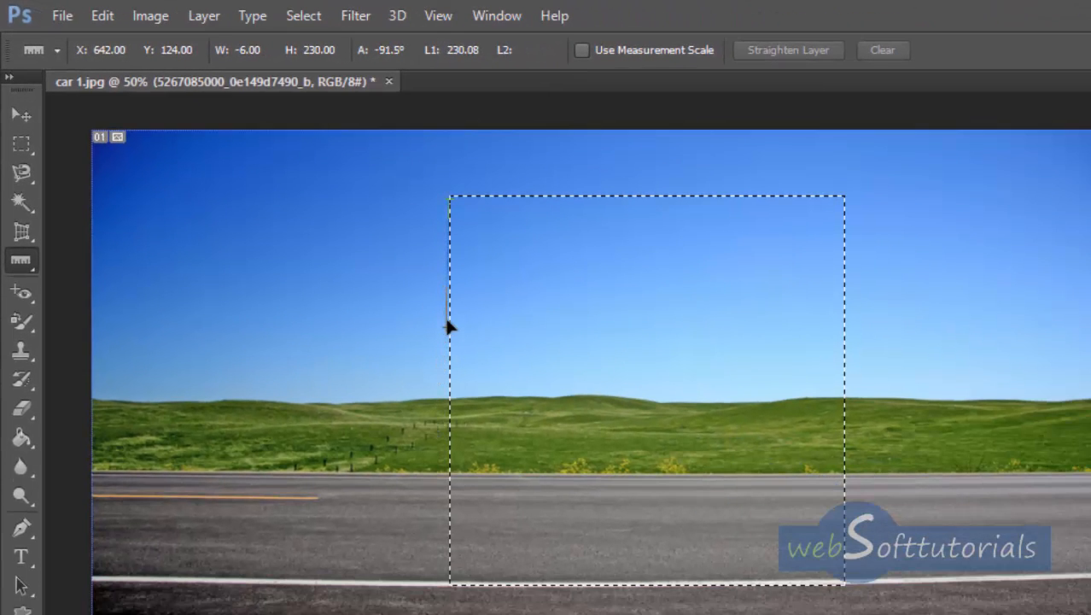
Swing the measuring line's end point to the selection's upper-right corner to measure its top edge, then deselect and activate the Move tool.
left_click_drag(449, 325, 838, 198)
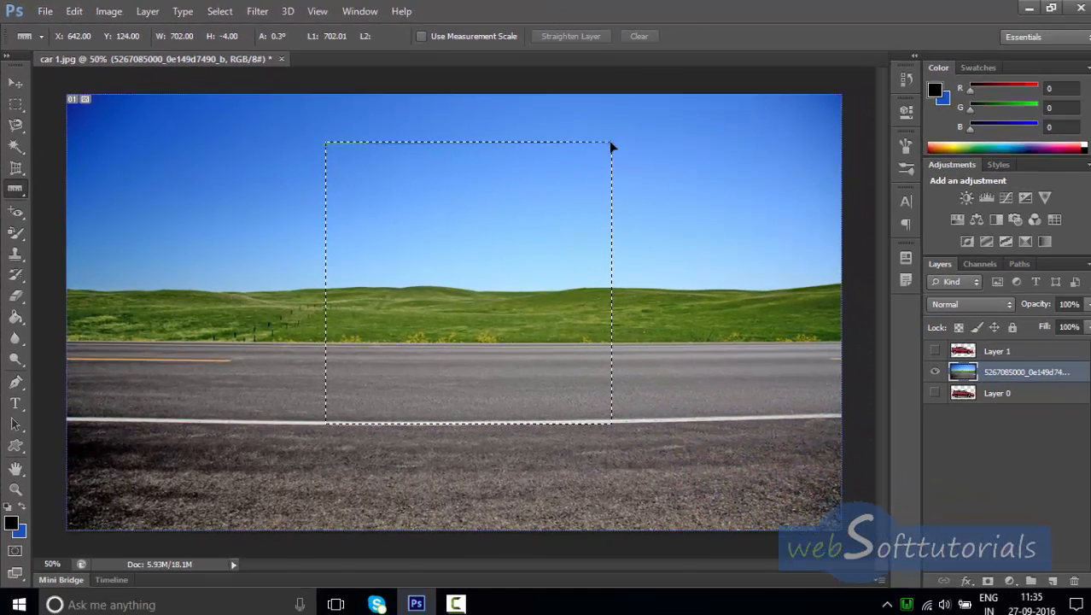
left_click_drag(567, 143, 614, 145)
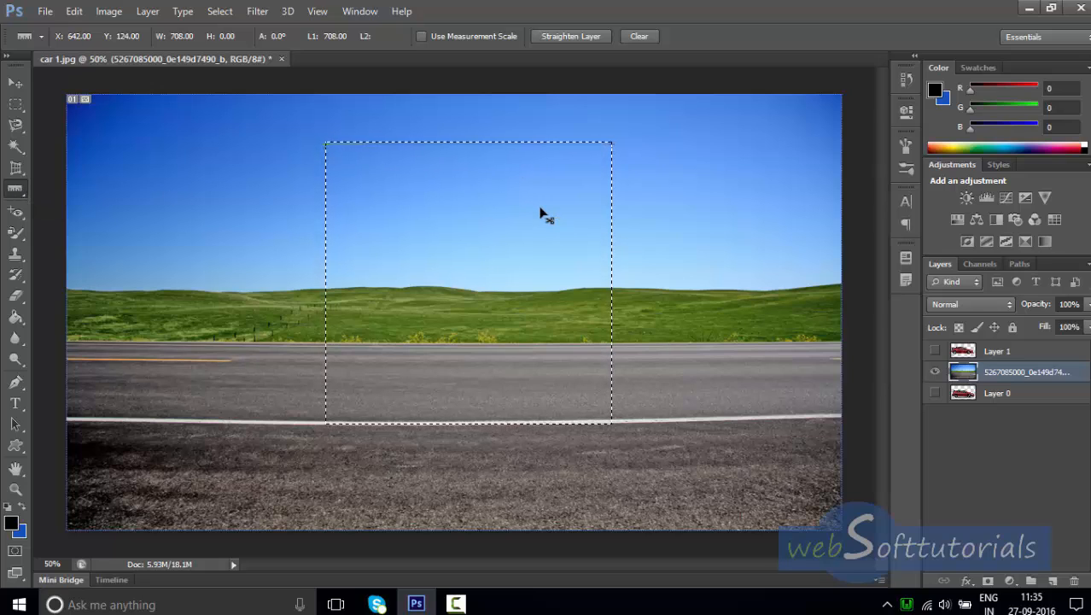
key("ctrl+d")
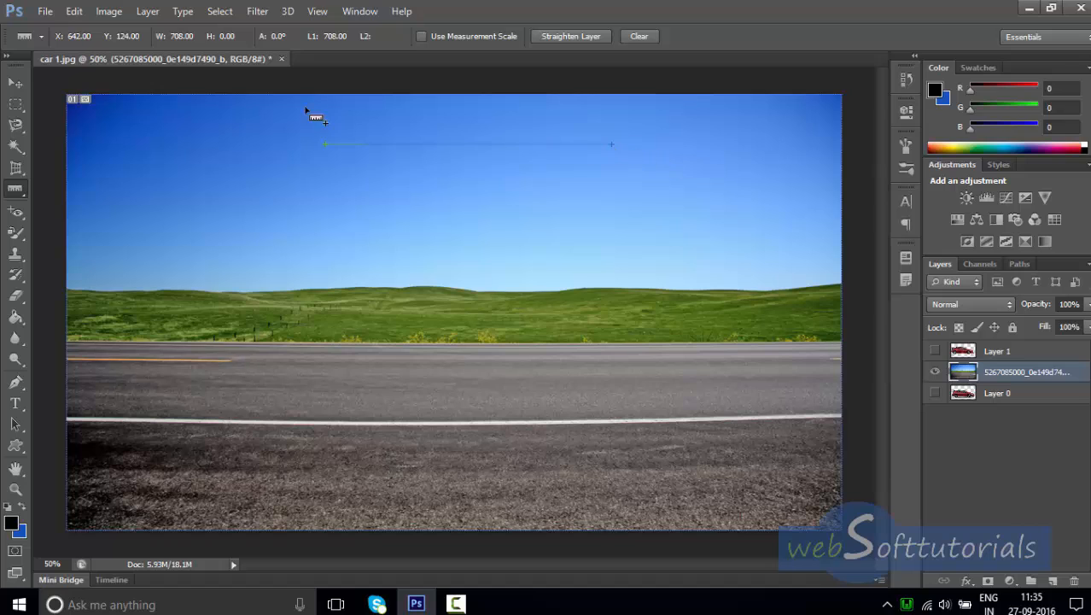
left_click(15, 82)
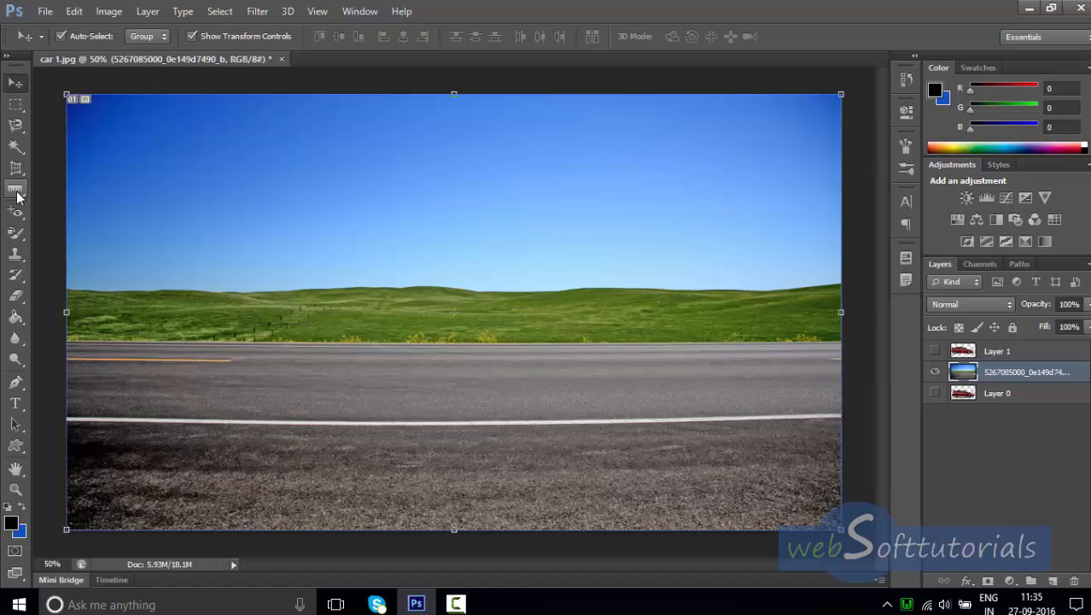
Erase the white road line from left of the image's center to near its right end with the Content-Aware Spot Healing Brush.
left_click(14, 218)
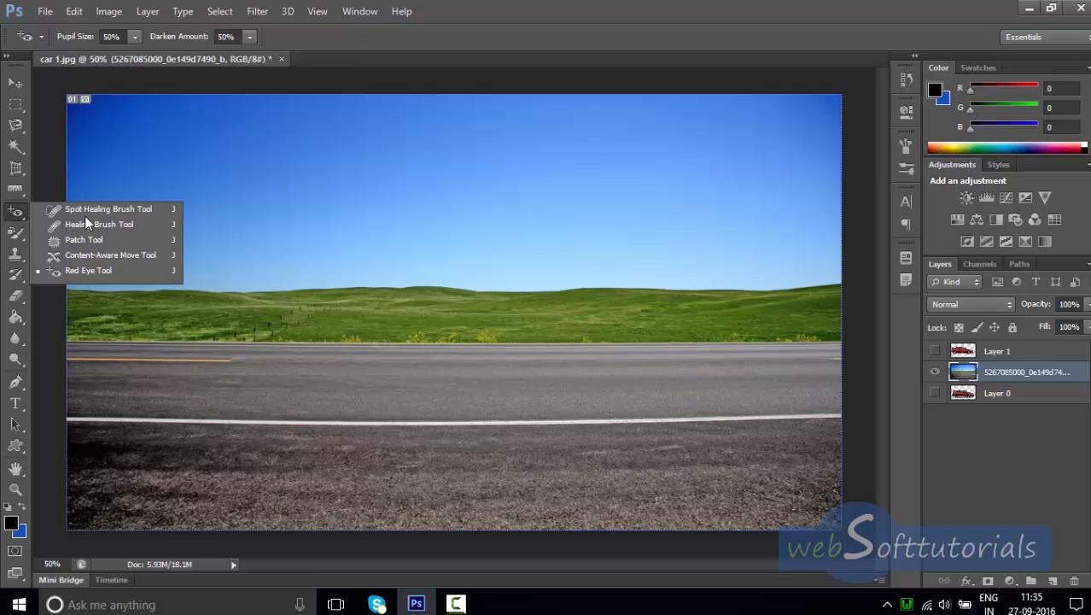
left_click(143, 208)
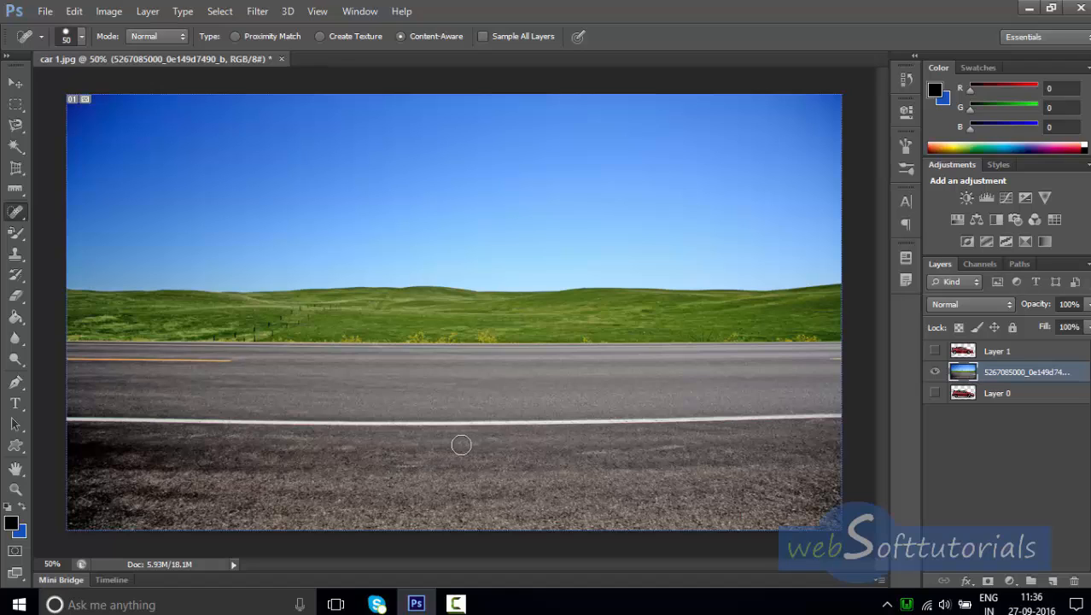
mouse_move(470, 436)
left_mouse_down()
mouse_move(494, 423)
mouse_move(563, 422)
left_mouse_up()
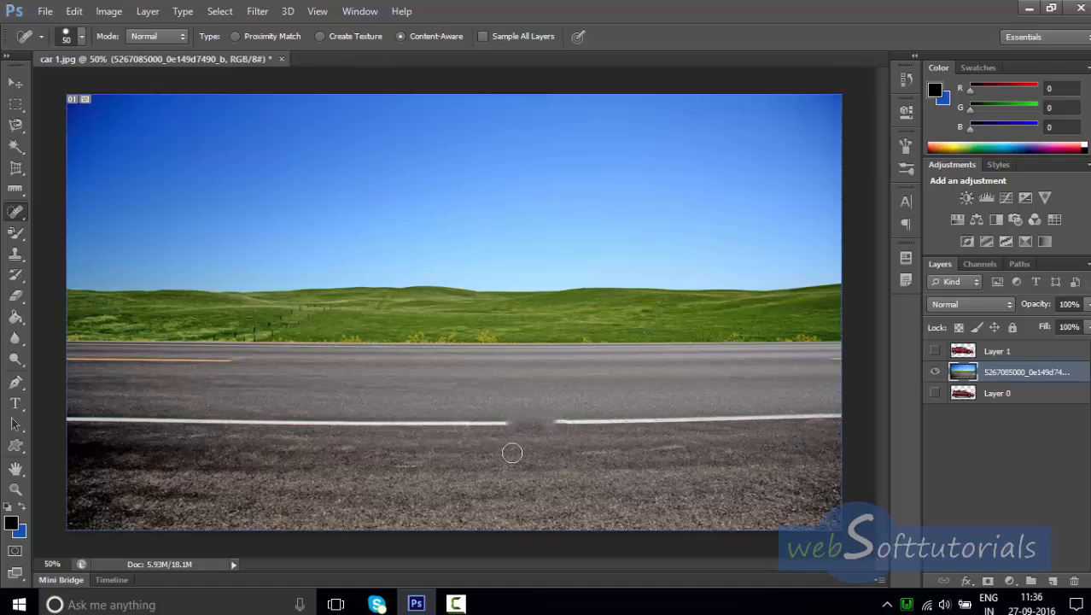
mouse_move(470, 424)
left_mouse_down()
mouse_move(526, 434)
mouse_move(516, 426)
mouse_move(614, 424)
left_mouse_up()
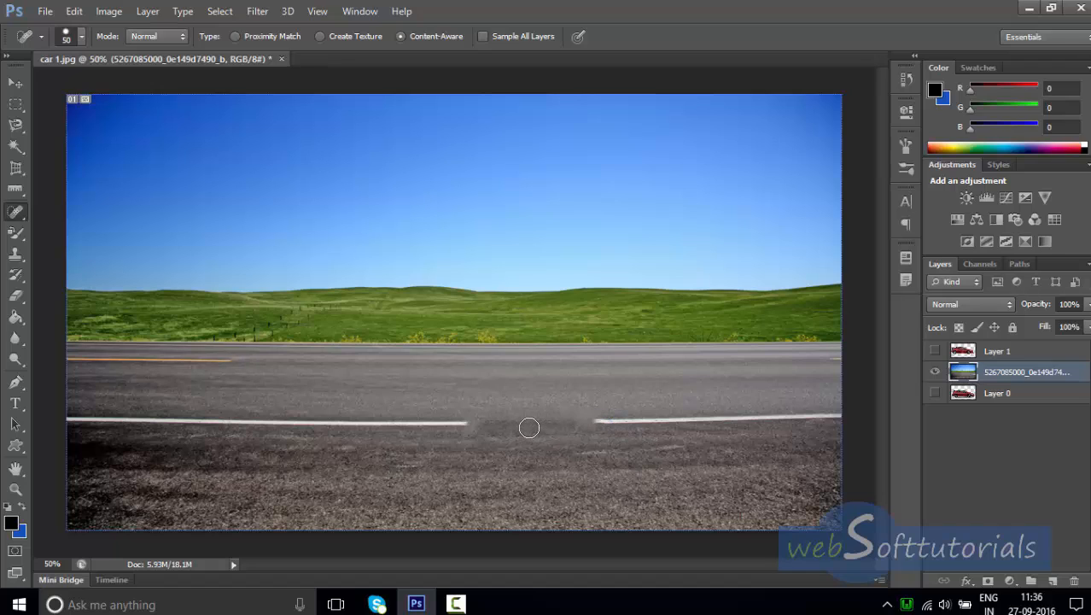
left_click_drag(528, 426, 819, 414)
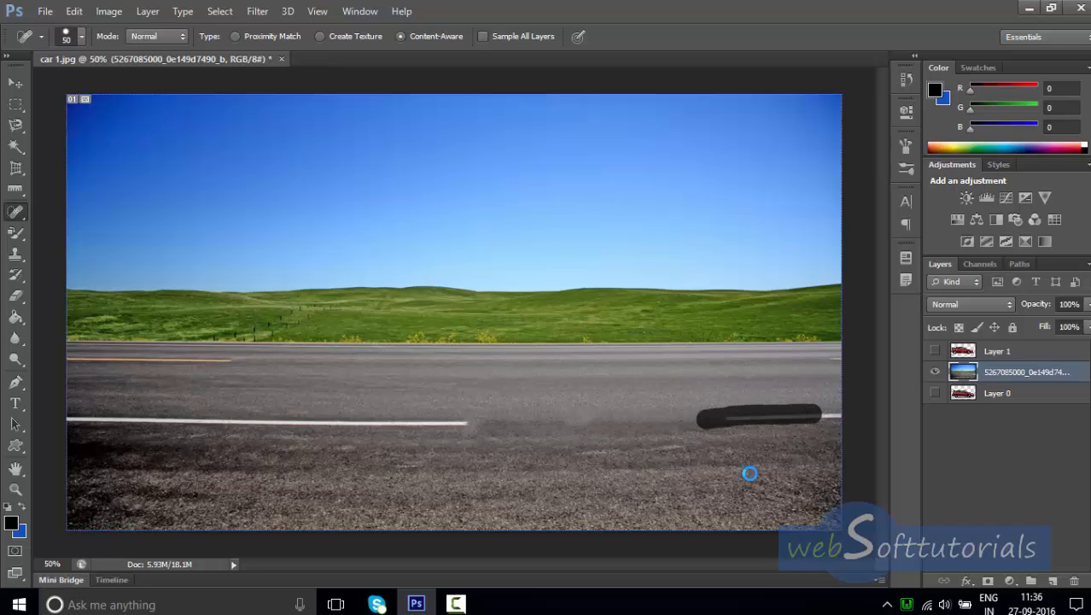
left_click_drag(499, 422, 409, 422)
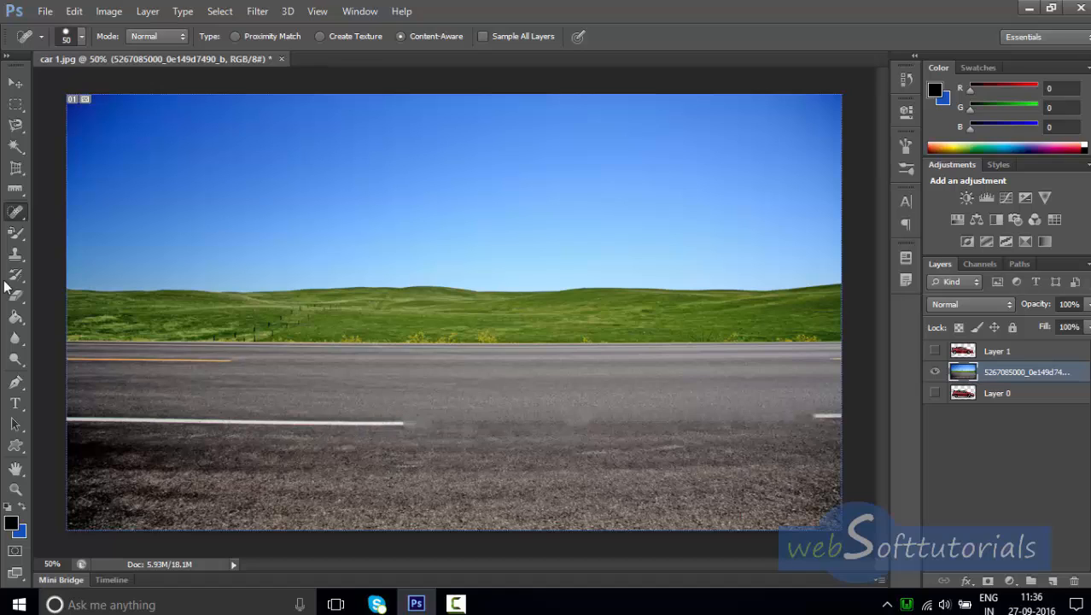
Outline a small oval on the middle of the road with the Patch tool and patch it from nearby asphalt, then from the green hills.
right_click(11, 212)
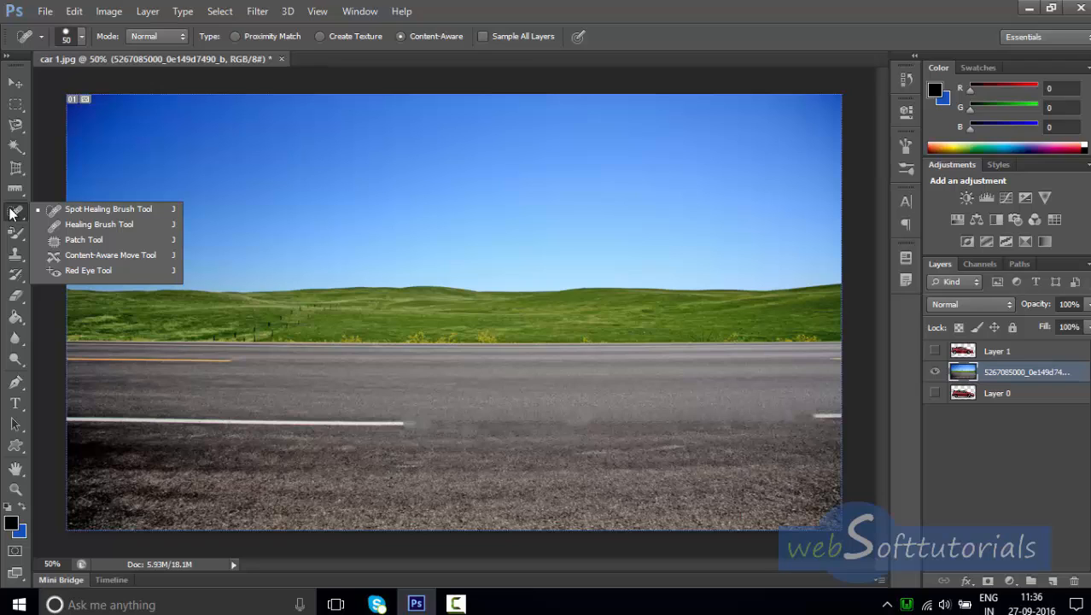
left_click(111, 239)
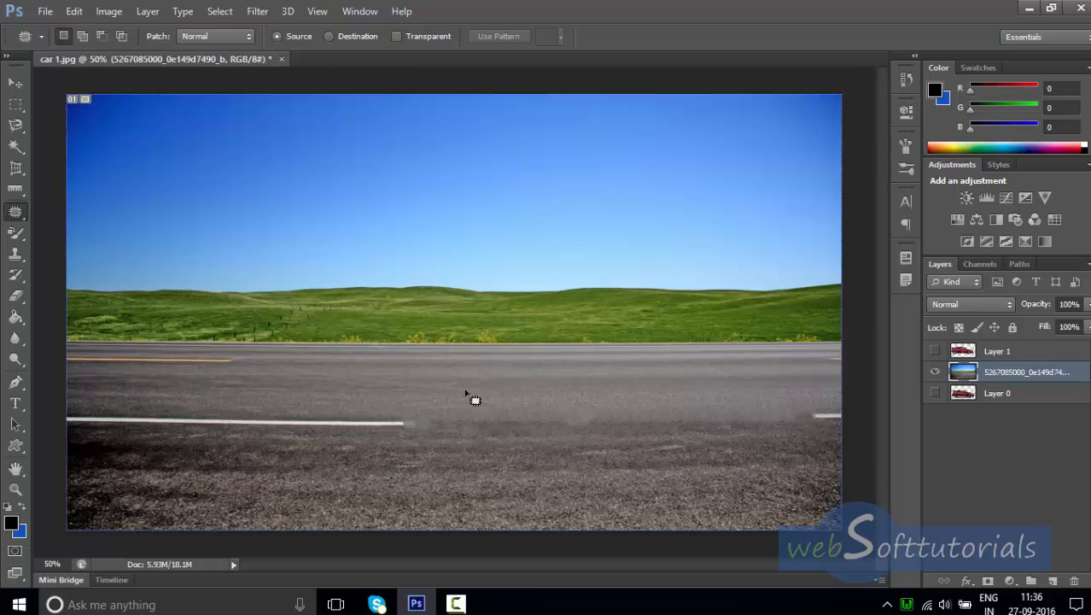
mouse_move(466, 391)
left_mouse_down()
mouse_move(514, 384)
mouse_move(534, 401)
mouse_move(526, 414)
mouse_move(483, 423)
mouse_move(460, 414)
mouse_move(458, 399)
mouse_move(444, 445)
mouse_move(272, 475)
left_mouse_up()
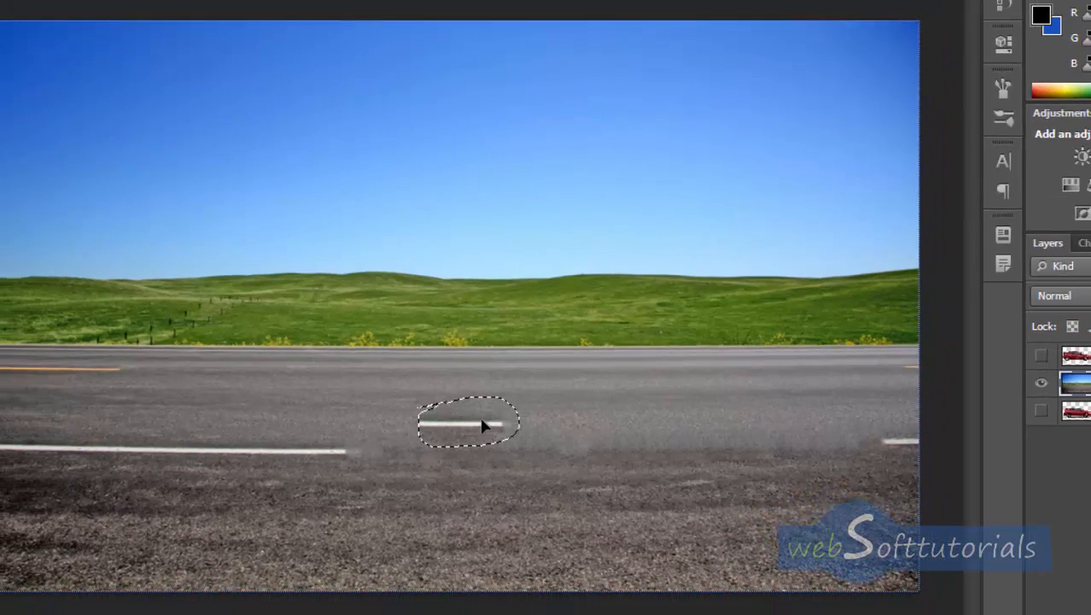
left_click_drag(471, 436, 609, 432)
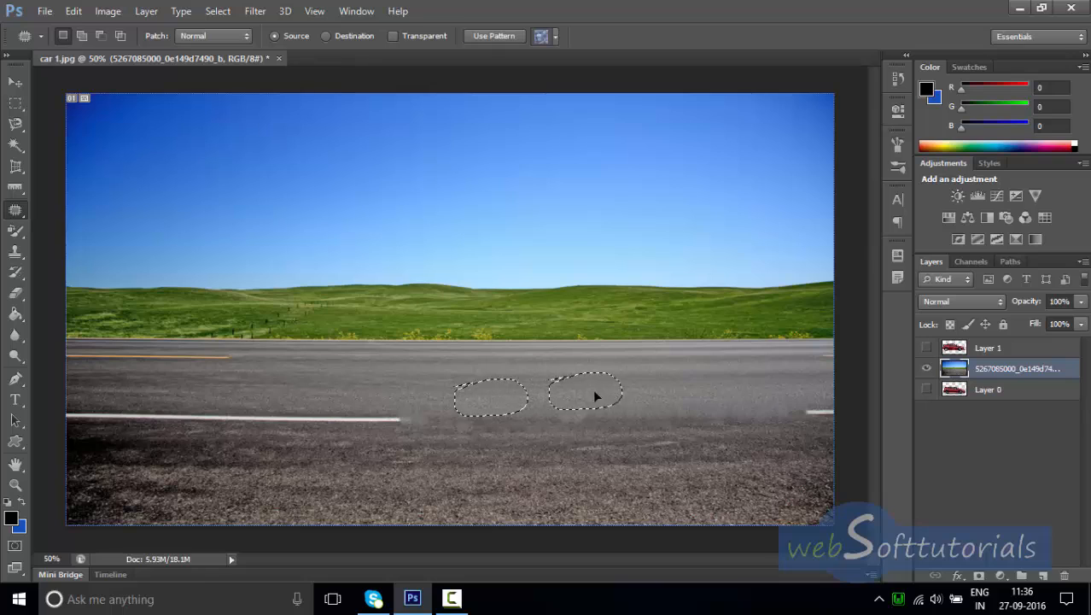
left_click_drag(668, 395, 668, 397)
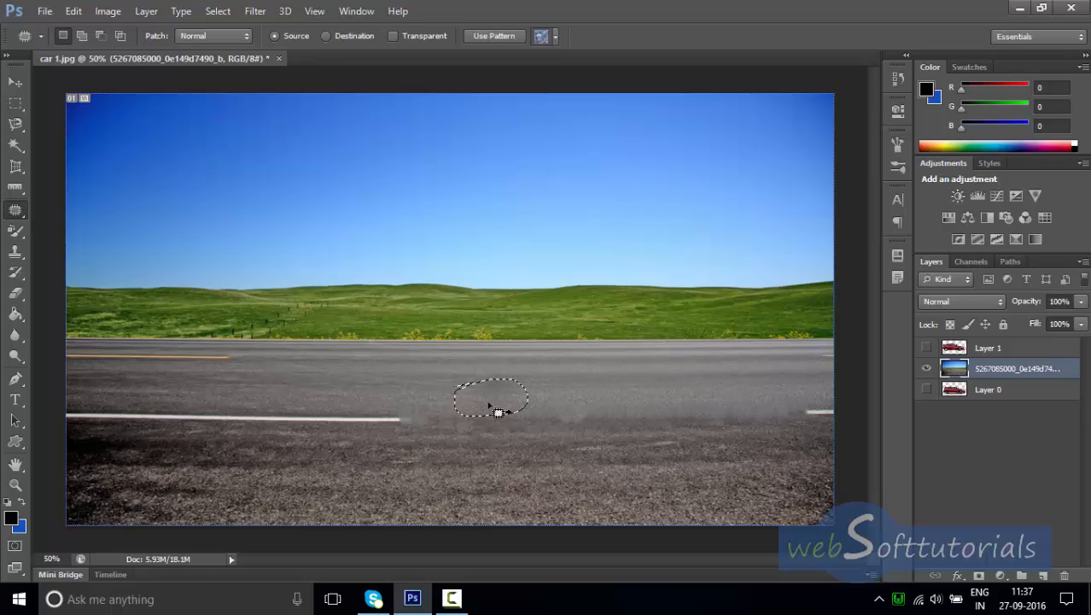
mouse_move(475, 401)
left_mouse_down()
mouse_move(422, 373)
mouse_move(407, 313)
mouse_move(375, 315)
mouse_move(674, 318)
mouse_move(656, 314)
left_mouse_up()
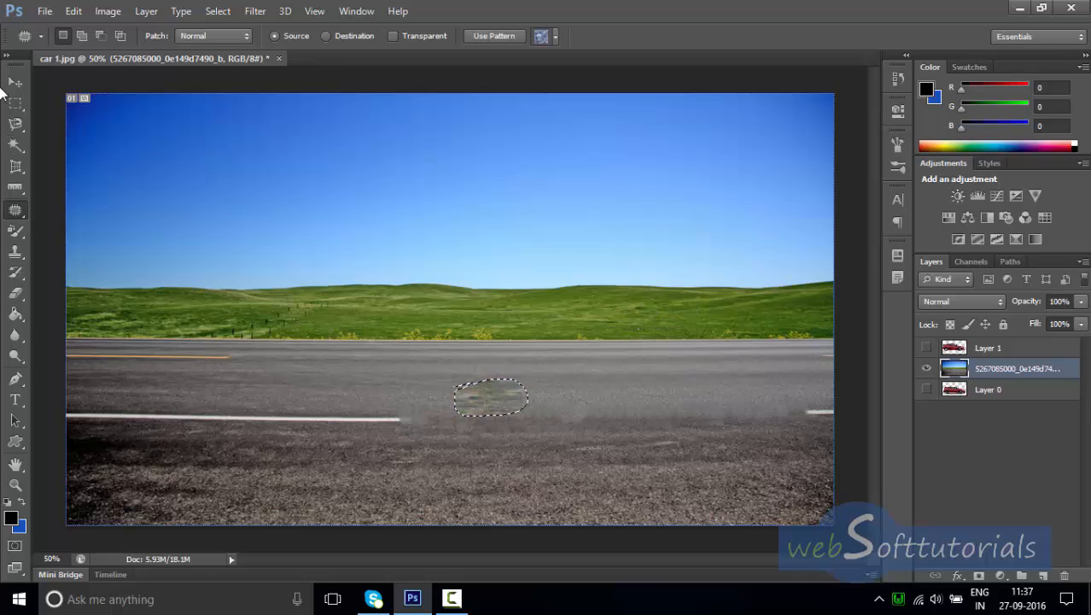
Activate the Brush tool and deselect the patched oval on the road.
right_click(16, 210)
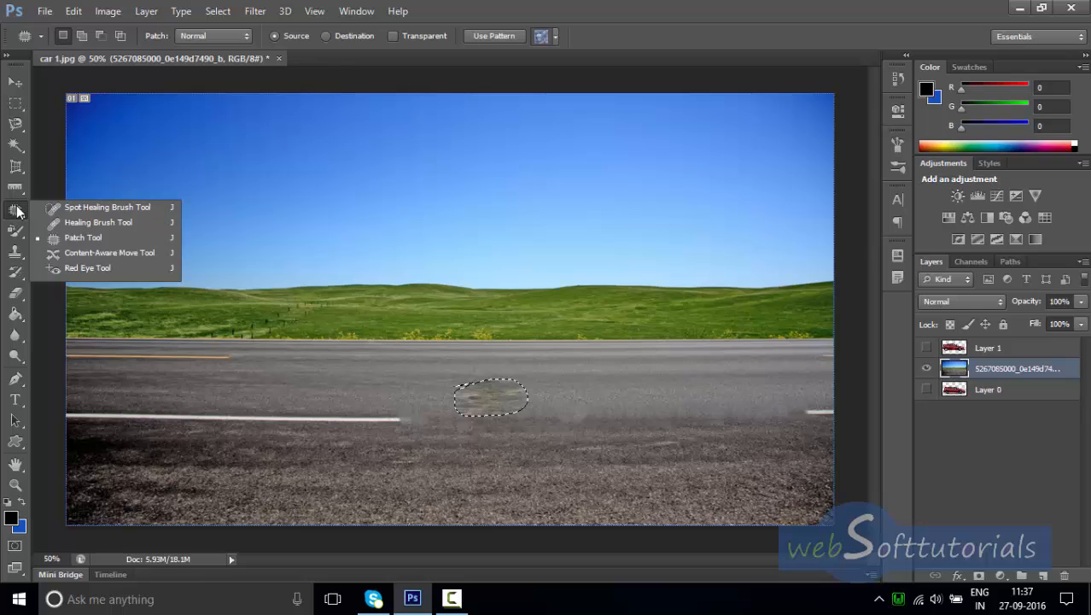
left_click(17, 211)
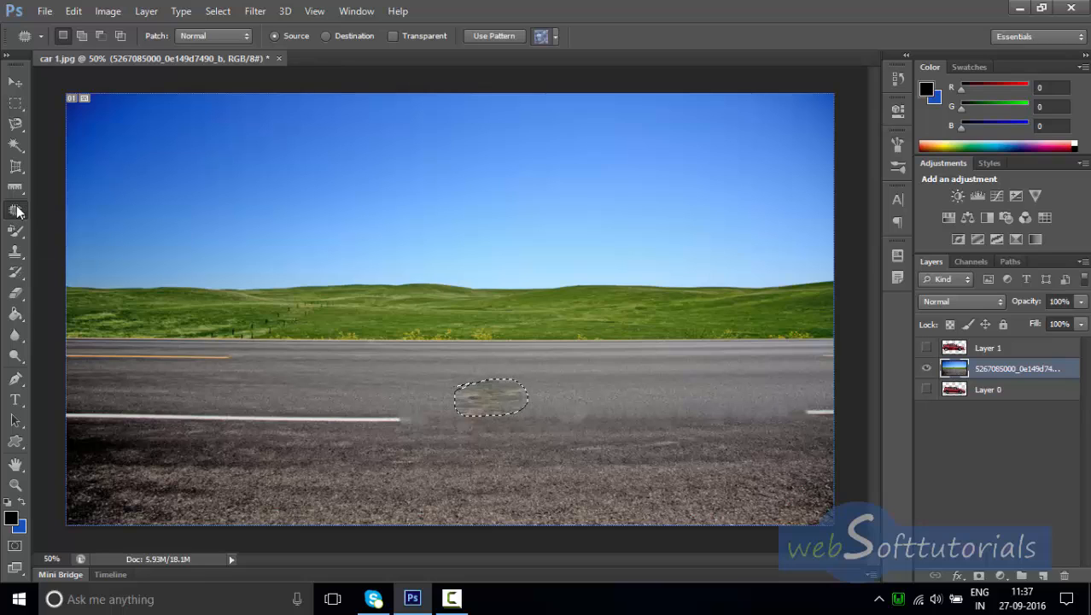
left_click(19, 232)
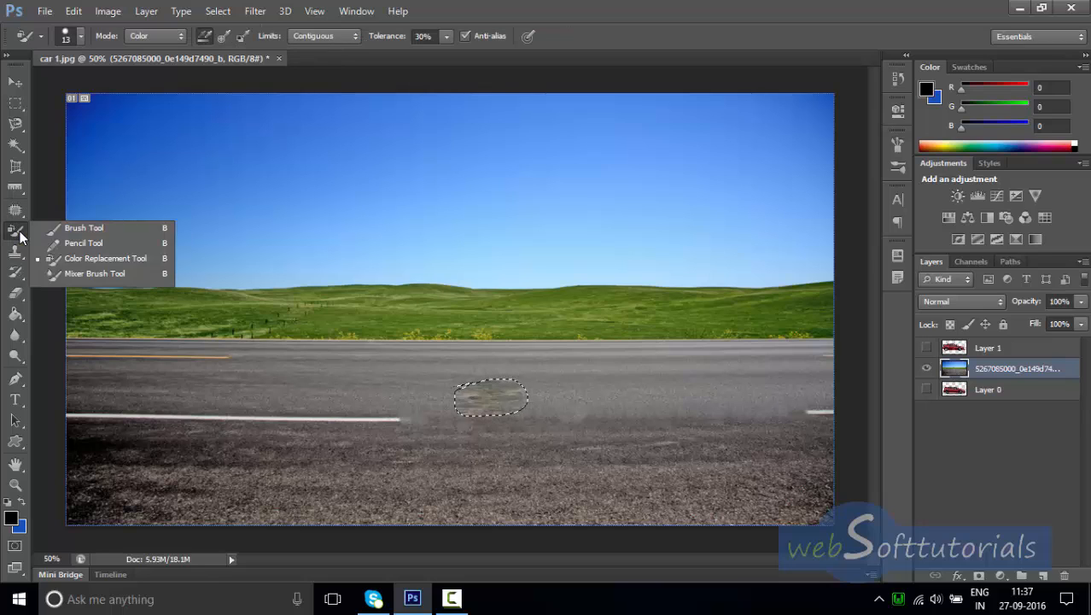
left_click(86, 228)
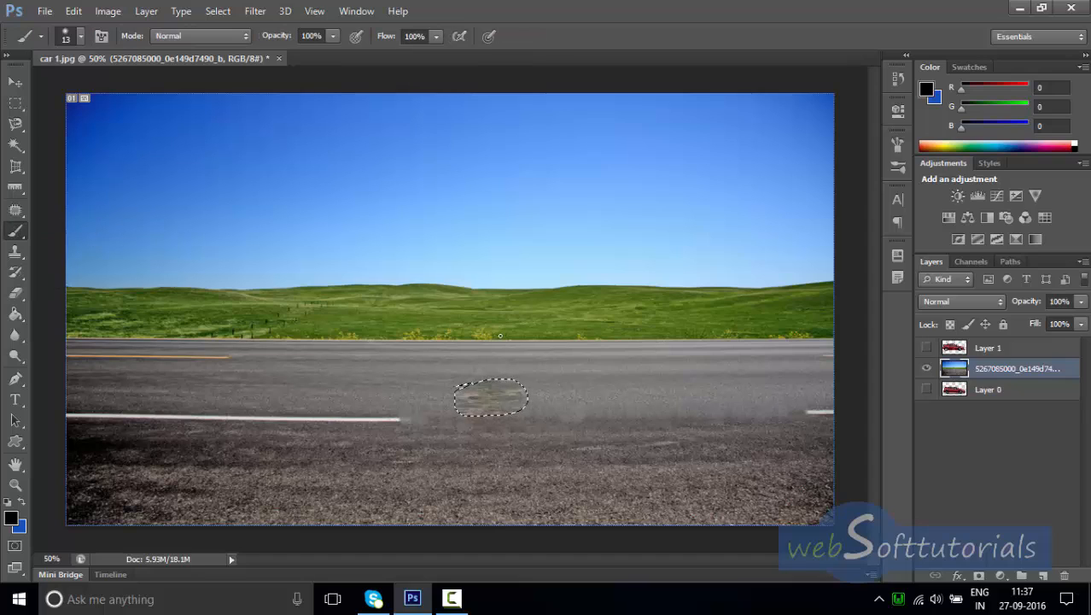
key("ctrl+d")
Try the 13 px black brush with a loop on the road and an S in the sky, and undo both strokes.
mouse_move(323, 367)
left_mouse_down()
mouse_move(377, 366)
mouse_move(368, 381)
mouse_move(379, 403)
mouse_move(449, 369)
mouse_move(363, 377)
left_mouse_up()
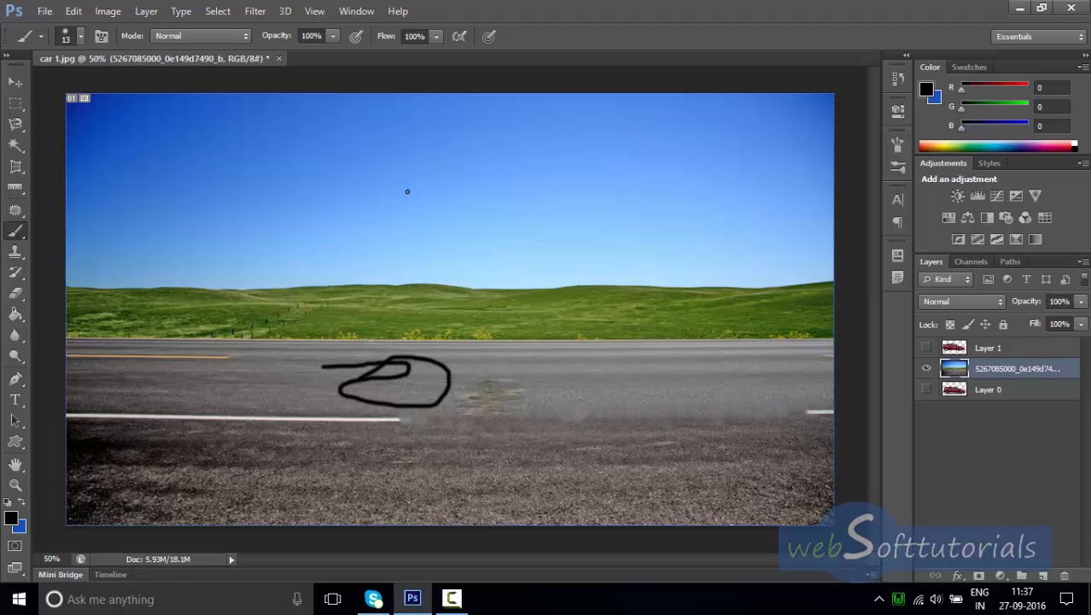
mouse_move(405, 183)
left_mouse_down()
mouse_move(358, 219)
mouse_move(430, 243)
mouse_move(373, 288)
left_mouse_up()
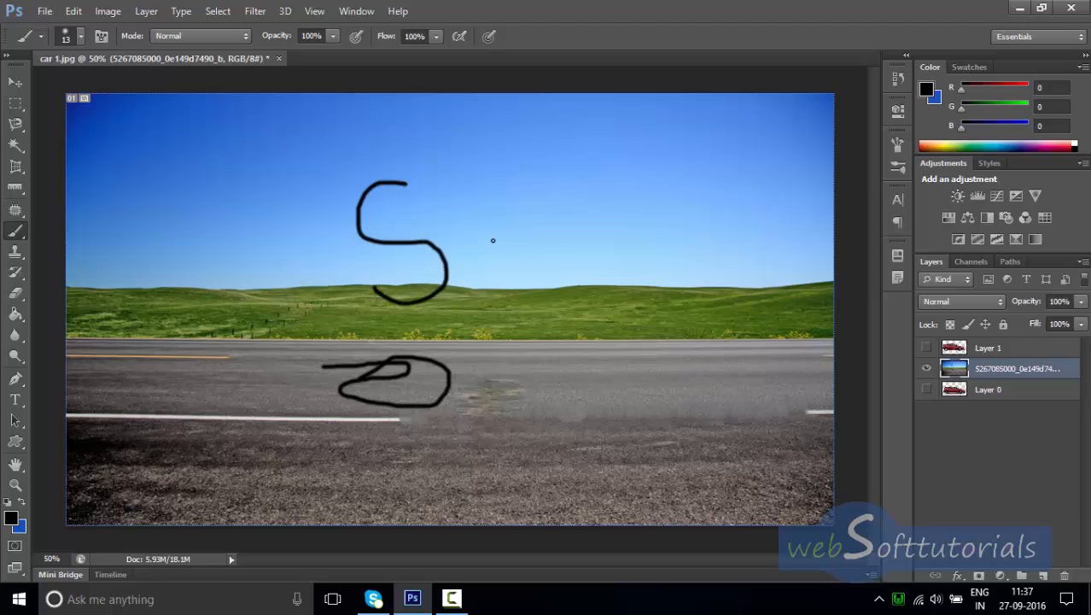
key("ctrl+z")
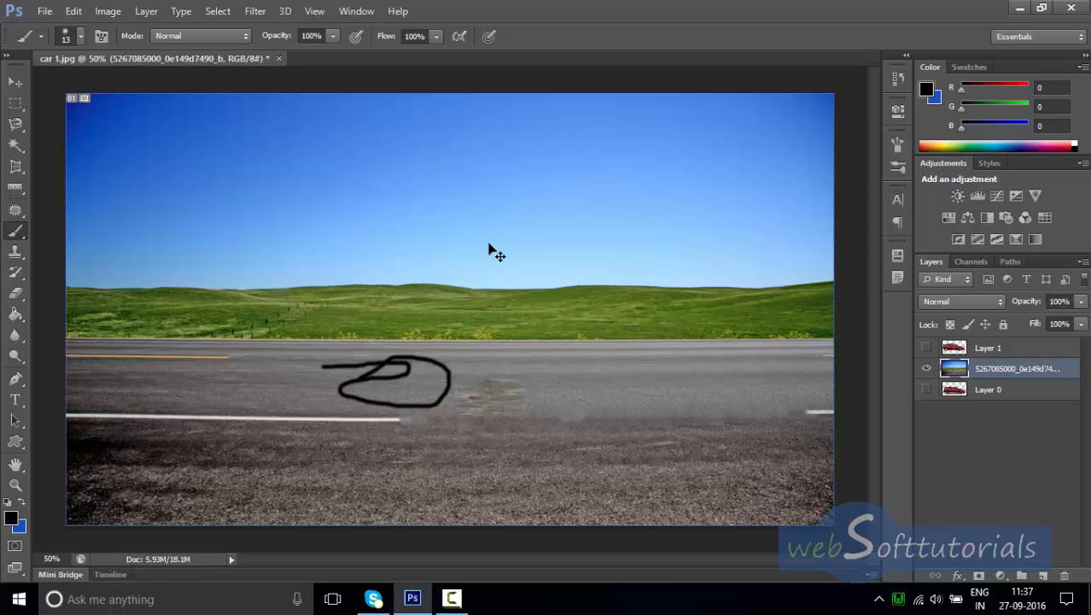
key("ctrl+alt+z")
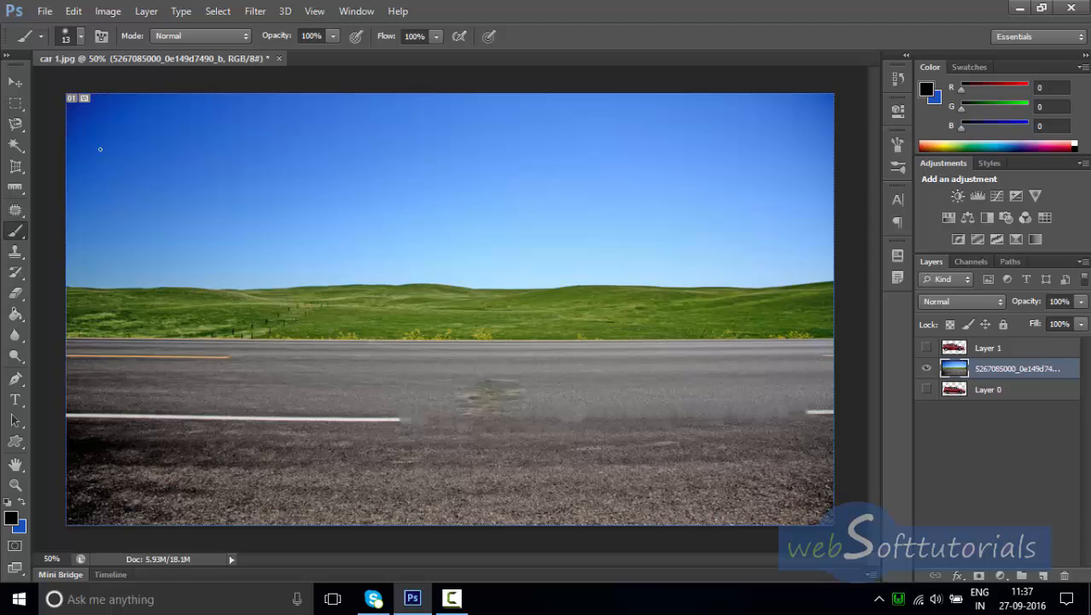
Handwrite "Web S" in black in the upper-left part of the sky and undo all of its strokes.
left_click_drag(155, 185, 184, 138)
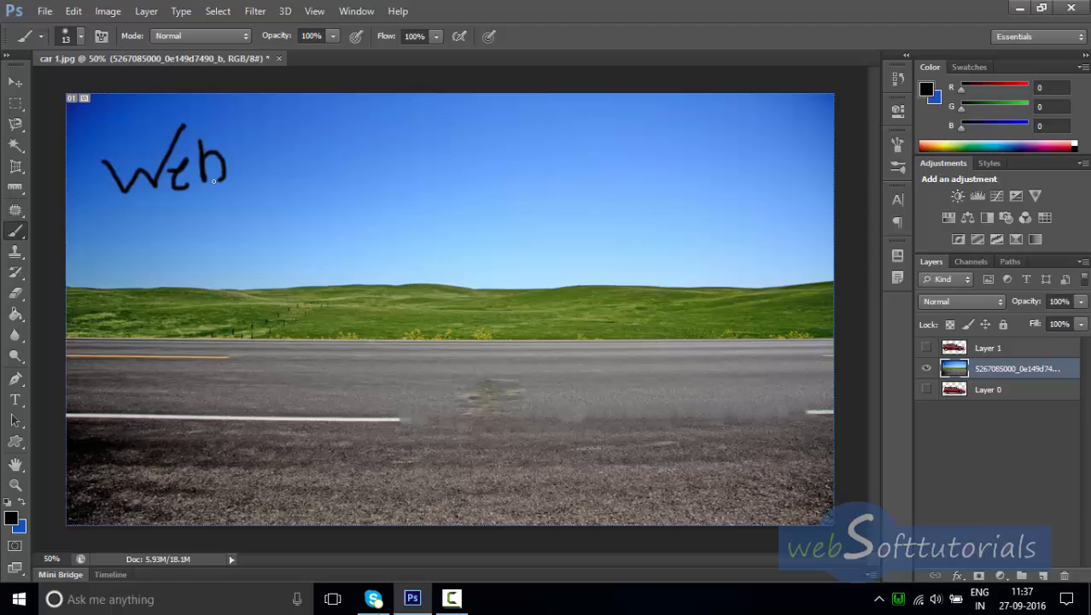
left_click_drag(286, 158, 256, 185)
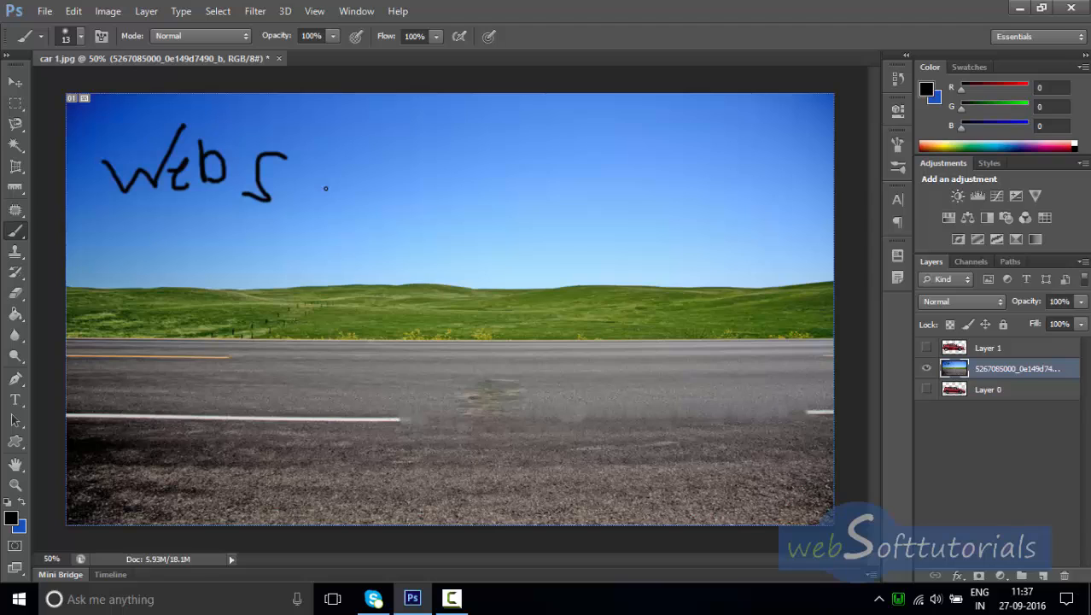
key("ctrl+alt+z")
key("ctrl+alt+z")
key("ctrl+alt+z")
key("ctrl+alt+z")
key("ctrl+alt+z")
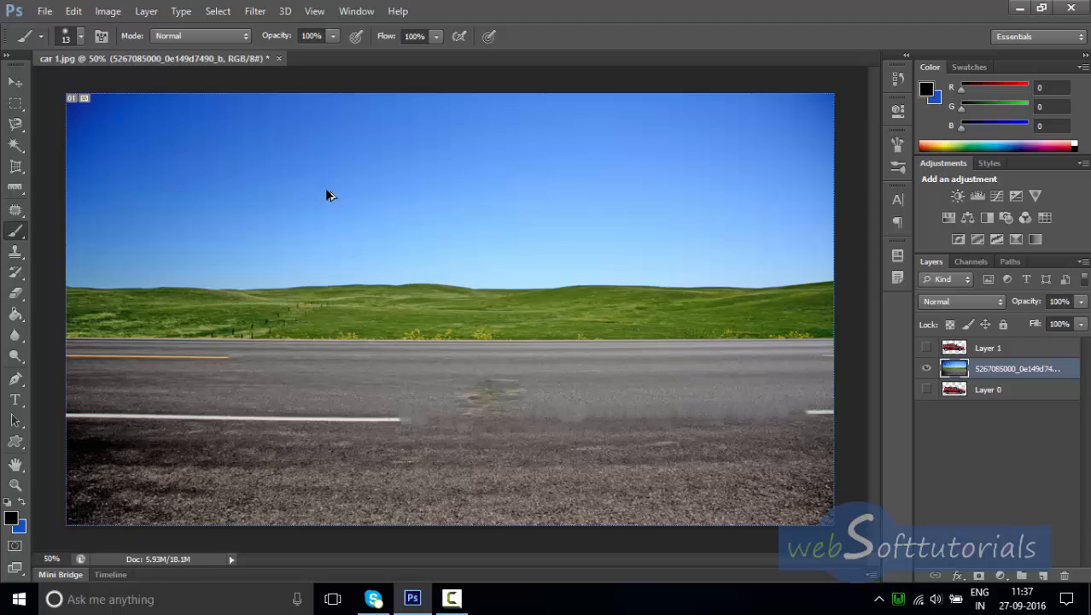
Set the foreground color to red, eb2222.
left_click(12, 518)
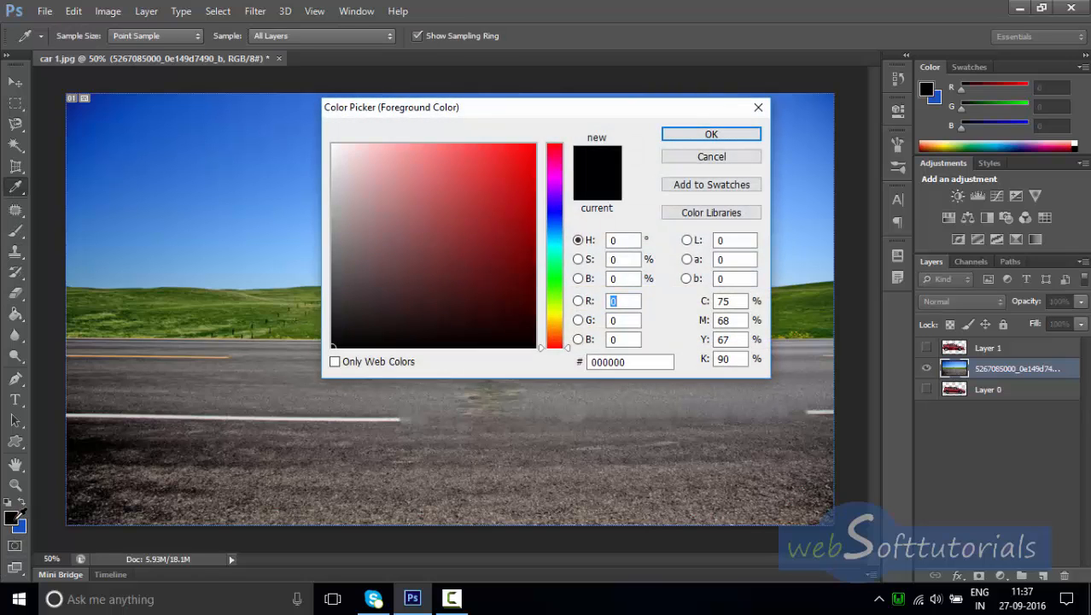
left_click_drag(387, 255, 506, 160)
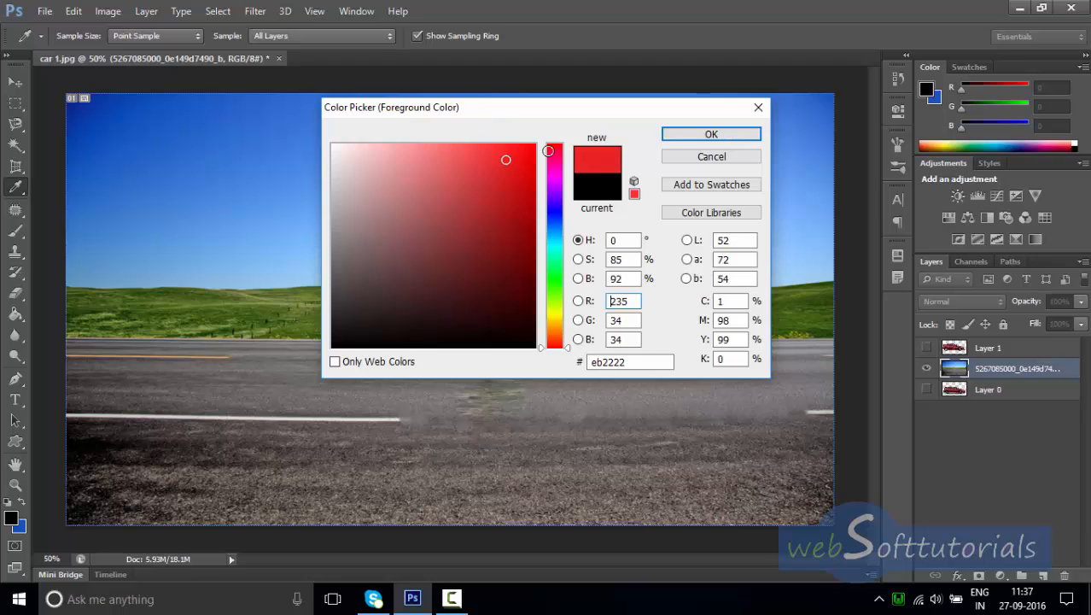
left_click(721, 134)
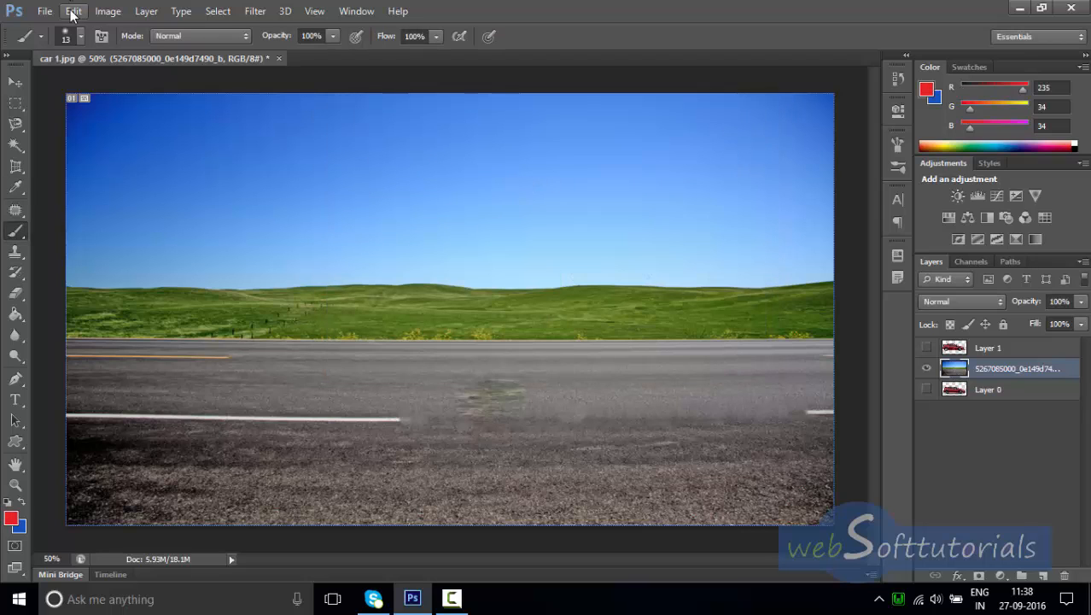
Paint a red dab and two large looping red strokes over the sky and hills with the 59 px spatter brush tip.
left_click(79, 35)
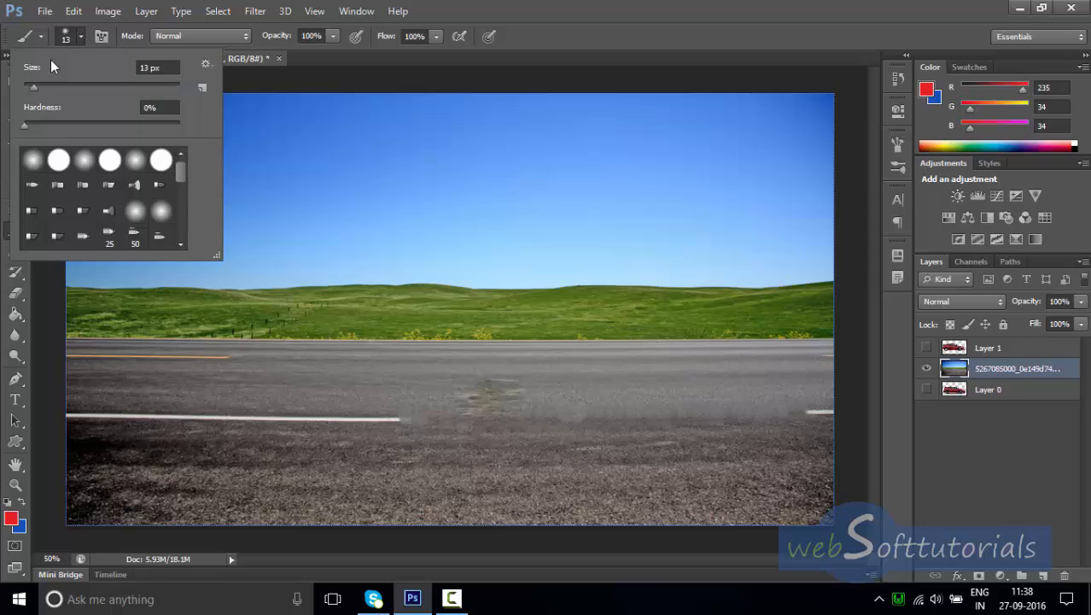
left_click_drag(31, 88, 38, 87)
left_click_drag(108, 82, 107, 82)
mouse_move(184, 170)
left_mouse_down()
mouse_move(185, 207)
mouse_move(186, 197)
left_mouse_up()
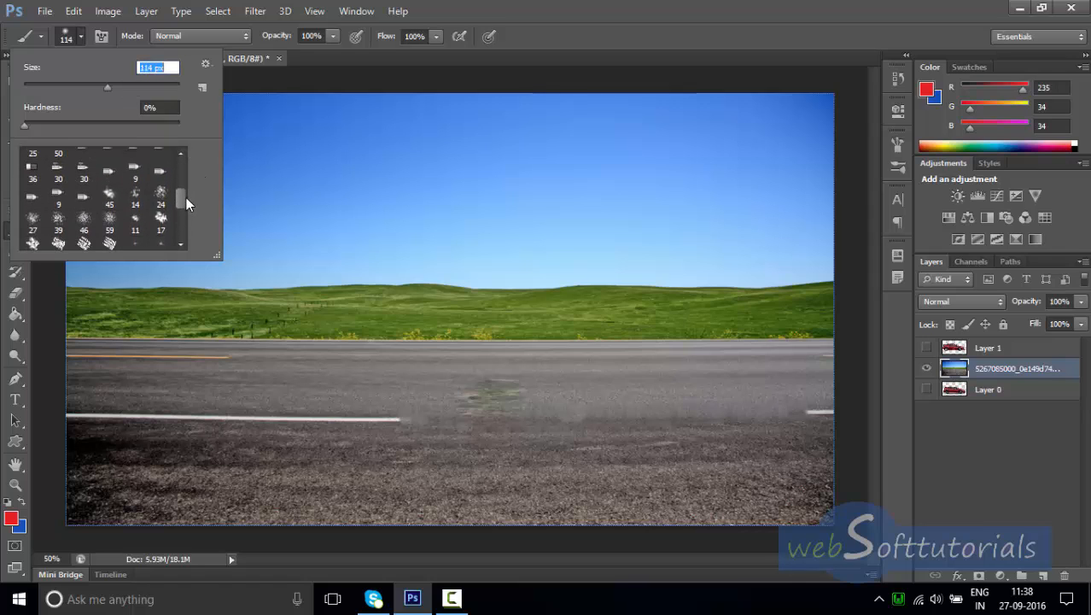
left_click(109, 224)
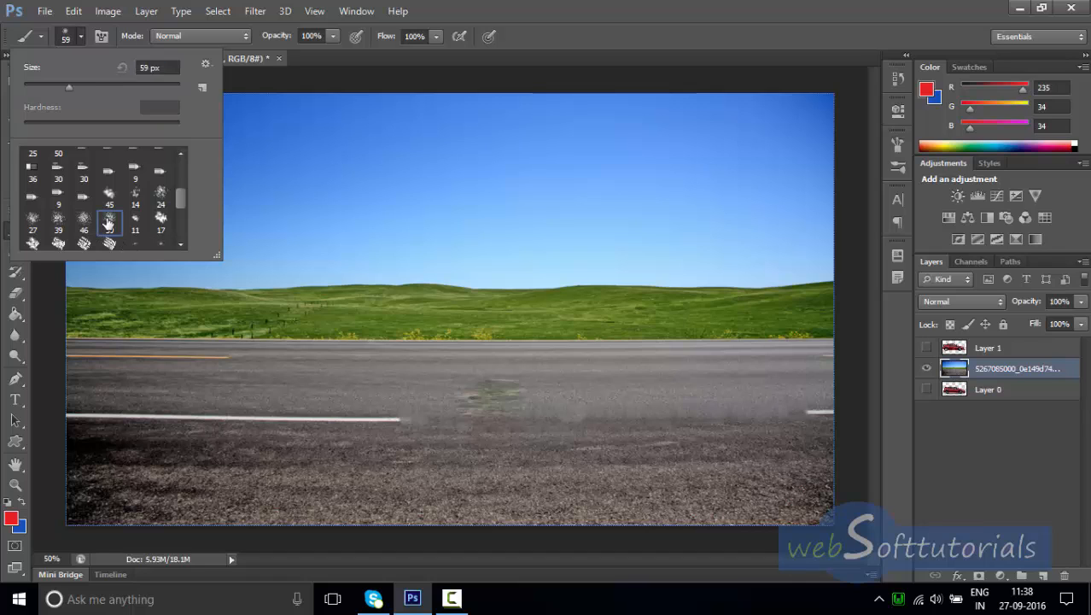
left_click(321, 157)
mouse_move(358, 183)
left_mouse_down()
mouse_move(458, 242)
mouse_move(507, 173)
mouse_move(374, 203)
mouse_move(226, 314)
left_mouse_up()
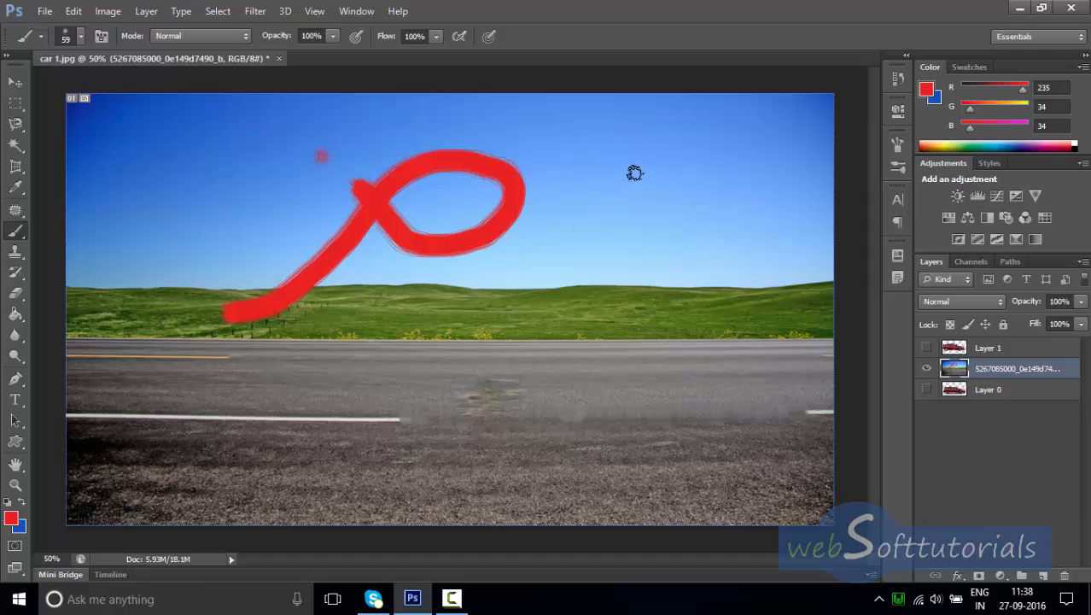
mouse_move(634, 173)
left_mouse_down()
mouse_move(567, 285)
mouse_move(801, 128)
left_mouse_up()
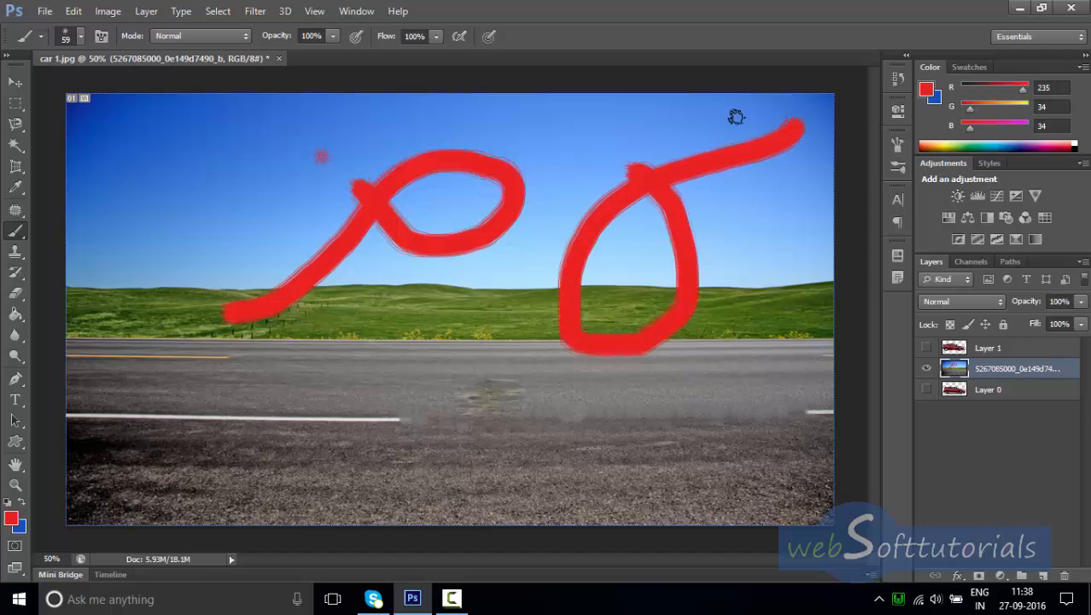
Paint dotted red loops over the road, hills and sky with the 30 px brush tip.
left_click(79, 36)
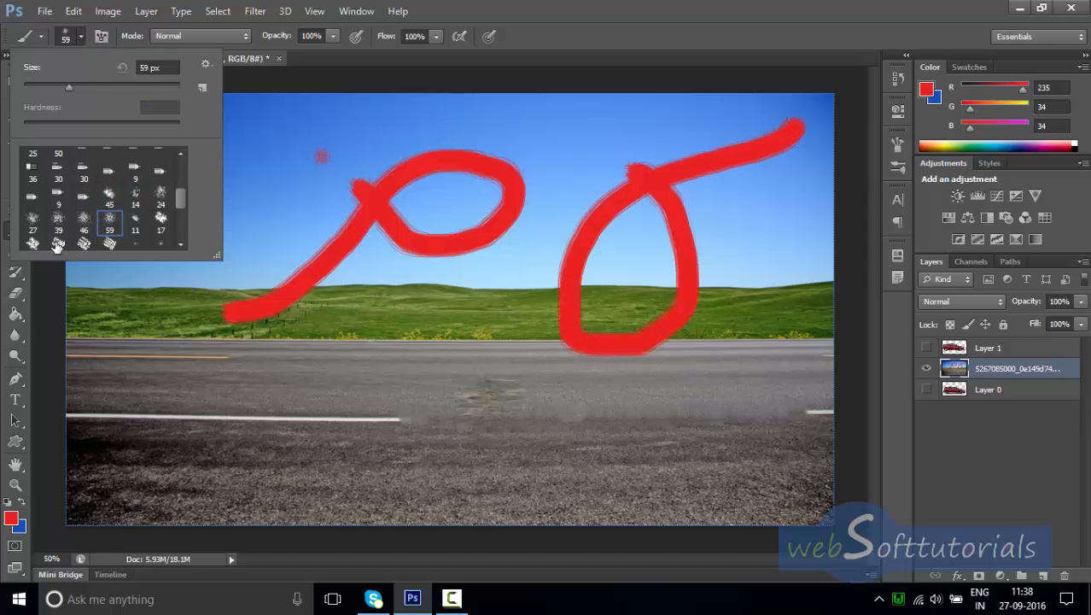
left_click(56, 174)
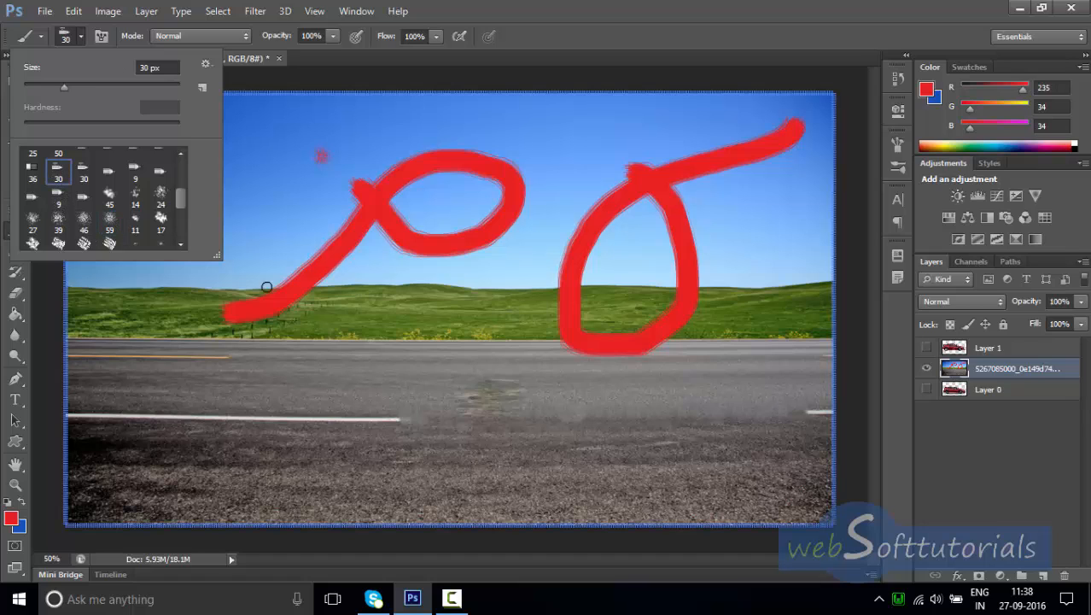
left_click(288, 382)
mouse_move(303, 386)
left_mouse_down()
mouse_move(470, 305)
mouse_move(465, 284)
mouse_move(364, 270)
mouse_move(297, 331)
left_mouse_up()
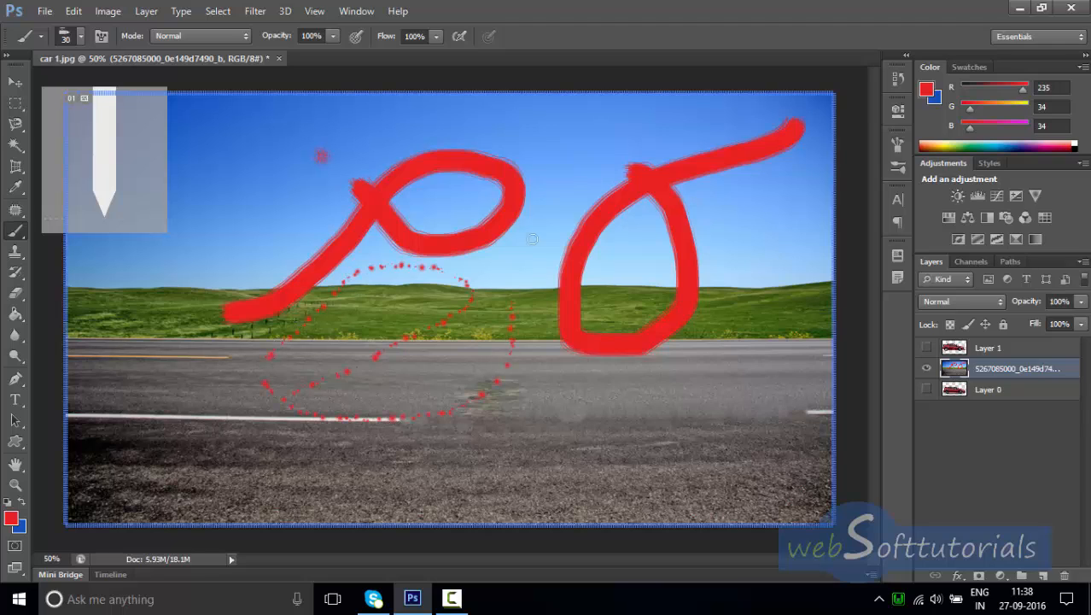
left_click_drag(532, 239, 602, 373)
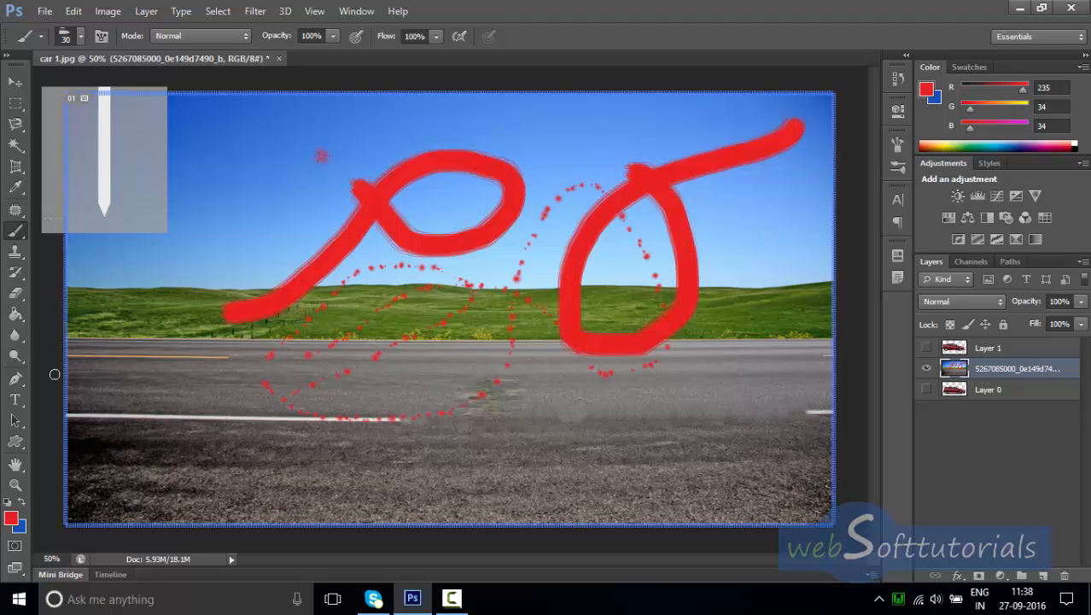
Paint rows of multicolored grass along the lower part of the road with the 134 px grass brush tip.
left_click(82, 36)
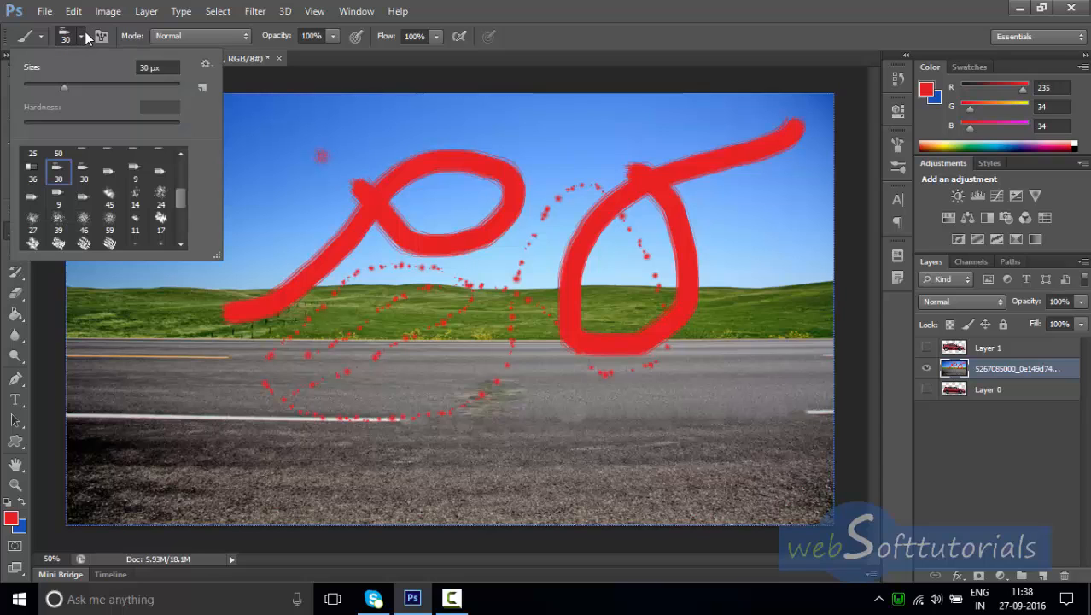
left_click_drag(177, 199, 183, 244)
left_click(162, 170)
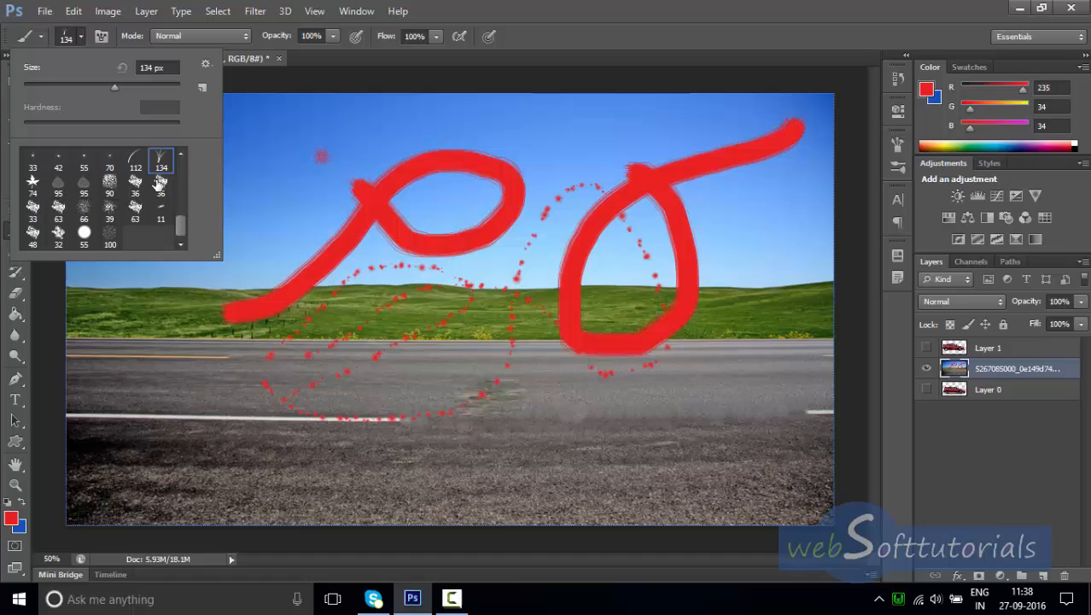
left_click(114, 461)
mouse_move(106, 491)
left_mouse_down()
mouse_move(244, 472)
mouse_move(459, 484)
left_mouse_up()
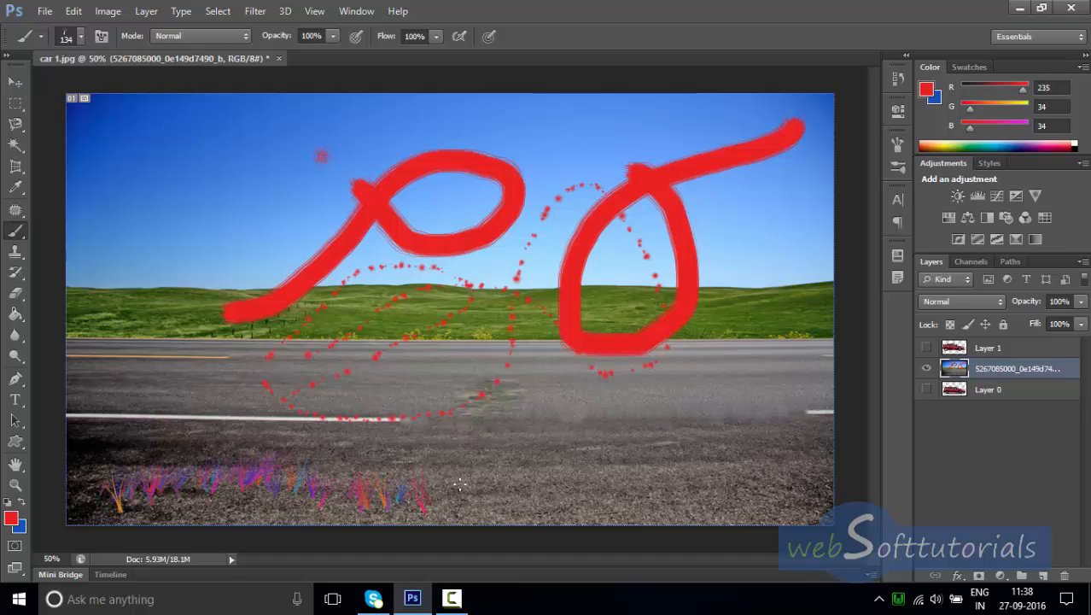
mouse_move(593, 482)
left_mouse_down()
mouse_move(752, 463)
mouse_move(759, 438)
mouse_move(712, 432)
mouse_move(426, 459)
mouse_move(178, 441)
left_mouse_up()
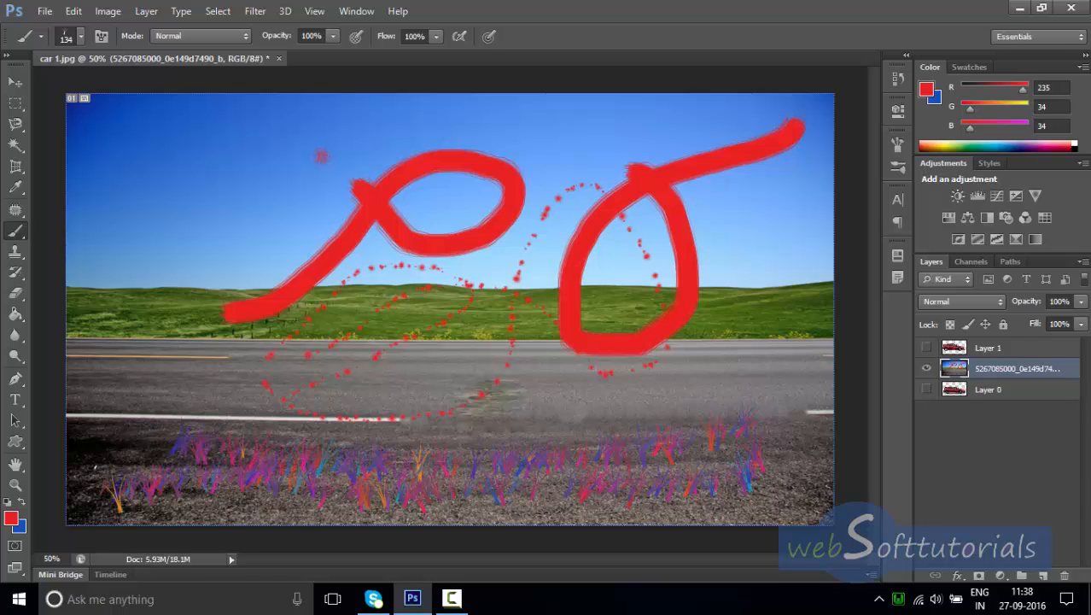
Set the foreground color to bright green with RGB values 0, 252, 53.
left_click(11, 518)
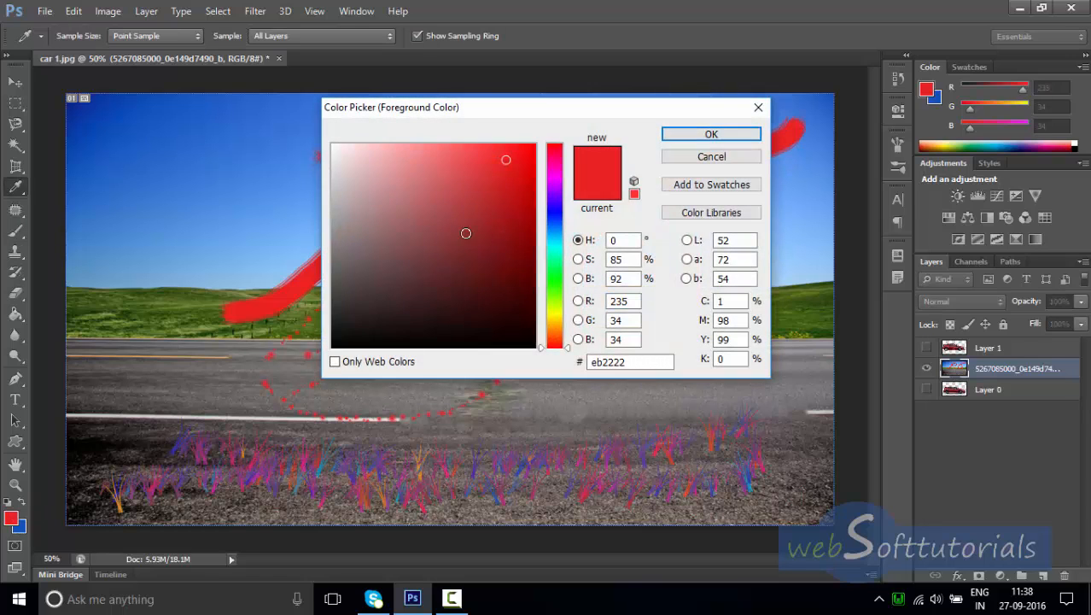
left_click_drag(553, 210, 555, 274)
left_click_drag(507, 159, 657, 138)
left_click(691, 136)
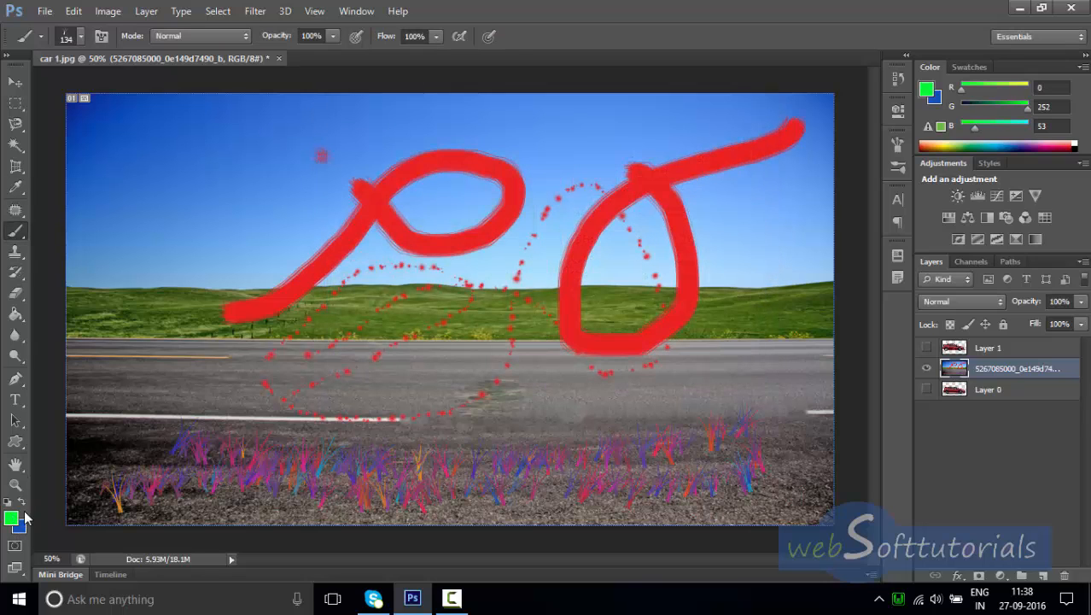
Swap green to the background, set the foreground to RGB 191, 21, 77, and paint grass rows across the middle of the road.
left_click(24, 506)
left_click(12, 522)
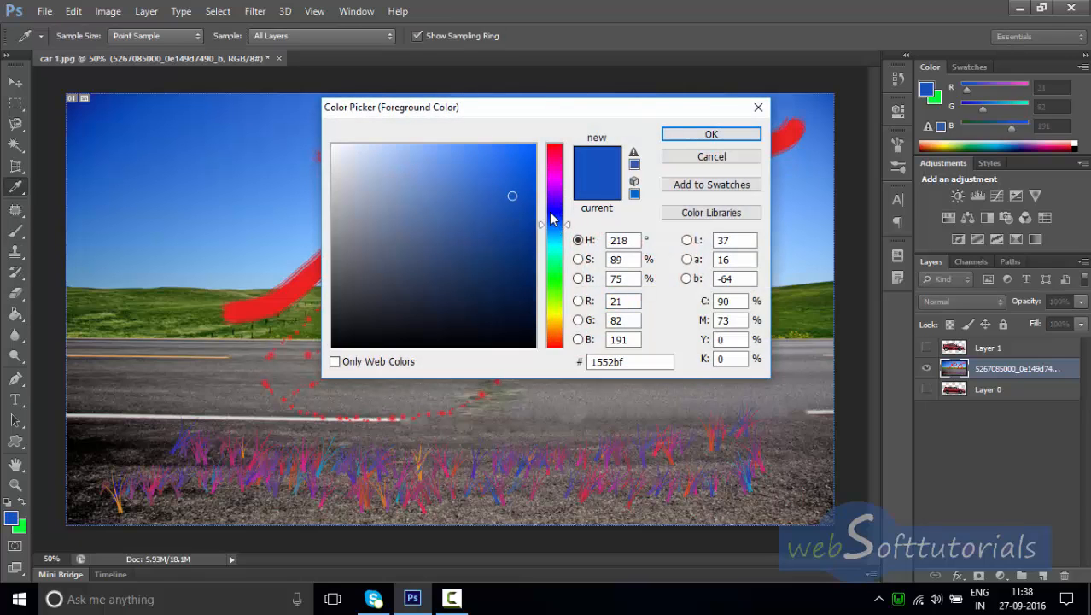
left_click_drag(551, 219, 551, 154)
left_click(711, 134)
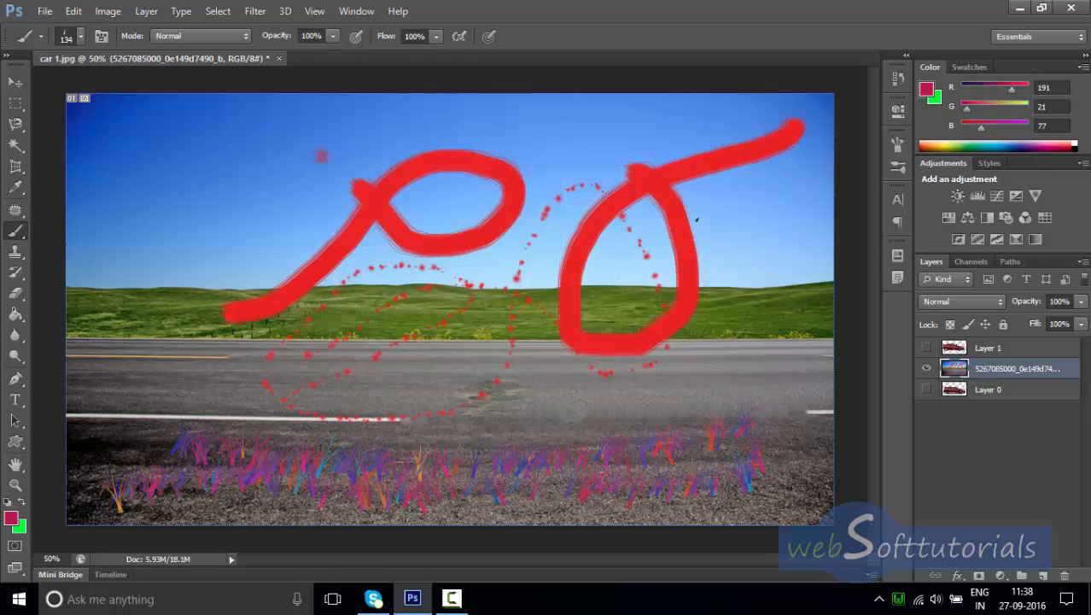
mouse_move(564, 386)
left_mouse_down()
mouse_move(285, 396)
mouse_move(148, 375)
mouse_move(331, 414)
mouse_move(606, 395)
mouse_move(566, 423)
left_mouse_up()
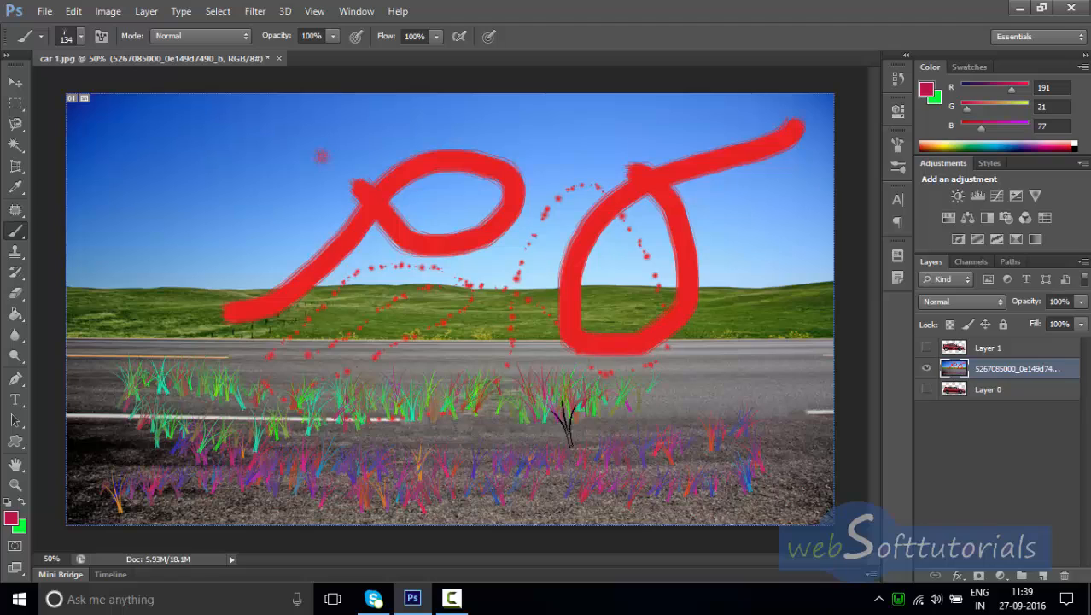
Swap the foreground and background colors back and forth repeatedly, ending with crimson as the foreground.
left_click(23, 505)
left_click(23, 505)
left_click(24, 505)
left_click(23, 506)
left_click(23, 505)
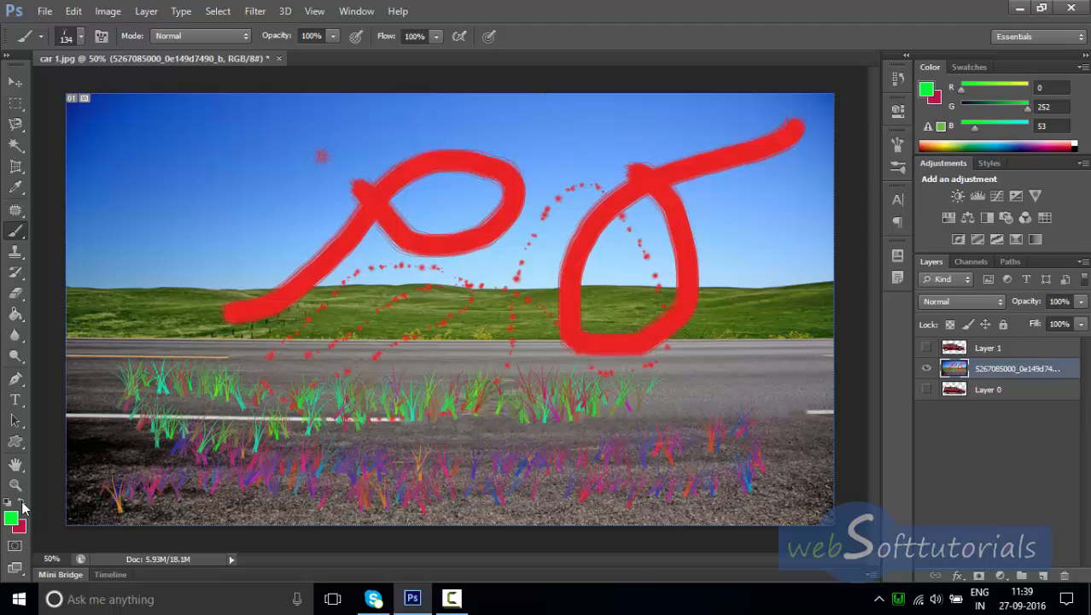
left_click(22, 503)
left_click(22, 503)
left_click(22, 503)
left_click(22, 503)
left_click(22, 502)
left_click(23, 502)
left_click(23, 505)
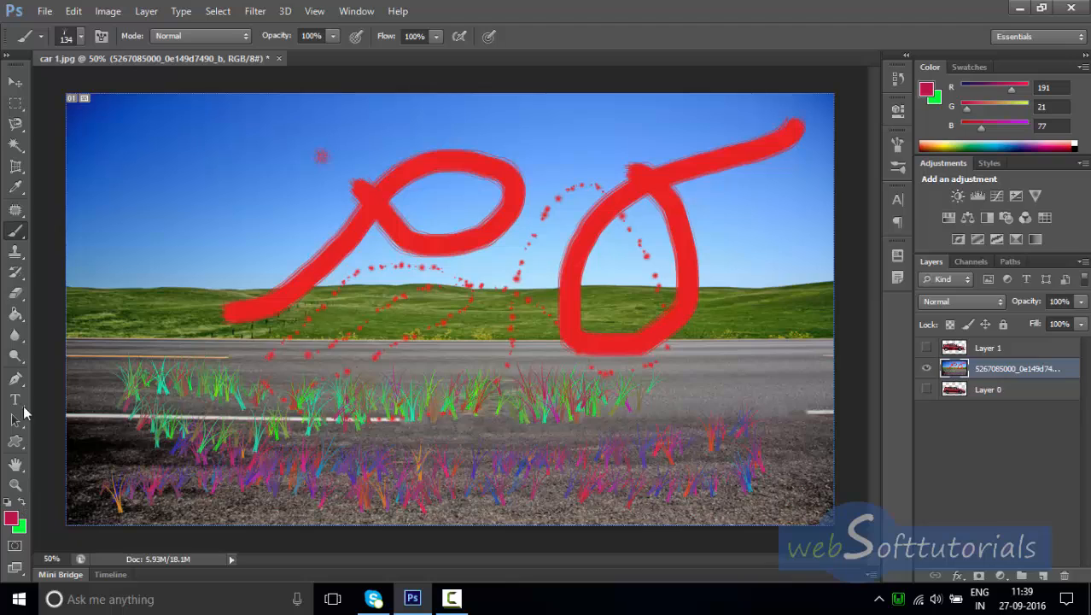
Switch to the Pencil tool and set its size to 13 px.
right_click(11, 239)
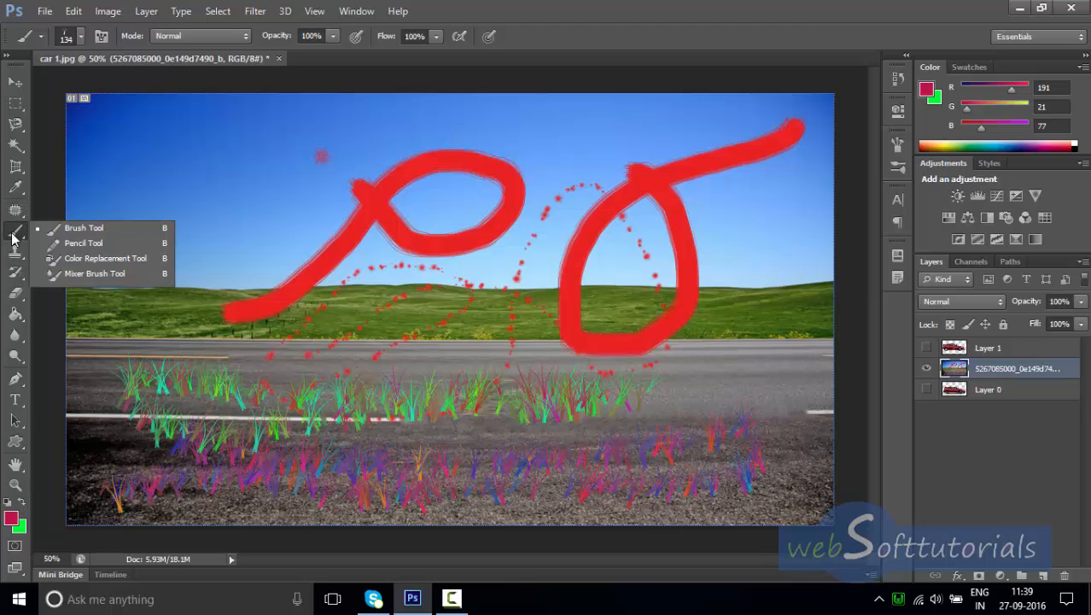
left_click(83, 243)
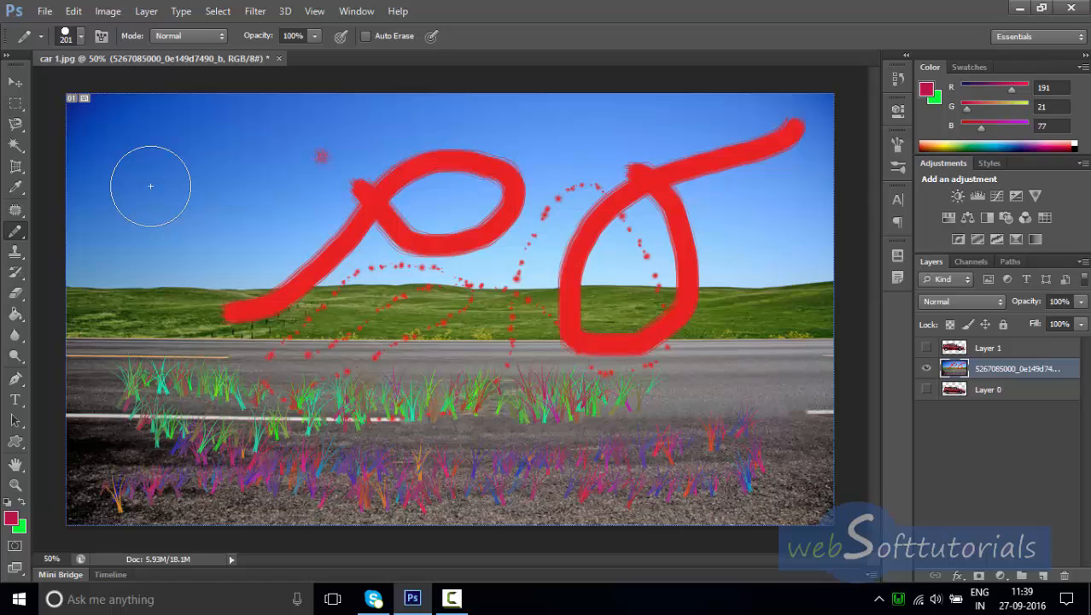
left_click(82, 36)
left_click_drag(66, 85, 34, 86)
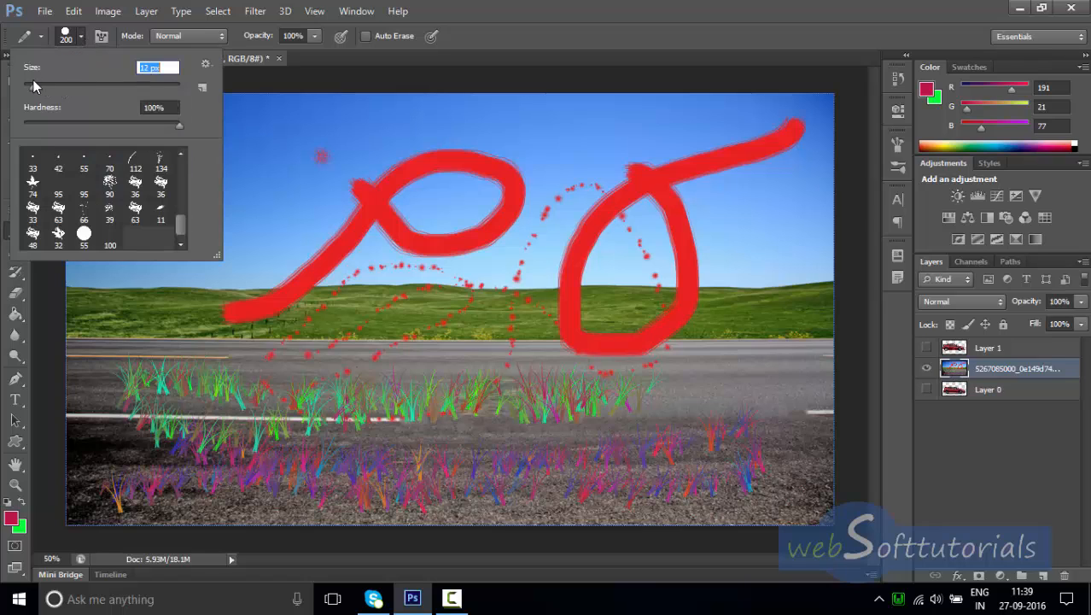
Draw crimson pencil loops across the sky, a curved stroke down to the road, and a zigzag over the road and hills.
left_click(297, 140)
mouse_move(297, 140)
left_mouse_down()
mouse_move(203, 198)
mouse_move(275, 175)
mouse_move(157, 250)
left_mouse_up()
mouse_move(234, 263)
left_mouse_down()
mouse_move(318, 188)
mouse_move(200, 209)
mouse_move(218, 262)
mouse_move(270, 206)
mouse_move(261, 261)
mouse_move(204, 281)
mouse_move(389, 218)
mouse_move(424, 265)
mouse_move(364, 255)
mouse_move(480, 206)
mouse_move(637, 196)
mouse_move(598, 176)
left_mouse_up()
mouse_move(599, 273)
left_mouse_down()
mouse_move(531, 329)
mouse_move(637, 415)
mouse_move(602, 450)
left_mouse_up()
mouse_move(234, 351)
left_mouse_down()
mouse_move(285, 390)
mouse_move(349, 339)
mouse_move(378, 349)
mouse_move(469, 284)
left_mouse_up()
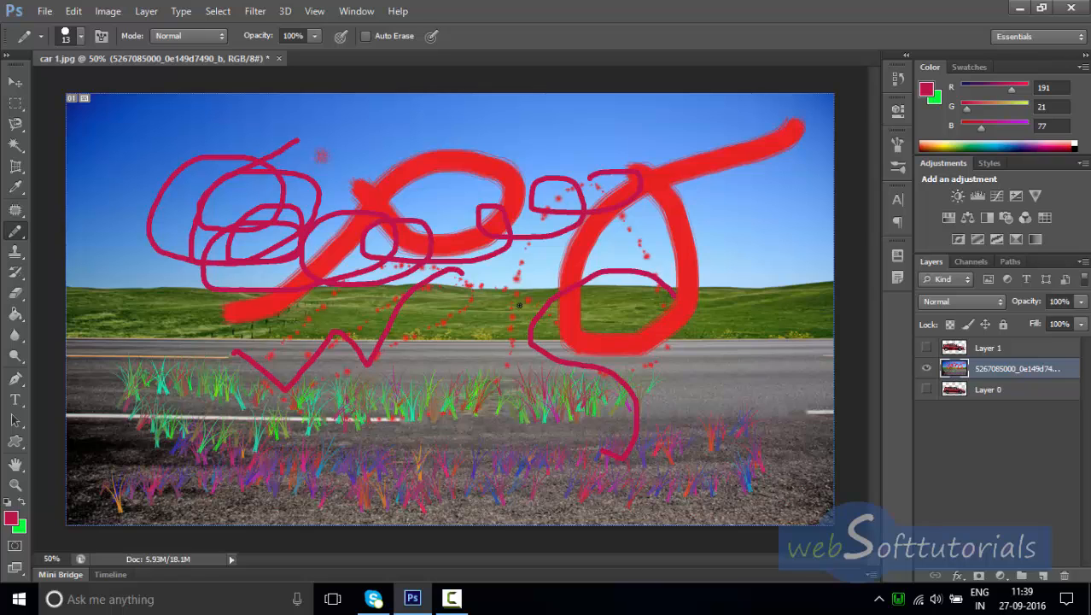
Undo the pencil strokes, the painted grass and the red brush loops until the road photo is clear of paint.
key("ctrl+alt+z")
key("ctrl+alt+z")
key("ctrl+alt+z")
key("ctrl+alt+z")
key("ctrl+alt+z")
key("ctrl+alt+z")
key("ctrl+alt+z")
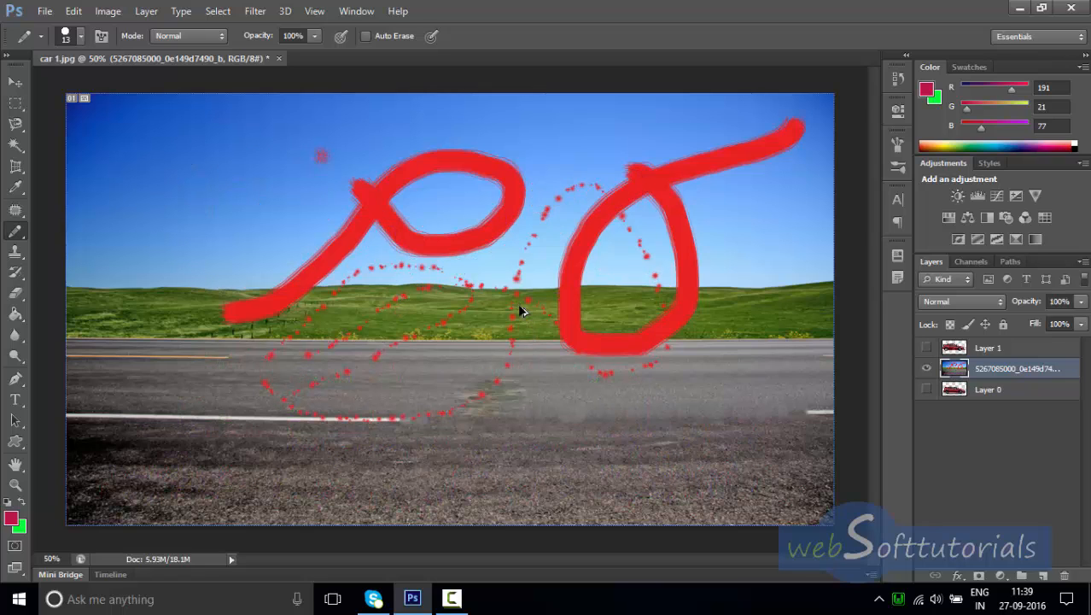
key("ctrl+alt+z")
key("ctrl+alt+z")
key("ctrl+alt+z")
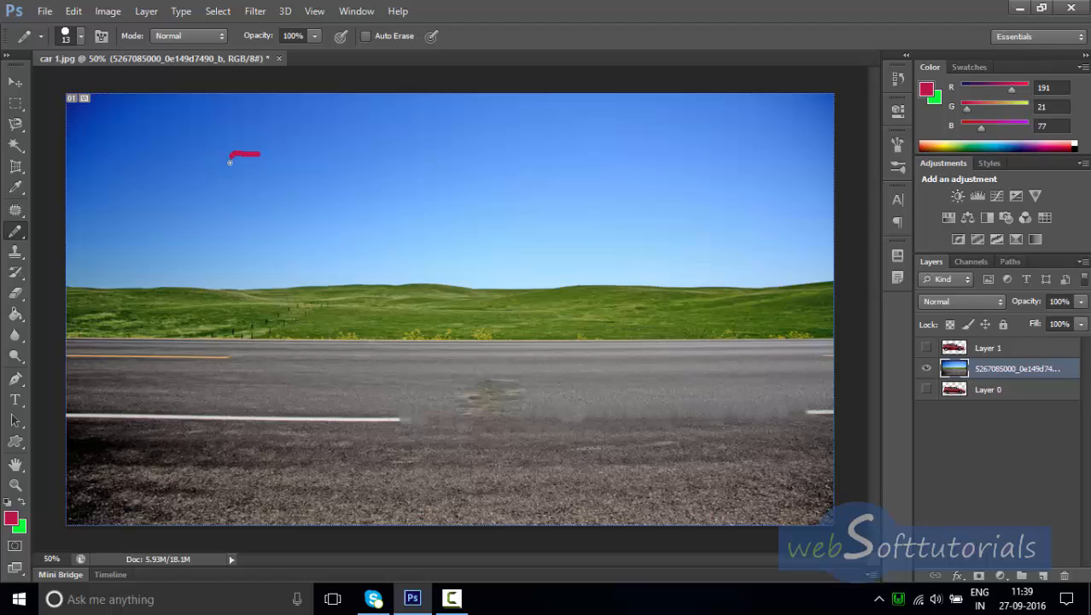
Draw a double spiral in the sky and handwrite "Web" on the road with the 13 px pencil.
mouse_move(229, 162)
left_mouse_down()
mouse_move(269, 205)
mouse_move(233, 238)
mouse_move(207, 192)
mouse_move(223, 145)
mouse_move(257, 133)
mouse_move(291, 144)
mouse_move(339, 207)
mouse_move(468, 211)
mouse_move(503, 162)
mouse_move(466, 135)
mouse_move(391, 146)
mouse_move(383, 196)
mouse_move(425, 170)
left_mouse_up()
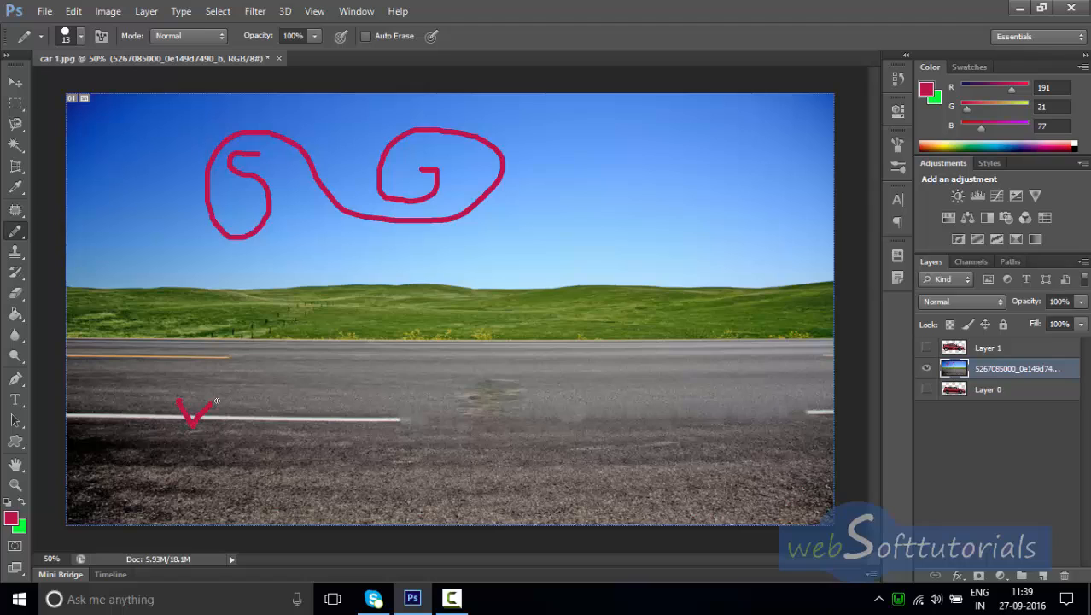
left_click_drag(217, 400, 258, 356)
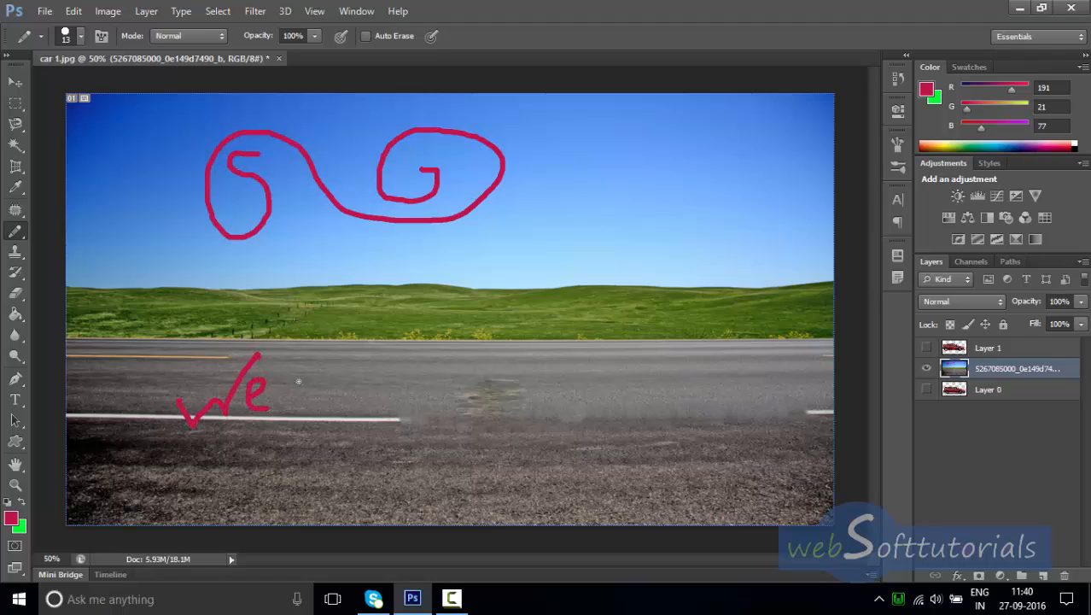
left_click_drag(279, 359, 280, 408)
left_click_drag(272, 375, 284, 374)
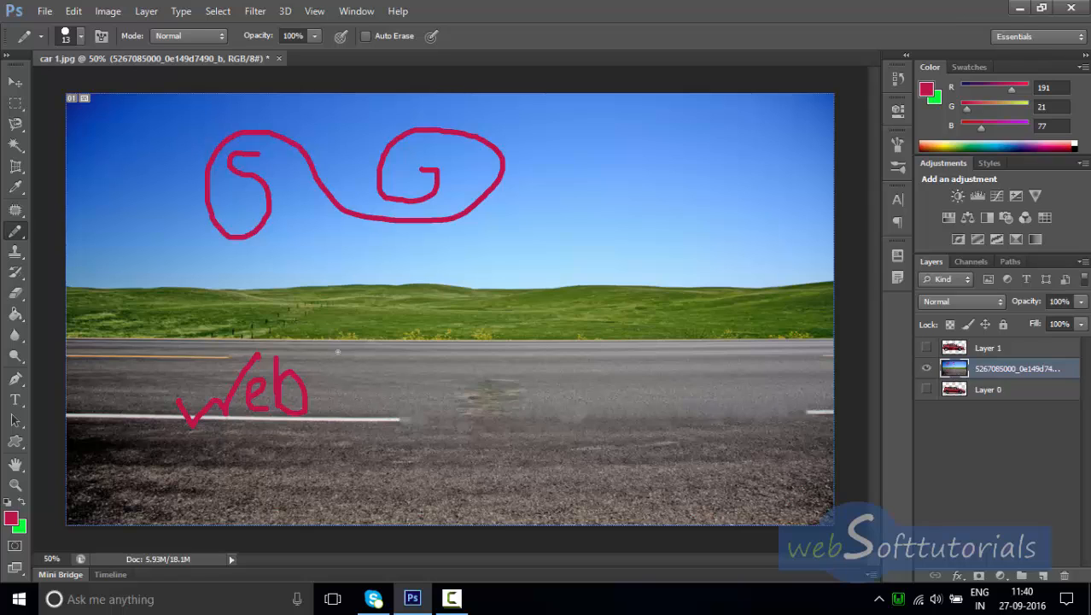
Undo the spiral in the sky and the handwritten word on the road.
key("ctrl+alt+z")
key("ctrl+alt+z")
key("ctrl+alt+z")
key("ctrl+alt+z")
key("ctrl+alt+z")
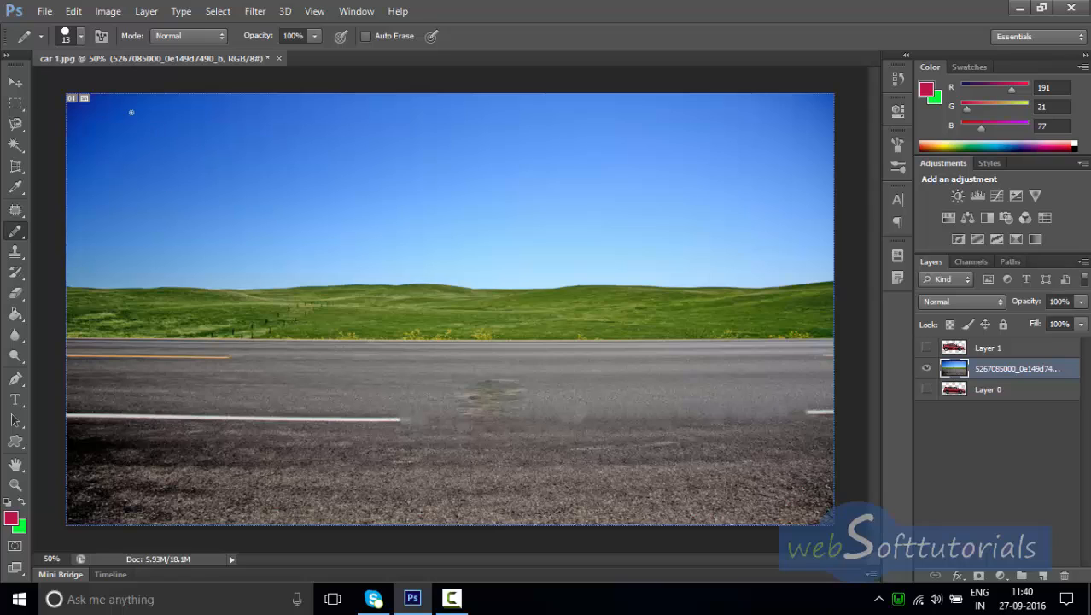
Set the pencil size to 58 px, try a dab in the sky and undo it.
left_click(80, 36)
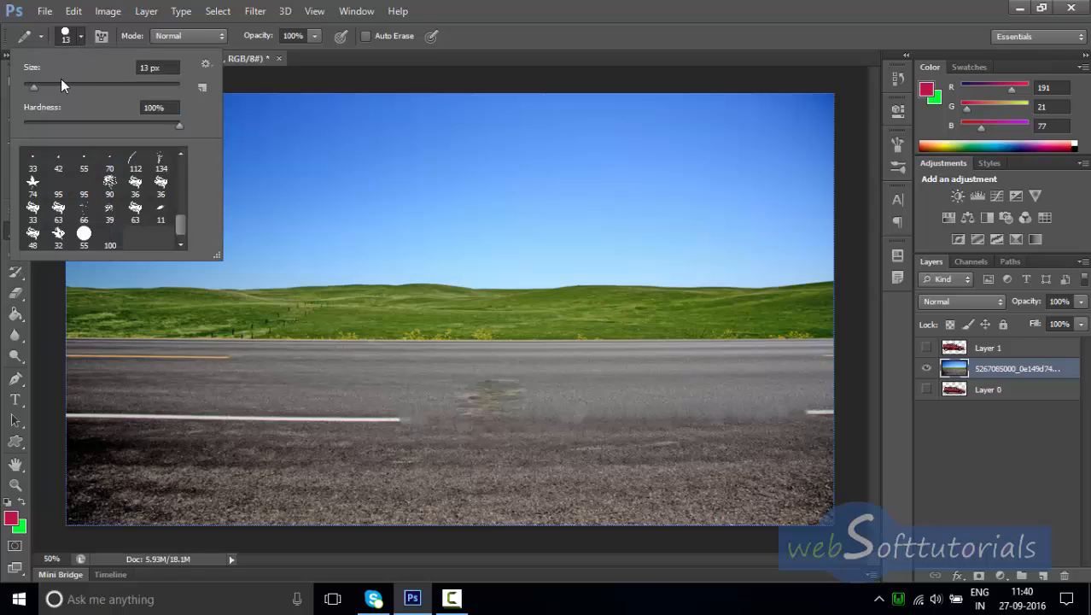
left_click_drag(33, 85, 66, 80)
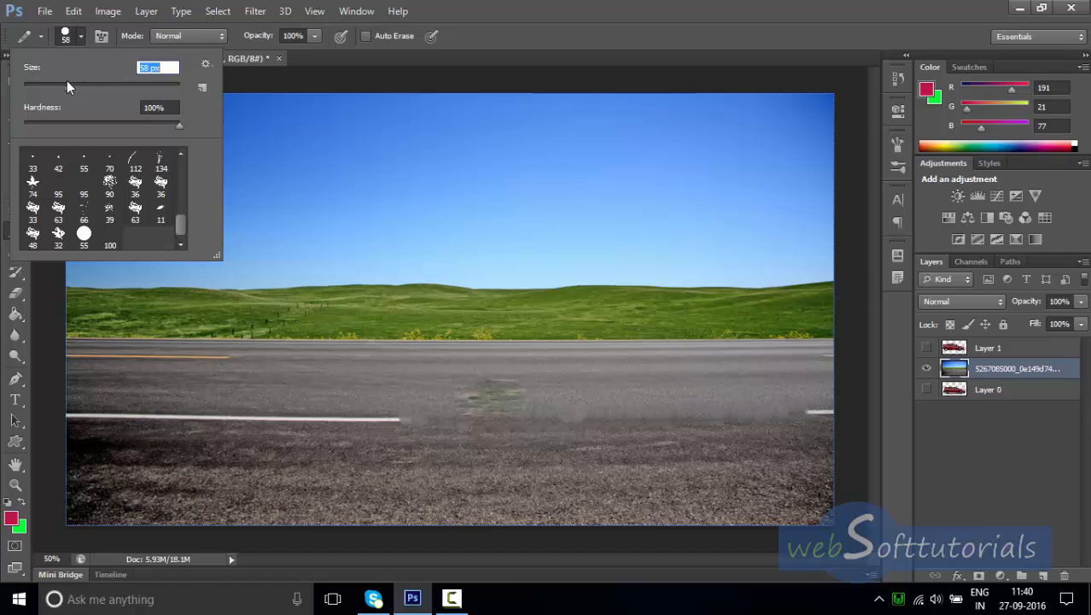
left_click(309, 130)
key("ctrl+z")
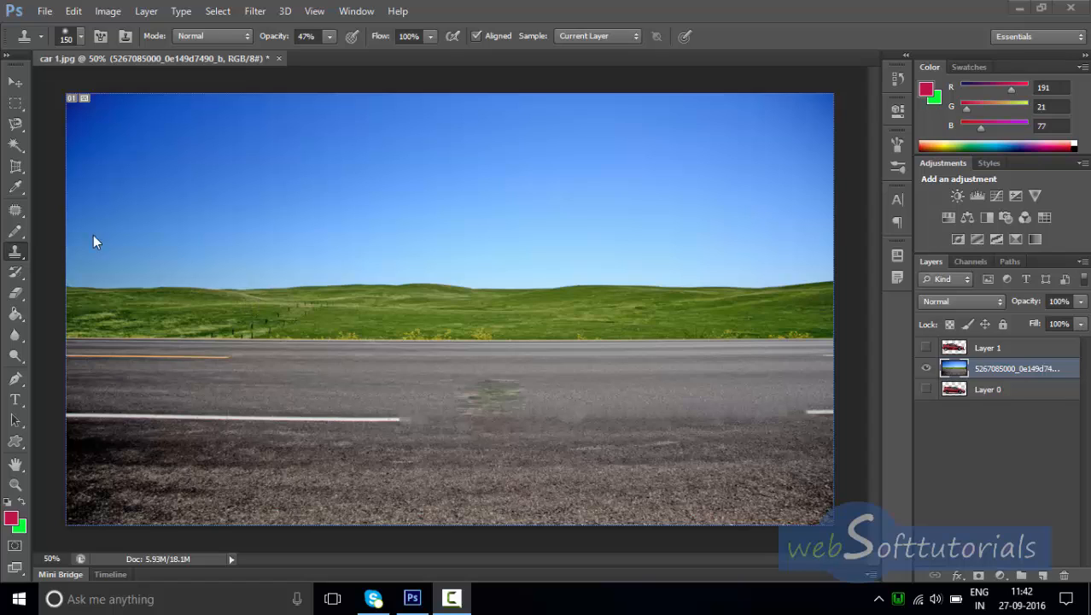
Clone dark blue sky from the image's upper-left area over the left part of the road with the 150 px Clone Stamp at 47% opacity.
left_click(13, 256)
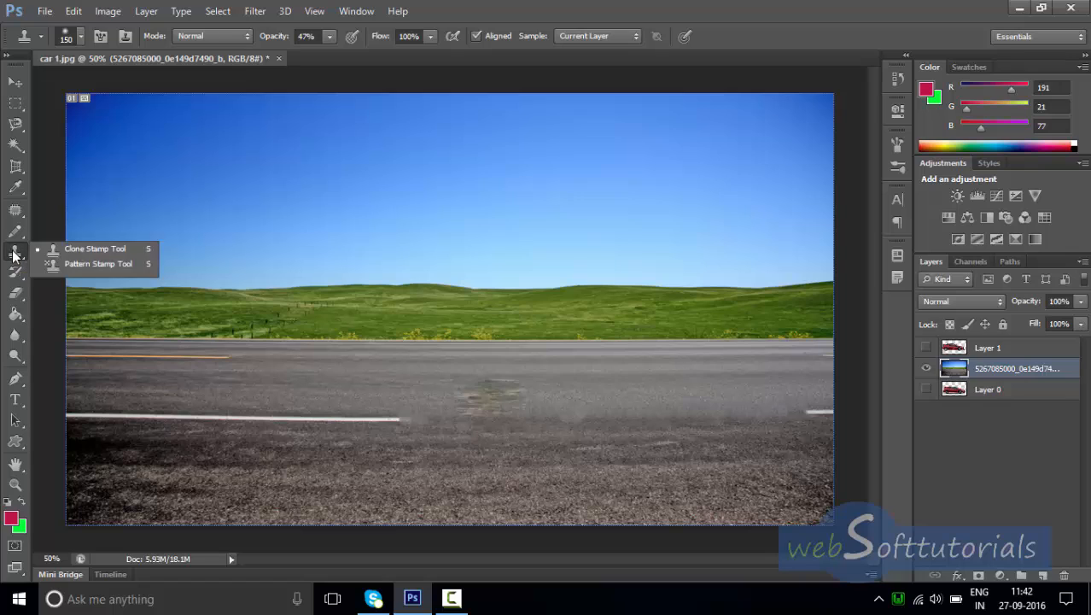
left_click(56, 249)
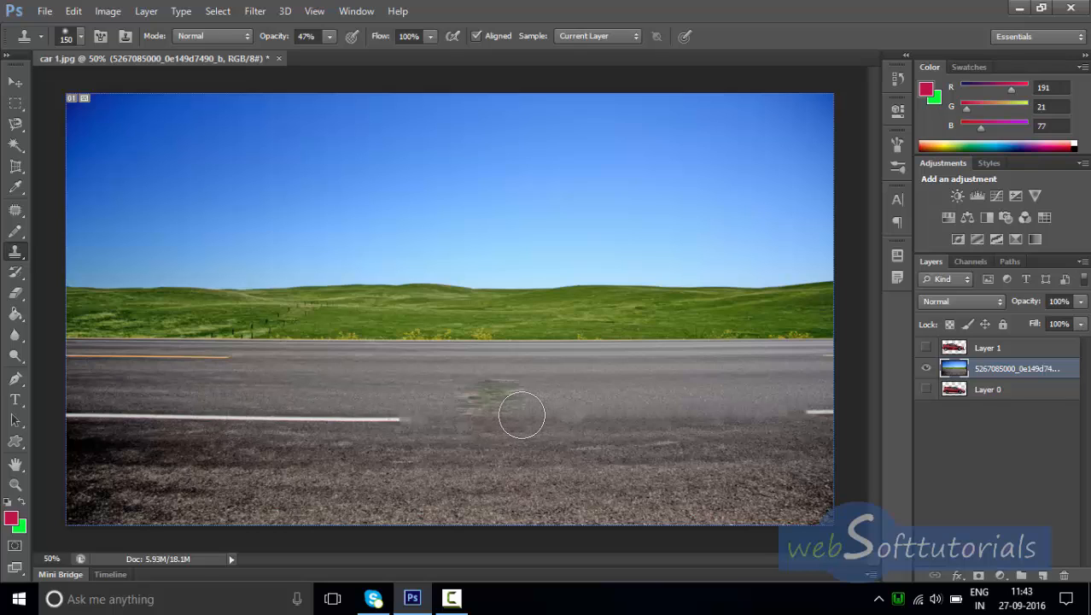
left_click(133, 151, "alt")
mouse_move(149, 424)
left_mouse_down()
mouse_move(417, 415)
mouse_move(190, 424)
mouse_move(450, 426)
mouse_move(387, 407)
mouse_move(273, 405)
mouse_move(203, 423)
mouse_move(395, 435)
mouse_move(460, 419)
mouse_move(293, 403)
mouse_move(182, 418)
mouse_move(306, 457)
mouse_move(488, 419)
left_mouse_up()
Raise the Clone Stamp opacity to 100% and paint over the blue patch on the road again.
left_click(329, 35)
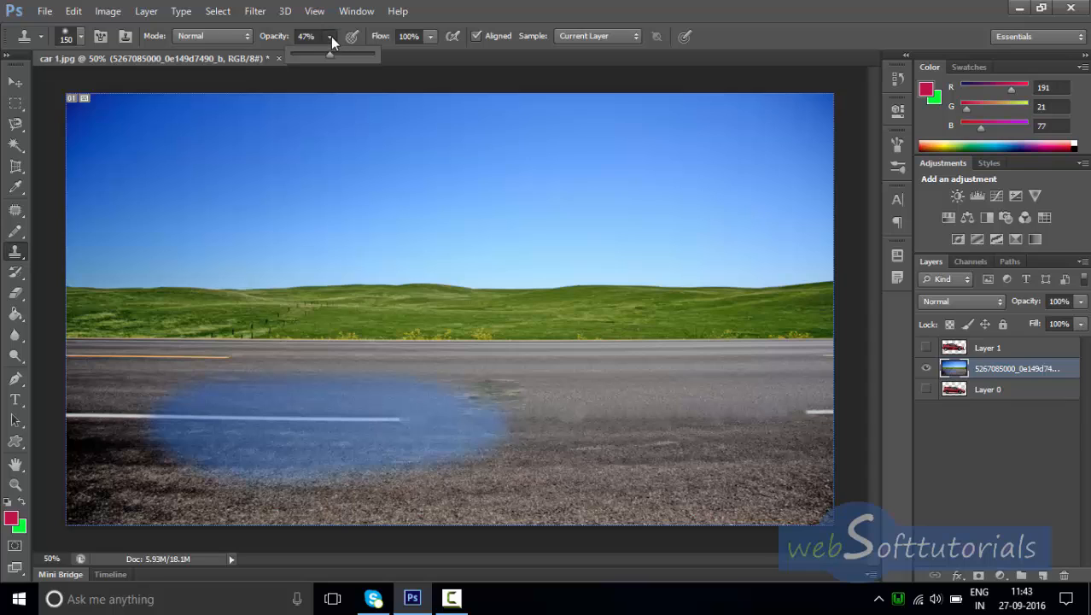
left_click_drag(328, 57, 372, 57)
mouse_move(329, 419)
left_mouse_down()
mouse_move(232, 415)
mouse_move(245, 452)
mouse_move(437, 456)
mouse_move(492, 437)
mouse_move(390, 405)
mouse_move(214, 419)
mouse_move(229, 455)
mouse_move(412, 468)
left_mouse_up()
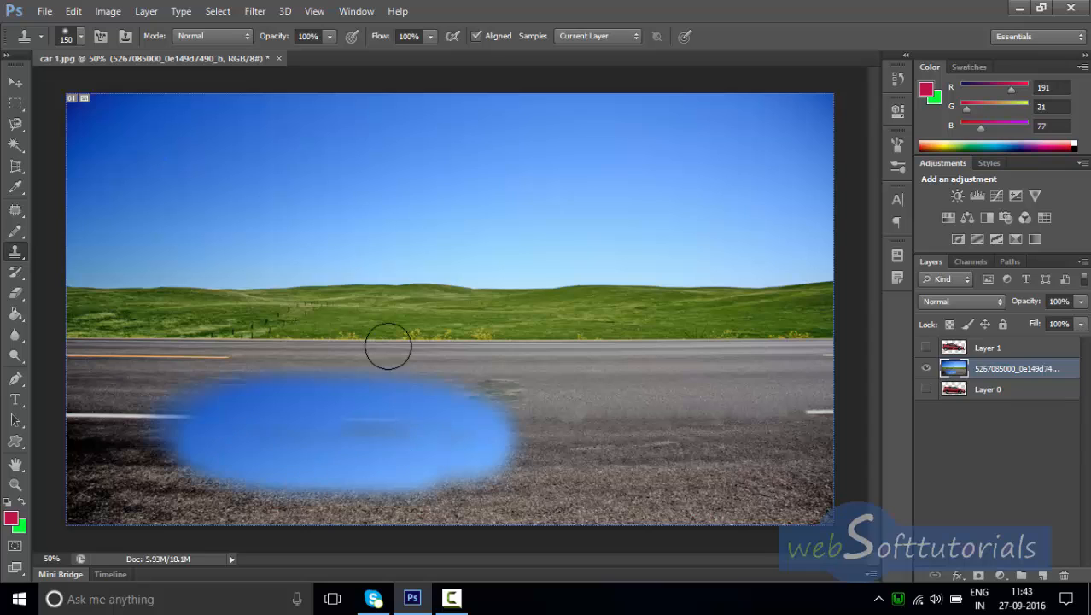
Sample the pale sky above the hills and clone the sky and hills over the middle and right part of the road.
left_click(531, 255, "alt")
mouse_move(555, 422)
left_mouse_down()
mouse_move(566, 441)
mouse_move(731, 435)
mouse_move(712, 395)
left_mouse_up()
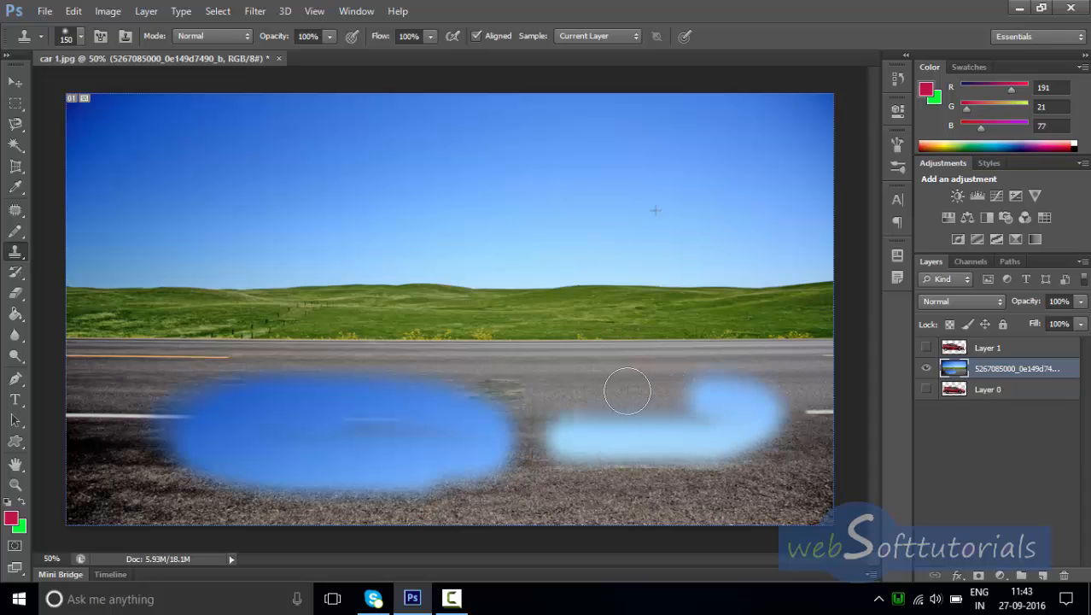
mouse_move(628, 391)
left_mouse_down()
mouse_move(539, 399)
mouse_move(758, 416)
mouse_move(696, 357)
mouse_move(401, 376)
mouse_move(508, 414)
mouse_move(529, 457)
mouse_move(627, 481)
mouse_move(791, 463)
mouse_move(798, 410)
left_mouse_up()
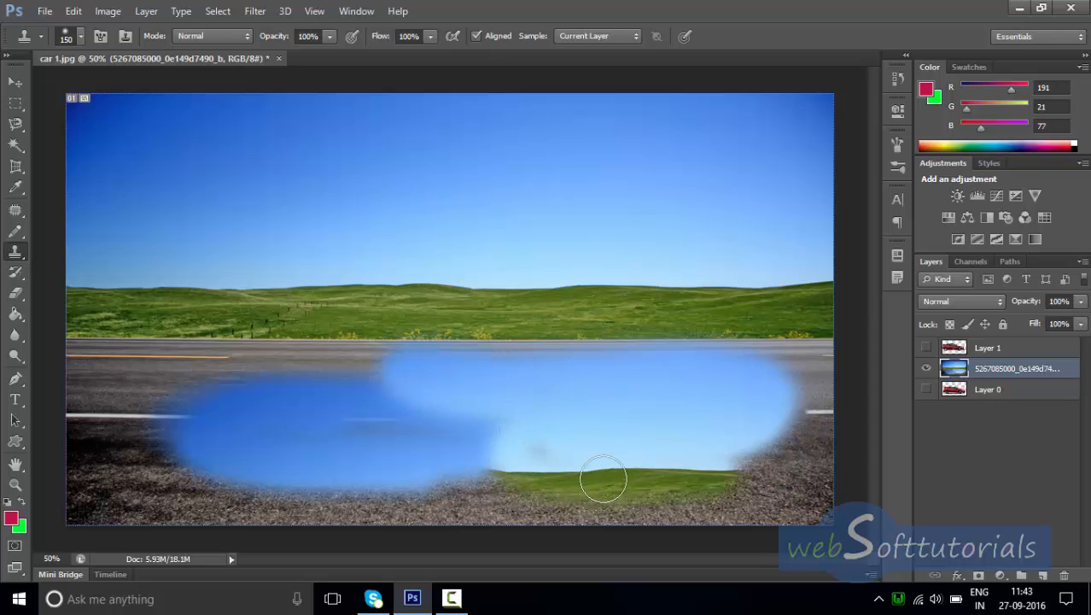
mouse_move(604, 480)
left_mouse_down()
mouse_move(539, 478)
mouse_move(481, 459)
mouse_move(467, 414)
mouse_move(539, 377)
left_mouse_up()
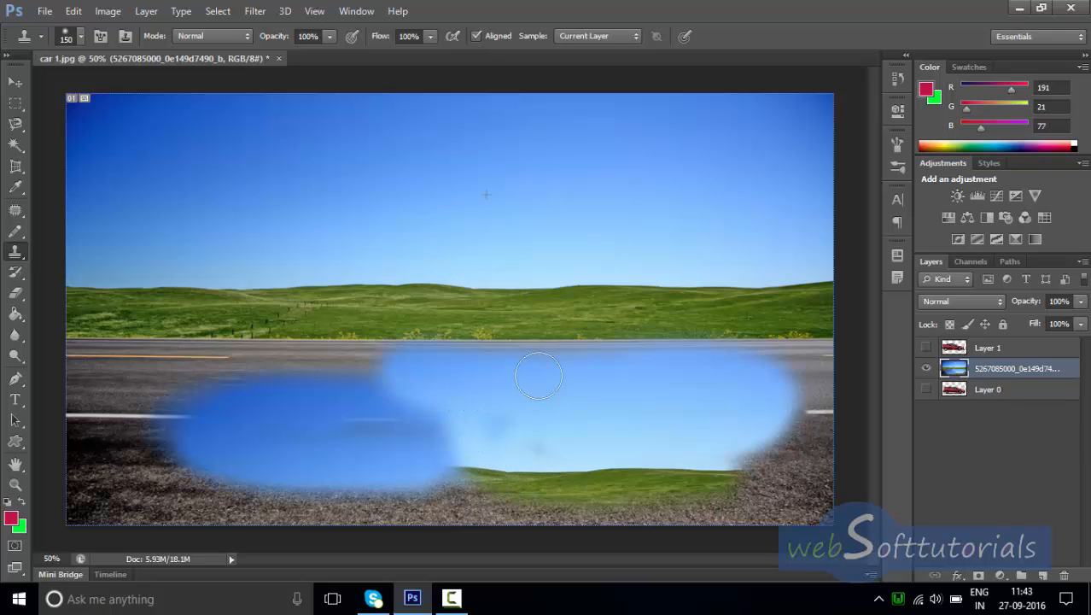
mouse_move(783, 386)
left_mouse_down()
mouse_move(773, 361)
mouse_move(726, 348)
mouse_move(516, 368)
left_mouse_up()
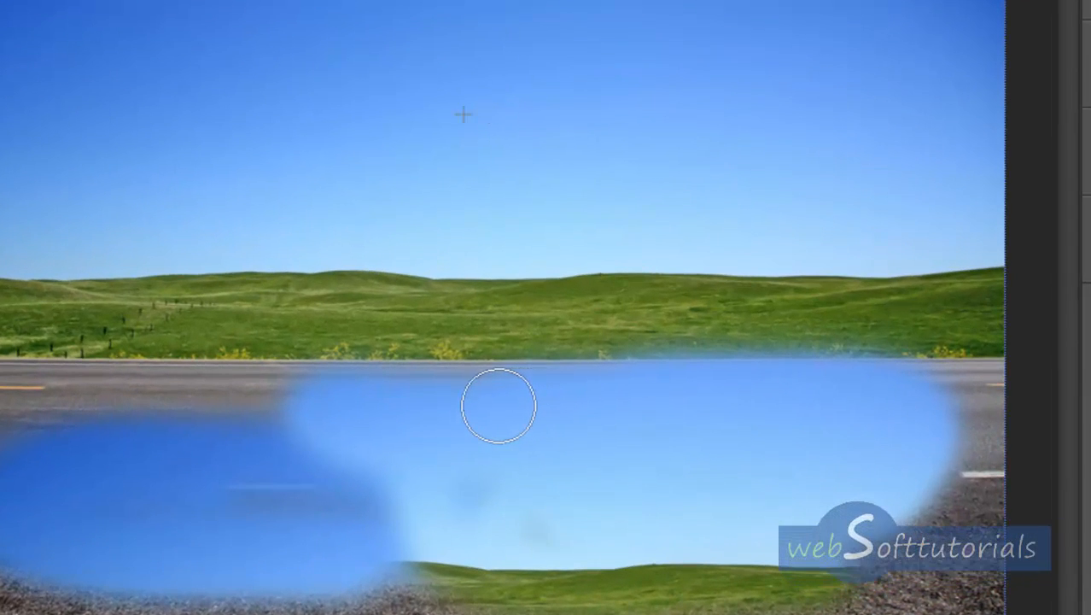
mouse_move(498, 406)
left_mouse_down()
mouse_move(407, 381)
mouse_move(240, 382)
mouse_move(224, 415)
mouse_move(240, 505)
mouse_move(302, 588)
mouse_move(798, 614)
mouse_move(893, 601)
mouse_move(902, 572)
left_mouse_up()
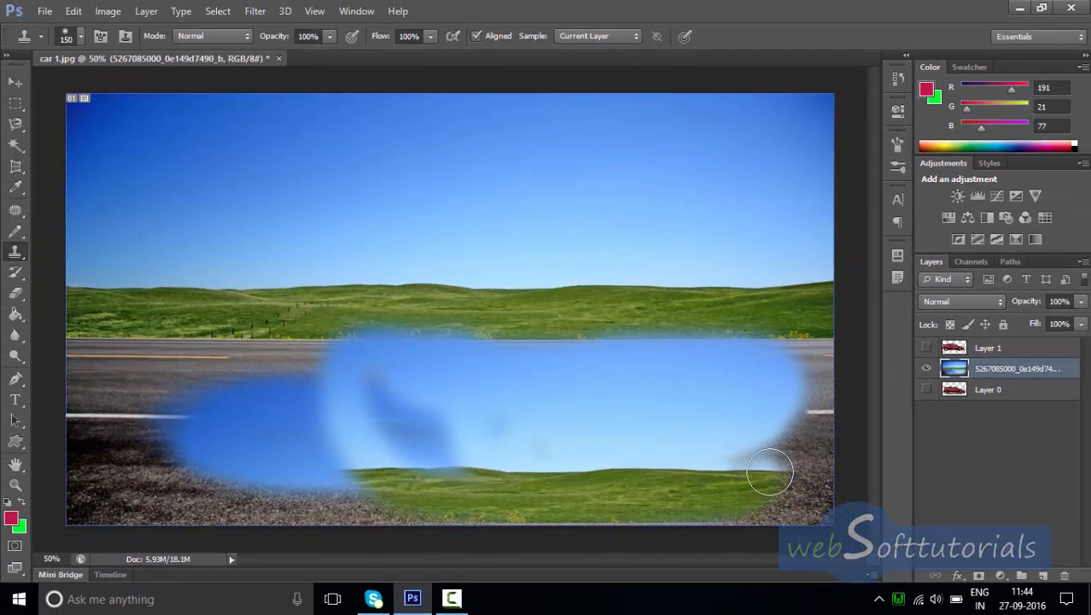
left_click_drag(770, 472, 787, 401)
mouse_move(765, 362)
left_mouse_down()
mouse_move(702, 338)
mouse_move(539, 334)
mouse_move(402, 337)
mouse_move(346, 358)
left_mouse_up()
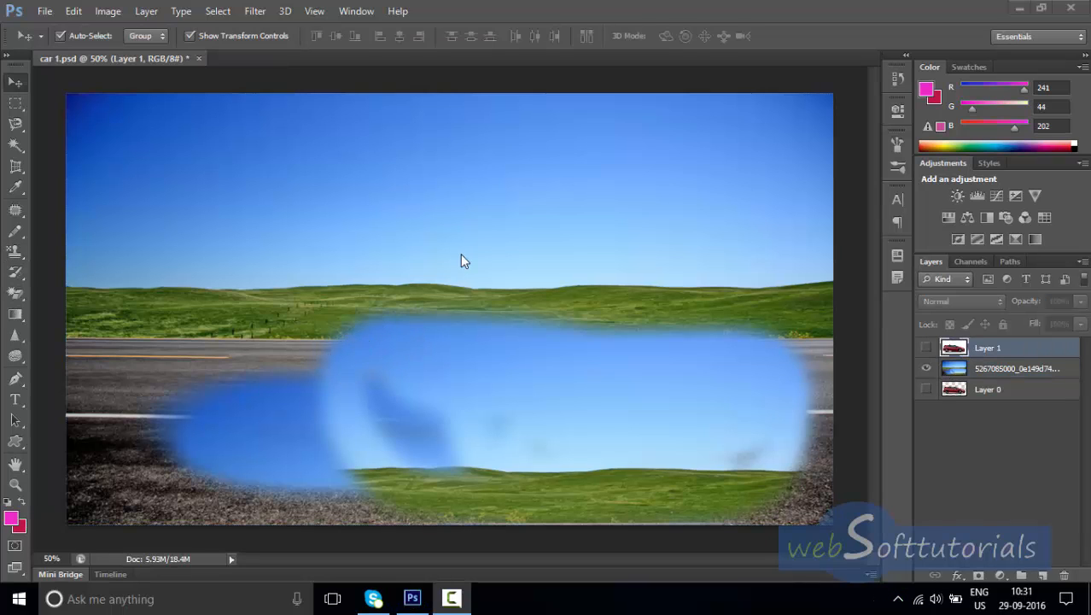
Paint zigzag pattern lines across the left half of the sky on the road photo layer with the 21 px Pattern Stamp tool.
left_click_drag(10, 263, 111, 266)
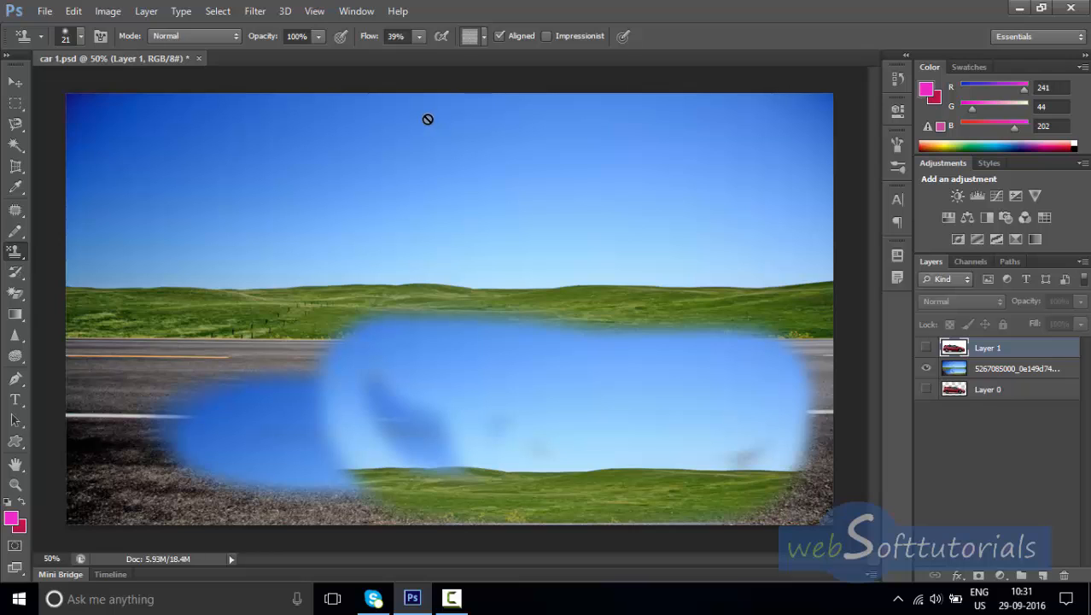
left_click(1020, 370)
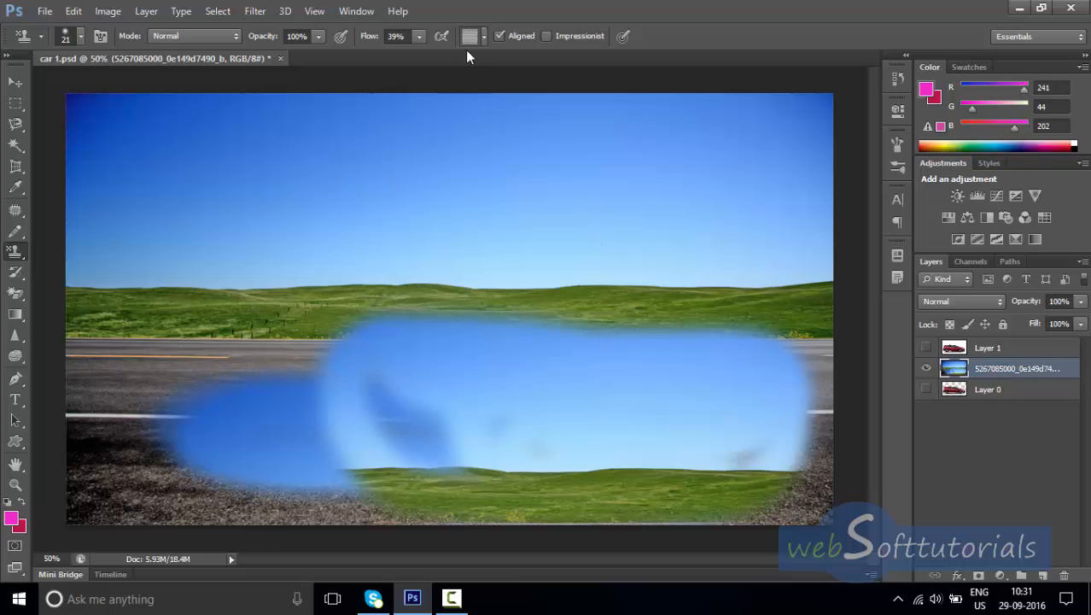
left_click_drag(160, 196, 262, 173)
left_click_drag(336, 170, 523, 167)
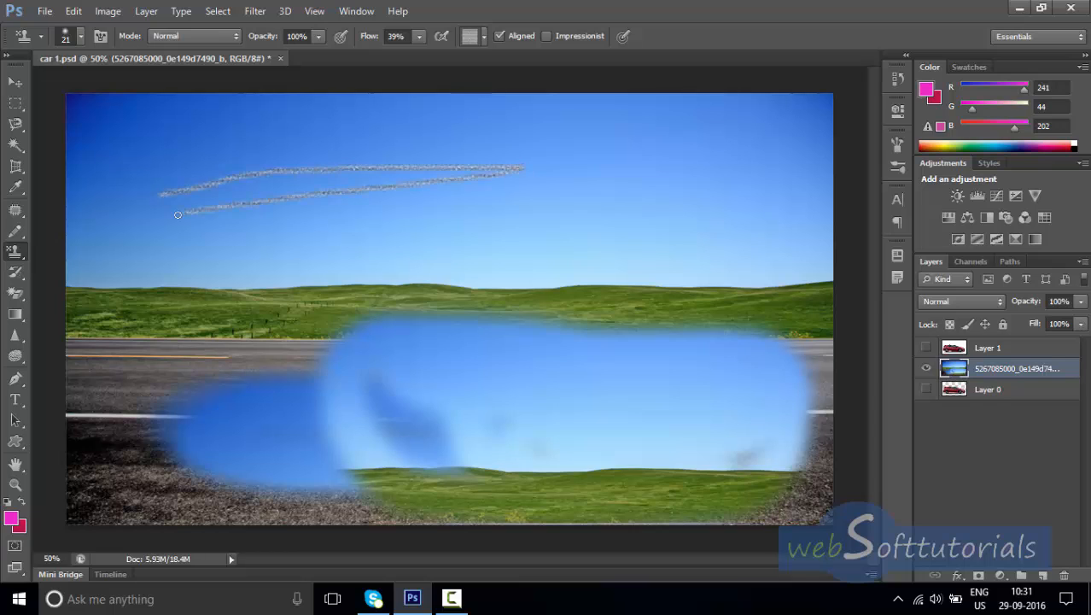
mouse_move(177, 214)
left_mouse_down()
mouse_move(549, 198)
mouse_move(266, 224)
left_mouse_up()
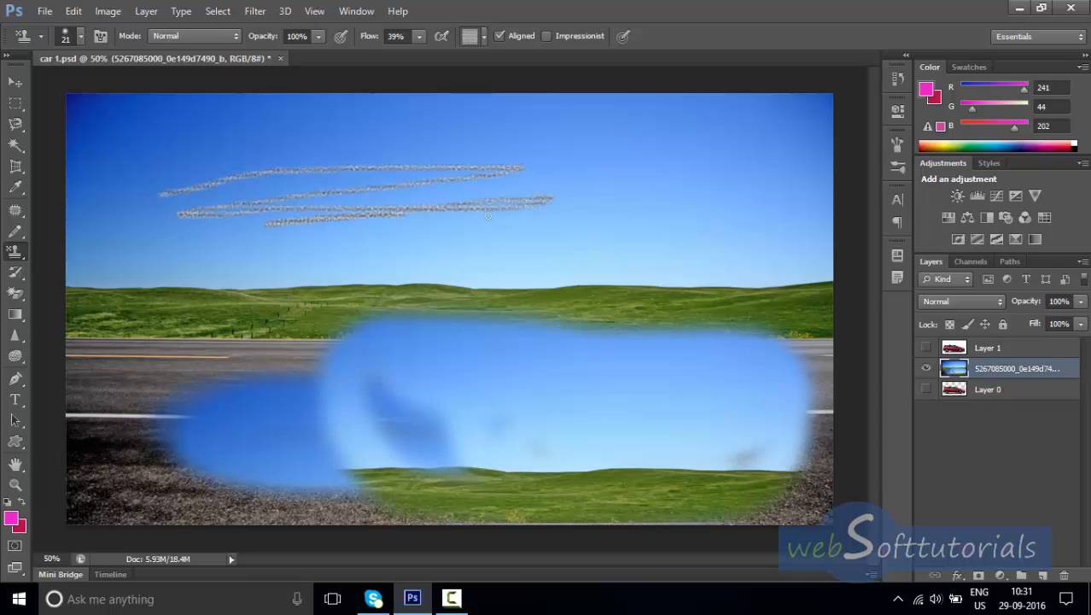
left_click_drag(509, 215, 358, 234)
Set the Pattern Stamp size to 114 px and fill a rectangular patch in the right part of the sky with the pattern.
left_click(82, 36)
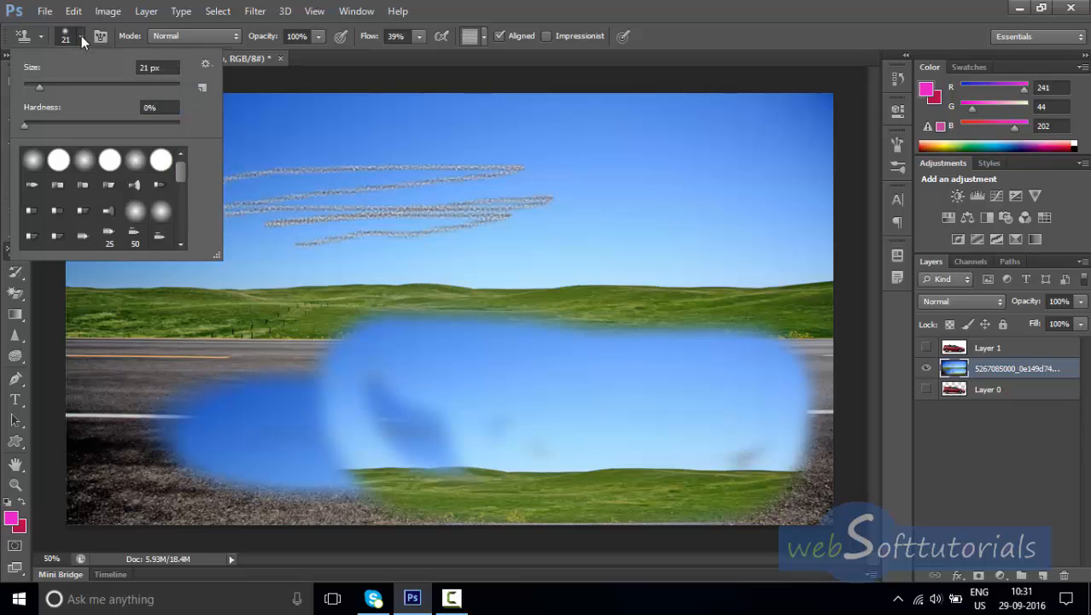
left_click_drag(37, 85, 74, 87)
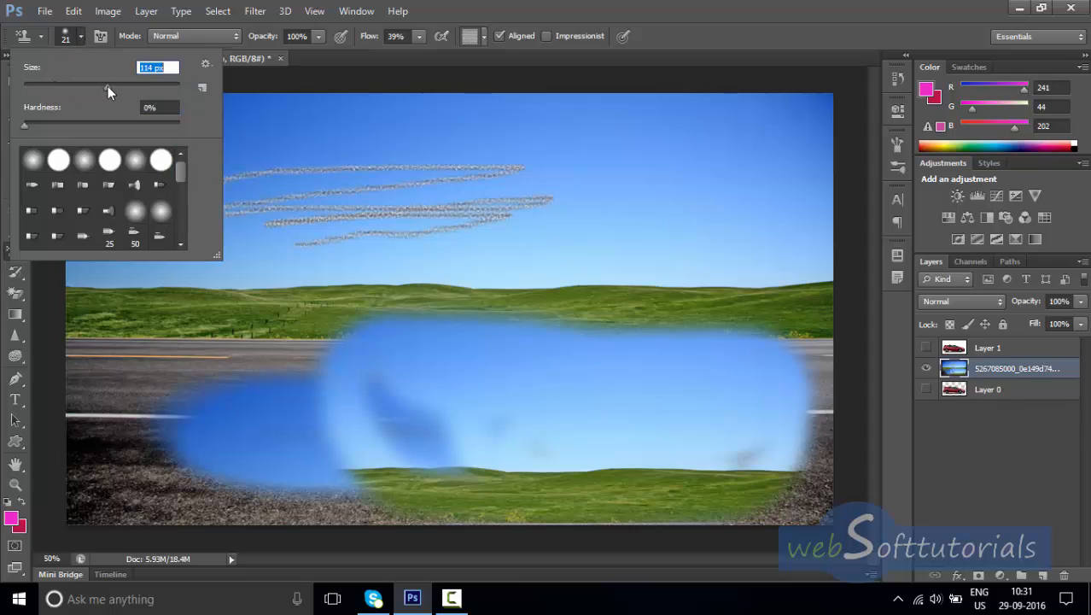
mouse_move(602, 166)
left_mouse_down()
mouse_move(694, 150)
mouse_move(606, 185)
mouse_move(690, 203)
mouse_move(758, 150)
mouse_move(645, 160)
mouse_move(784, 159)
mouse_move(635, 199)
mouse_move(735, 148)
mouse_move(727, 178)
mouse_move(678, 130)
mouse_move(610, 146)
mouse_move(590, 179)
mouse_move(596, 230)
mouse_move(725, 240)
mouse_move(801, 230)
mouse_move(808, 107)
mouse_move(552, 120)
mouse_move(565, 246)
mouse_move(777, 216)
mouse_move(787, 209)
mouse_move(791, 125)
mouse_move(541, 128)
mouse_move(563, 221)
mouse_move(570, 152)
mouse_move(608, 134)
mouse_move(573, 188)
mouse_move(578, 209)
mouse_move(794, 194)
left_mouse_up()
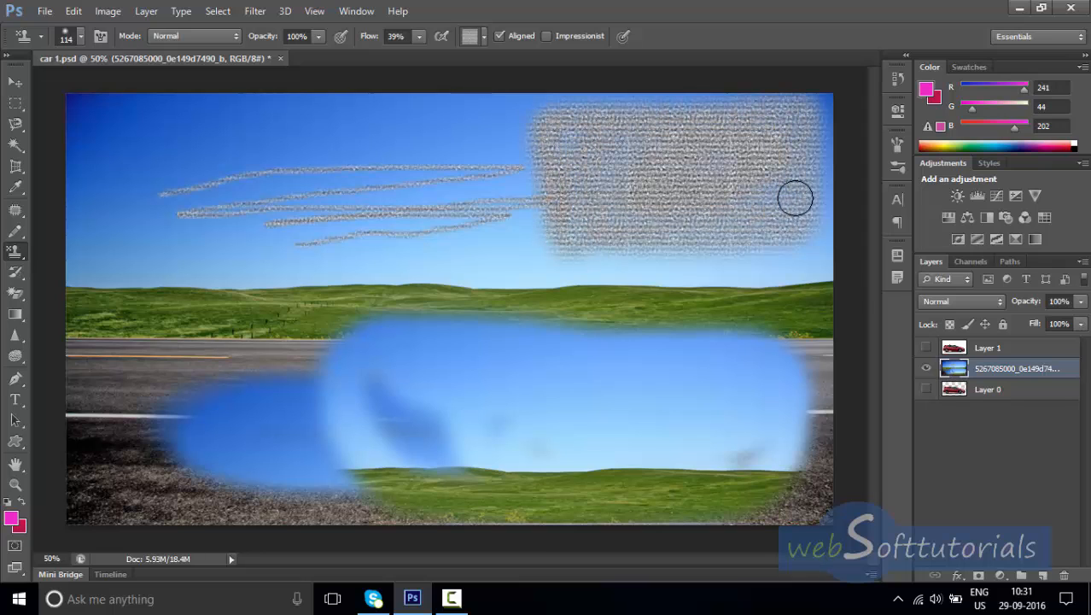
Choose the Tie Dye pattern for the Pattern Stamp and paint bands of it across the left and middle sky.
left_click(484, 35)
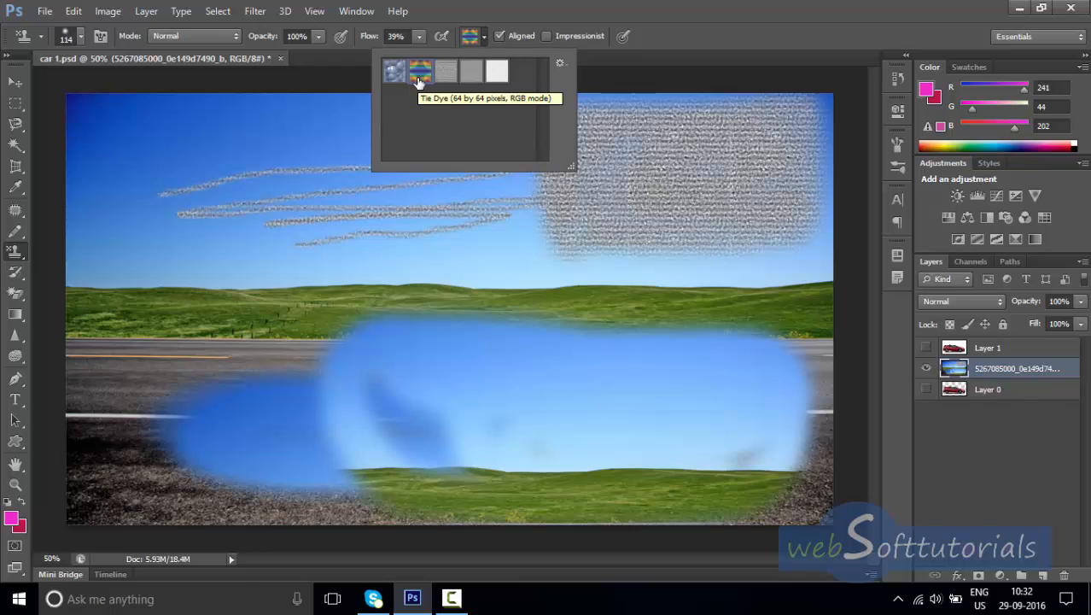
left_click(127, 121)
left_click_drag(127, 119, 140, 120)
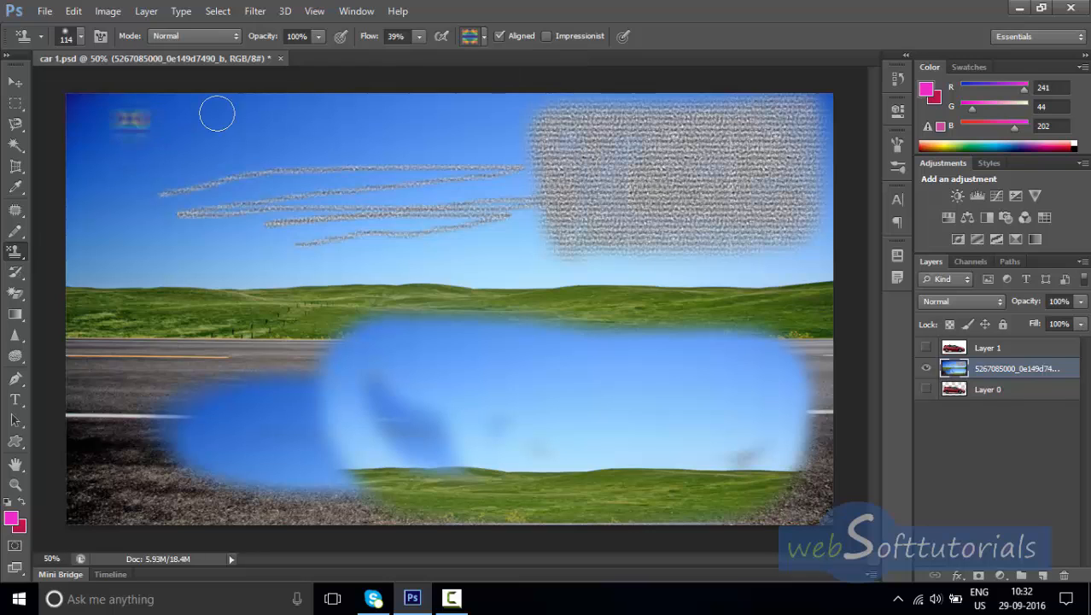
mouse_move(217, 113)
left_mouse_down()
mouse_move(380, 117)
mouse_move(387, 160)
mouse_move(199, 134)
mouse_move(136, 148)
mouse_move(413, 161)
mouse_move(256, 179)
mouse_move(166, 214)
mouse_move(544, 209)
mouse_move(312, 212)
mouse_move(361, 203)
left_mouse_up()
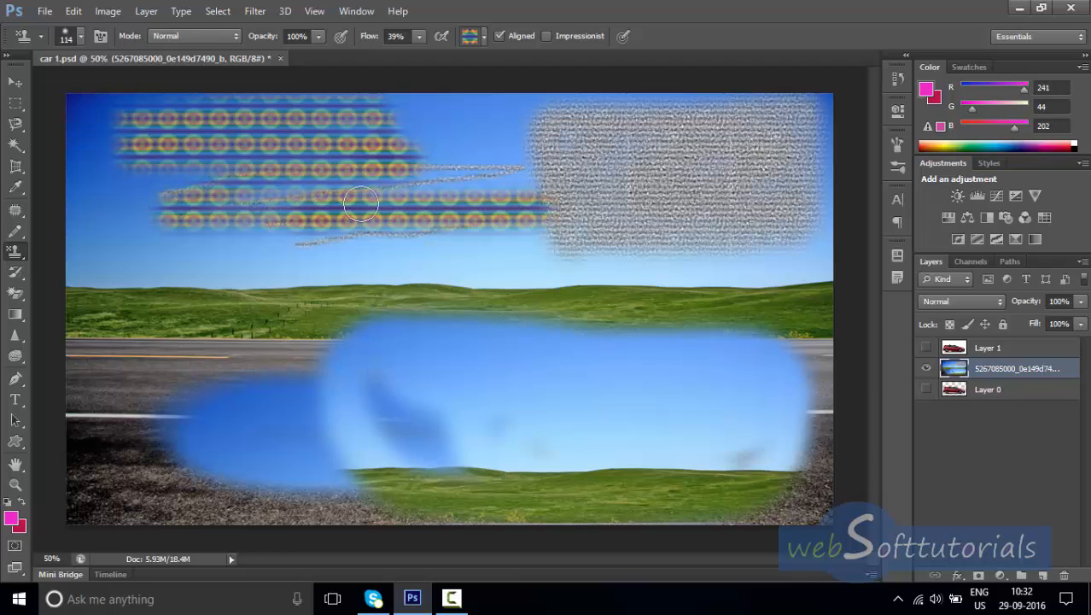
Switch the Pattern Stamp to the blue-grey bubble pattern and paint a patch across the middle and right sky.
left_click(483, 36)
double_click(415, 74)
left_click(482, 37)
double_click(402, 74)
mouse_move(422, 161)
left_mouse_down()
mouse_move(525, 128)
mouse_move(504, 180)
mouse_move(543, 190)
mouse_move(430, 179)
mouse_move(539, 168)
mouse_move(395, 159)
mouse_move(605, 143)
mouse_move(421, 133)
mouse_move(447, 117)
mouse_move(683, 106)
mouse_move(448, 152)
mouse_move(721, 134)
mouse_move(444, 193)
mouse_move(675, 185)
mouse_move(429, 231)
mouse_move(632, 214)
mouse_move(661, 242)
mouse_move(547, 238)
mouse_move(646, 226)
mouse_move(574, 210)
left_mouse_up()
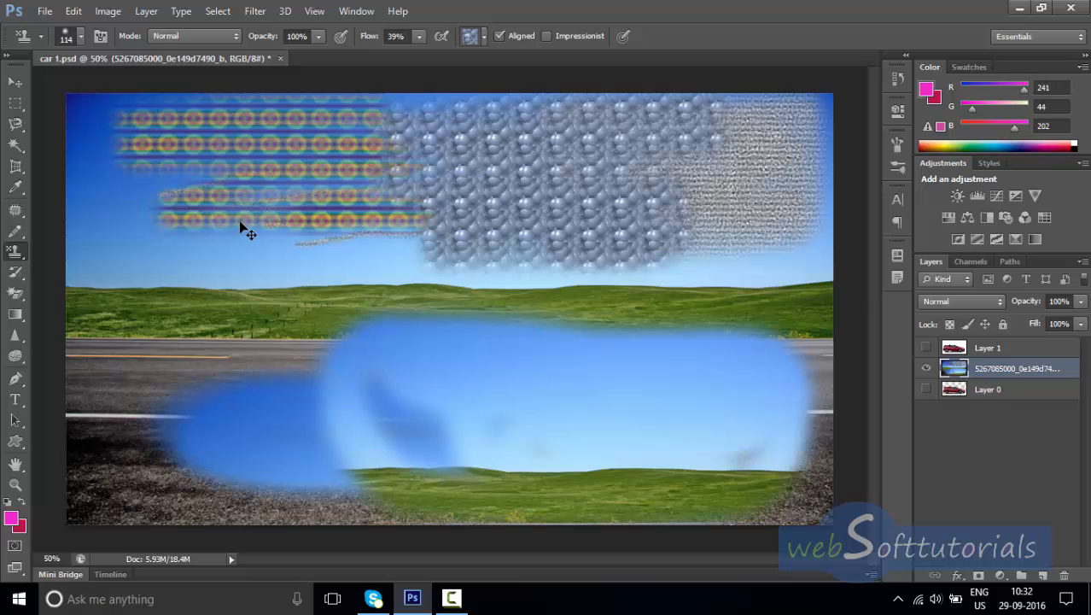
Undo all the Pattern Stamp strokes painted in the sky.
key("ctrl+alt+z")
key("ctrl+alt+z")
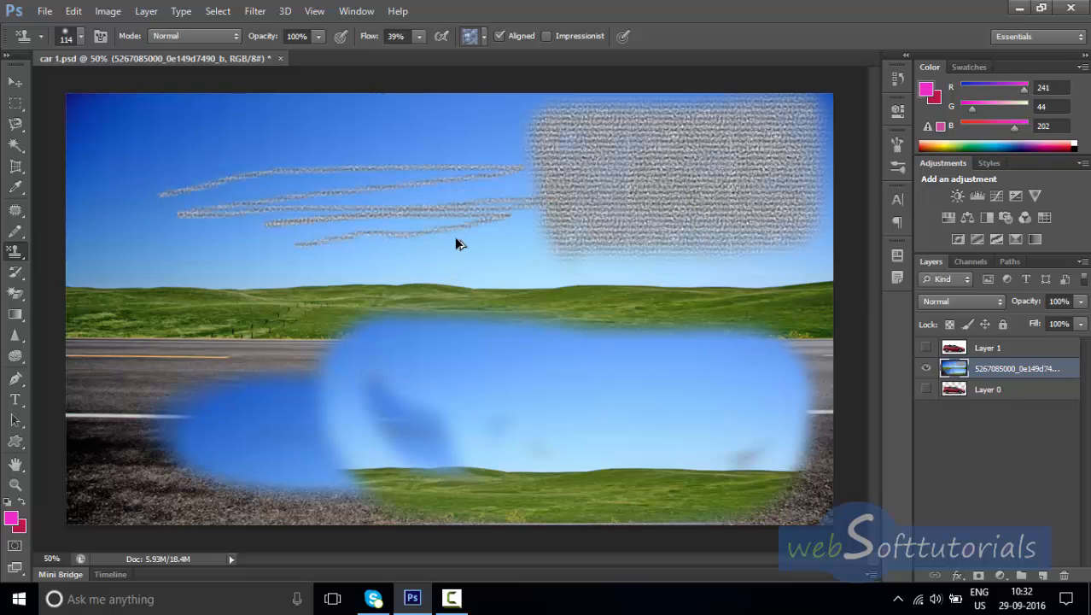
key("ctrl+alt+z")
key("ctrl+alt+z")
key("ctrl+alt+z")
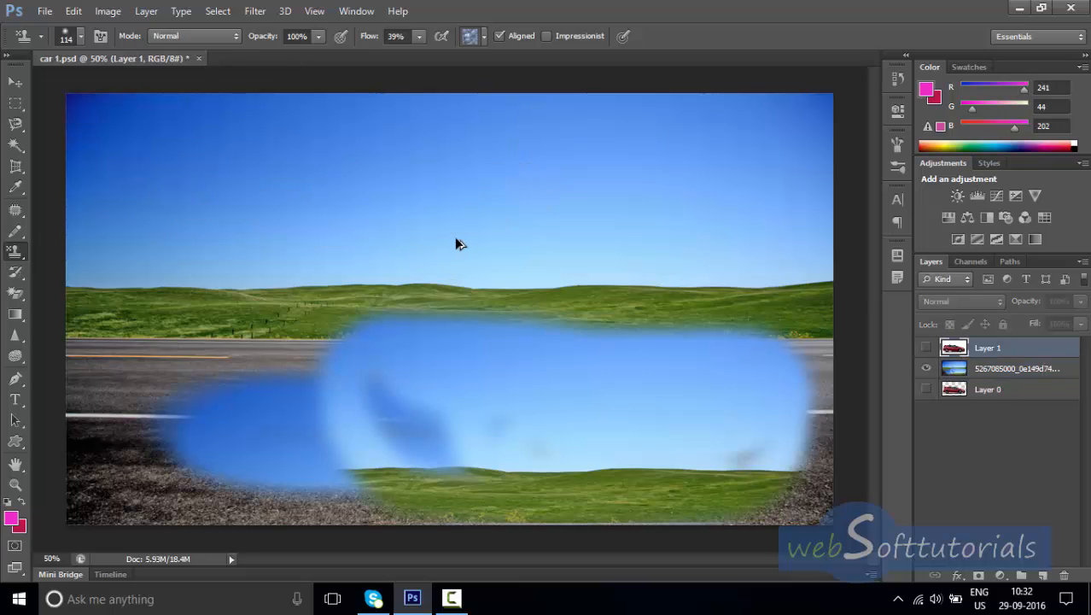
Activate the Eraser tool on the road photo layer and set its brush size to 97 px.
left_click(21, 294)
left_click(95, 290)
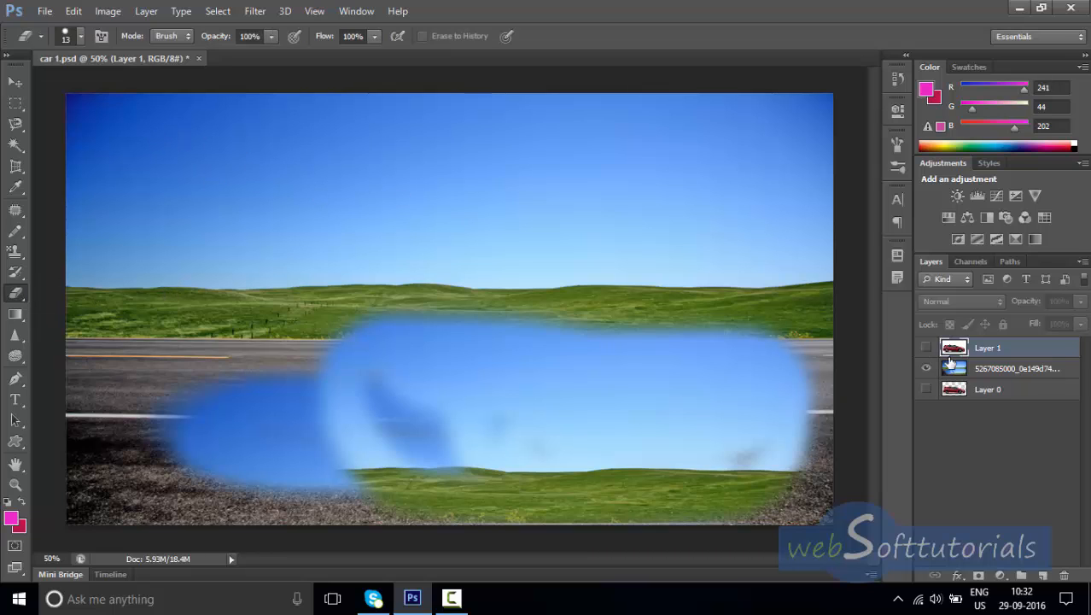
left_click(1003, 370)
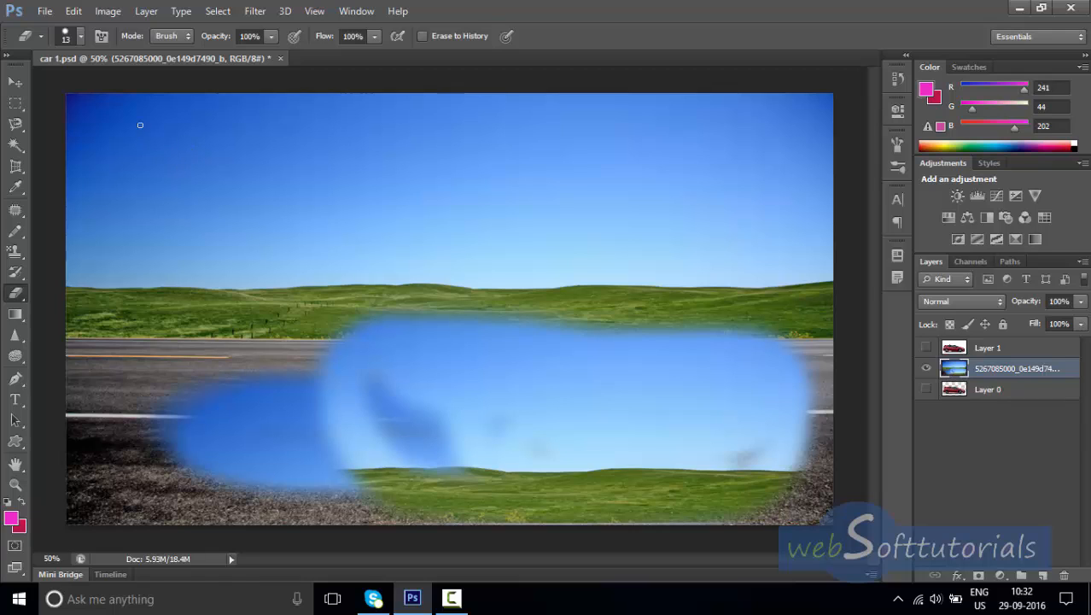
left_click(82, 36)
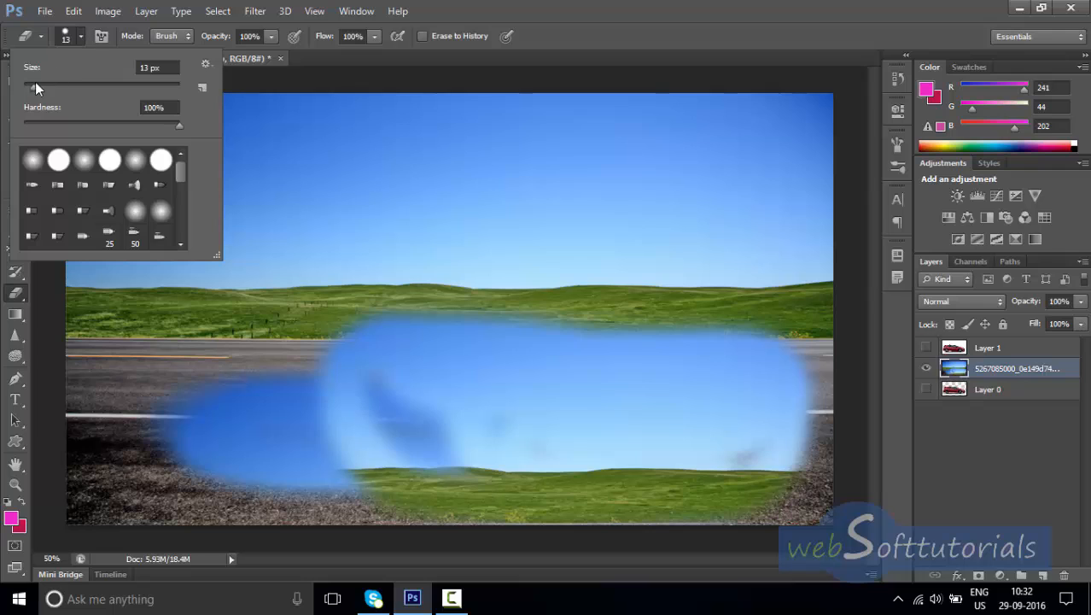
left_click_drag(35, 84, 110, 91)
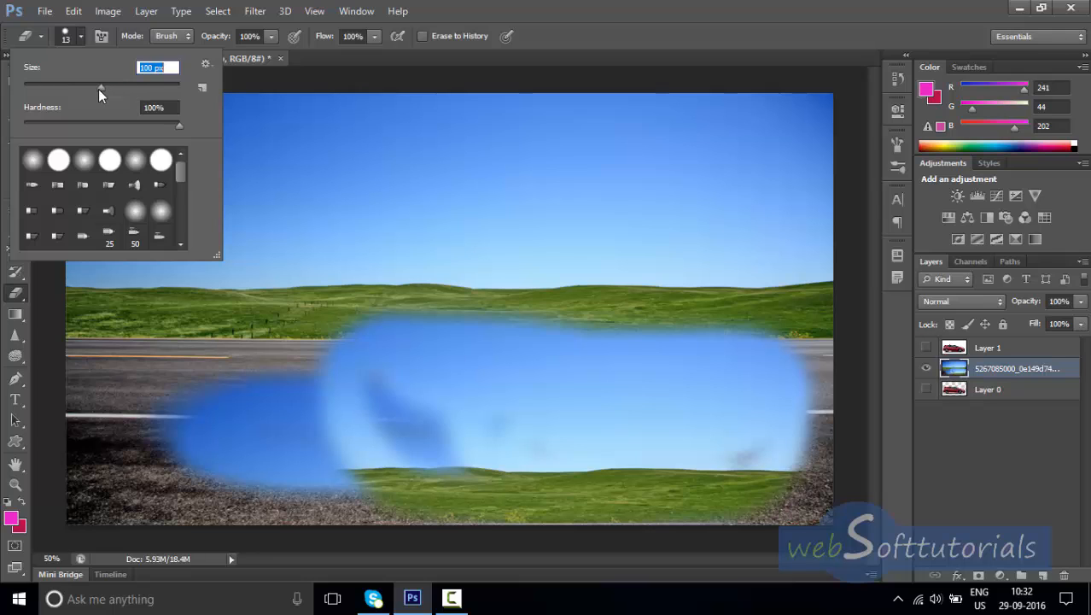
left_click_drag(98, 89, 96, 89)
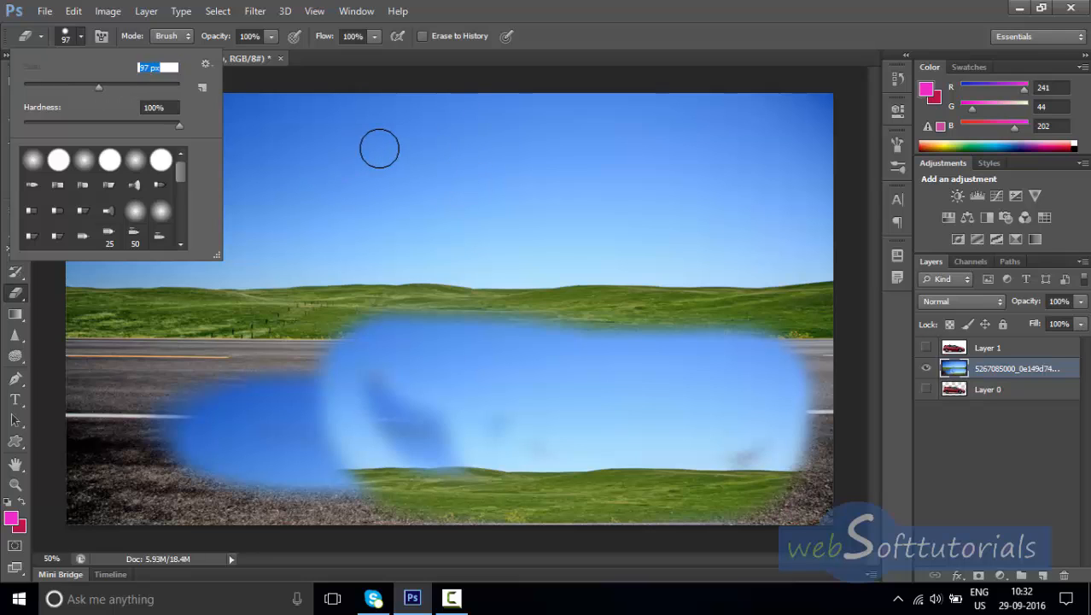
Erase a looping band in the middle and right sky and the dark blue patch on the left part of the road.
mouse_move(379, 149)
left_mouse_down()
mouse_move(596, 134)
mouse_move(739, 161)
mouse_move(748, 254)
mouse_move(525, 273)
left_mouse_up()
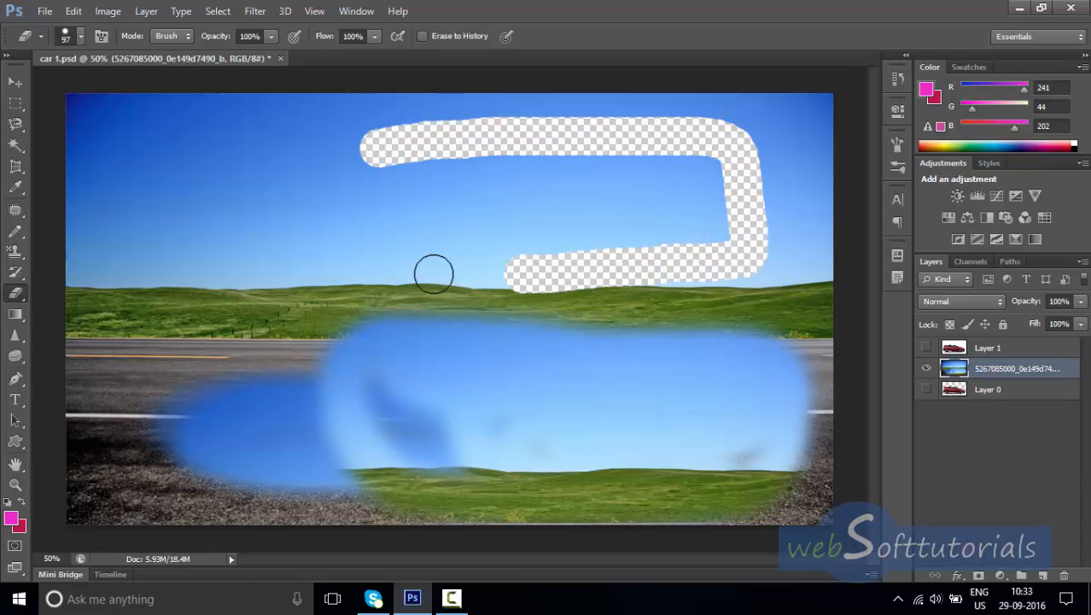
mouse_move(433, 273)
left_mouse_down()
mouse_move(363, 251)
mouse_move(337, 182)
mouse_move(418, 161)
mouse_move(684, 164)
mouse_move(657, 180)
mouse_move(431, 198)
left_mouse_up()
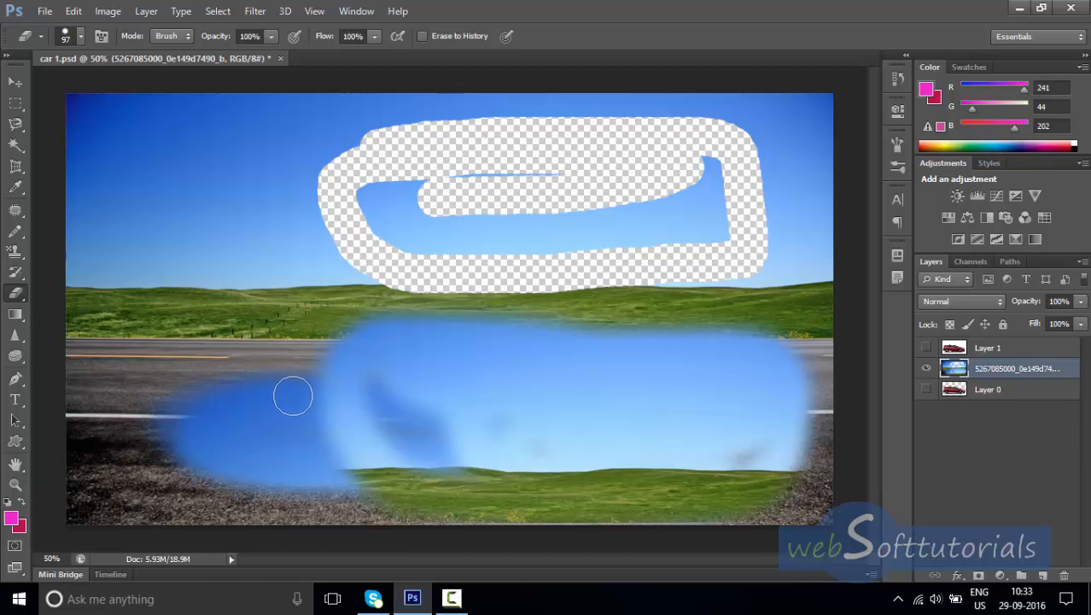
mouse_move(293, 395)
left_mouse_down()
mouse_move(219, 394)
mouse_move(181, 414)
mouse_move(175, 452)
left_mouse_up()
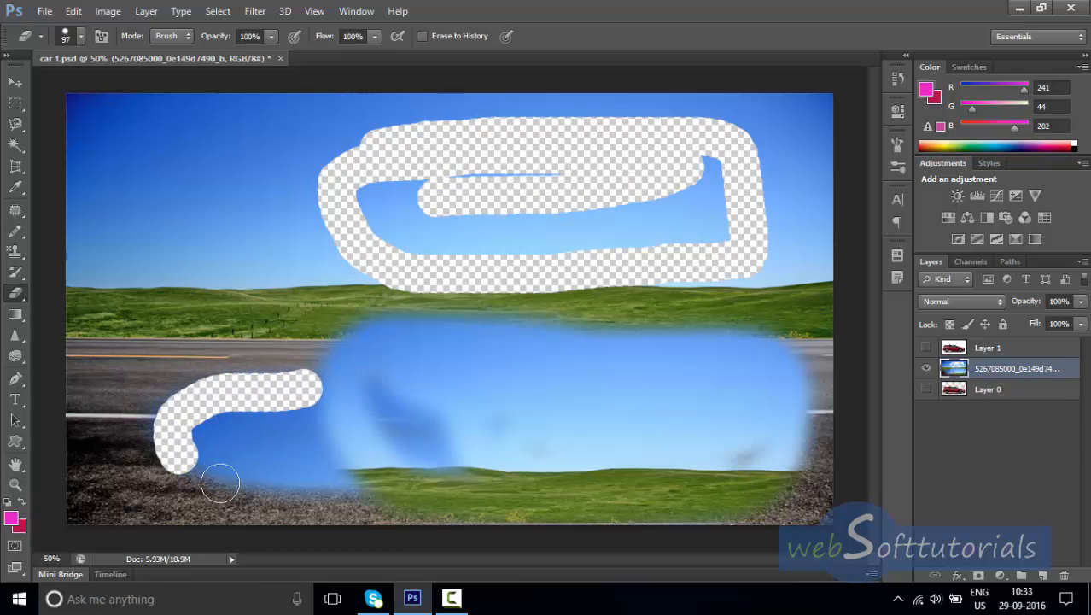
mouse_move(220, 484)
left_mouse_down()
mouse_move(333, 479)
mouse_move(327, 405)
mouse_move(206, 424)
mouse_move(216, 440)
mouse_move(320, 449)
mouse_move(281, 467)
mouse_move(209, 453)
left_mouse_up()
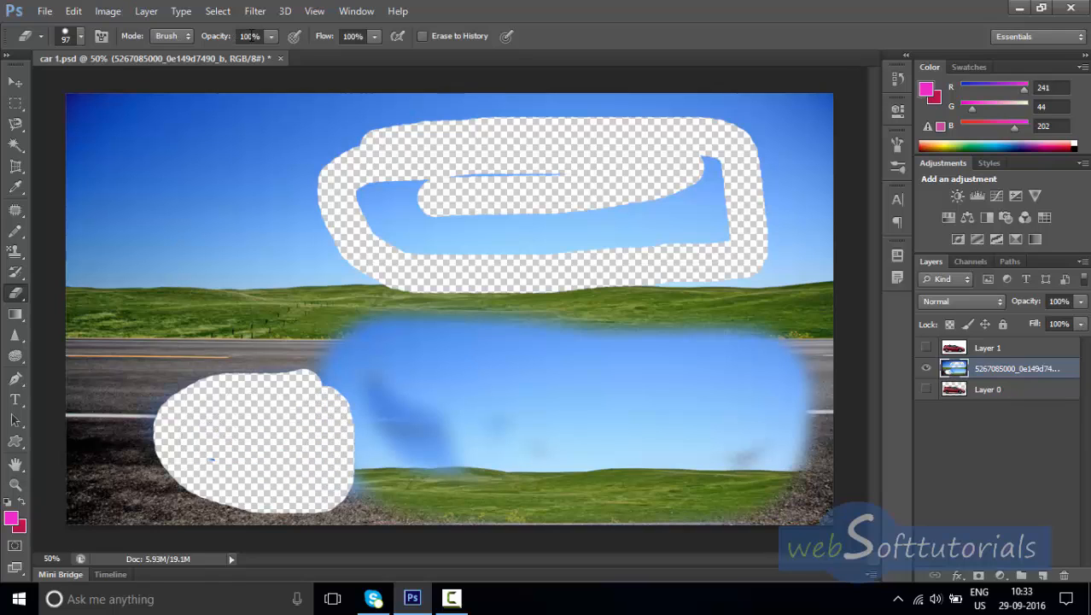
Lower the Eraser opacity to 16% and partially erase an area in the left part of the sky.
left_click(269, 40)
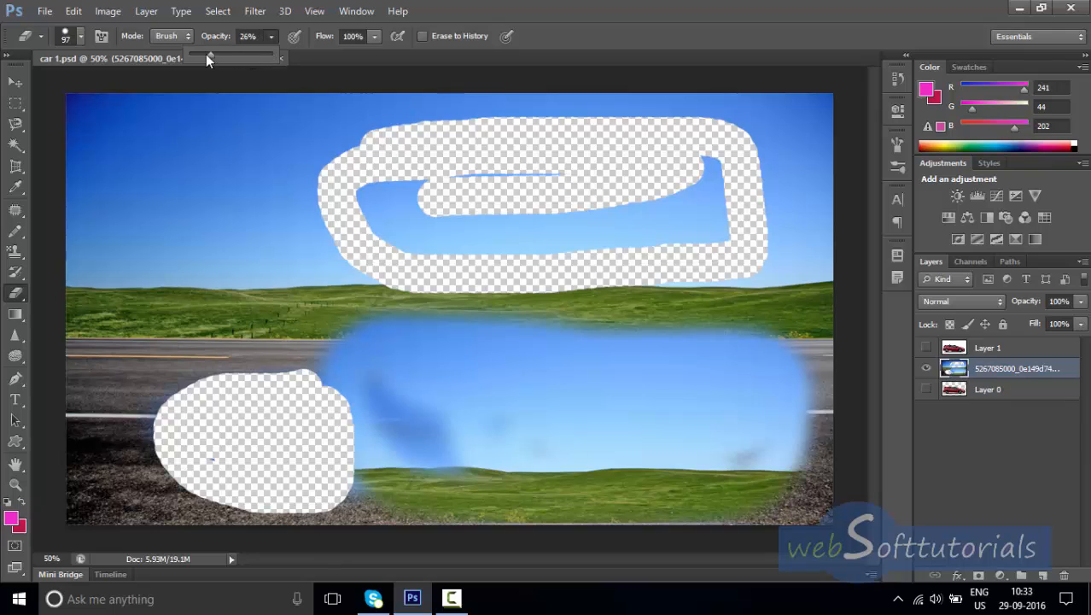
left_click_drag(206, 54, 198, 54)
mouse_move(147, 161)
left_mouse_down()
mouse_move(217, 166)
mouse_move(153, 236)
mouse_move(252, 179)
mouse_move(192, 243)
mouse_move(237, 209)
left_mouse_up()
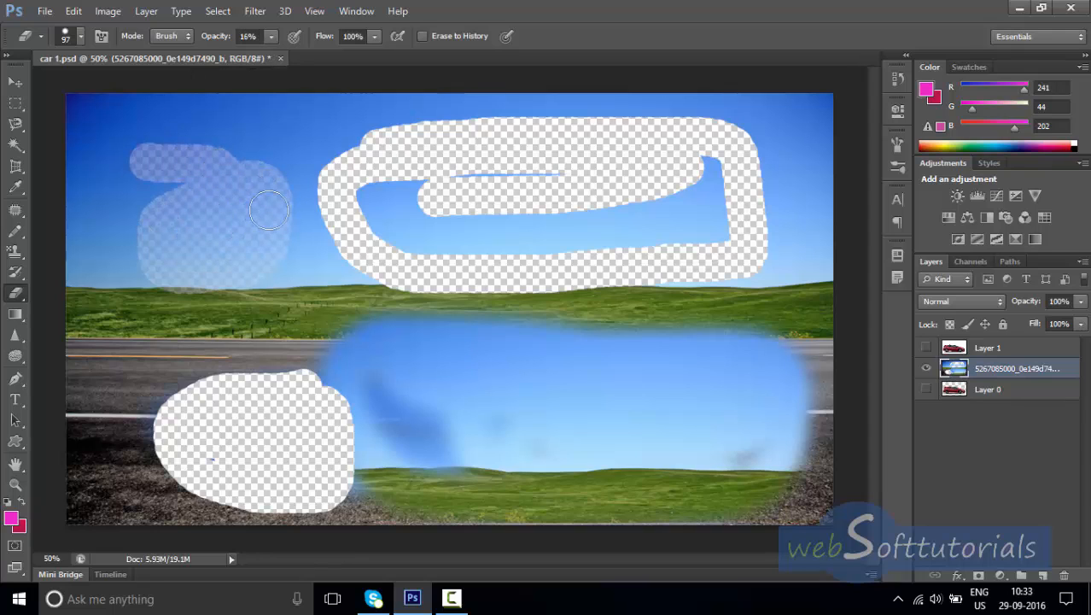
Lower the Eraser flow to 18% and brush faint erasing strokes across the left part of the sky.
left_click(373, 37)
left_click_drag(369, 54, 308, 54)
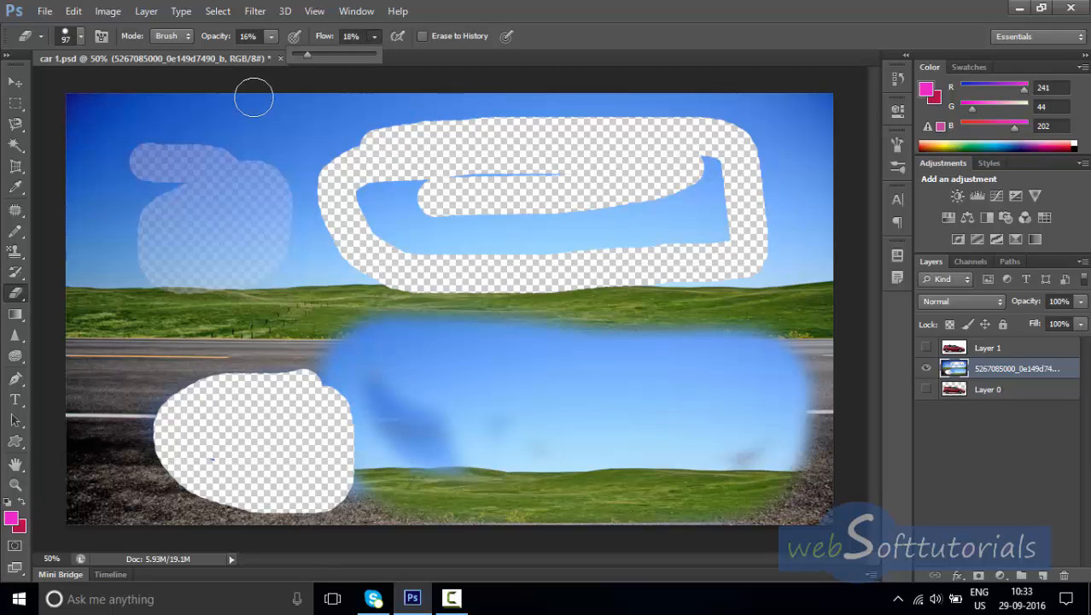
left_click(216, 209)
mouse_move(206, 211)
left_mouse_down()
mouse_move(275, 134)
mouse_move(362, 122)
mouse_move(327, 127)
mouse_move(305, 162)
mouse_move(306, 226)
mouse_move(327, 291)
left_mouse_up()
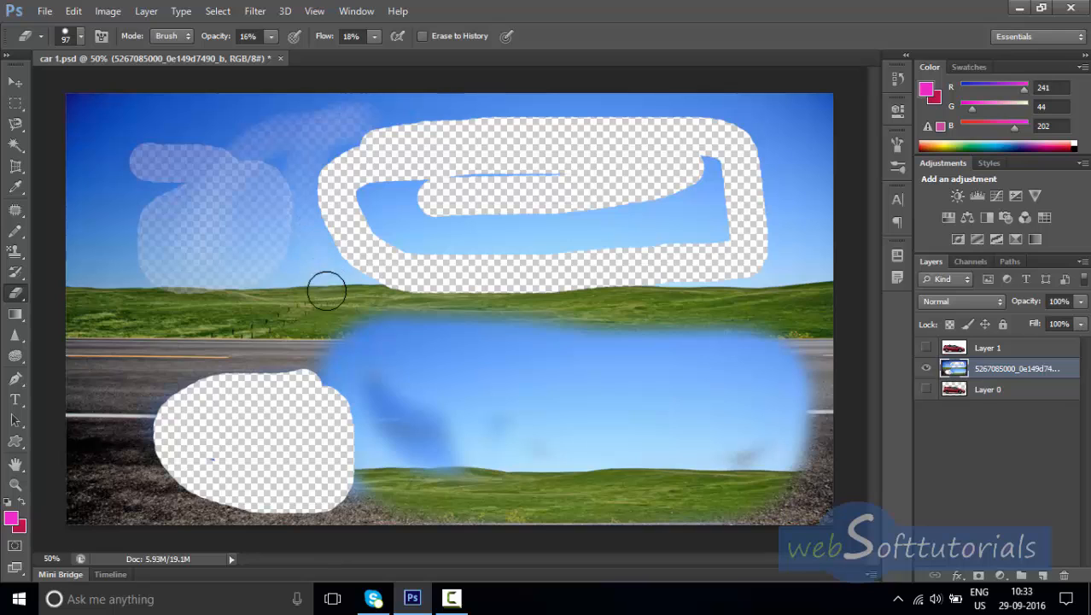
mouse_move(92, 126)
left_mouse_down()
mouse_move(101, 291)
mouse_move(138, 135)
mouse_move(165, 112)
mouse_move(228, 101)
mouse_move(288, 107)
left_mouse_up()
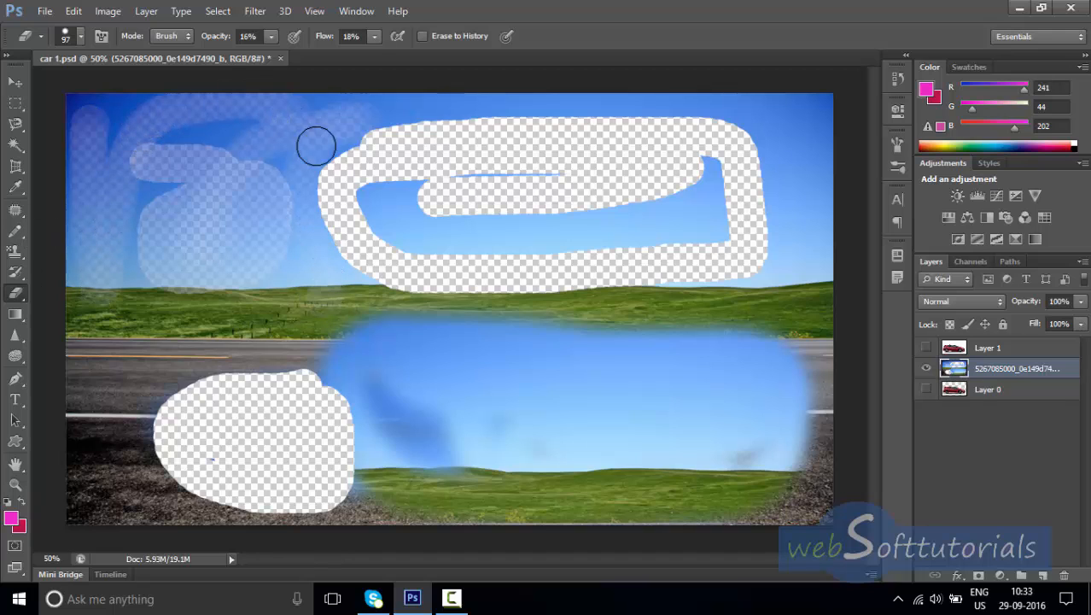
Restore the Eraser's opacity and flow to 100% and switch to the Magic Eraser tool.
left_click(270, 36)
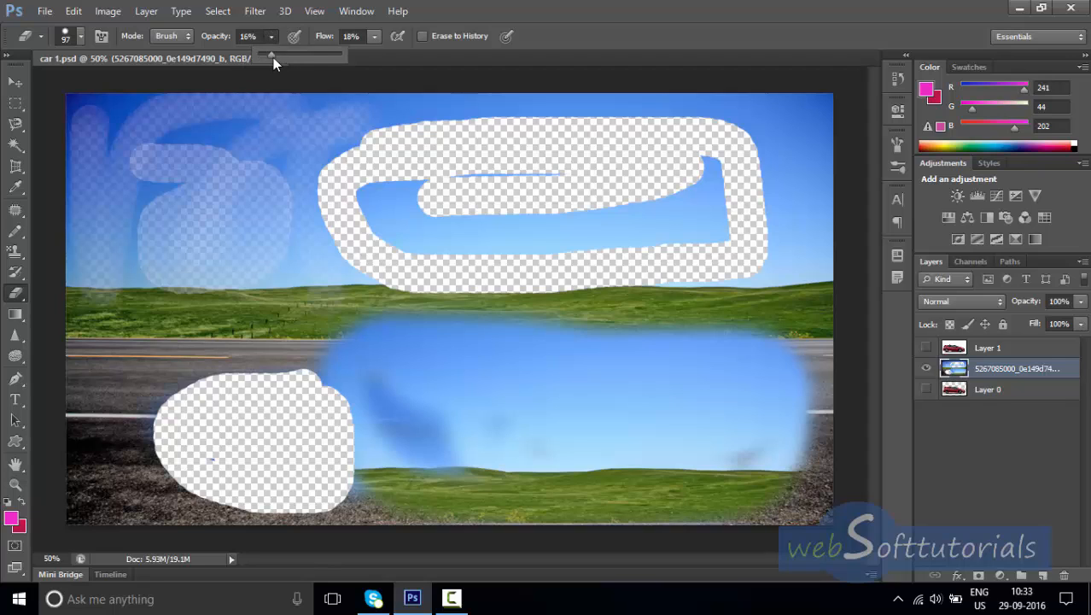
left_click(373, 38)
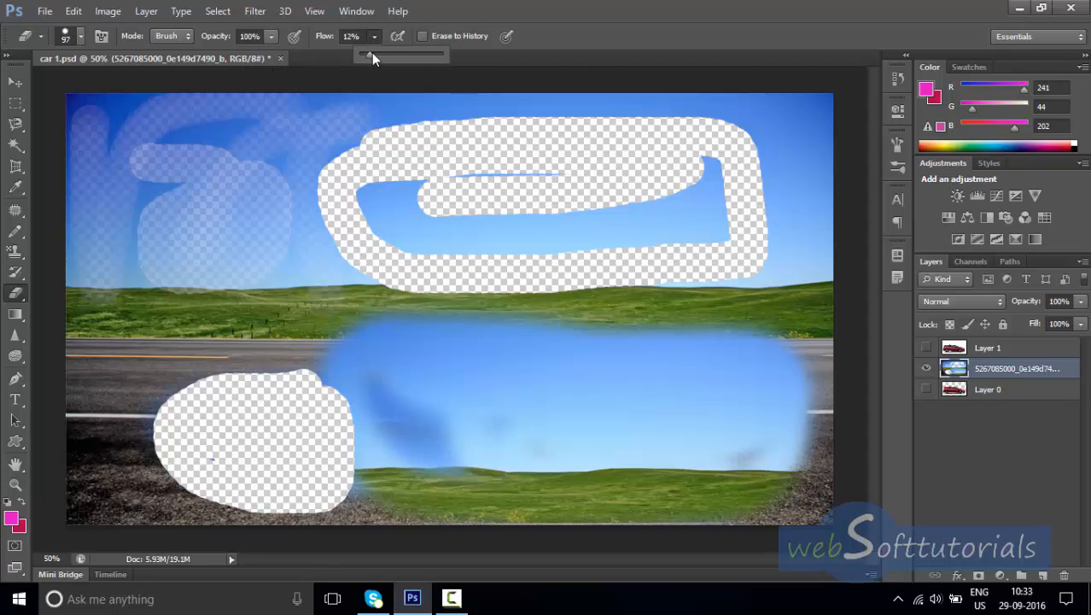
left_click(18, 294)
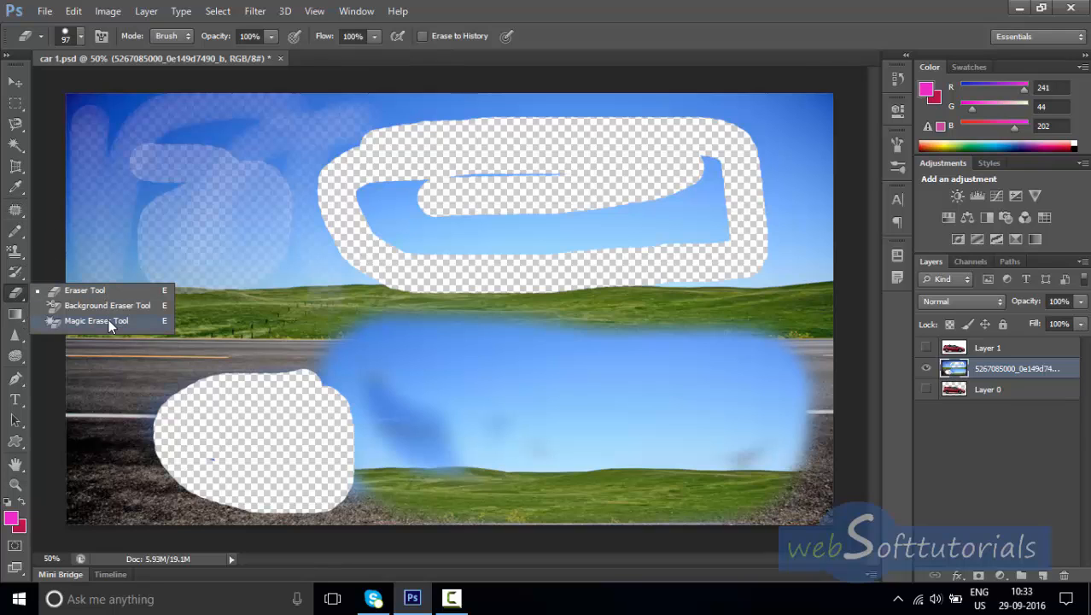
left_click(108, 320)
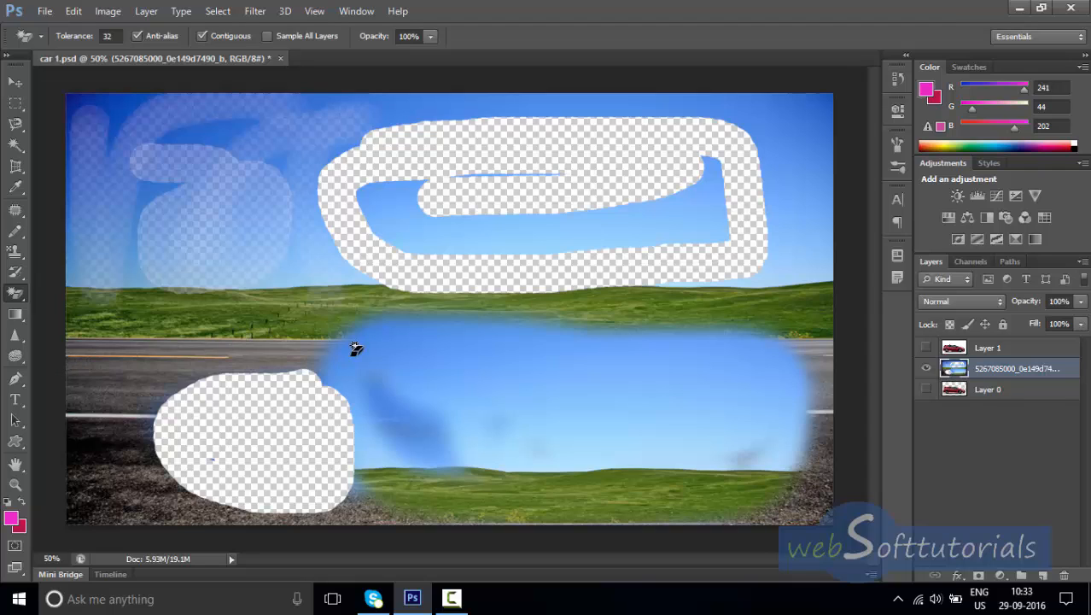
Remove the sky areas, part of the left road and the cloned lower grass with the Magic Eraser at tolerance 32.
left_click(816, 107)
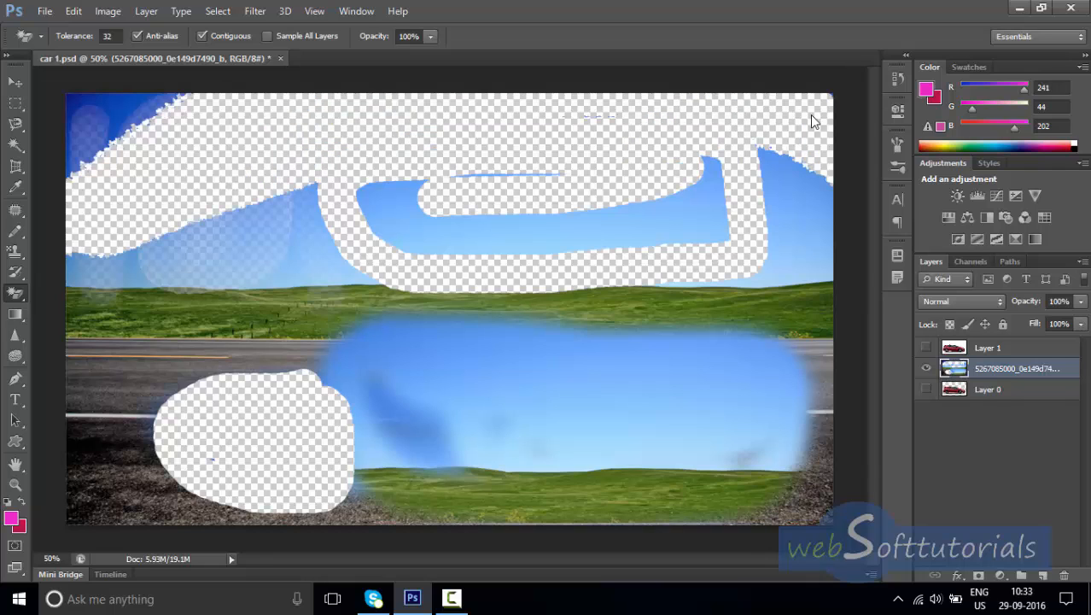
left_click(806, 207)
left_click(503, 231)
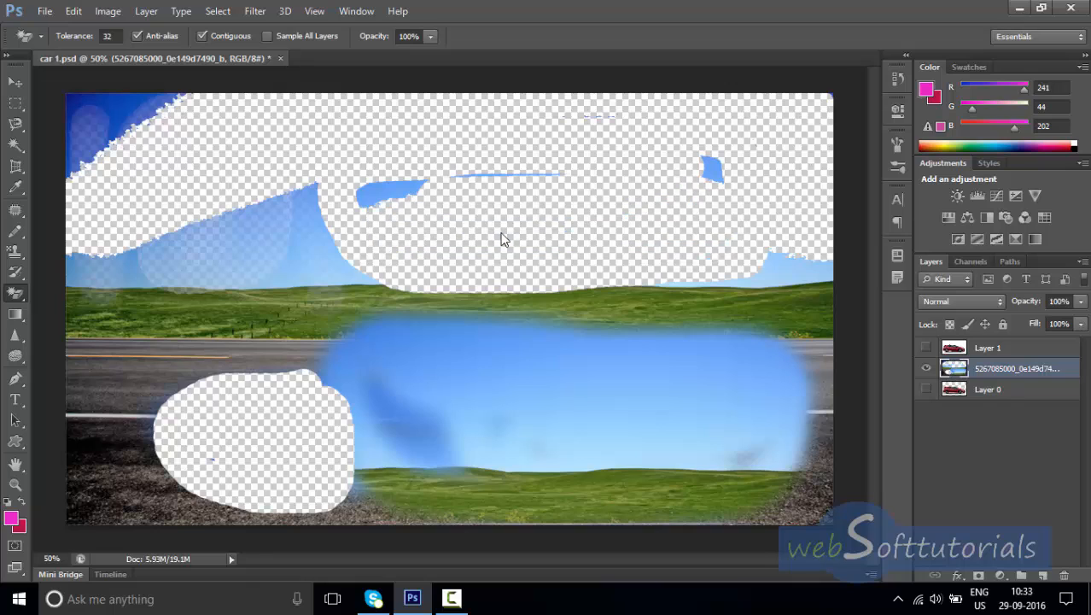
left_click(116, 106)
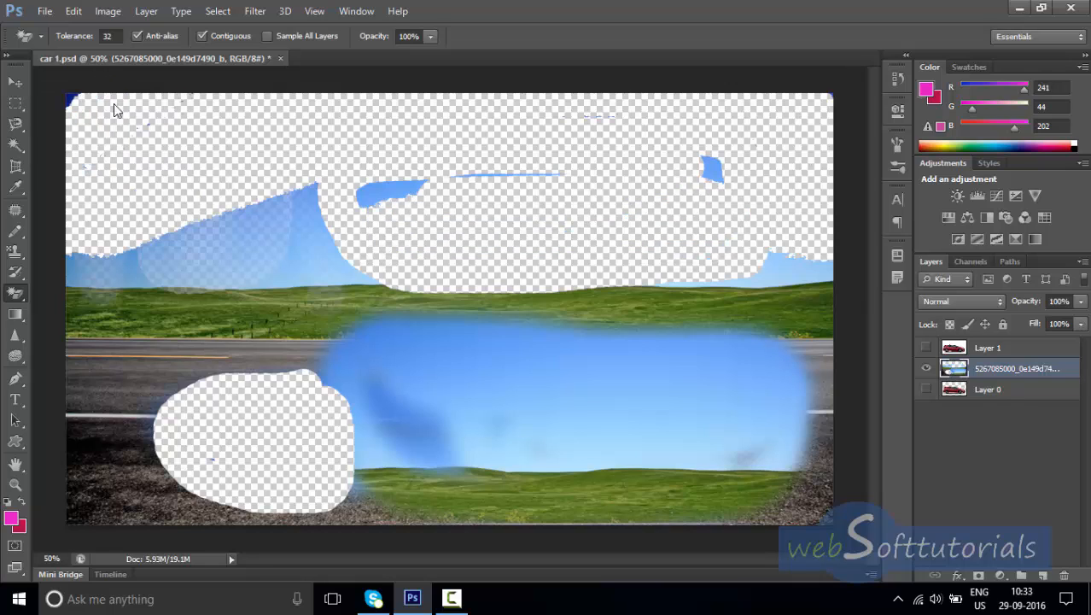
left_click(133, 360)
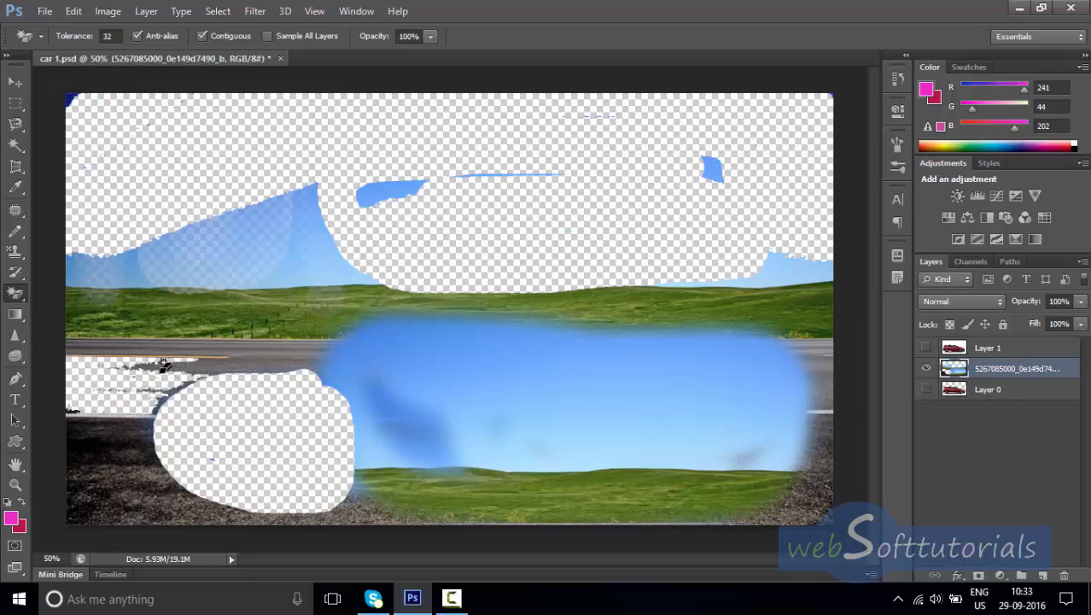
left_click(630, 484)
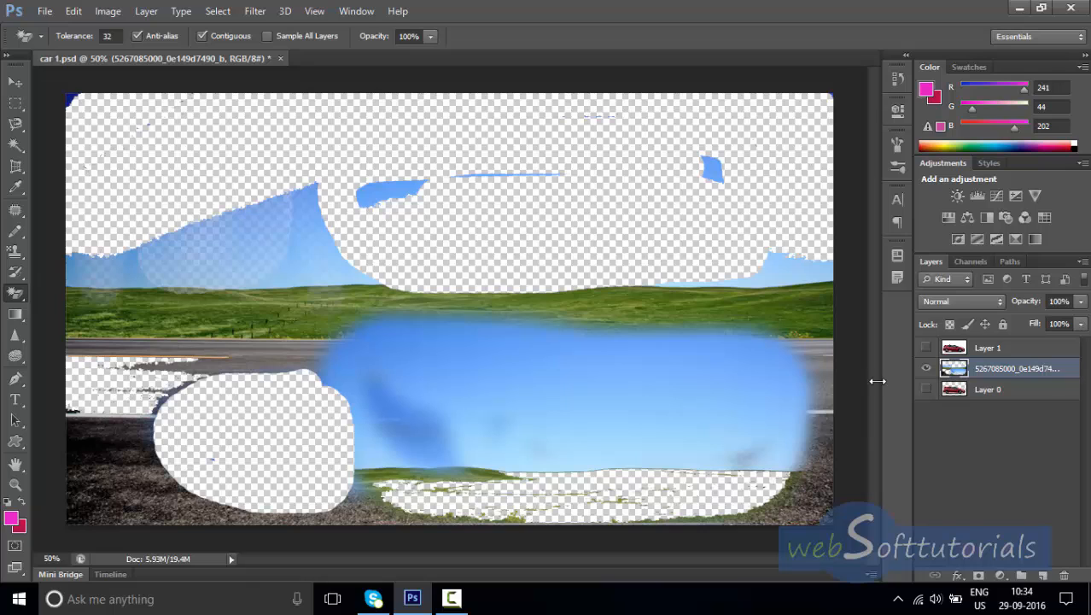
Undo all the Magic Eraser and Eraser edits on the road photo.
key("ctrl+alt+z")
key("ctrl+alt+z")
key("ctrl+alt+z")
key("ctrl+alt+z")
key("ctrl+alt+z")
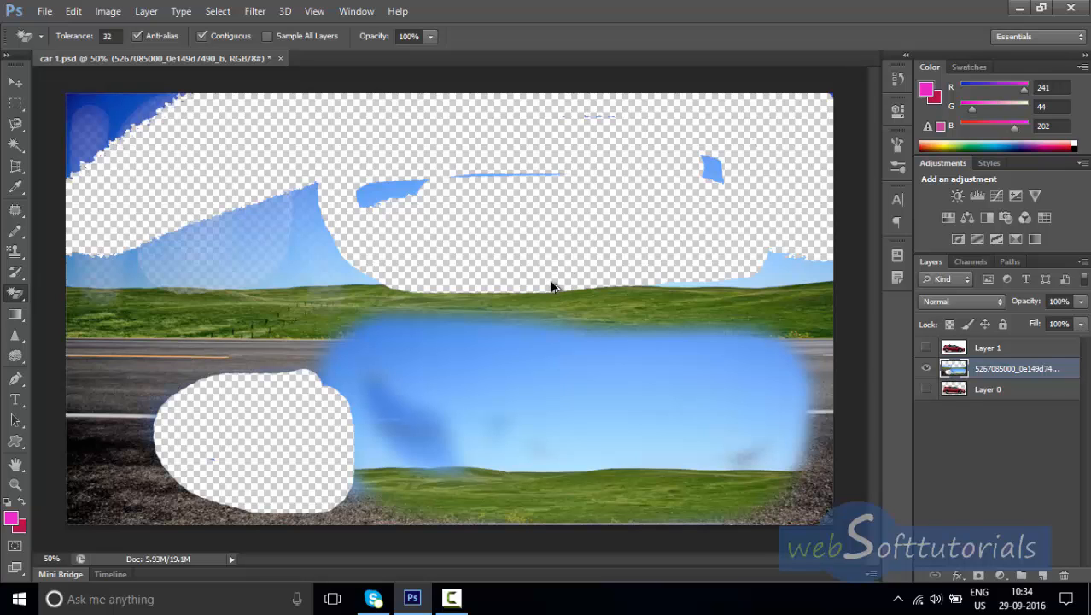
key("ctrl+alt+z")
key("ctrl+alt+z")
key("ctrl+alt+z")
key("ctrl+alt+z")
key("ctrl+alt+z")
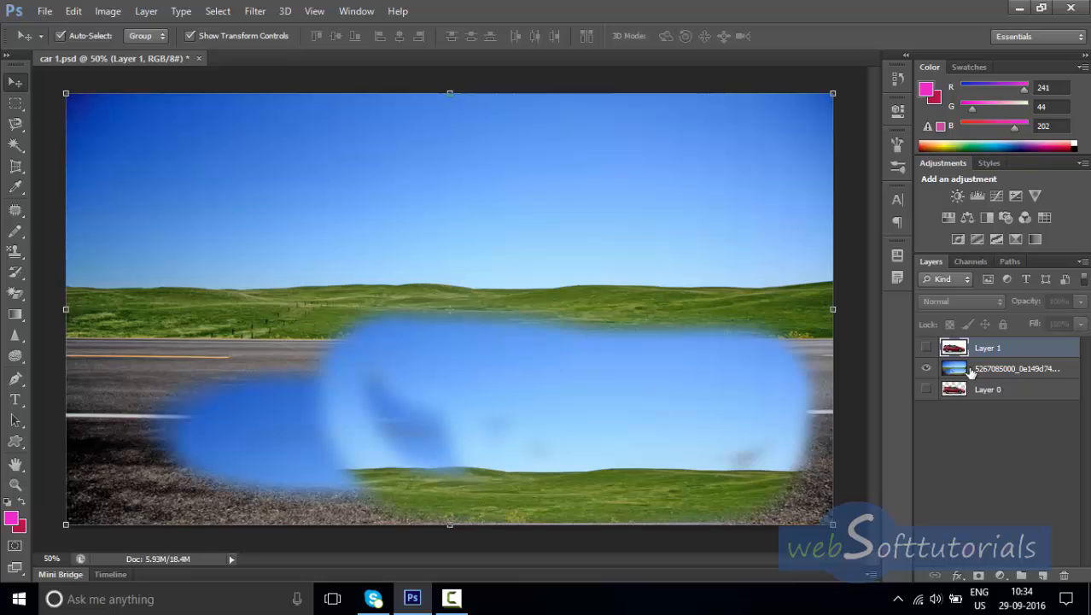
Select the road photo layer and draw red-to-green linear gradients over it, first steeply downward, finally from the left edge to the right.
left_click(982, 371)
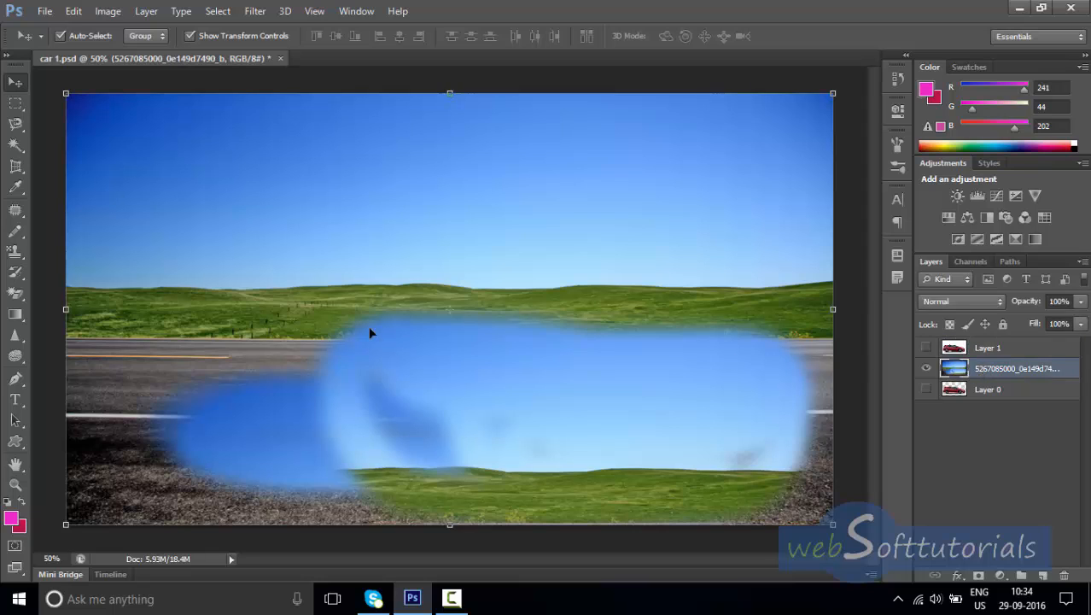
left_click_drag(13, 311, 103, 311)
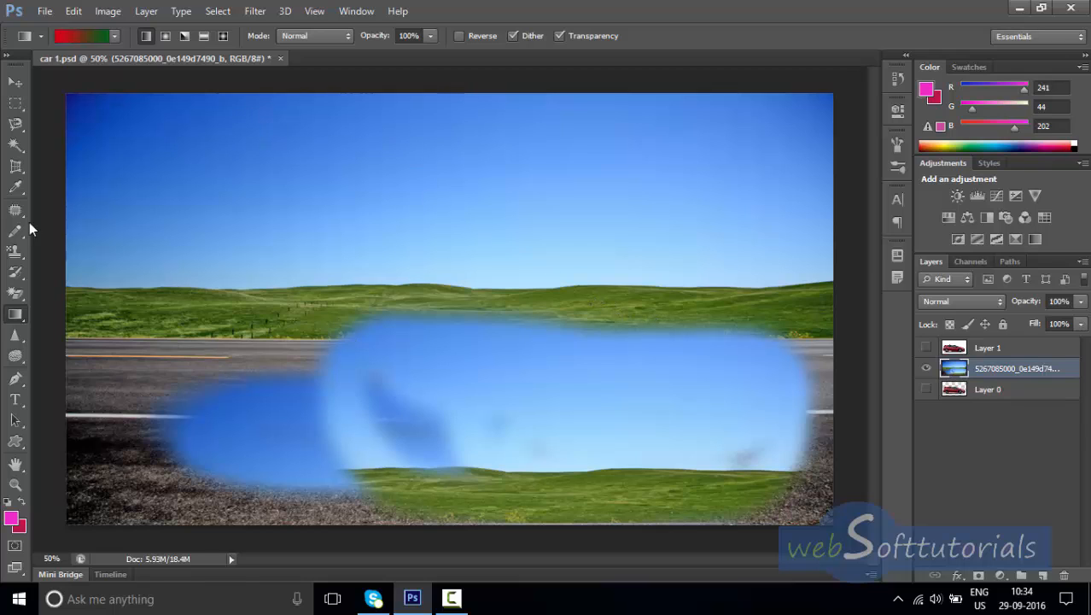
left_click_drag(20, 315, 21, 316)
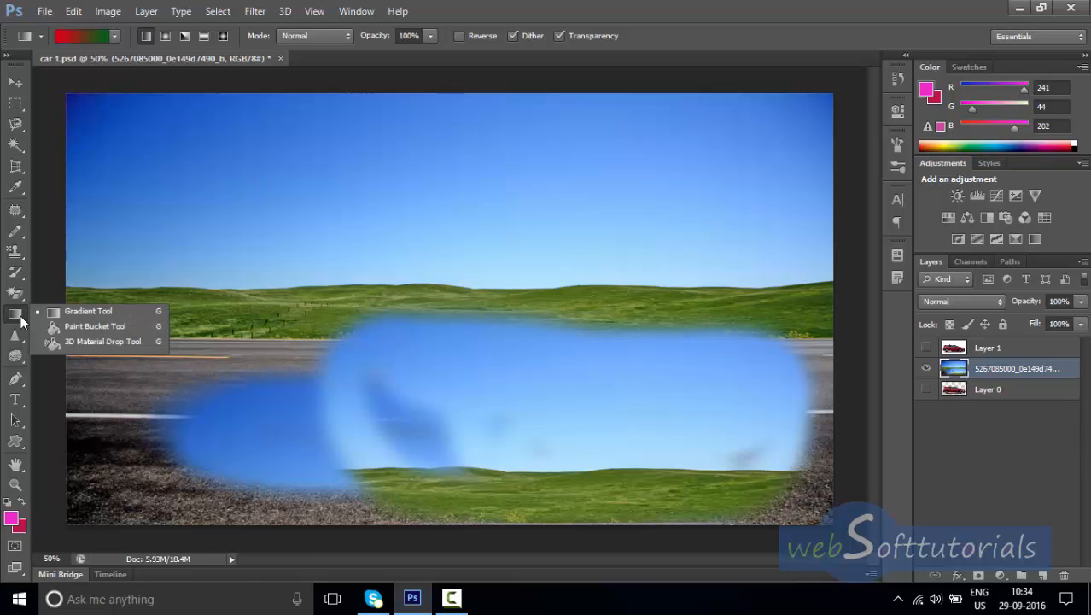
left_click_drag(91, 313, 99, 314)
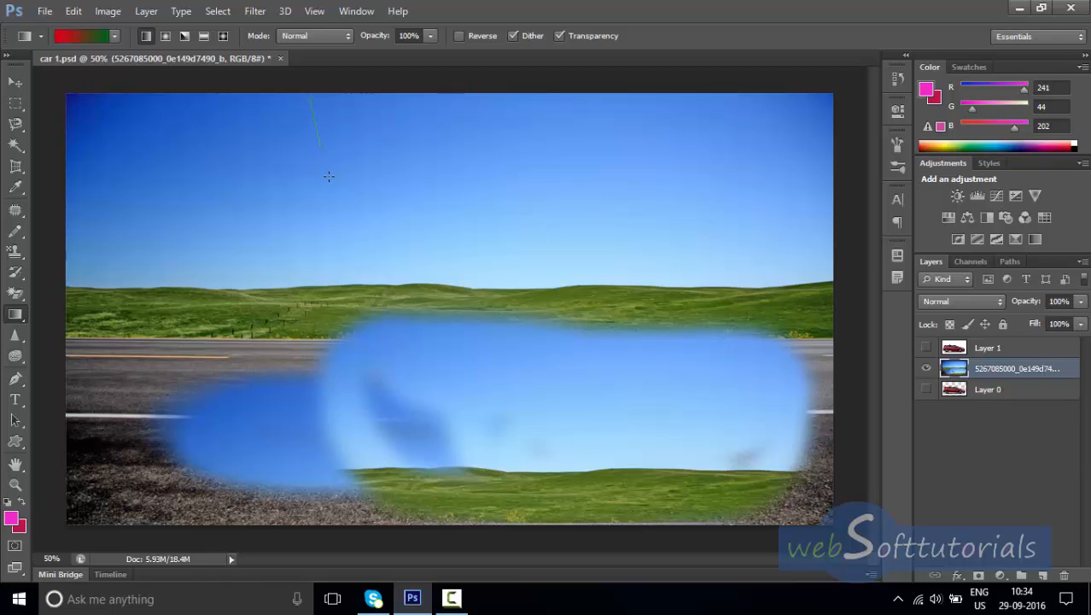
left_click_drag(342, 232, 391, 440)
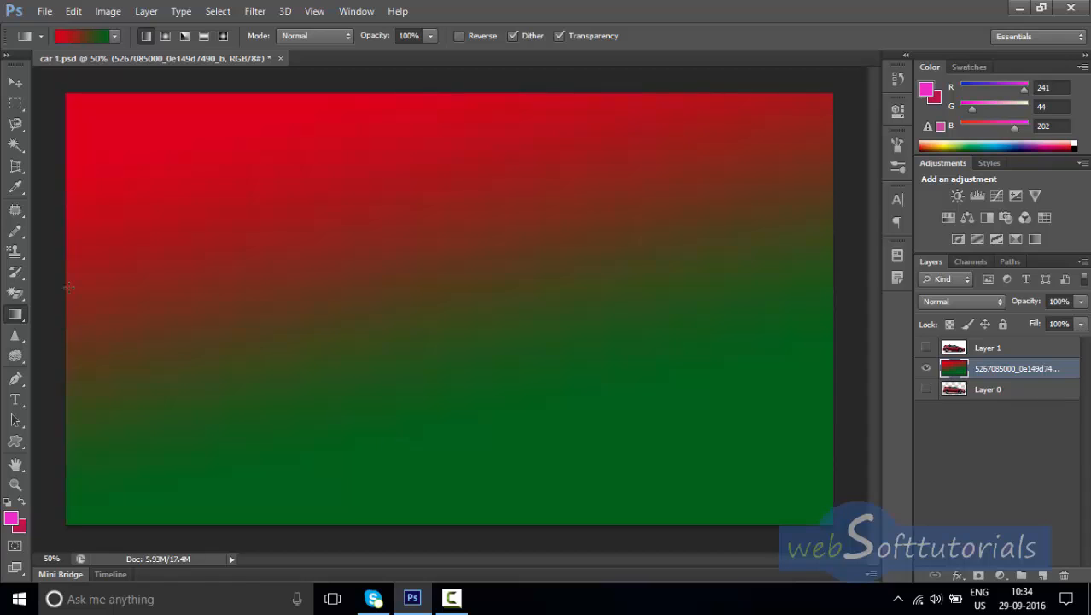
left_click_drag(68, 286, 815, 252)
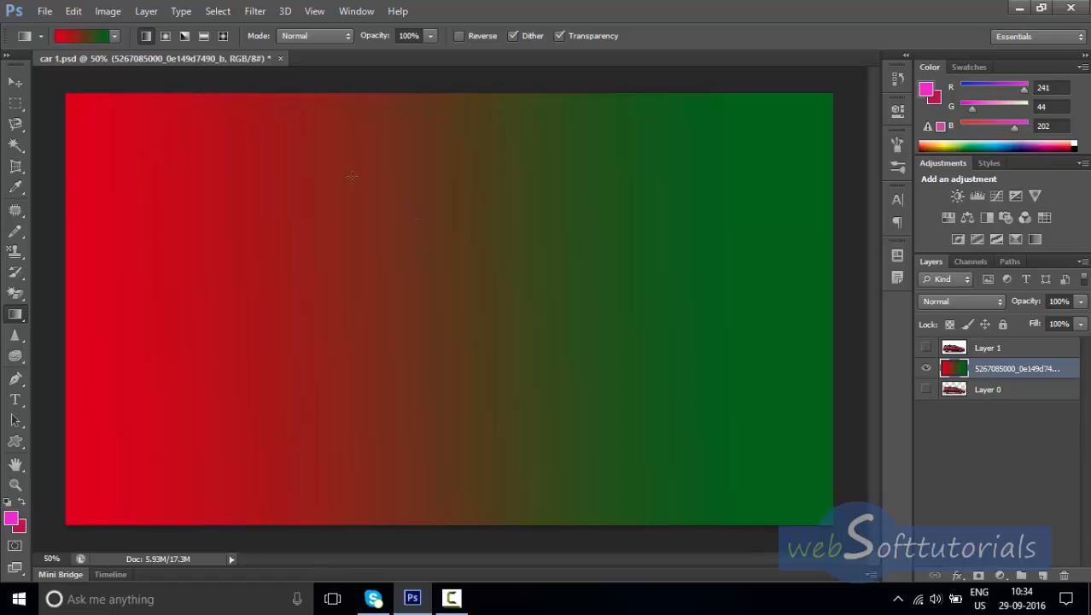
Choose the black-to-white gradient preset and draw it steeply downward over the road photo layer.
left_click(114, 36)
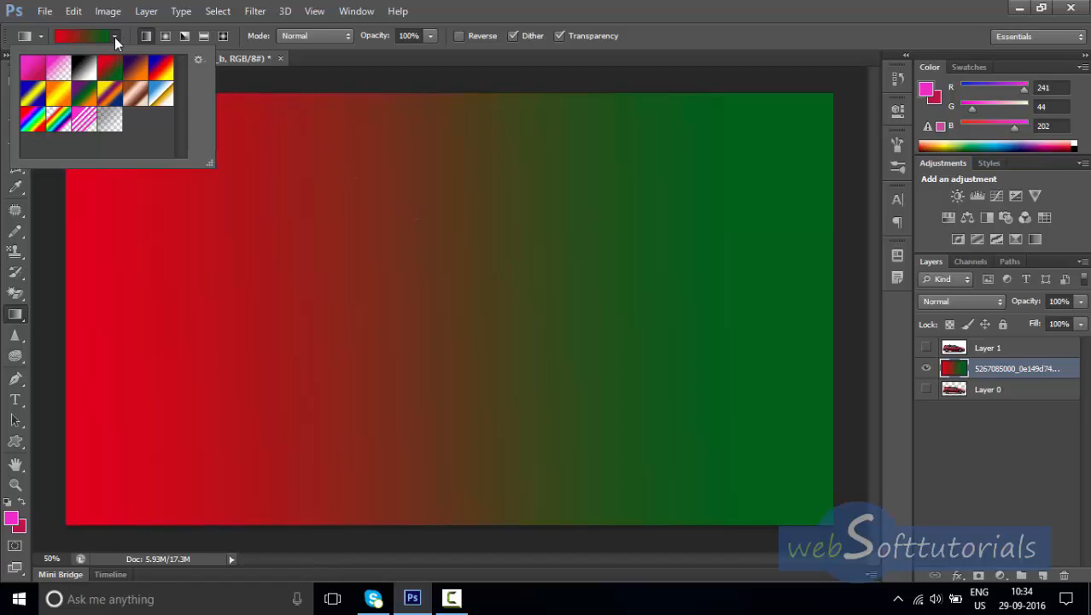
left_click(84, 72)
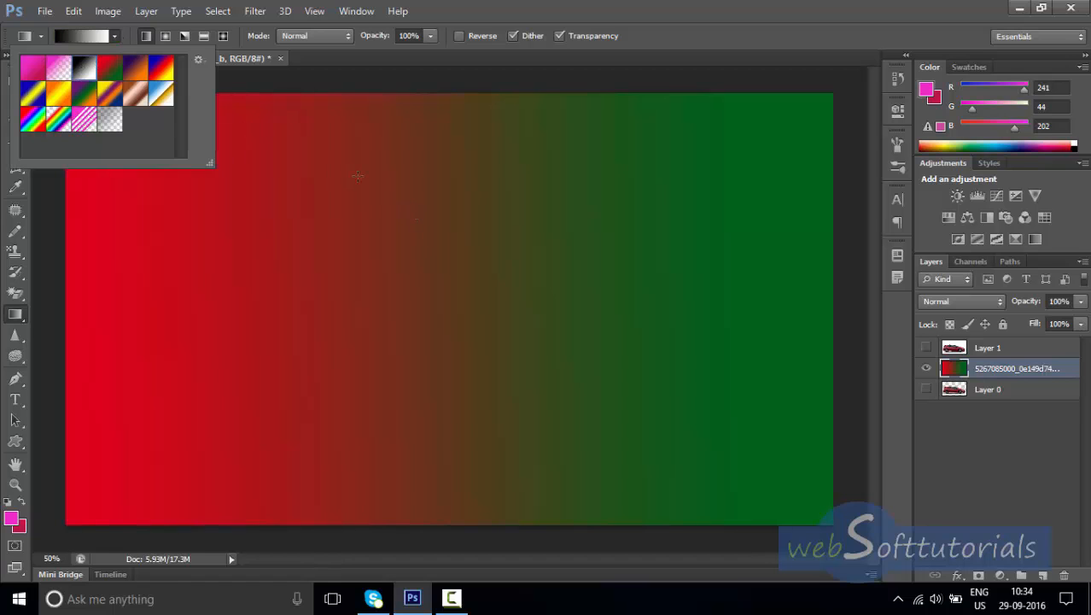
left_click(358, 176)
left_click_drag(337, 117, 388, 381)
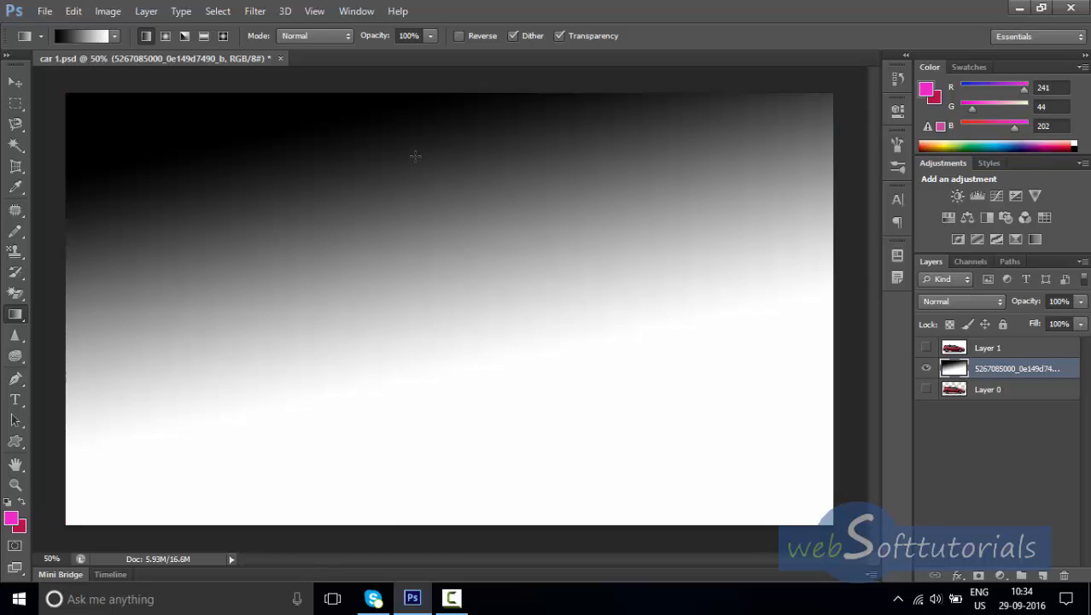
Open the gradient presets for the Gradient tool.
left_click(115, 37)
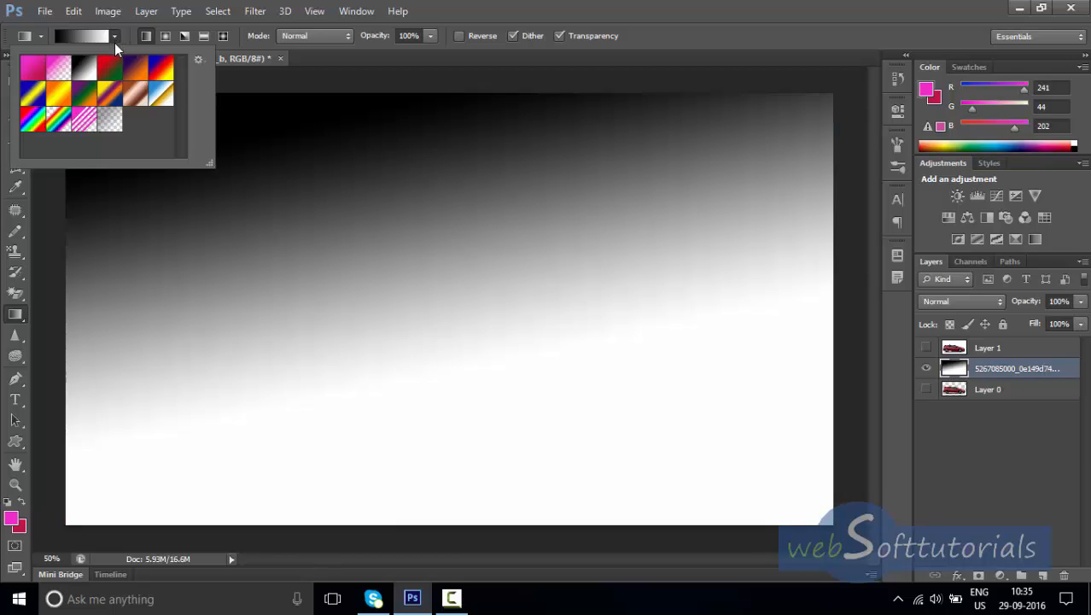
Fill the background photo layer with the Blue, Red, Yellow linear gradient preset, running from the upper edge downward.
left_click(160, 75)
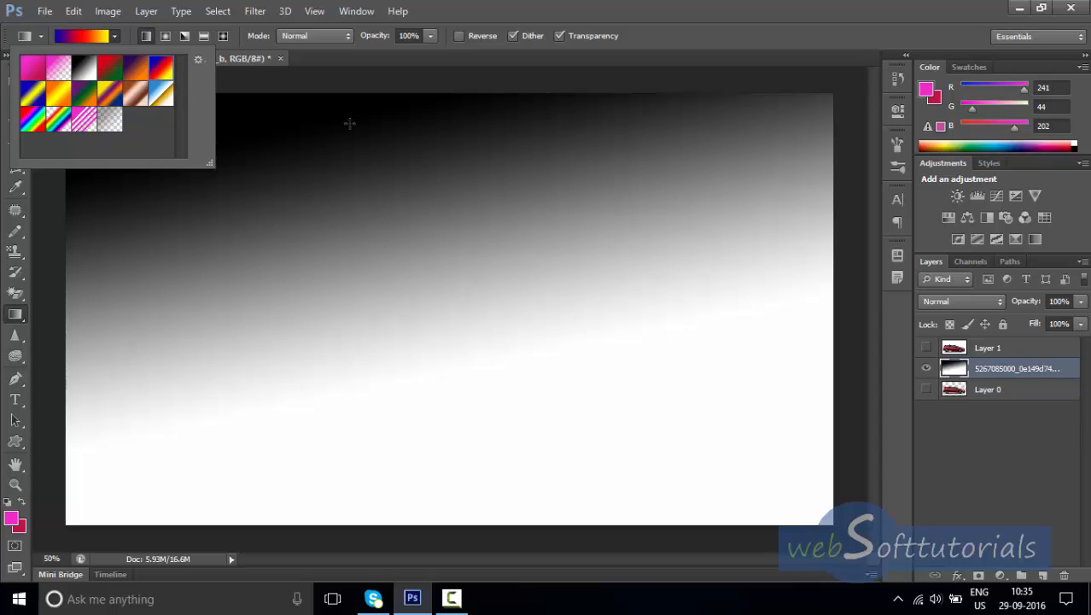
left_click_drag(349, 120, 415, 466)
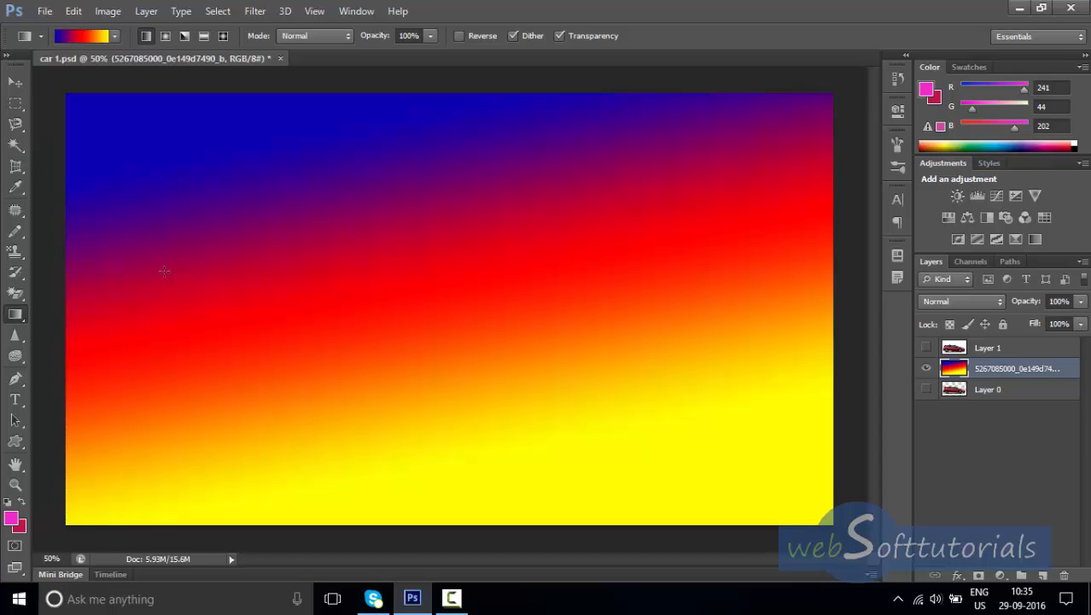
Edit the gradient by moving the red middle stop to 40% and recolouring it a very dark, nearly black red.
left_click(88, 36)
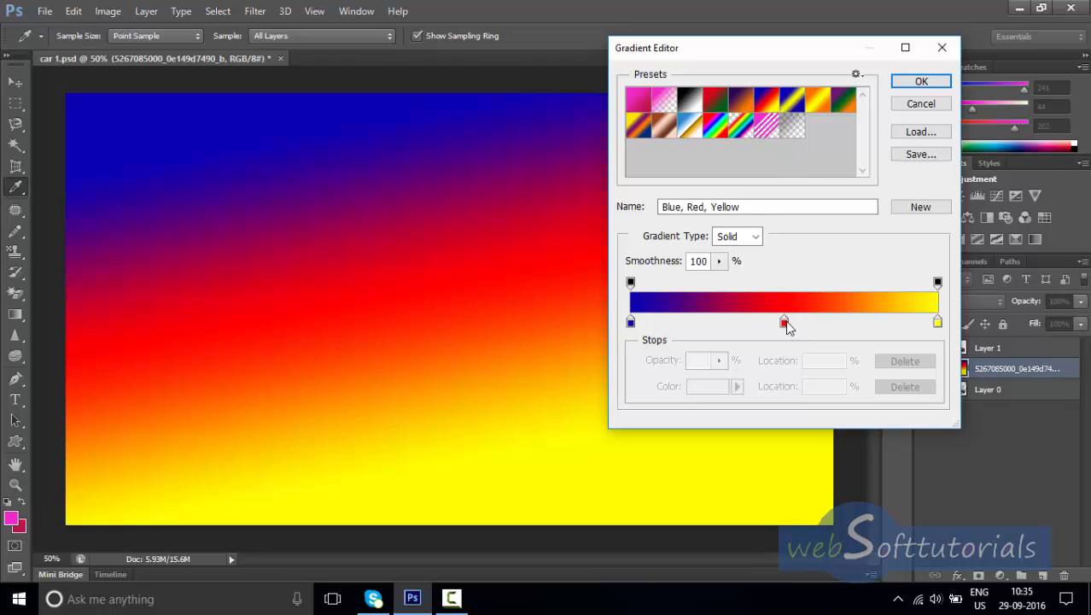
left_click_drag(784, 320, 753, 320)
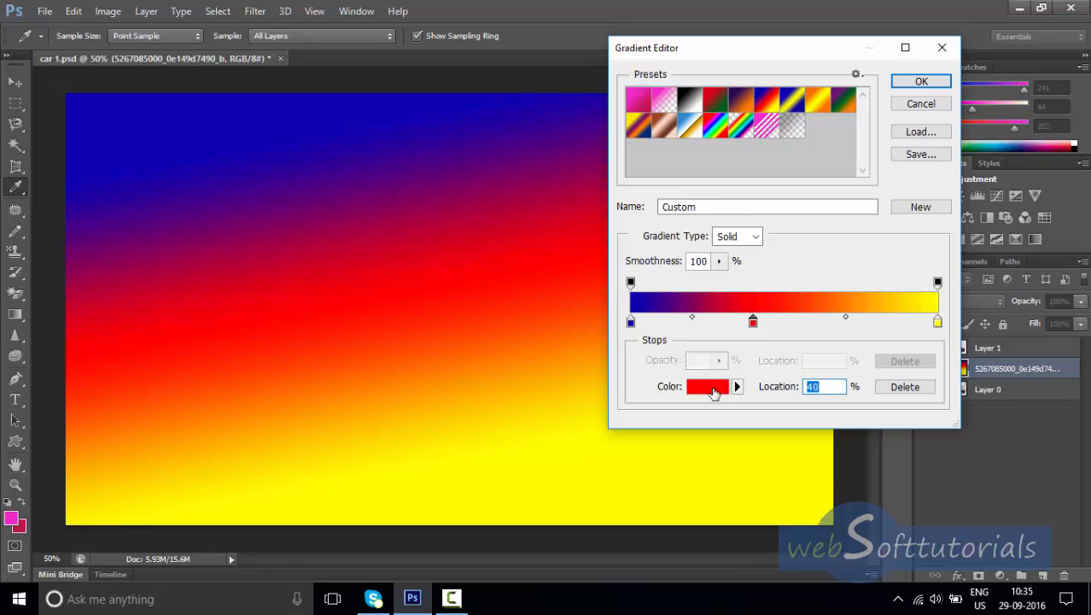
left_click(713, 391)
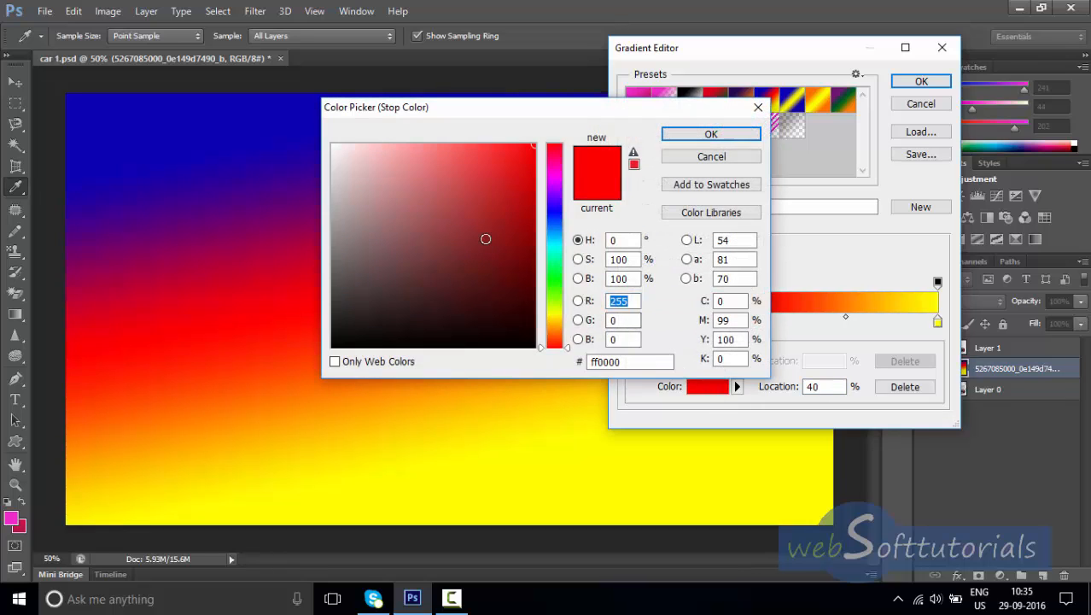
left_click_drag(498, 298, 506, 319)
left_click(709, 134)
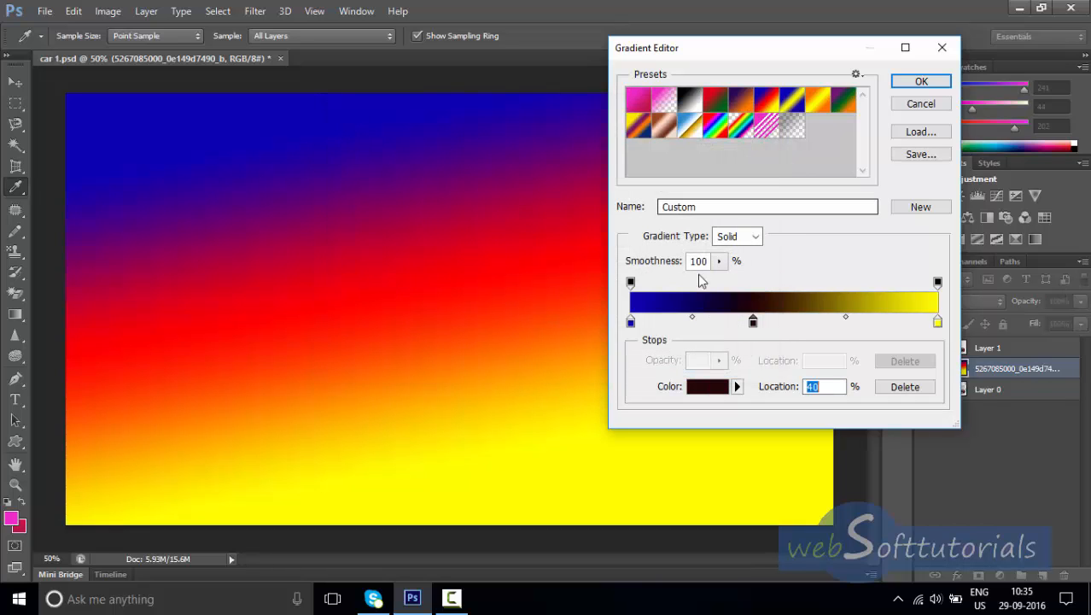
Change the gradient's start stop at 0% from blue to orange (#ffa304).
left_click(630, 325)
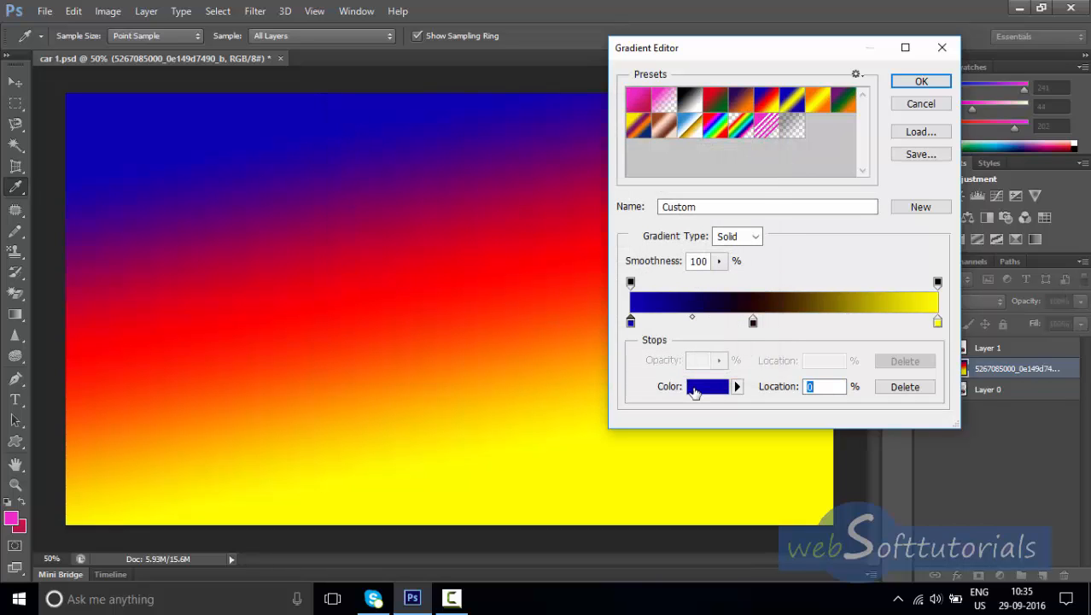
left_click(694, 386)
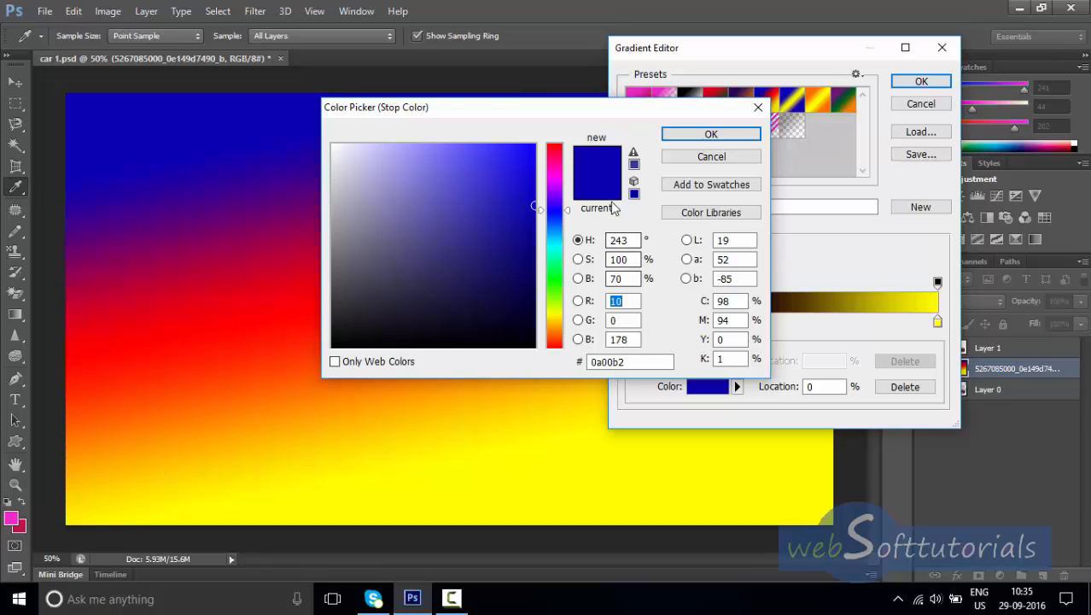
left_click(556, 178)
left_click_drag(557, 183, 559, 331)
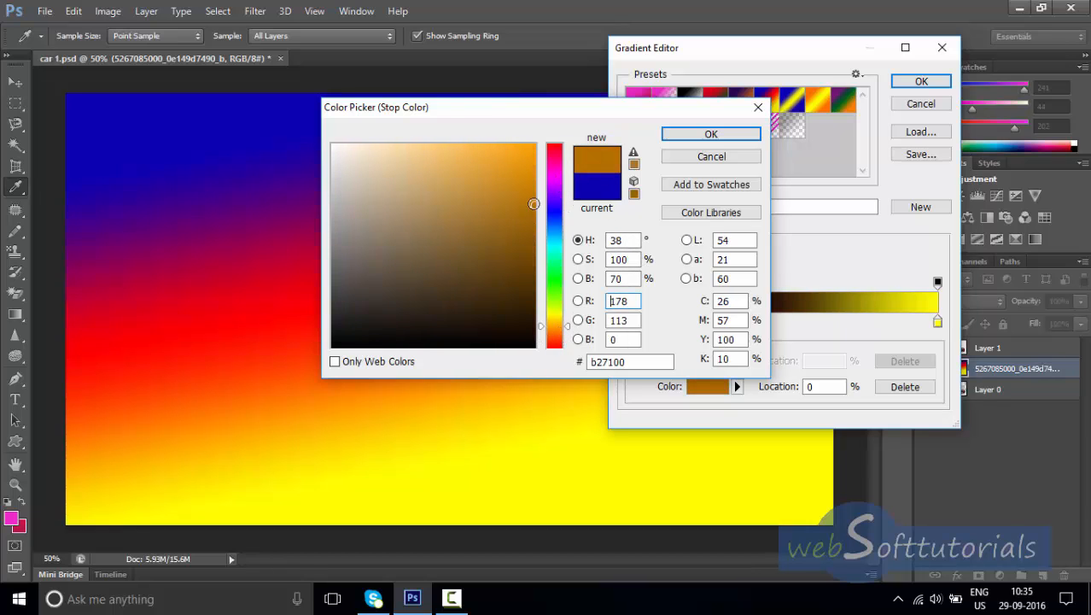
left_click_drag(538, 203, 531, 146)
left_click(722, 137)
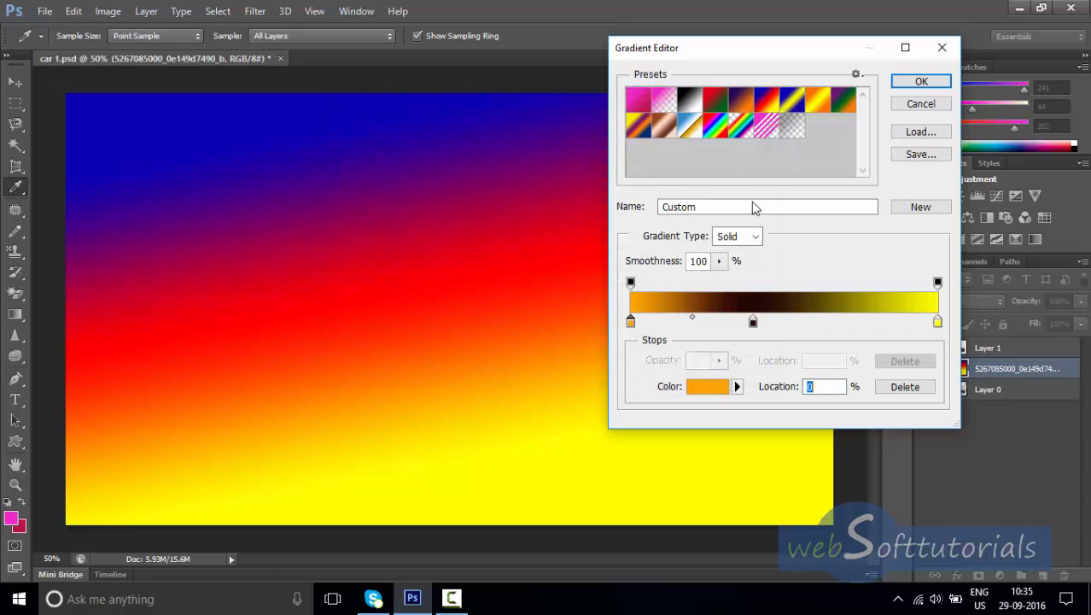
left_click(705, 387)
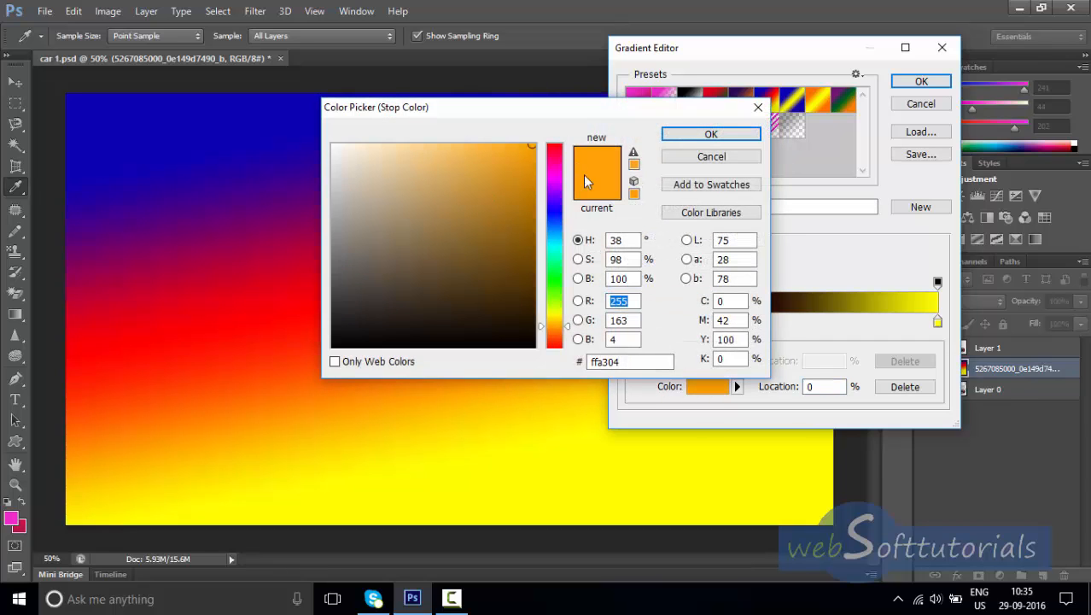
left_click(729, 136)
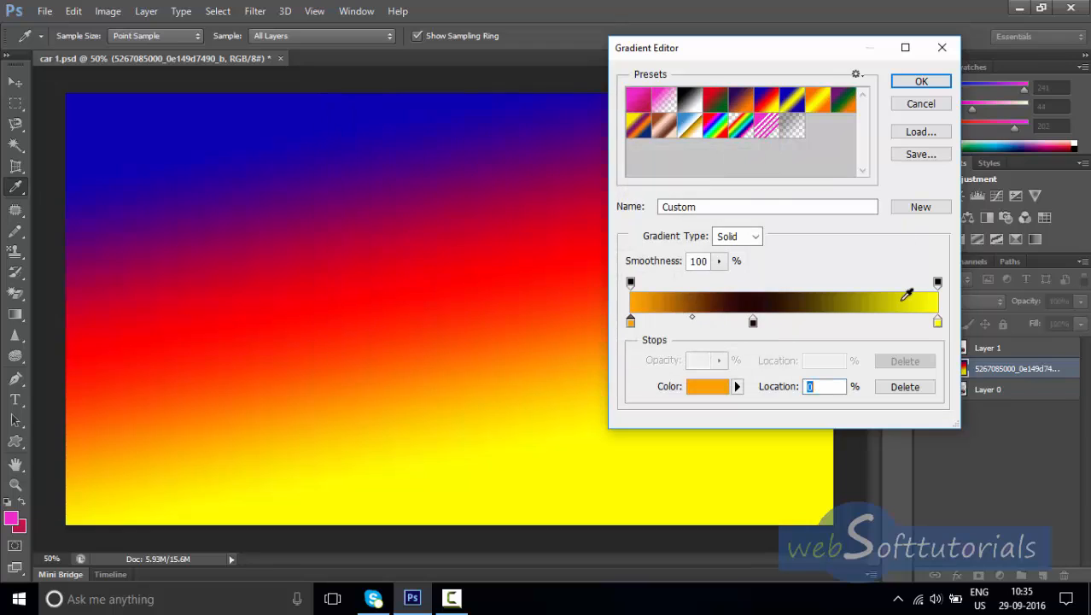
Change the gradient's end stop at 100% to magenta and apply the customized gradient.
left_click(938, 324)
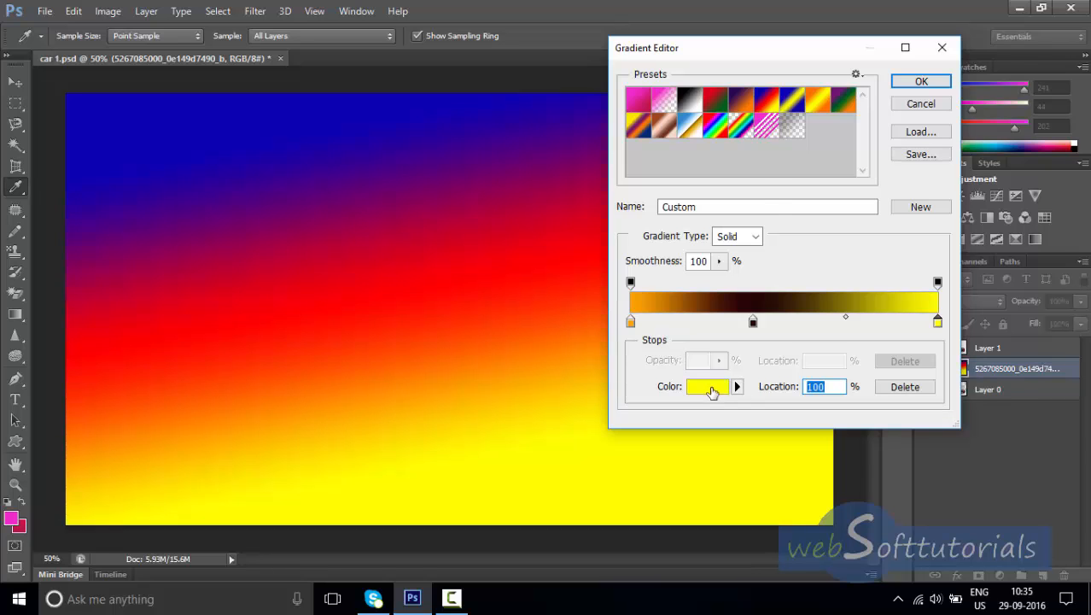
left_click(713, 390)
left_click(557, 181)
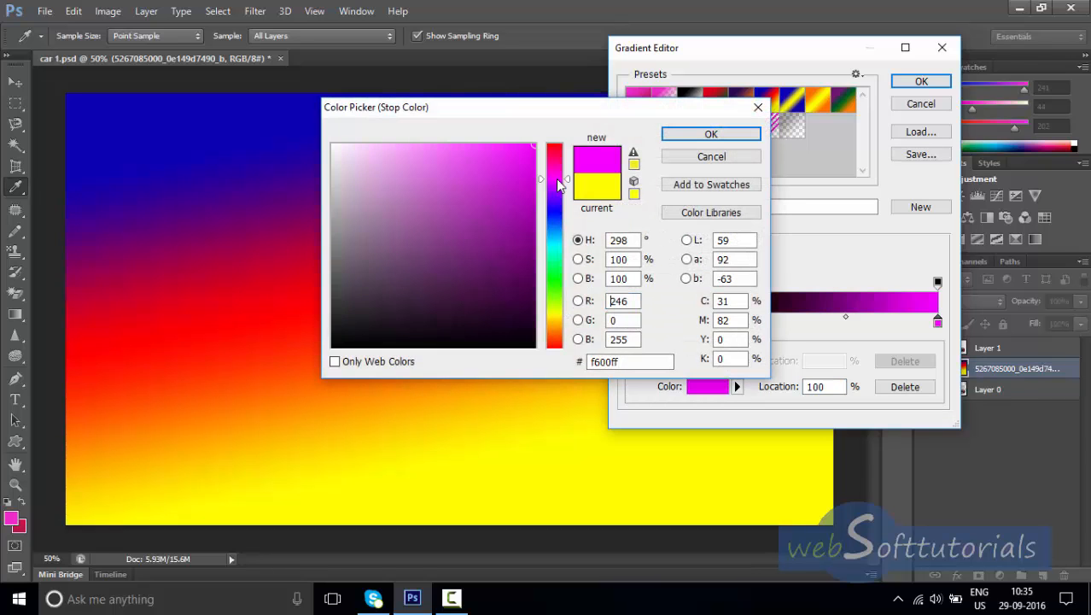
left_click_drag(557, 182, 557, 180)
left_click(709, 135)
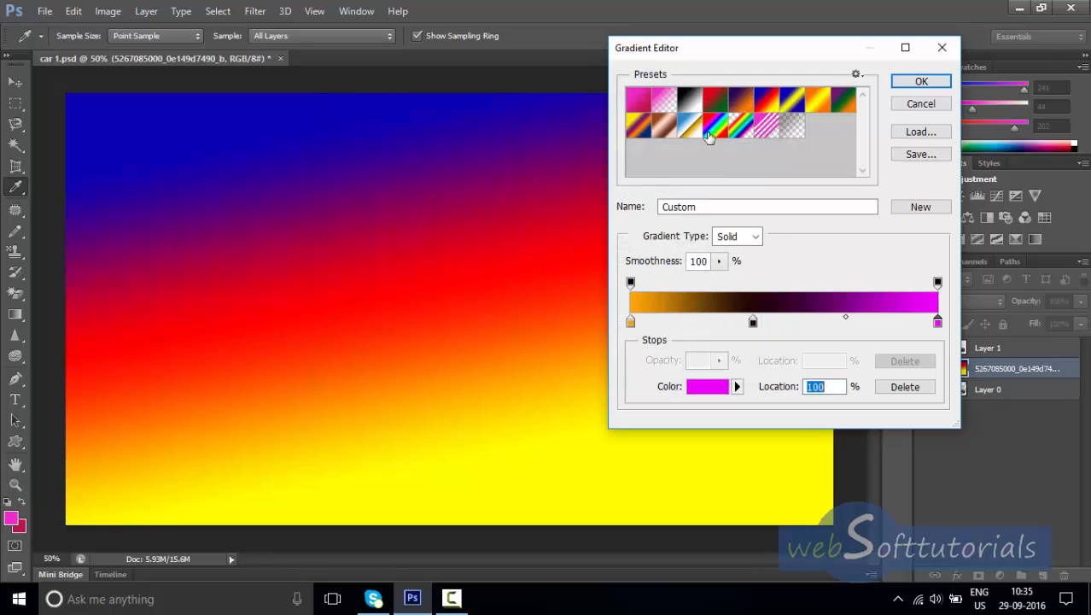
left_click(922, 82)
Refill the background photo layer with the custom orange-black-magenta gradient several times, varying its direction and length.
left_click_drag(427, 128, 440, 301)
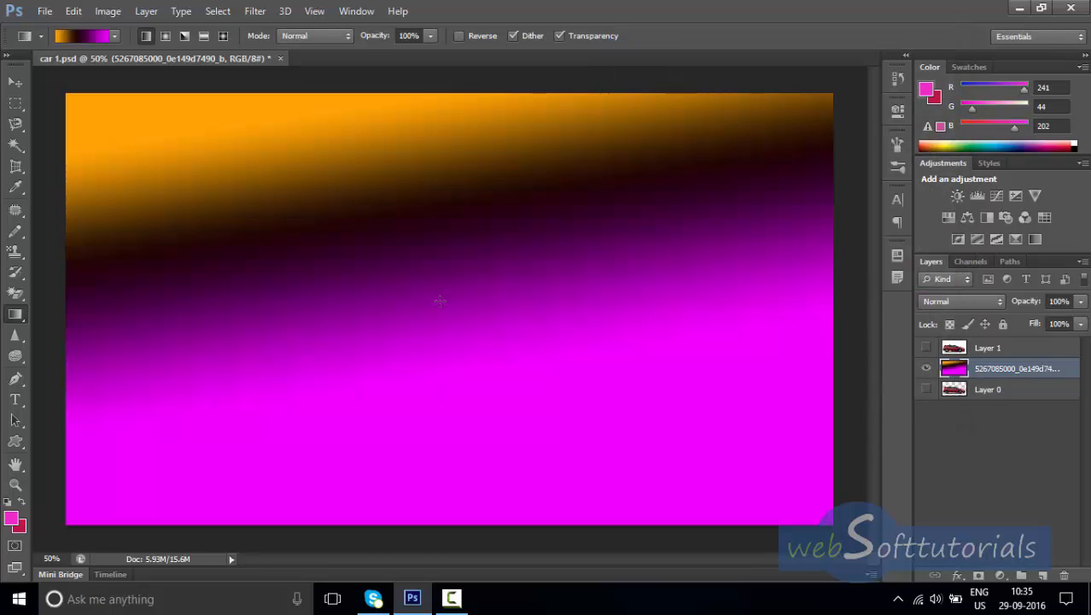
left_click_drag(402, 177, 632, 275)
left_click_drag(87, 264, 557, 264)
left_click_drag(515, 495, 517, 499)
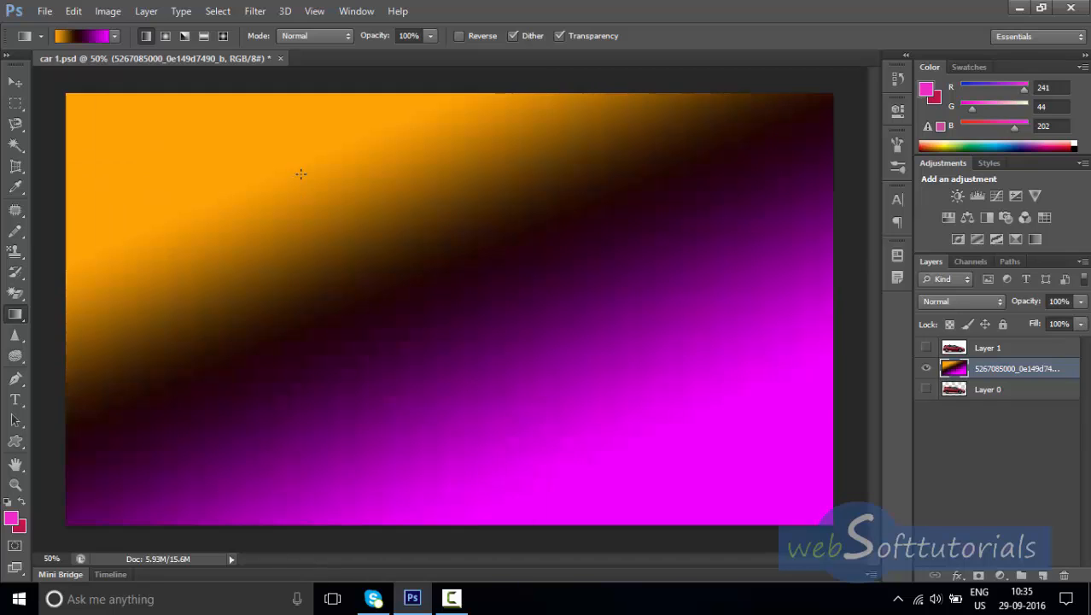
left_click_drag(347, 216, 401, 425)
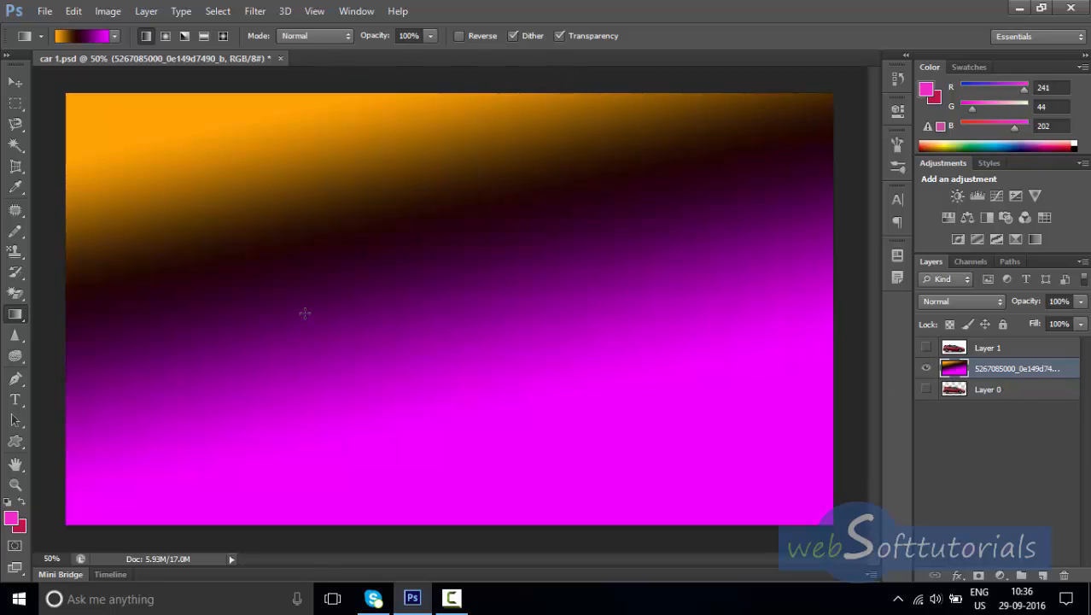
Undo the gradient fills step by step until the sky-and-road photo is restored on the background layer.
key("ctrl+alt+z")
key("ctrl+alt+z")
key("ctrl+alt+z")
key("ctrl+alt+z")
key("ctrl+alt+z")
key("ctrl+alt+z")
key("ctrl+alt+z")
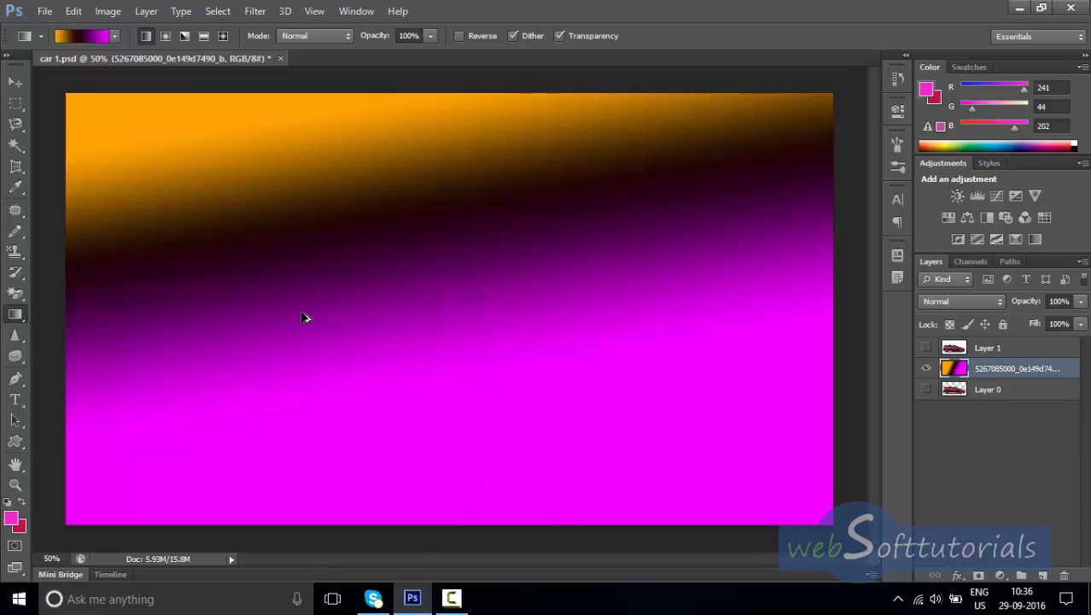
key("ctrl+alt+z")
key("ctrl+alt+z")
key("ctrl+alt+z")
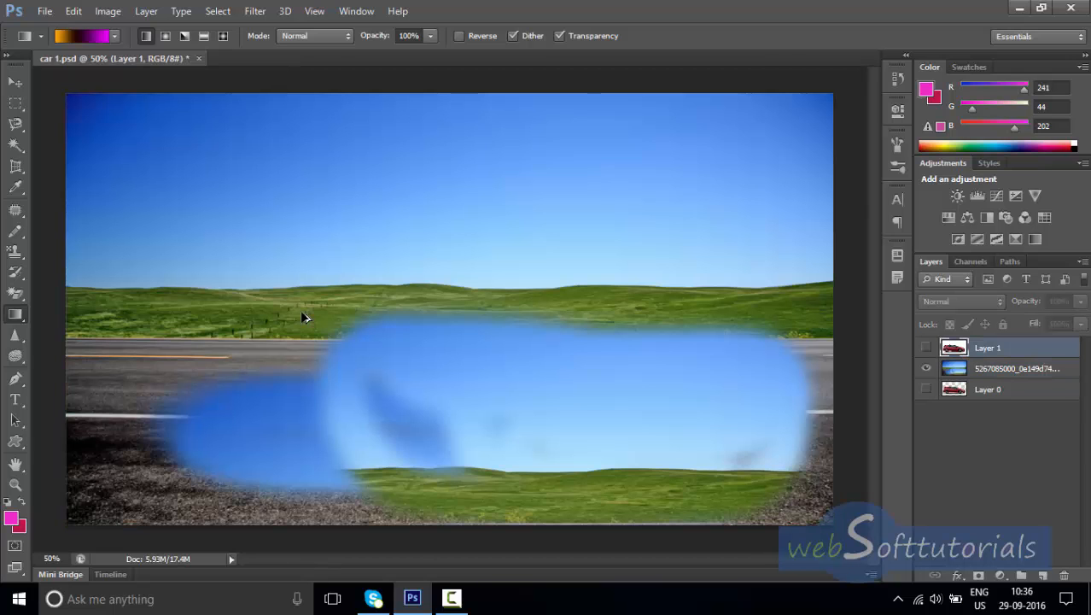
Switch to the Paint Bucket Tool and make Layer 1 with the red car visible.
right_click(17, 318)
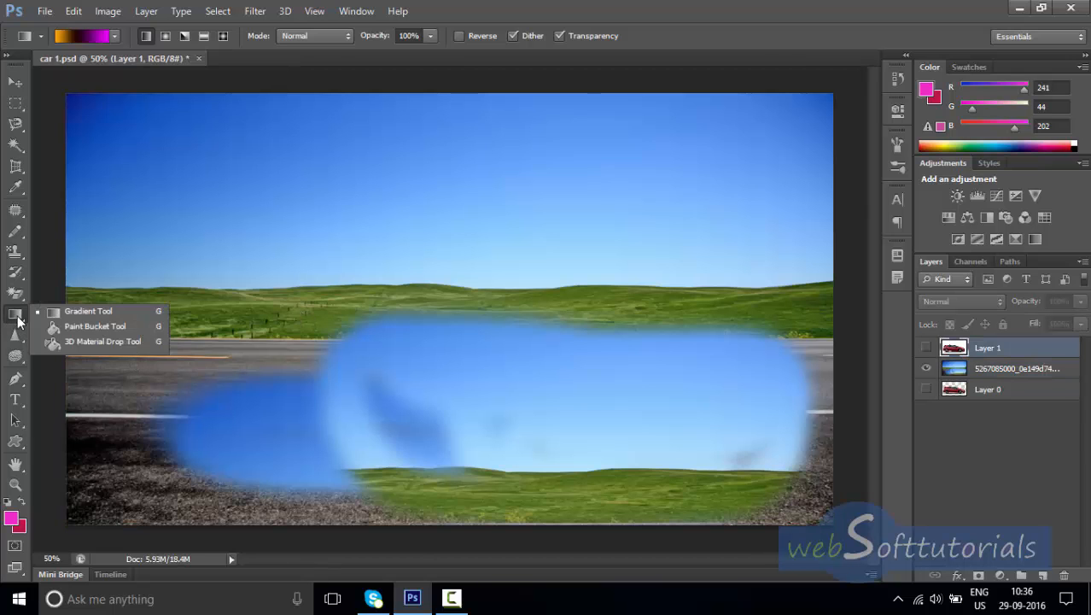
left_click(109, 328)
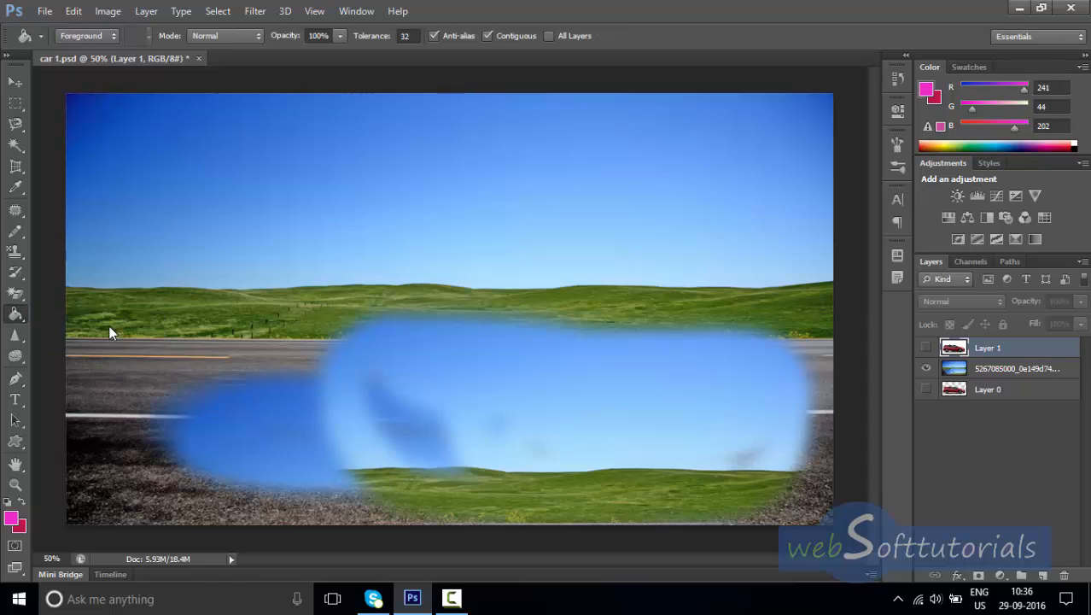
left_click(926, 347)
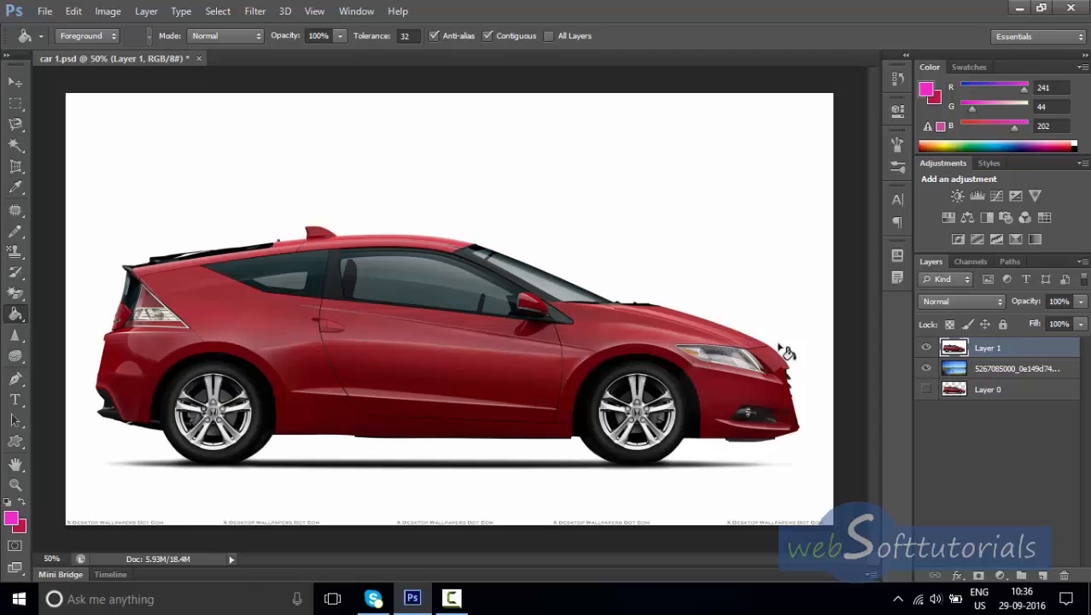
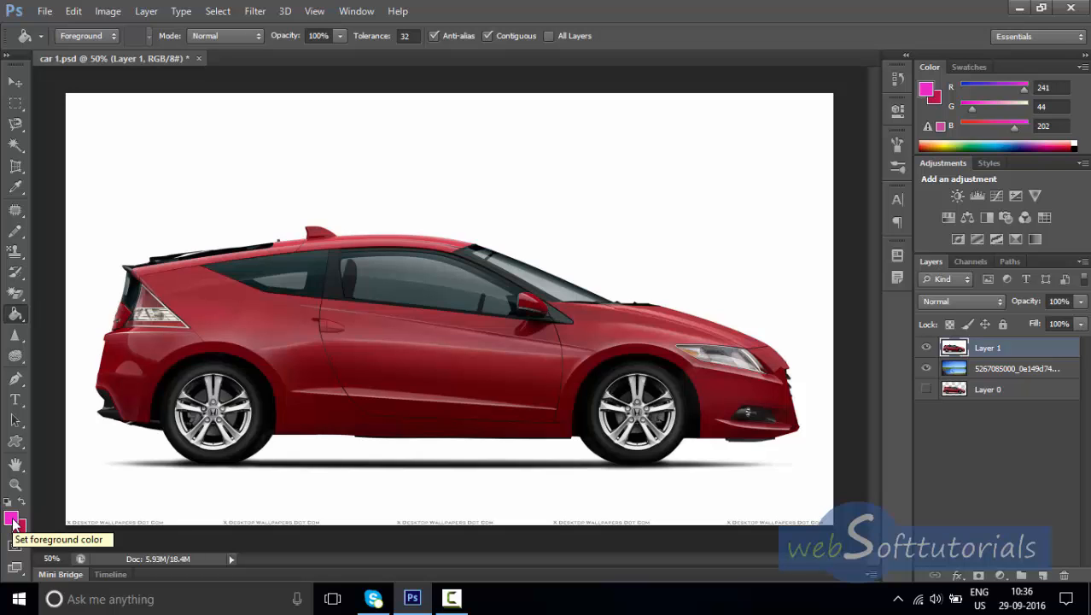
Set the foreground color to bright blue (#194ffd) for the Paint Bucket Tool.
left_click(12, 519)
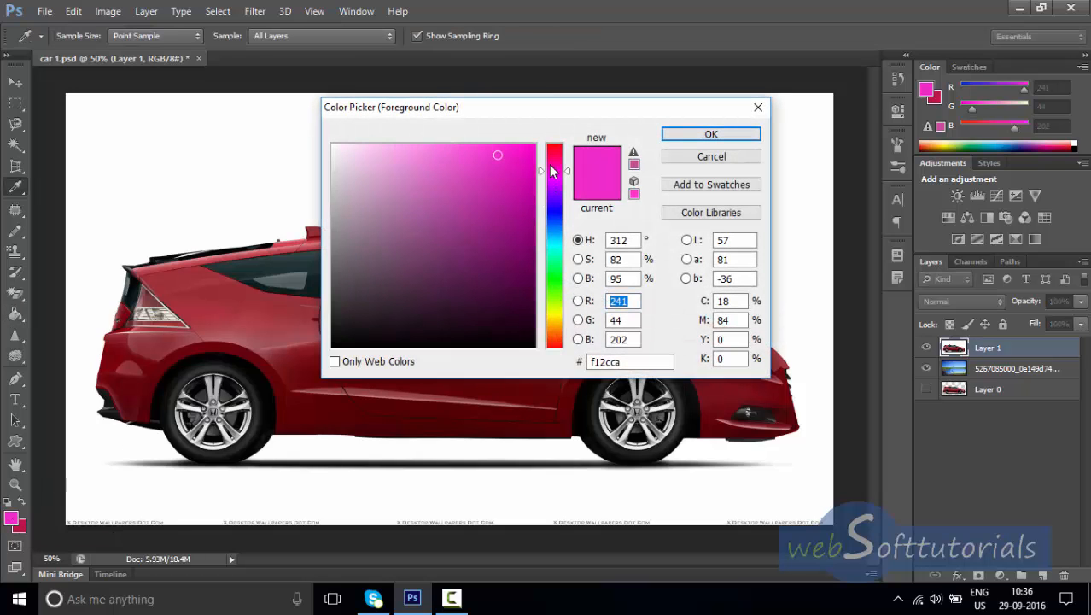
mouse_move(550, 172)
left_mouse_down()
mouse_move(555, 150)
mouse_move(552, 219)
mouse_move(514, 146)
left_mouse_up()
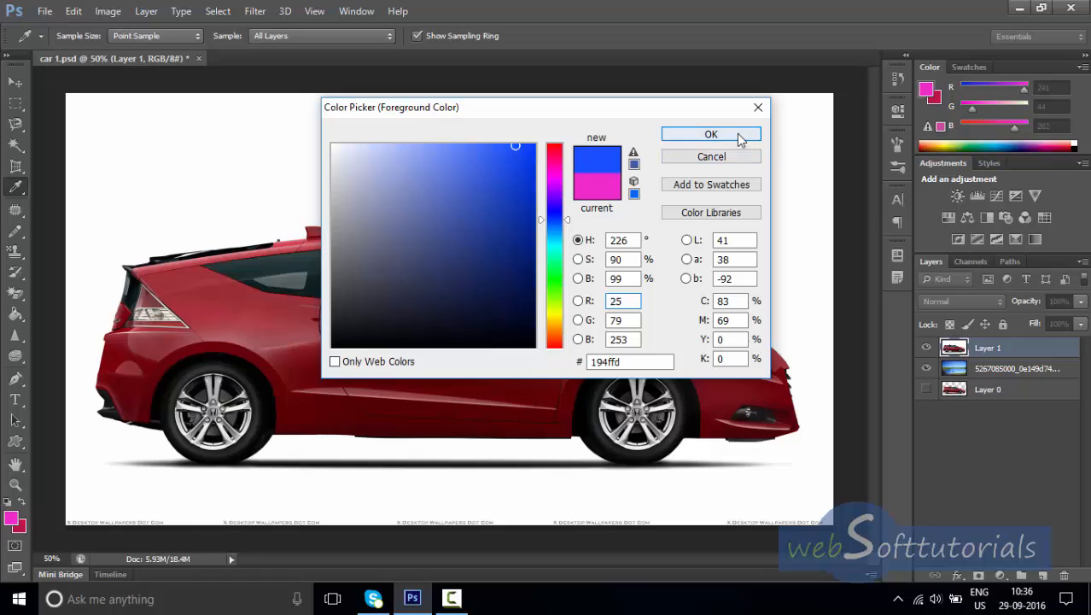
left_click(711, 135)
key("g")
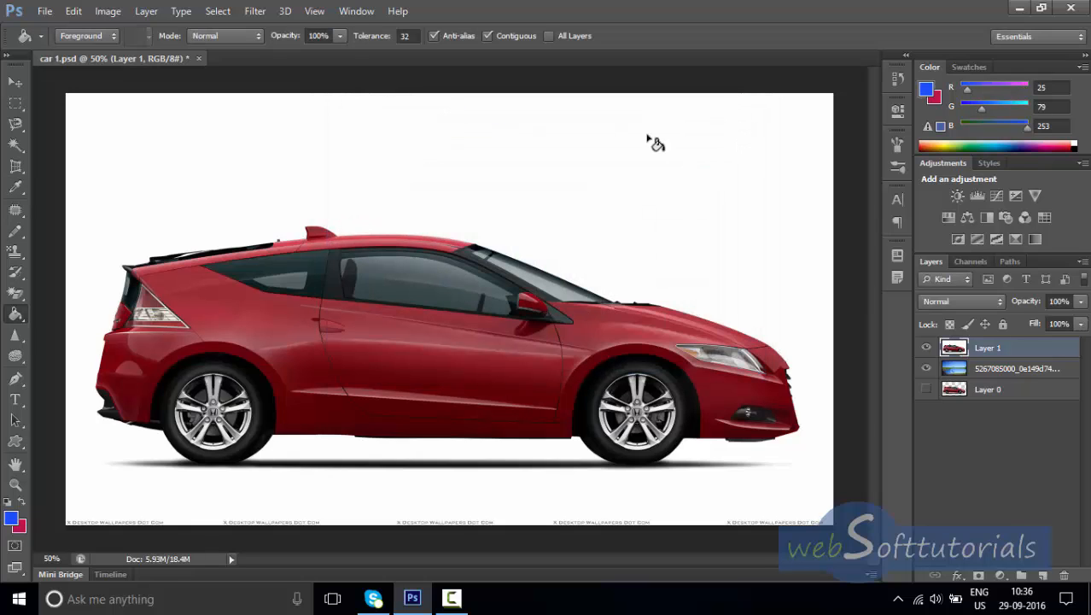
Fill the white background around the car and the white gap beneath it with blue, undoing the stray fill on the bodywork.
left_click(180, 137)
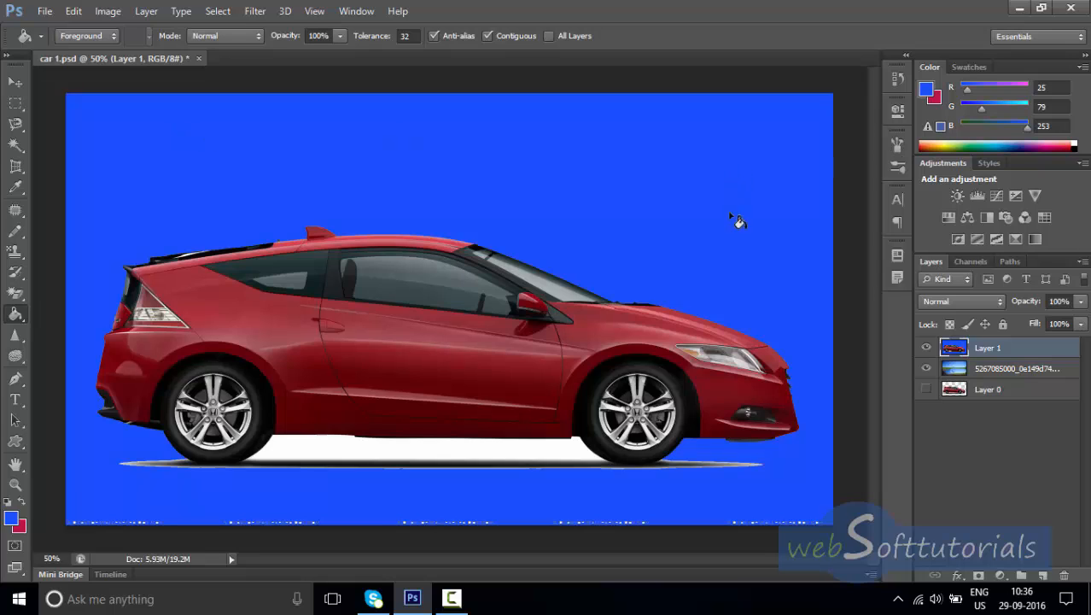
left_click(311, 433)
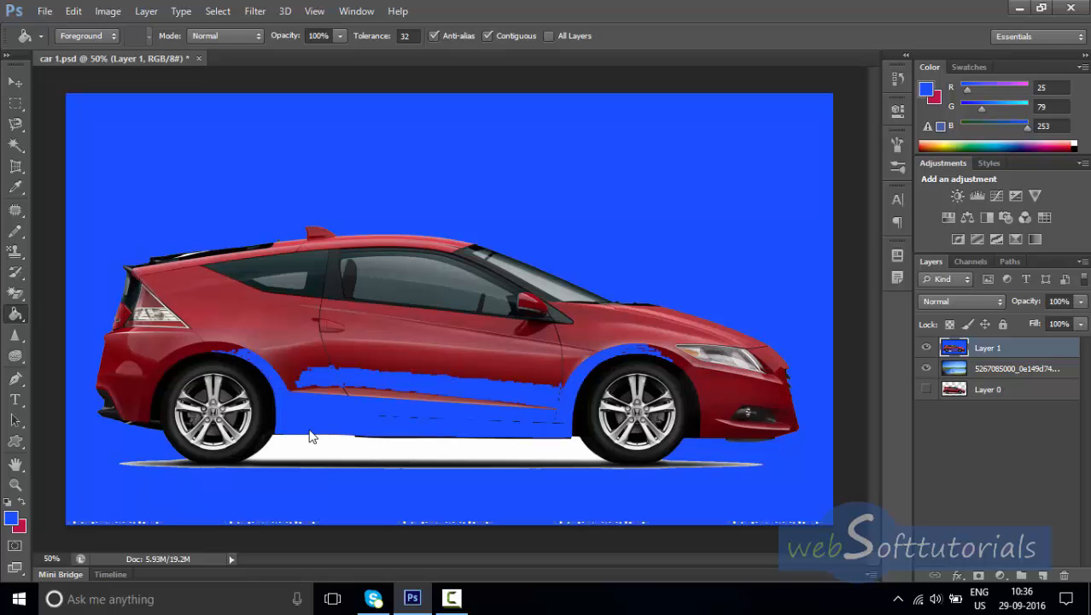
key("ctrl+z")
left_click(314, 444)
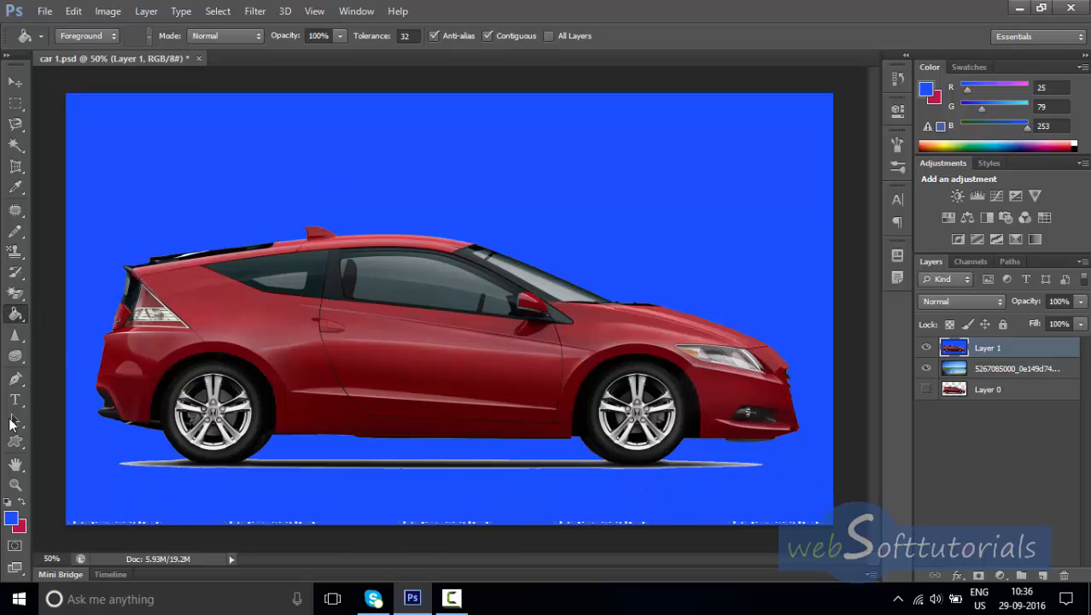
Set the foreground color to crimson (#e30b48) for the Paint Bucket Tool.
left_click(11, 517)
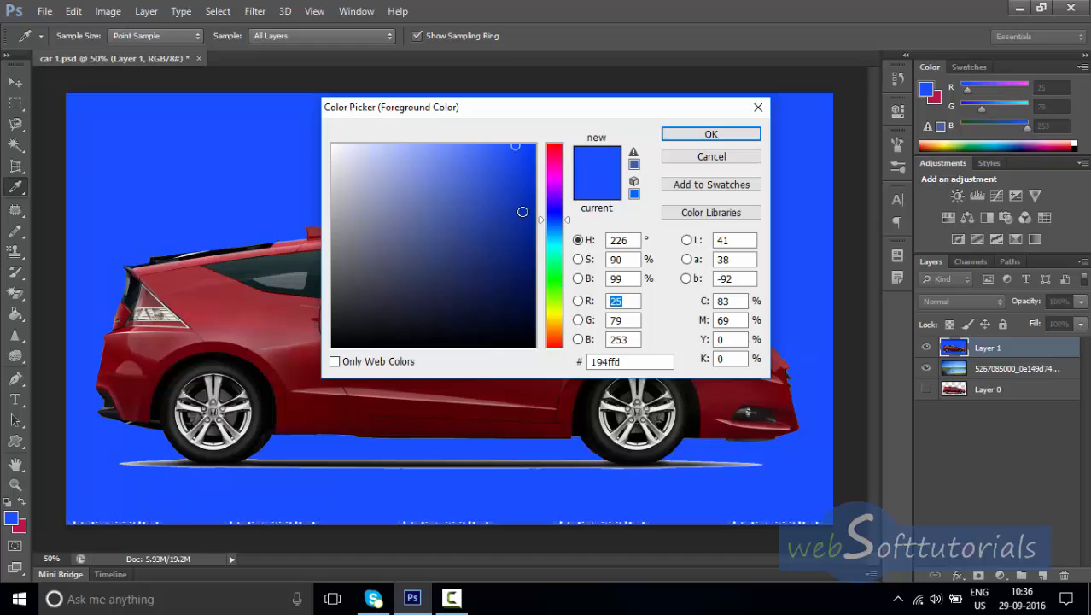
left_click(554, 153)
left_click(525, 166)
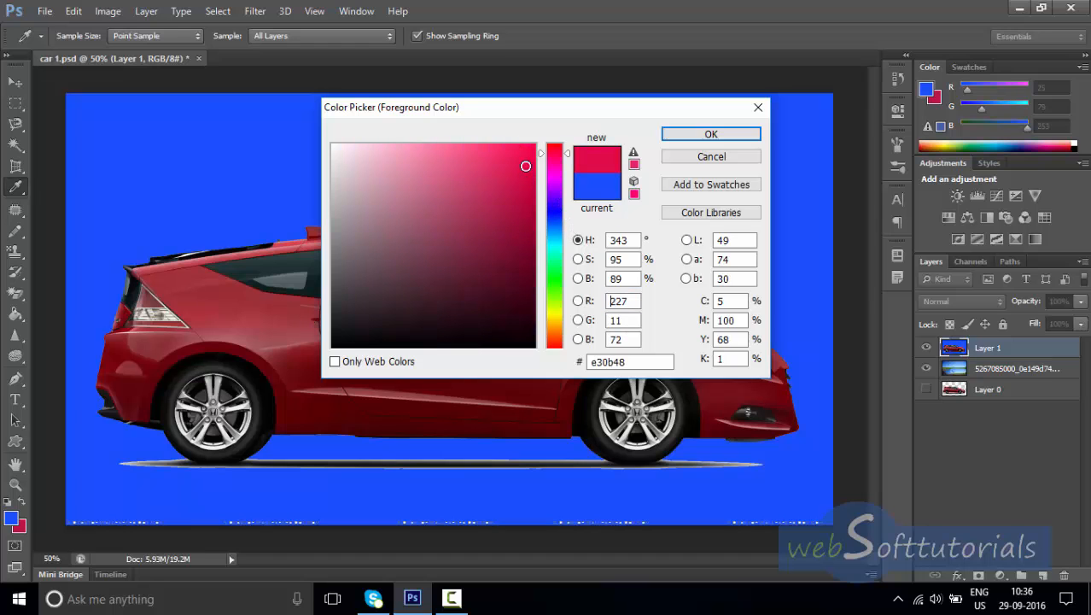
left_click(710, 134)
key("g")
Fill the blue background around the car and the blue gap beneath it with crimson.
left_click(373, 137)
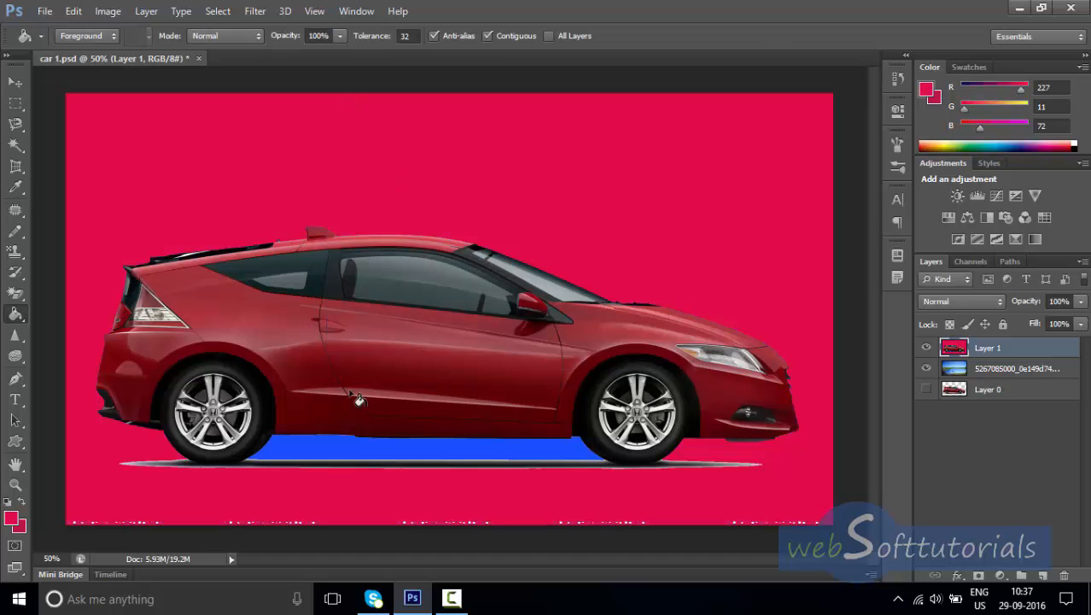
left_click(318, 443)
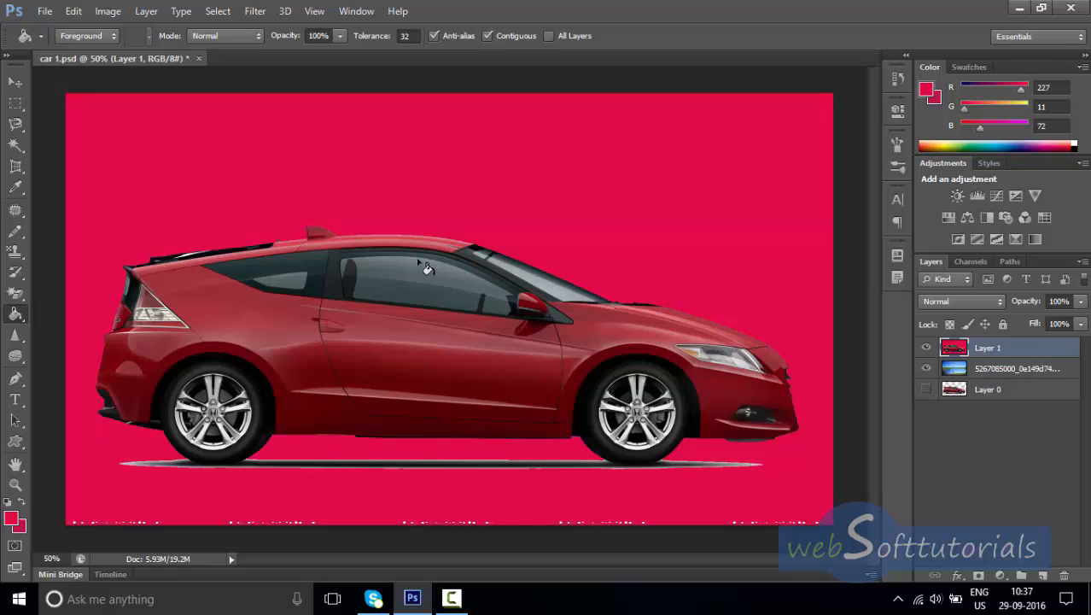
Undo all the Paint Bucket fills to restore the white background of the car layer.
key("ctrl+alt+z")
key("ctrl+alt+z")
key("ctrl+alt+z")
key("ctrl+alt+z")
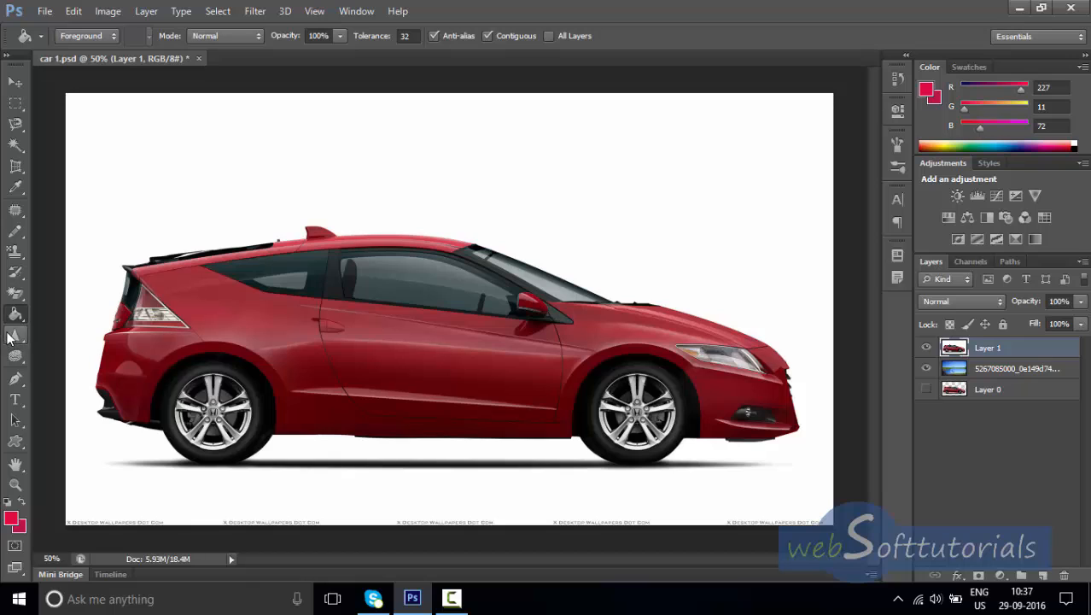
Blur the rim and hub of the car's front wheel with the Blur Tool at 50% strength.
right_click(12, 319)
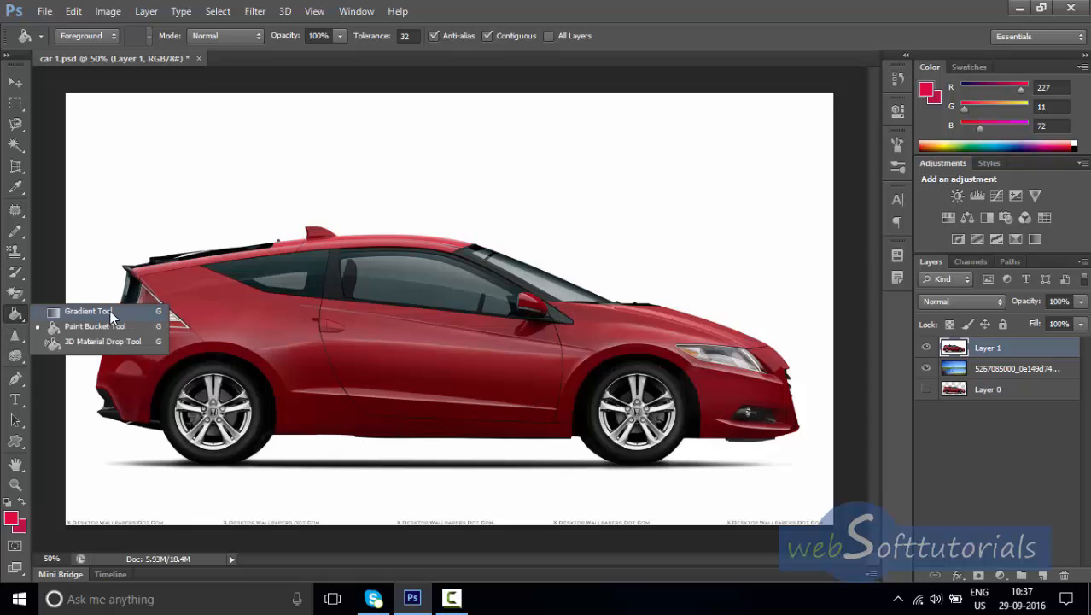
left_click(18, 342)
right_click(17, 338)
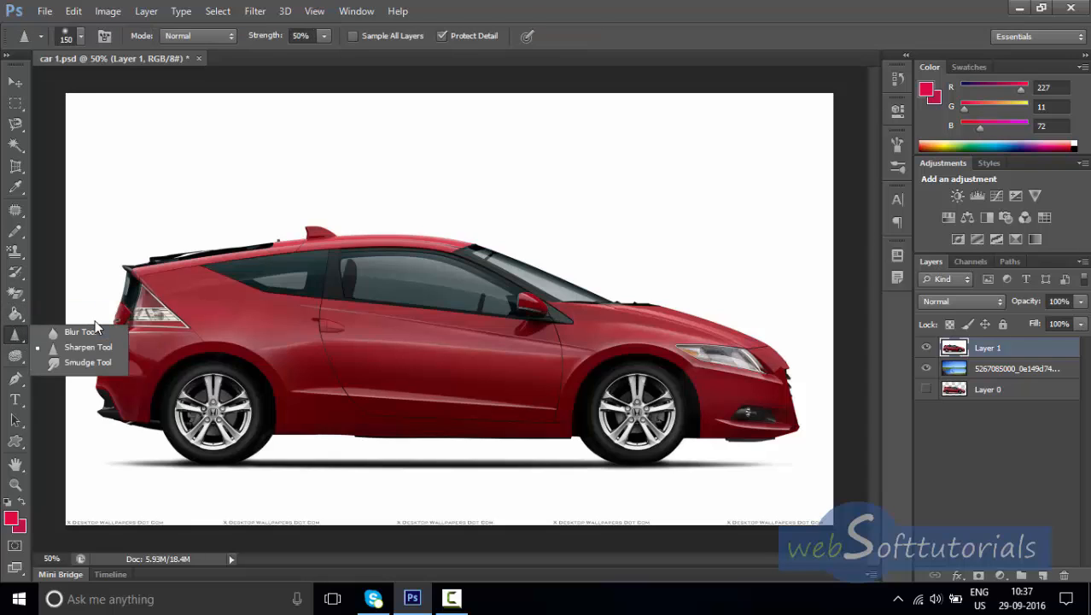
left_click(97, 332)
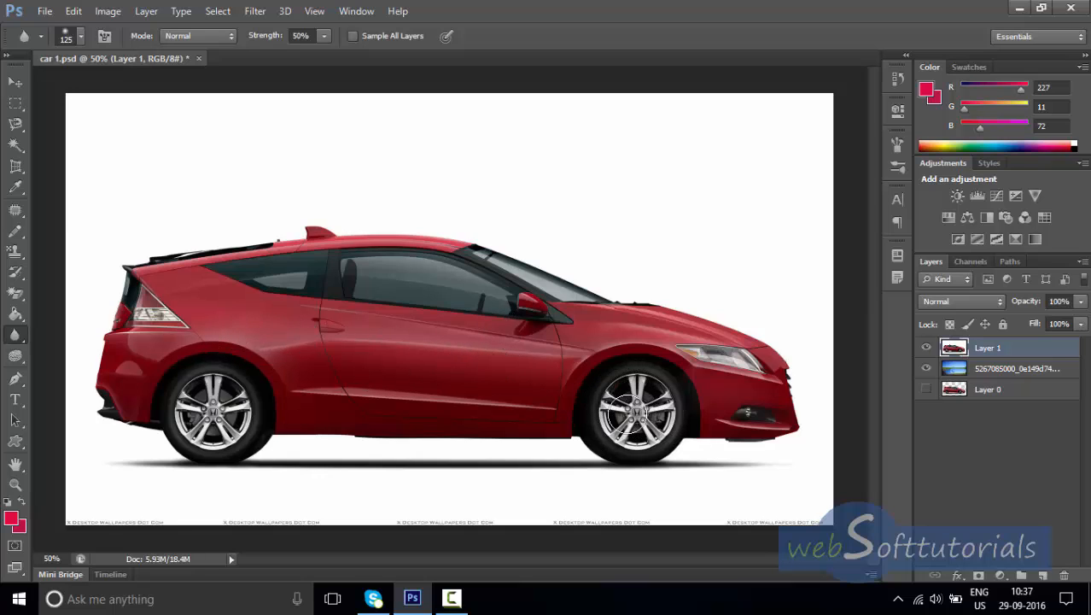
key("ctrl+plus")
key("ctrl+plus")
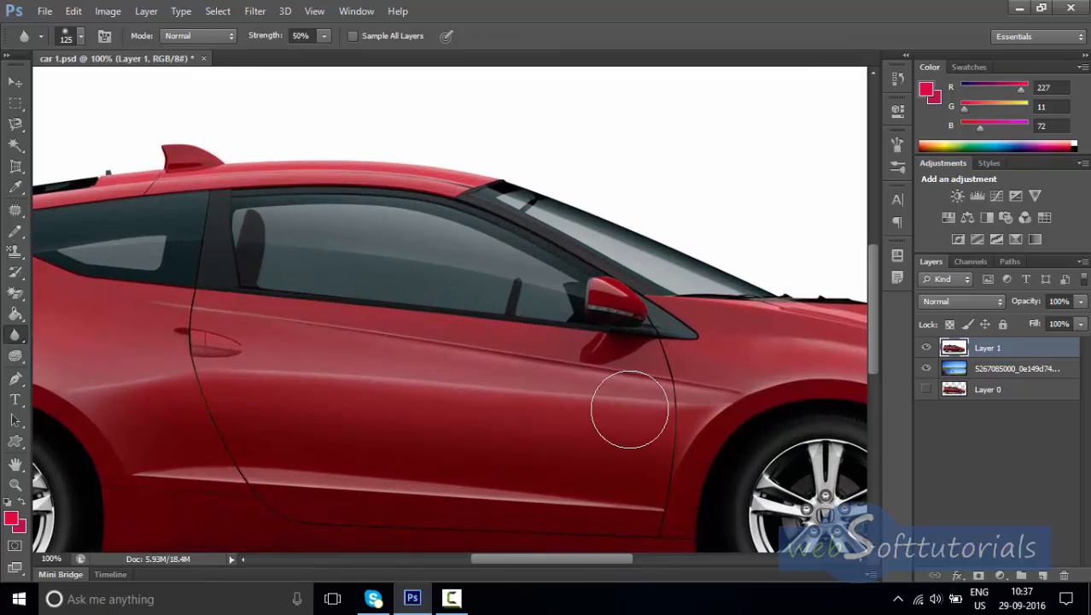
mouse_move(687, 414)
left_mouse_down()
mouse_move(565, 292)
mouse_move(463, 290)
mouse_move(504, 265)
mouse_move(487, 260)
left_mouse_up()
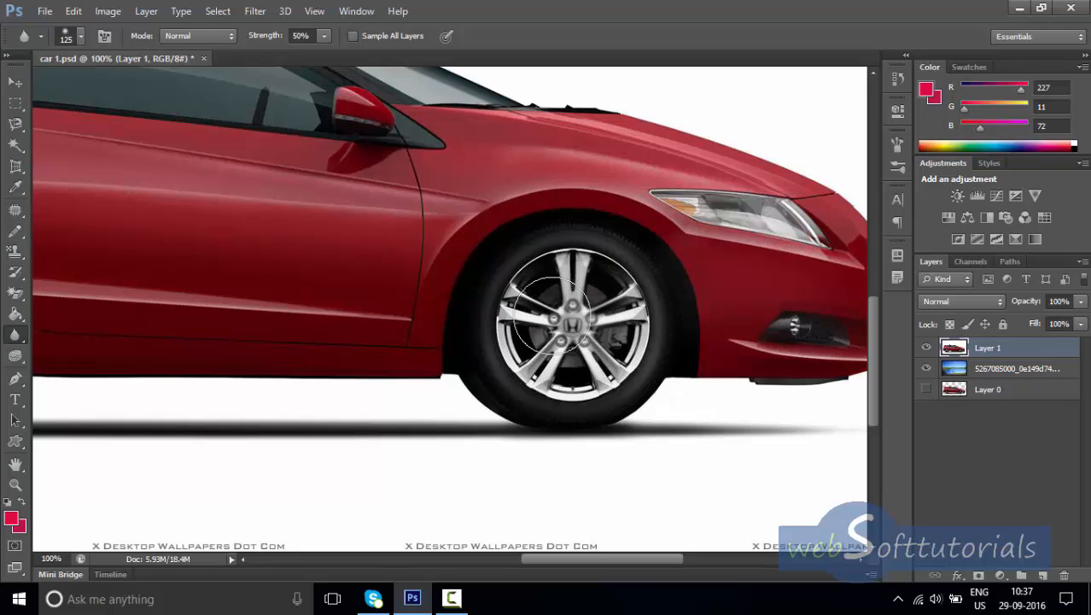
mouse_move(552, 315)
left_mouse_down()
mouse_move(567, 286)
mouse_move(552, 346)
mouse_move(624, 303)
mouse_move(547, 303)
mouse_move(593, 360)
mouse_move(607, 299)
mouse_move(550, 329)
mouse_move(627, 331)
mouse_move(562, 283)
mouse_move(534, 342)
mouse_move(598, 350)
mouse_move(588, 284)
mouse_move(561, 350)
mouse_move(616, 320)
mouse_move(532, 326)
mouse_move(609, 358)
mouse_move(564, 284)
mouse_move(536, 381)
mouse_move(575, 317)
mouse_move(536, 352)
mouse_move(606, 319)
mouse_move(545, 325)
mouse_move(623, 322)
mouse_move(574, 316)
mouse_move(627, 329)
mouse_move(571, 292)
mouse_move(608, 351)
mouse_move(572, 285)
mouse_move(597, 379)
mouse_move(596, 310)
mouse_move(536, 369)
mouse_move(597, 321)
mouse_move(550, 347)
mouse_move(625, 325)
mouse_move(527, 340)
left_mouse_up()
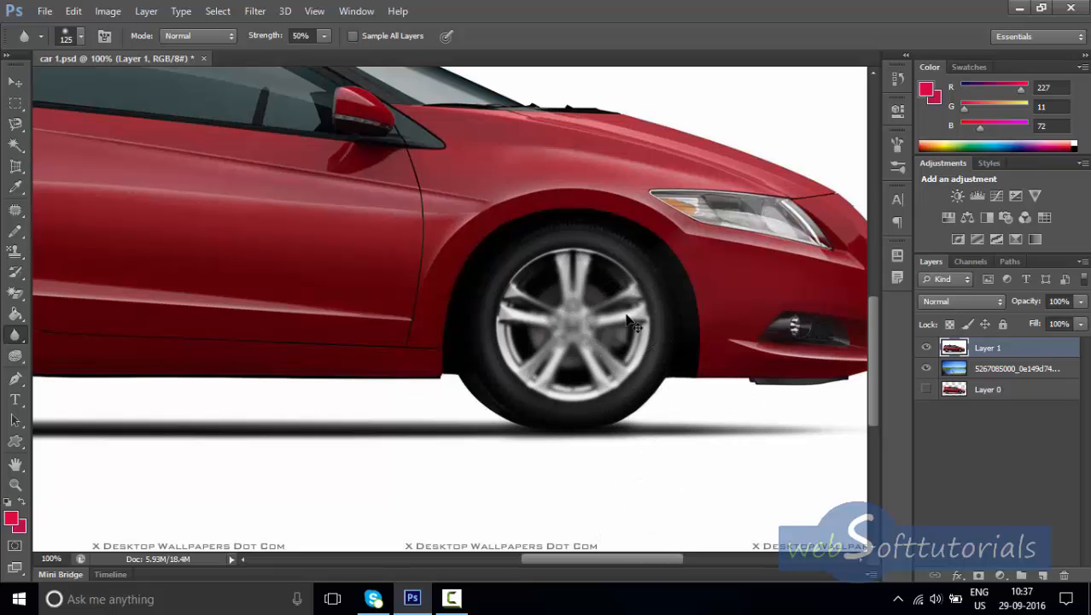
scroll(627, 320, "down", 2)
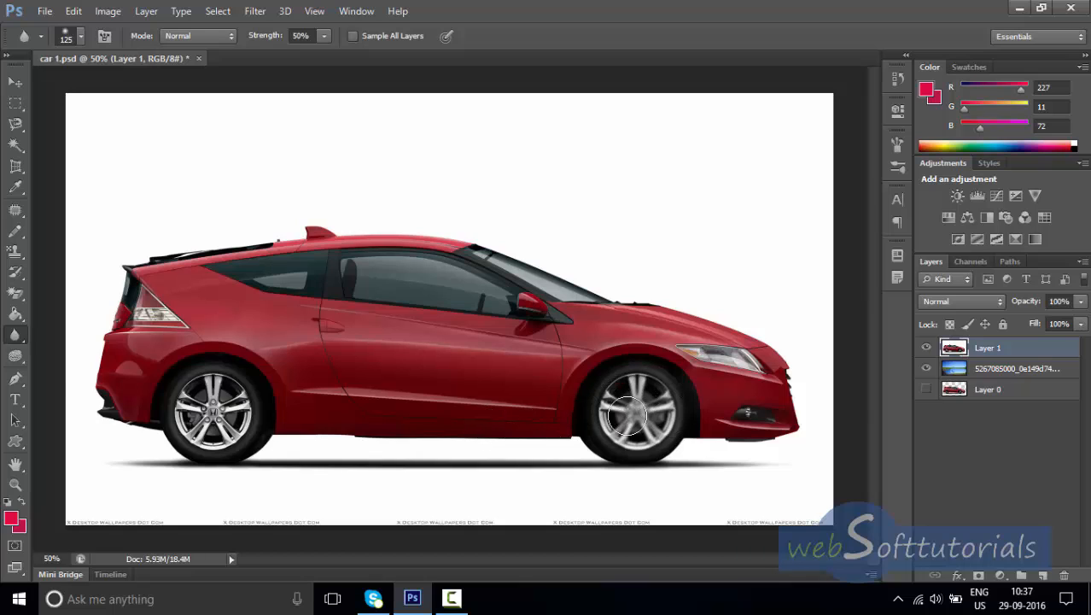
Sharpen the blurred rim of the front wheel with the Sharpen Tool at 50% strength.
right_click(15, 336)
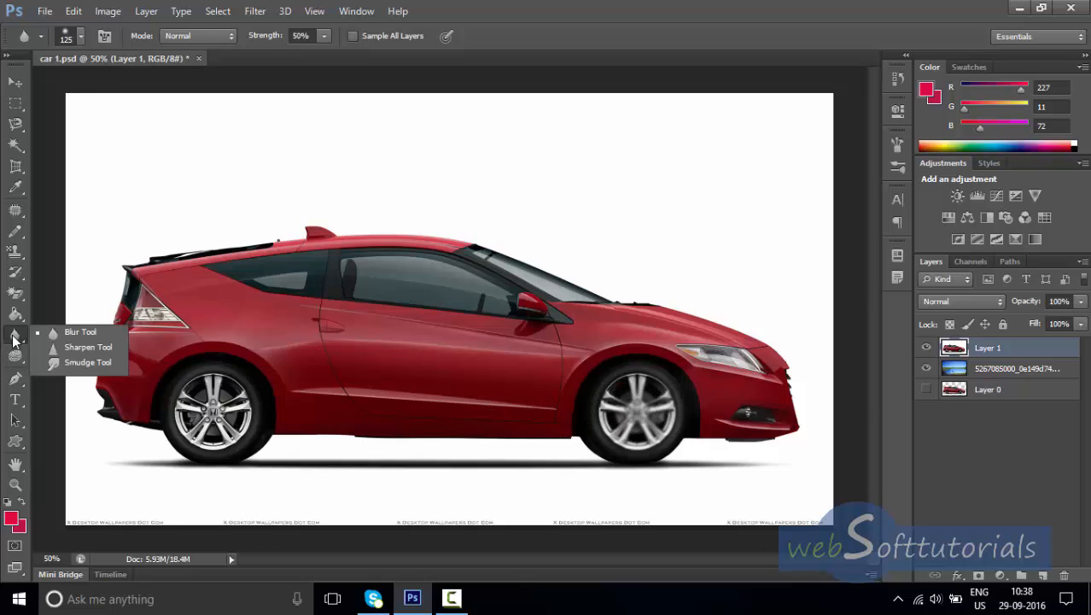
left_click(107, 347)
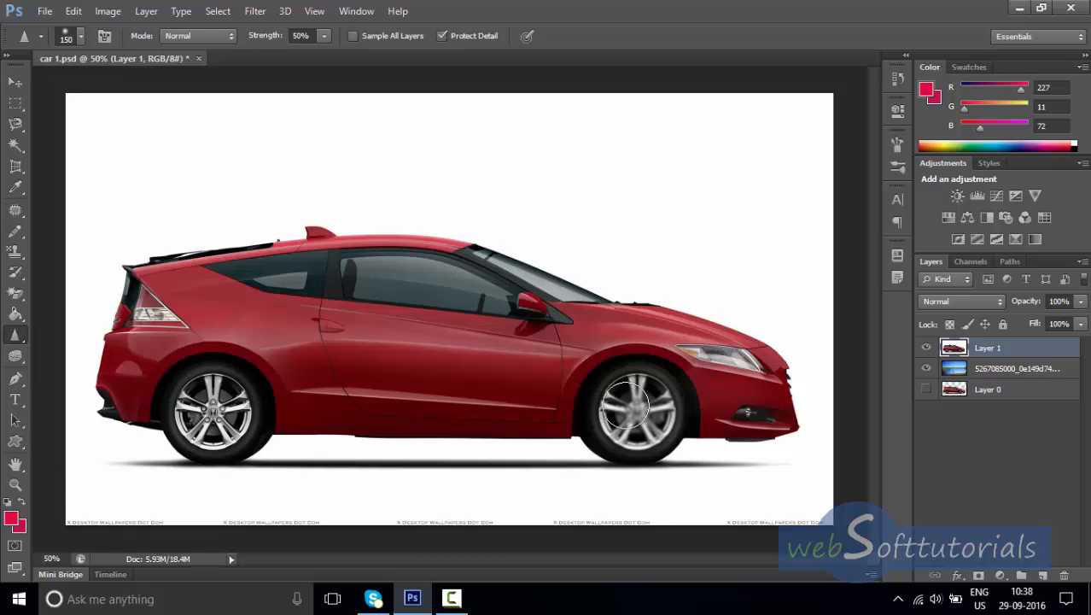
mouse_move(626, 406)
left_mouse_down()
mouse_move(645, 398)
mouse_move(631, 417)
mouse_move(651, 404)
mouse_move(632, 411)
left_mouse_up()
key("ctrl+plus")
key("ctrl+plus")
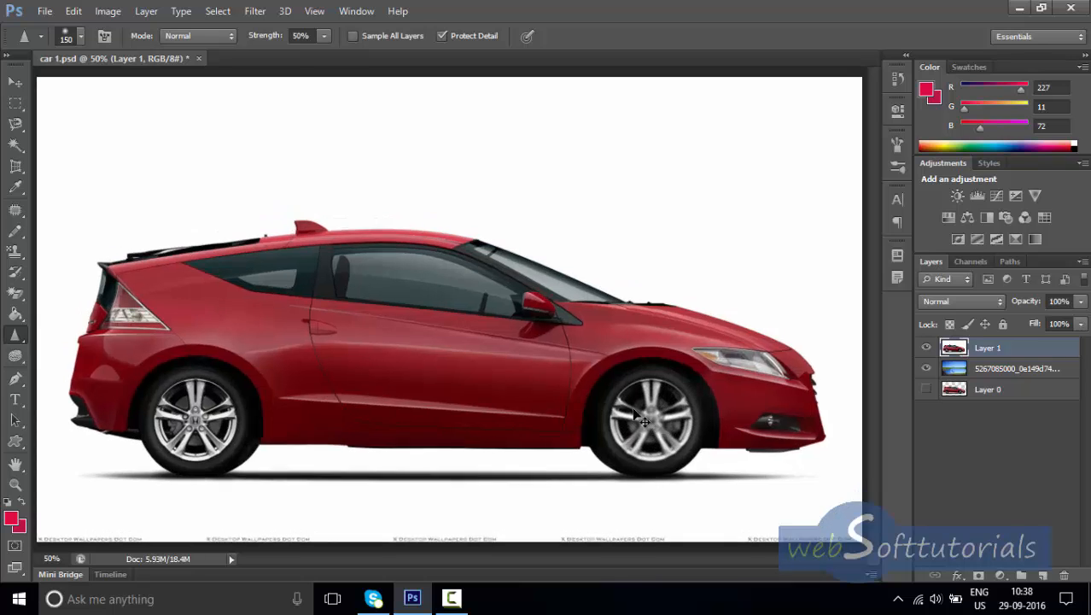
mouse_move(722, 458)
left_mouse_down()
mouse_move(499, 343)
mouse_move(483, 322)
left_mouse_up()
Set the Sharpen Tool's strength to 72% and sharpen the spokes and hub of the front wheel further.
left_click(325, 38)
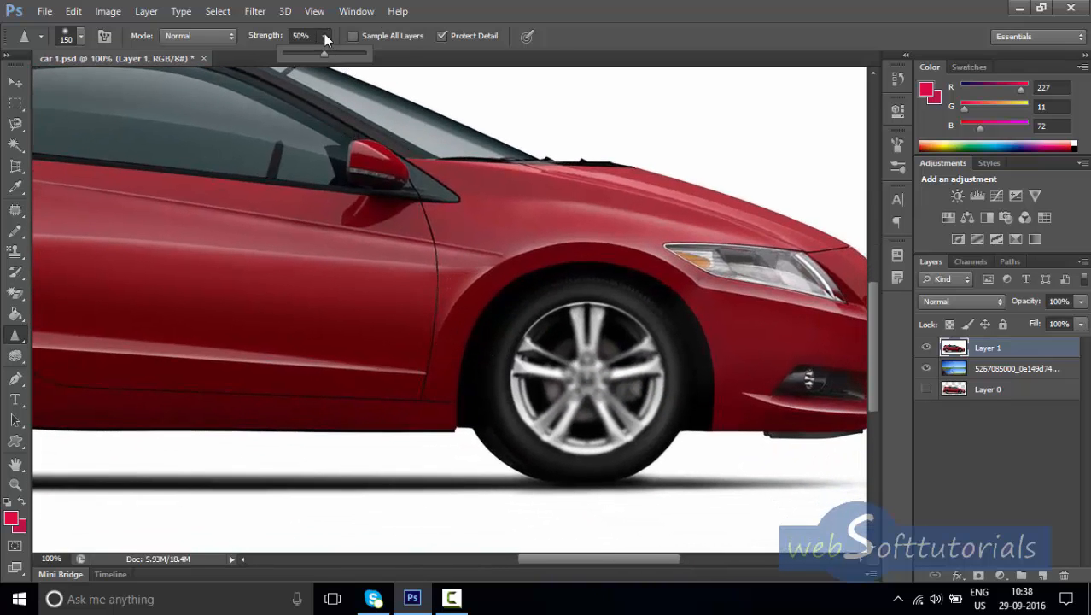
left_click_drag(327, 38, 323, 56)
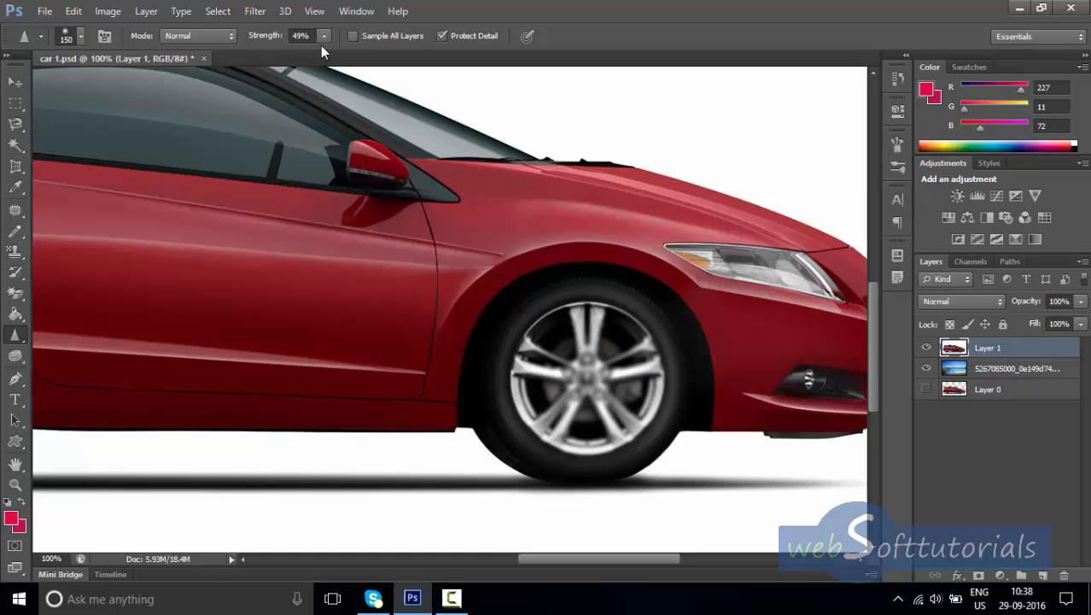
left_click(320, 42)
mouse_move(582, 391)
left_mouse_down()
mouse_move(577, 370)
mouse_move(597, 397)
mouse_move(624, 389)
mouse_move(598, 376)
mouse_move(564, 380)
mouse_move(618, 371)
mouse_move(595, 379)
left_mouse_up()
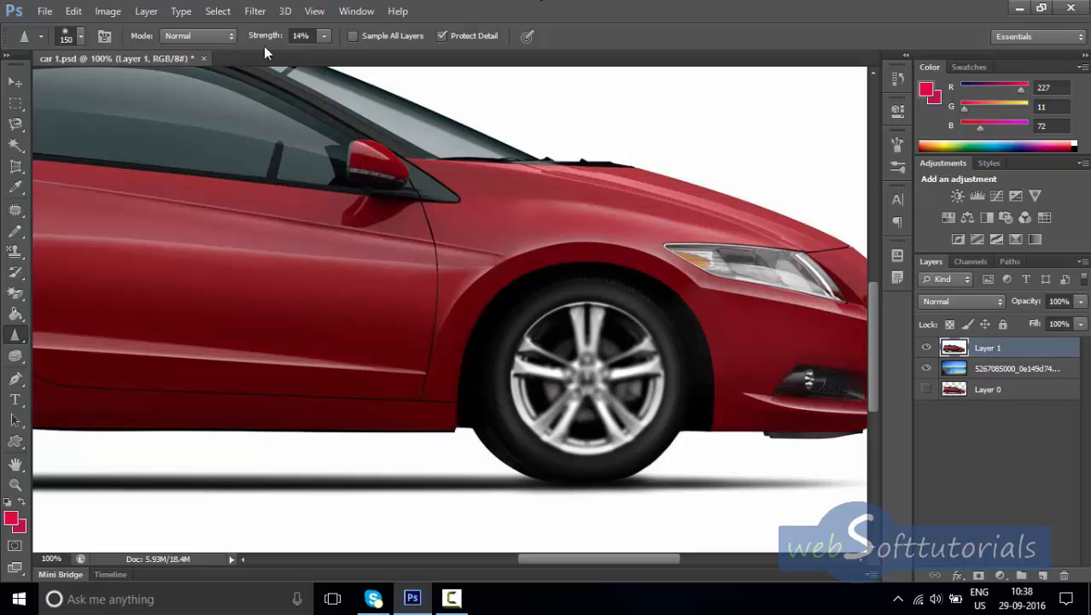
left_click(324, 37)
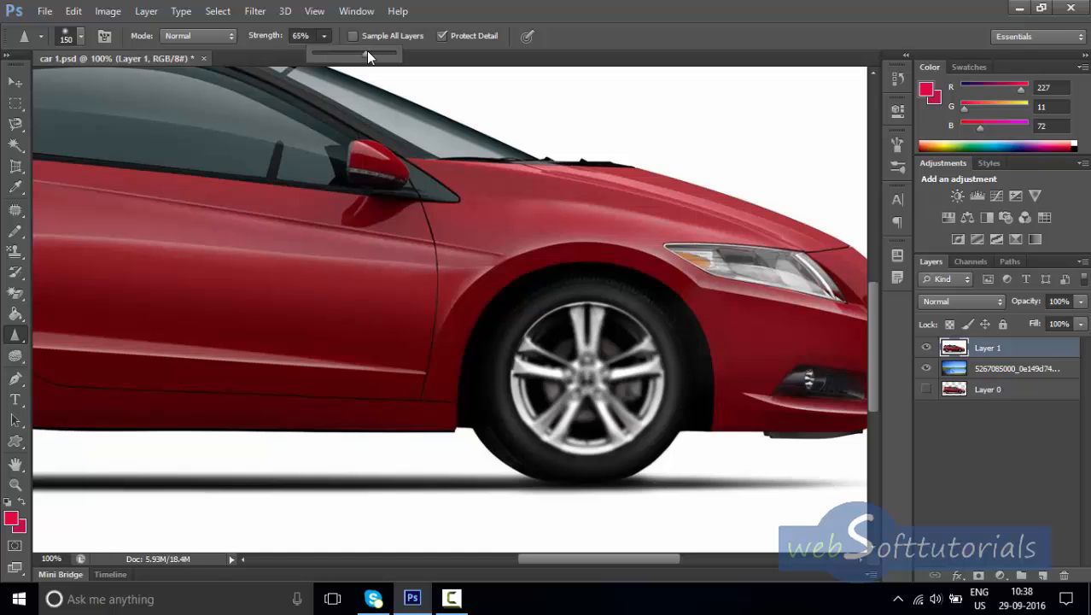
left_click_drag(367, 54, 373, 55)
mouse_move(602, 368)
left_mouse_down()
mouse_move(585, 382)
mouse_move(594, 372)
mouse_move(653, 457)
mouse_move(598, 386)
mouse_move(634, 383)
left_mouse_up()
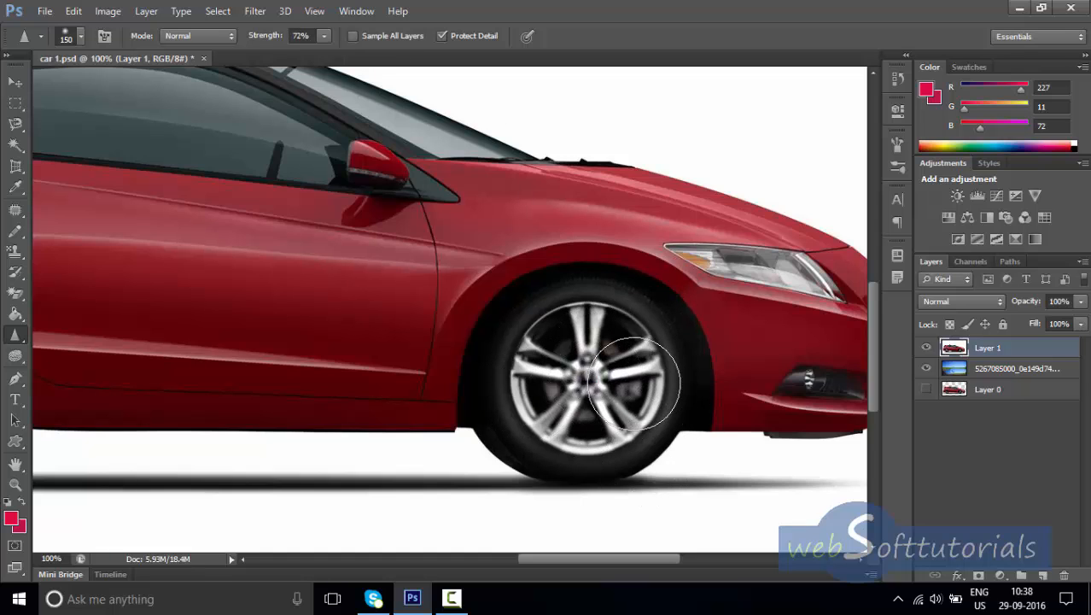
scroll(633, 384, "down", 2)
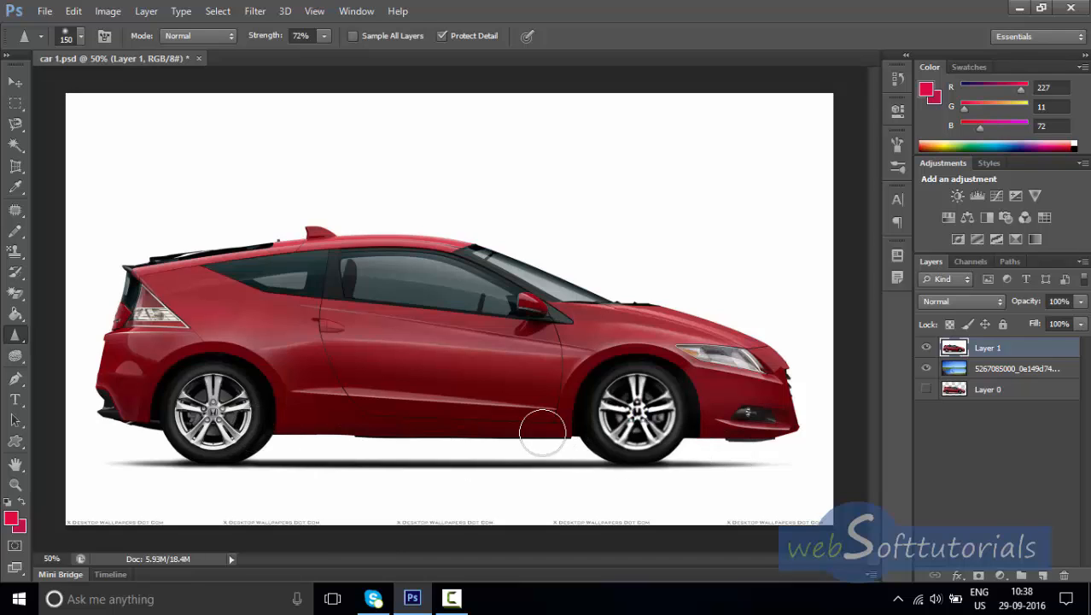
Distort the car's roof, rear, bonnet, lower body and front wheel with the Smudge Tool at size 400 and 50% strength.
right_click(17, 334)
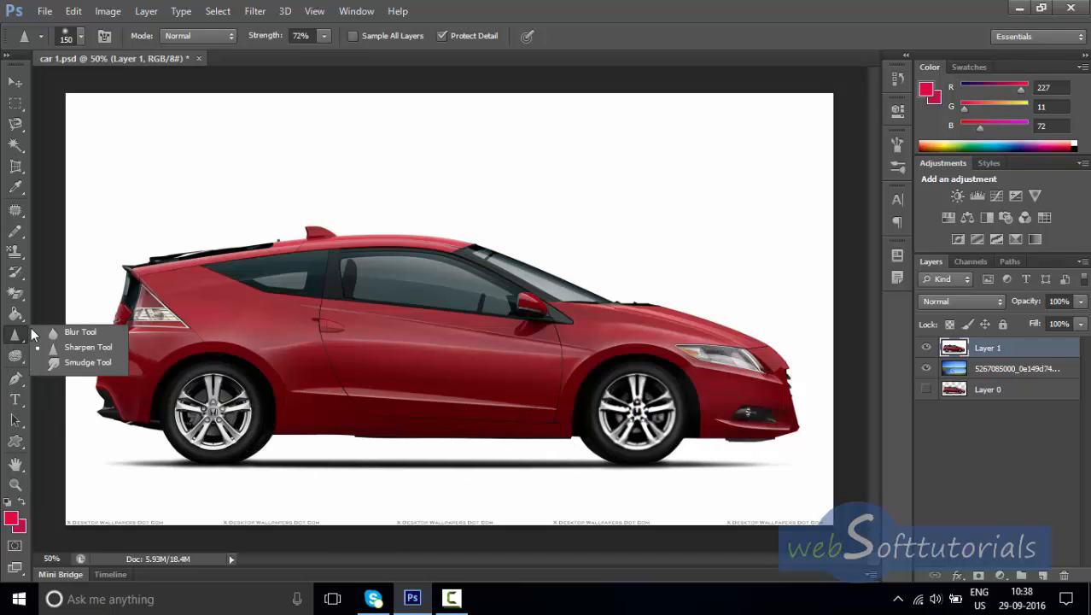
left_click(87, 362)
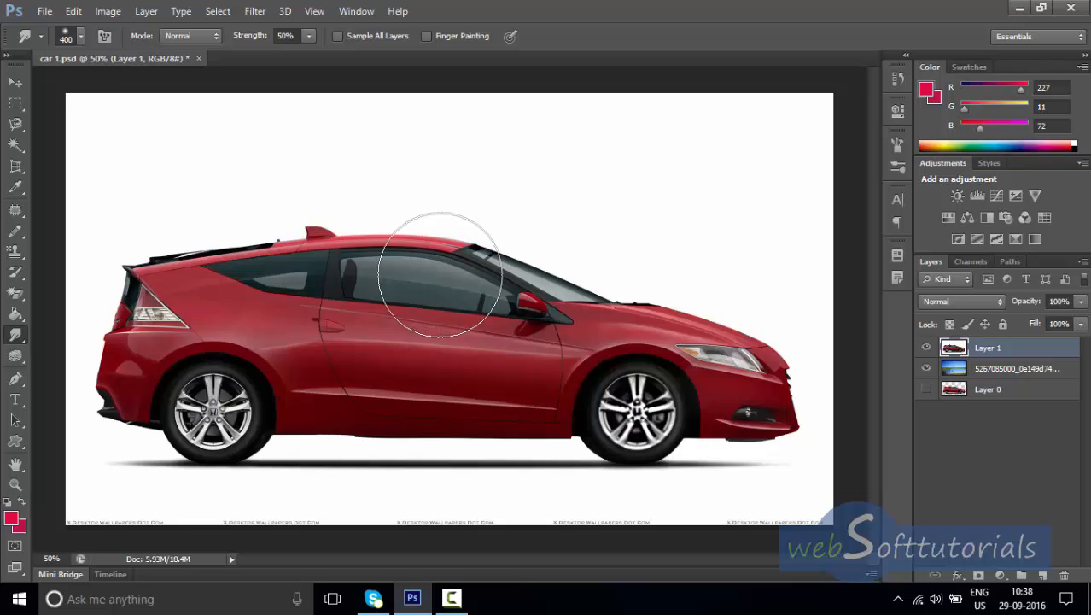
mouse_move(439, 275)
left_mouse_down()
mouse_move(451, 209)
mouse_move(459, 219)
left_mouse_up()
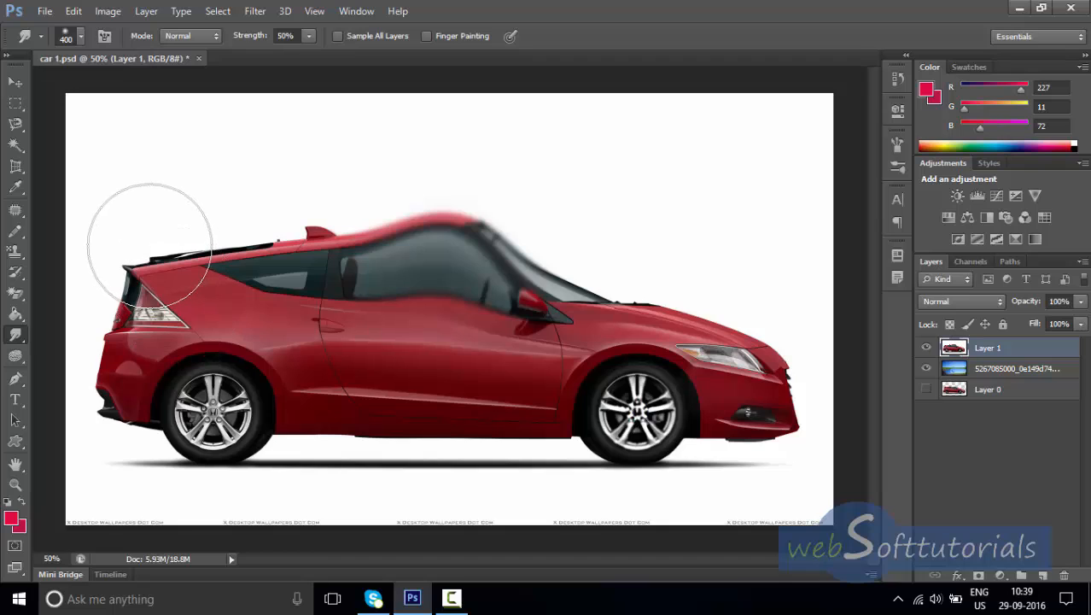
mouse_move(149, 245)
left_mouse_down()
mouse_move(171, 254)
mouse_move(175, 286)
mouse_move(178, 256)
mouse_move(186, 300)
left_mouse_up()
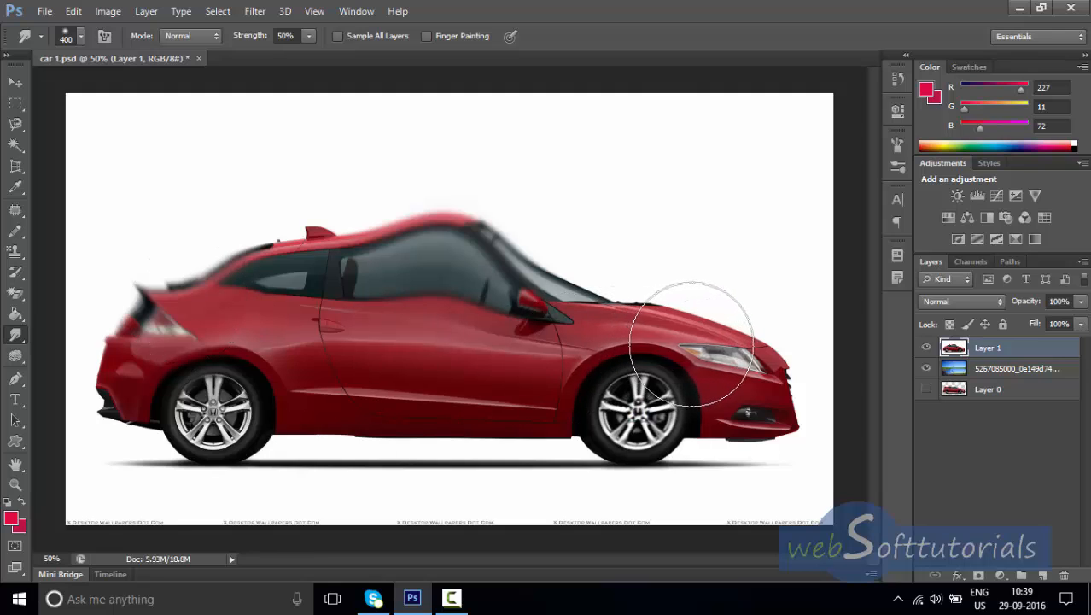
mouse_move(707, 341)
left_mouse_down()
mouse_move(519, 450)
mouse_move(445, 423)
mouse_move(426, 382)
mouse_move(308, 413)
mouse_move(312, 393)
mouse_move(340, 441)
mouse_move(316, 419)
left_mouse_up()
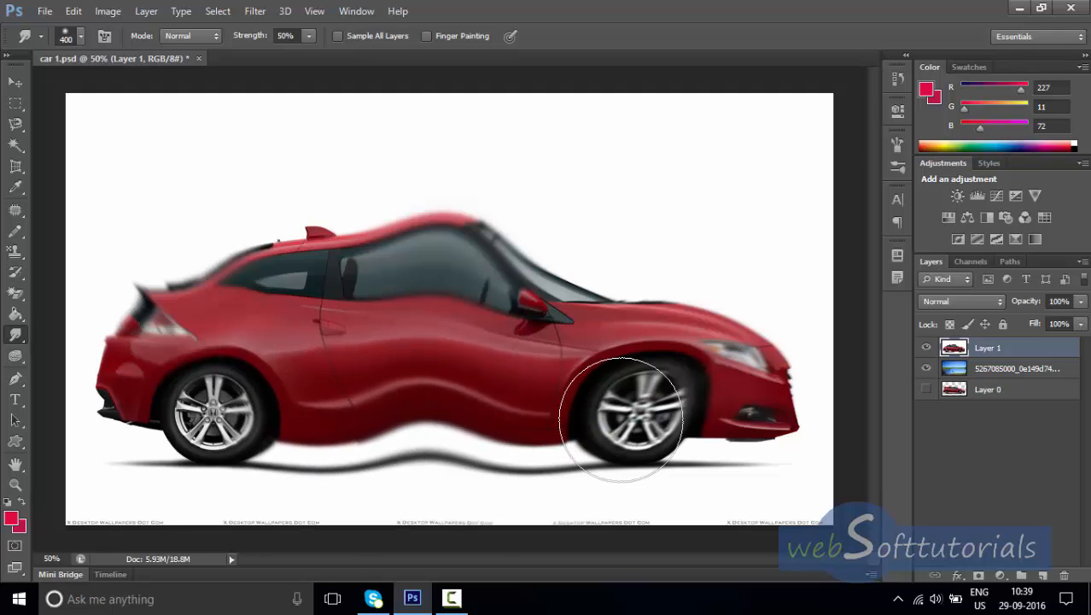
left_click_drag(644, 411, 650, 381)
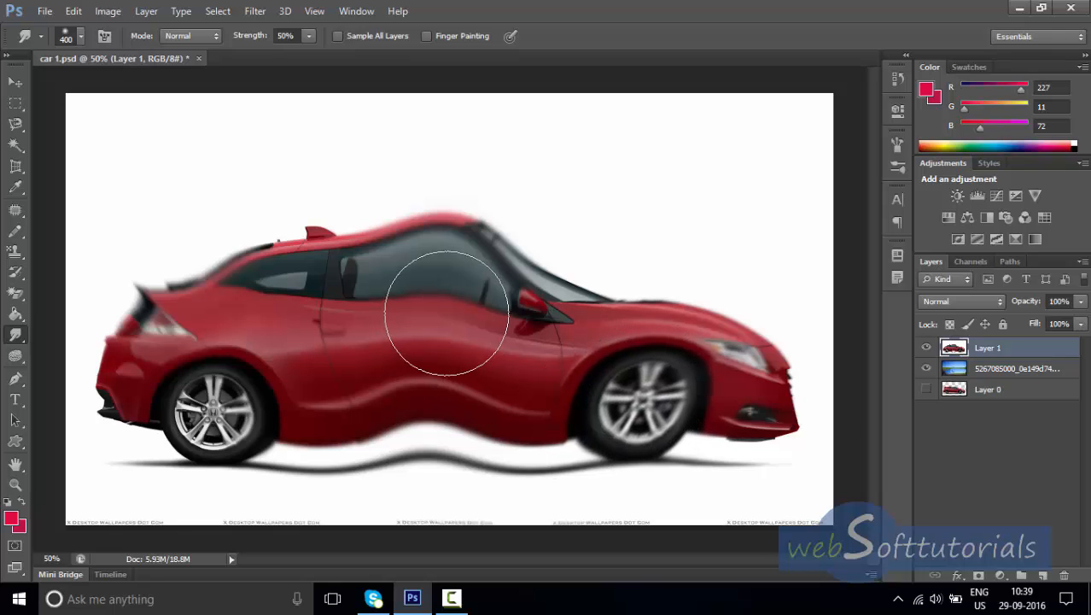
left_click_drag(434, 289, 434, 323)
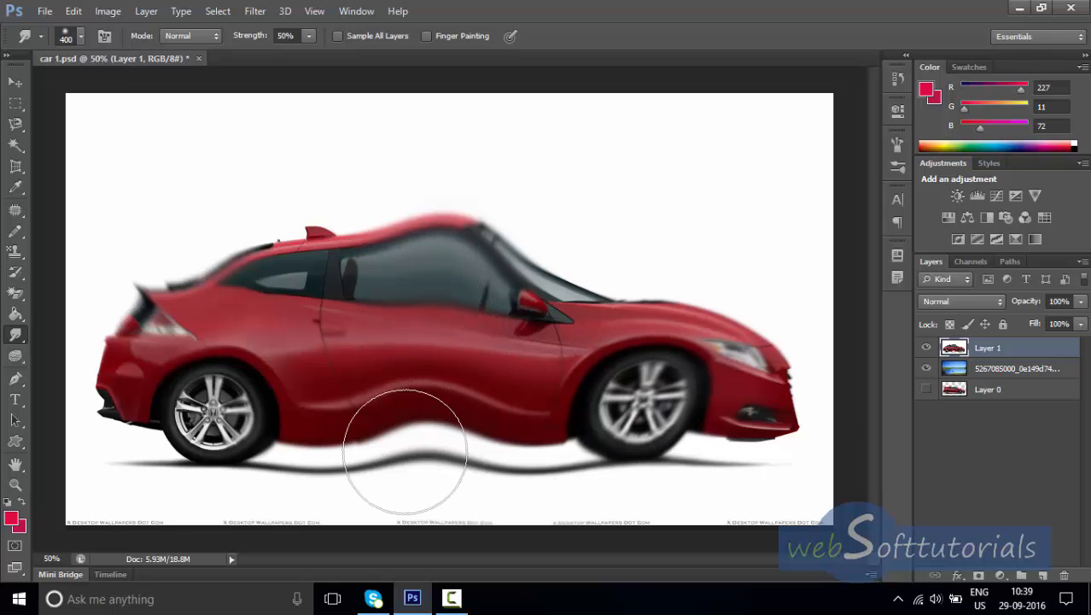
Set the Smudge Tool's strength to 64% and its brush size to 64 px.
right_click(16, 337)
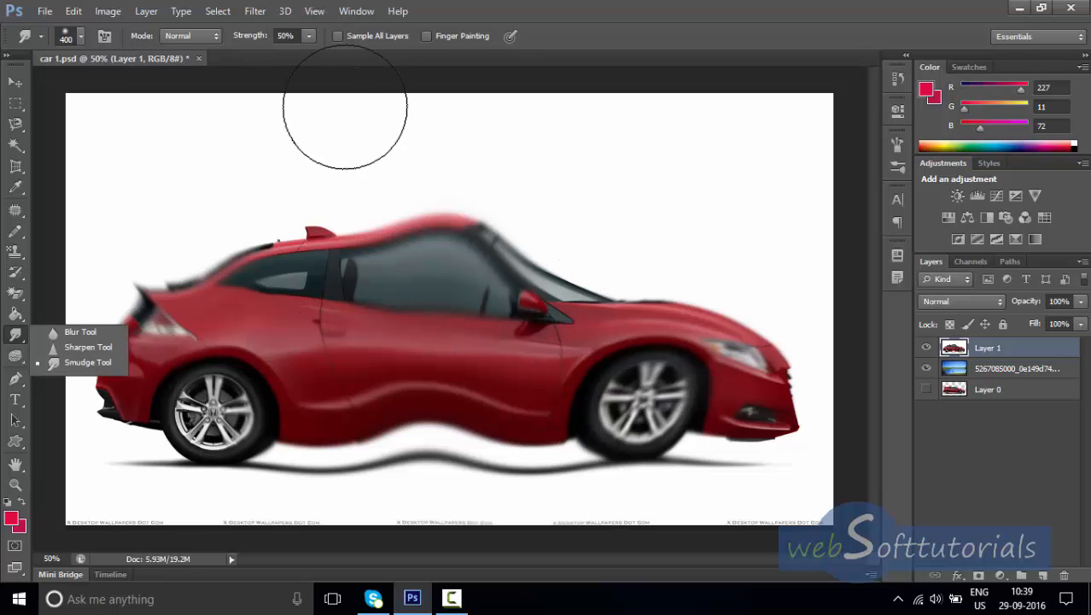
left_click(308, 35)
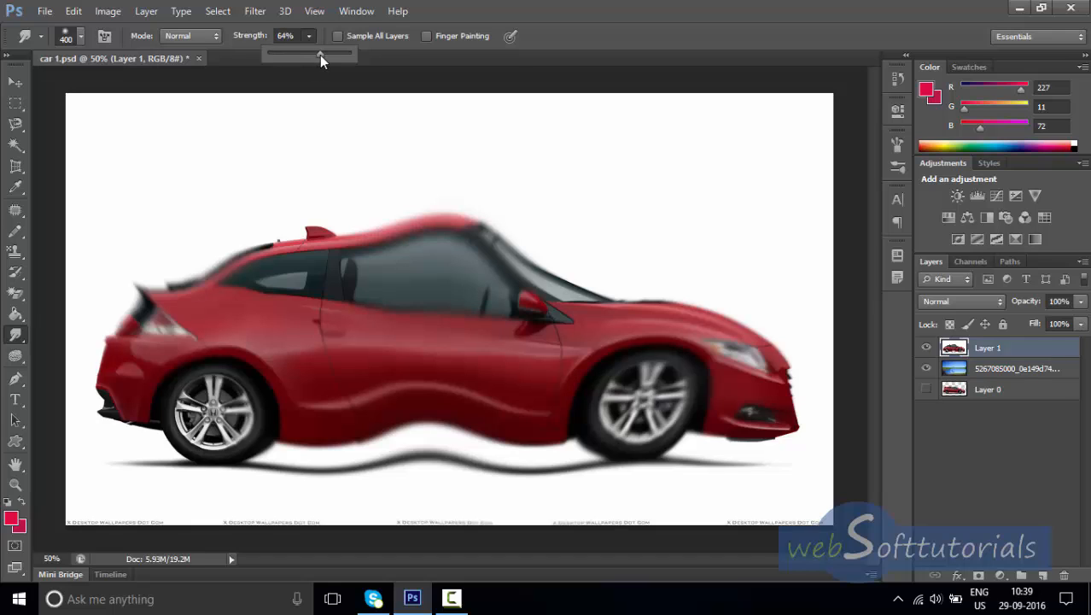
left_click(81, 37)
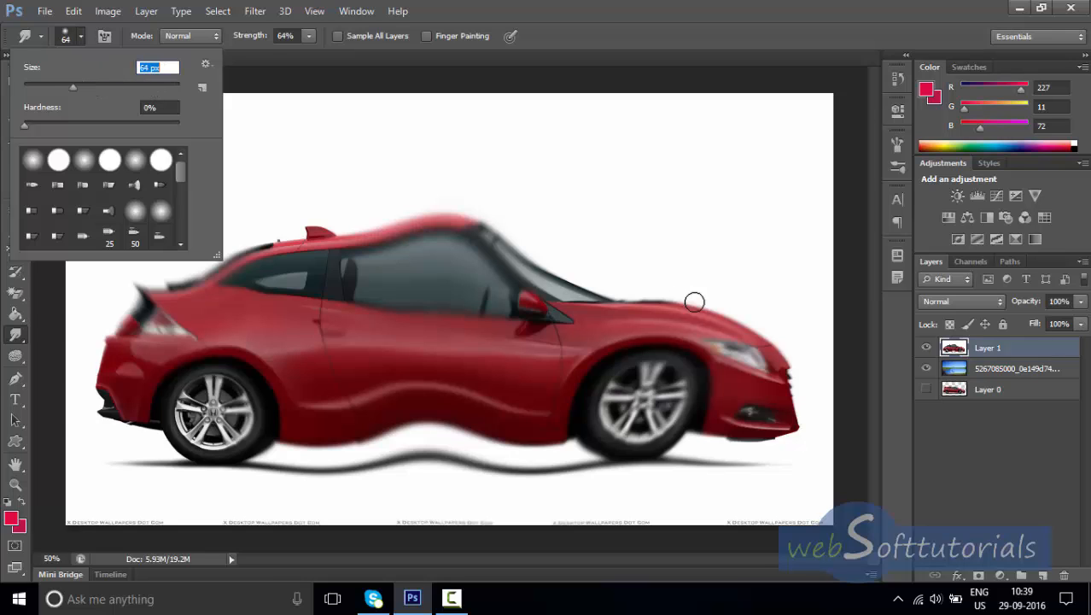
left_click(659, 229)
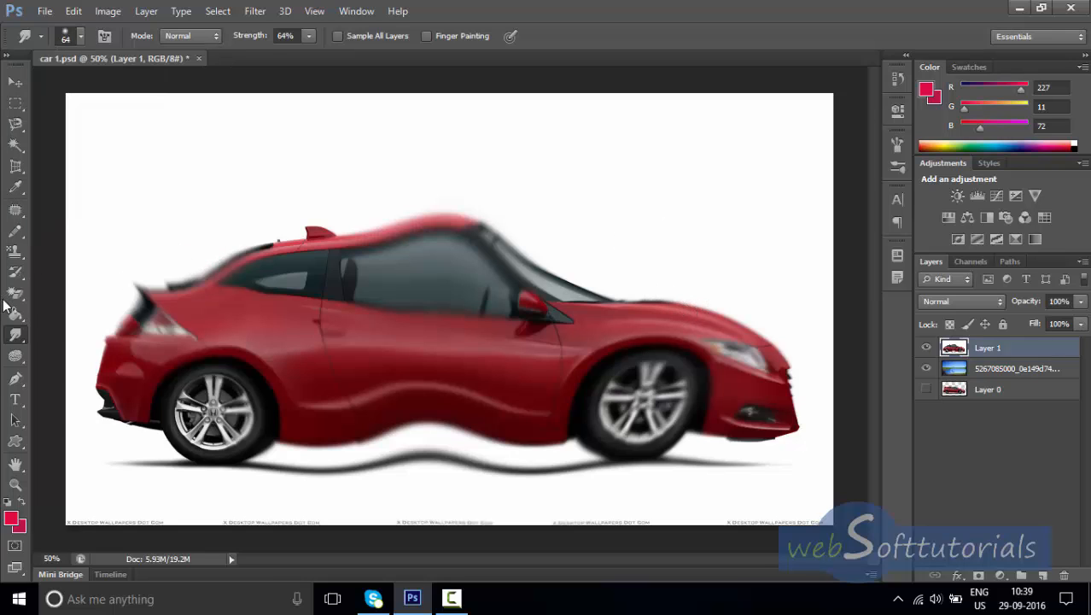
Undo all the smudge strokes to restore the car's original shape.
key("ctrl+alt+z")
key("ctrl+alt+z")
key("ctrl+alt+z")
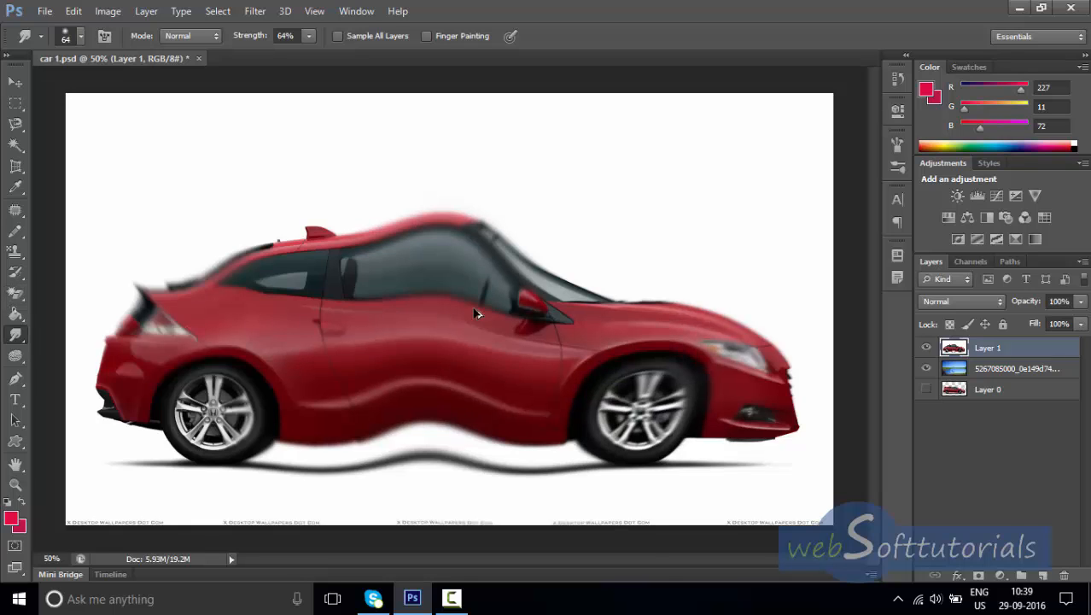
key("ctrl+alt+z")
key("ctrl+alt+z")
key("ctrl+alt+z")
key("ctrl+alt+z")
key("ctrl+alt+z")
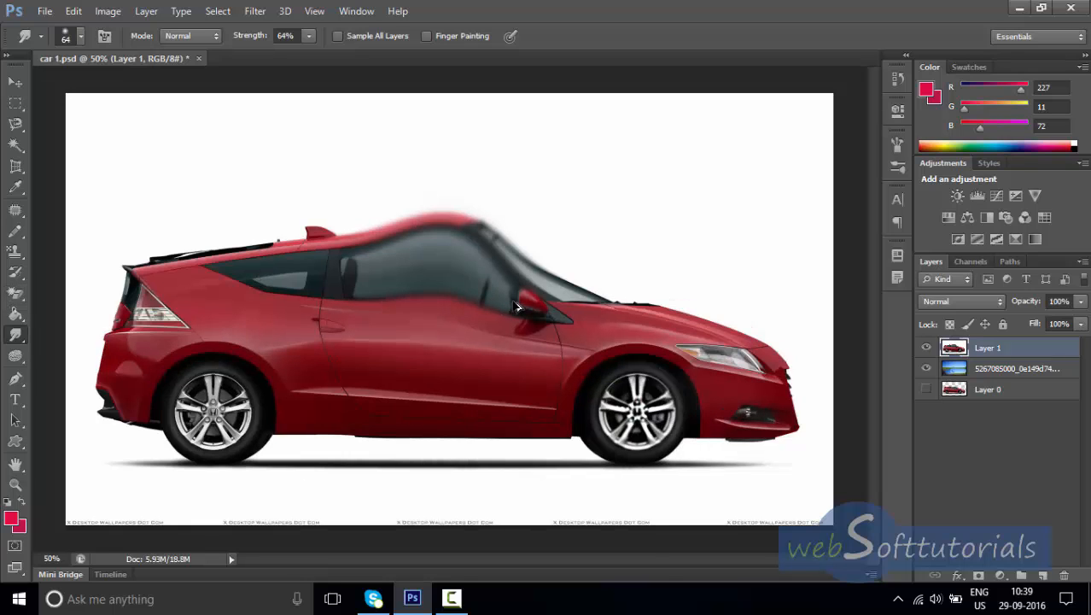
key("ctrl+alt+z")
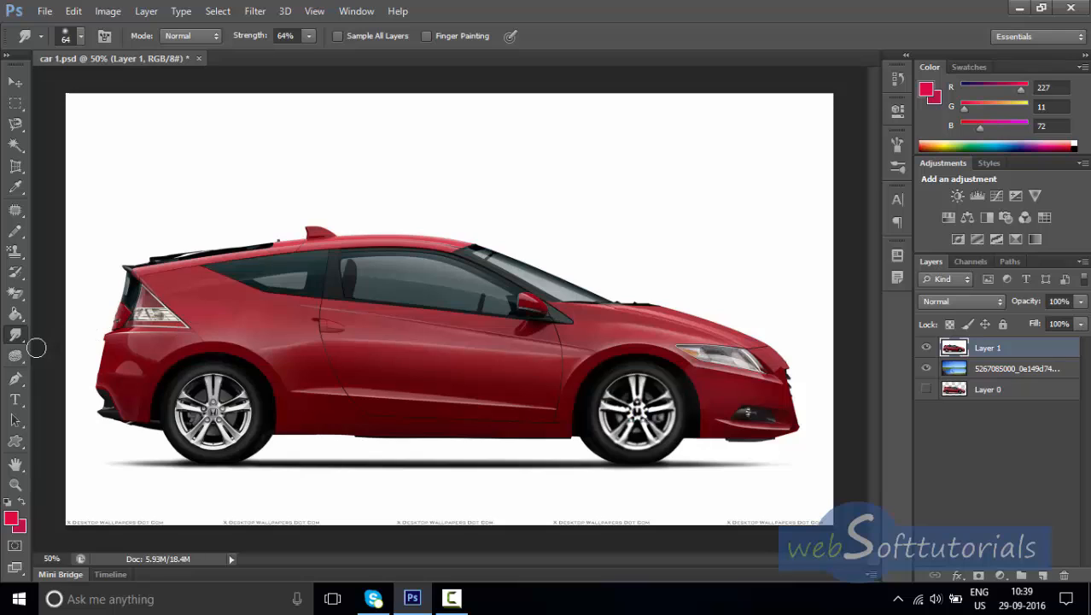
Lighten the red band below the front side window with the Dodge Tool, range Midtones, exposure 50%.
left_click(15, 359)
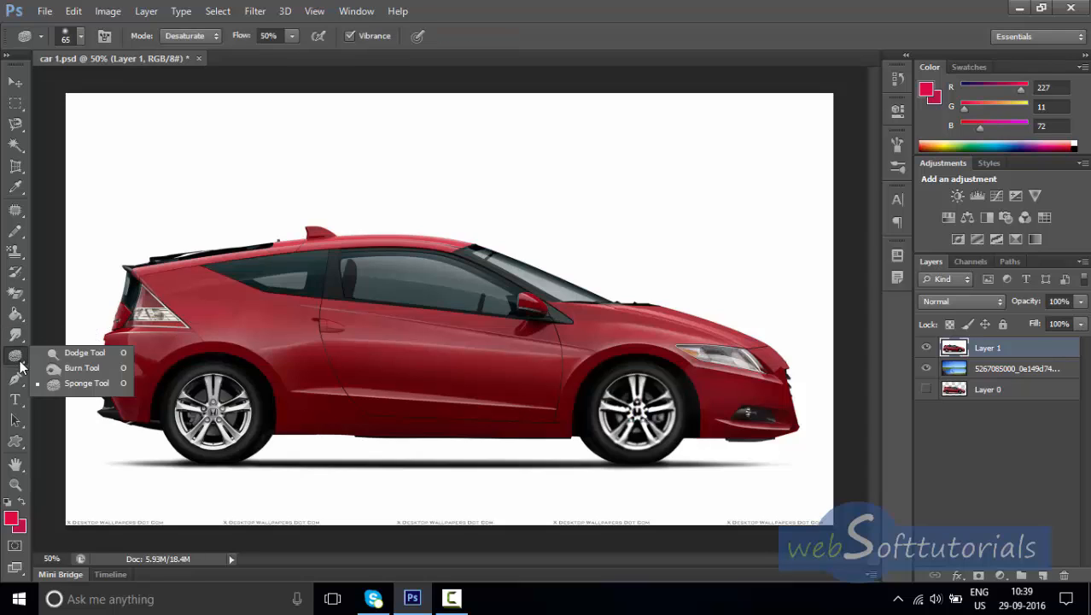
left_click(95, 359)
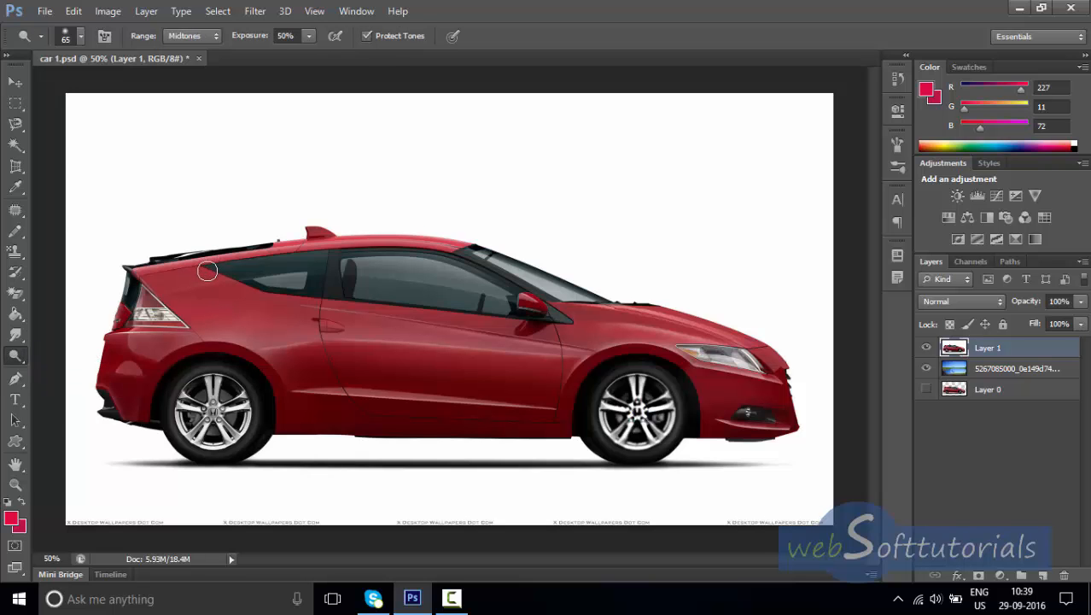
key("ctrl+plus")
key("ctrl+plus")
key("ctrl+plus")
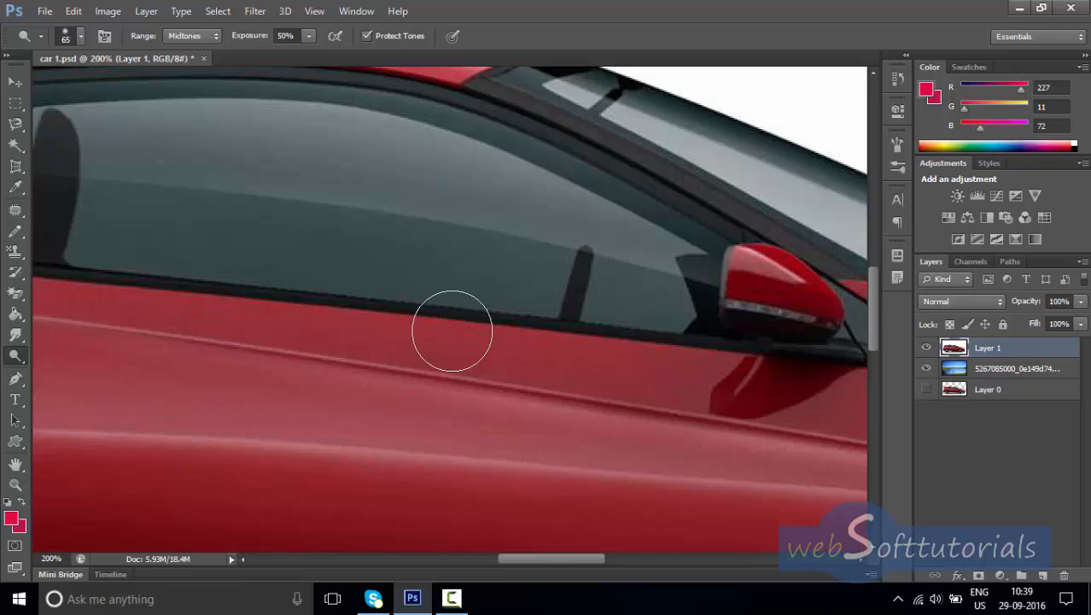
mouse_move(263, 394)
left_mouse_down()
mouse_move(554, 441)
mouse_move(623, 425)
left_mouse_up()
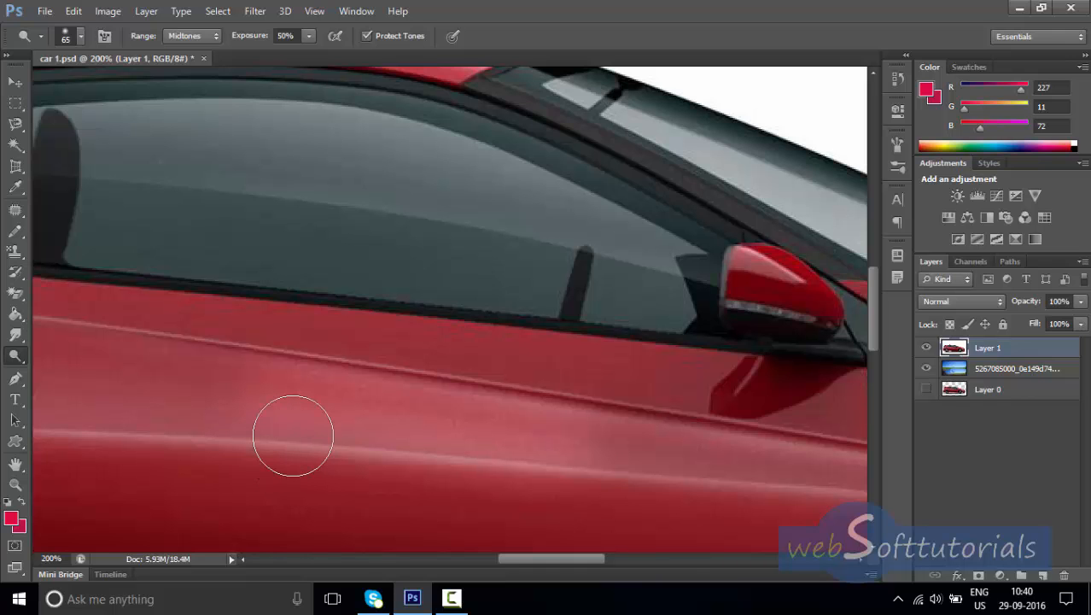
Lighten the lower door panel beneath the crease with broad Dodge Tool strokes, range Midtones, exposure 50%.
scroll(291, 446, "down", 10)
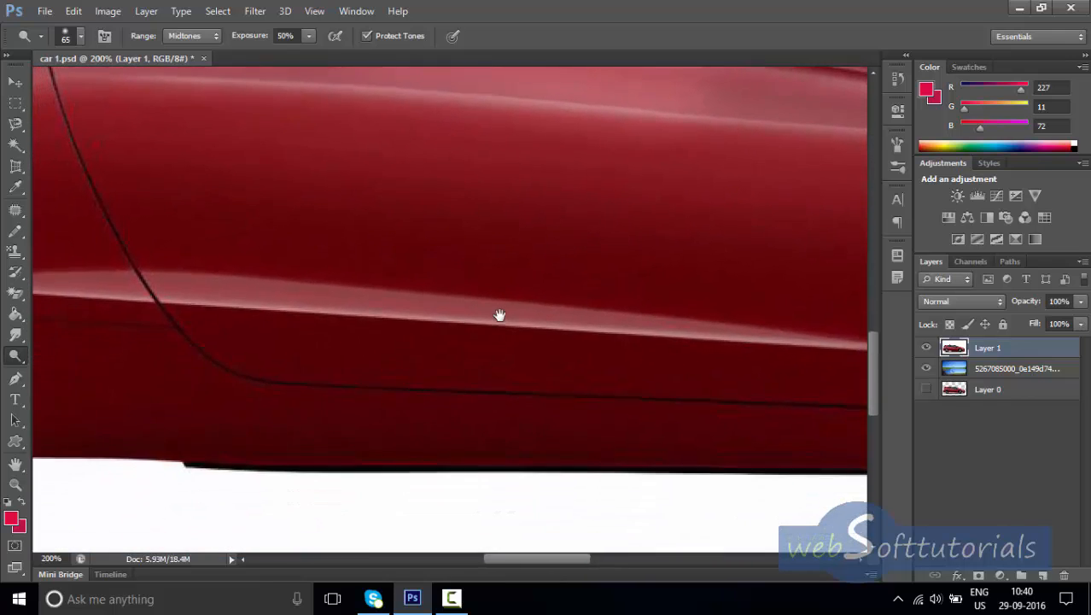
left_click_drag(500, 315, 399, 335)
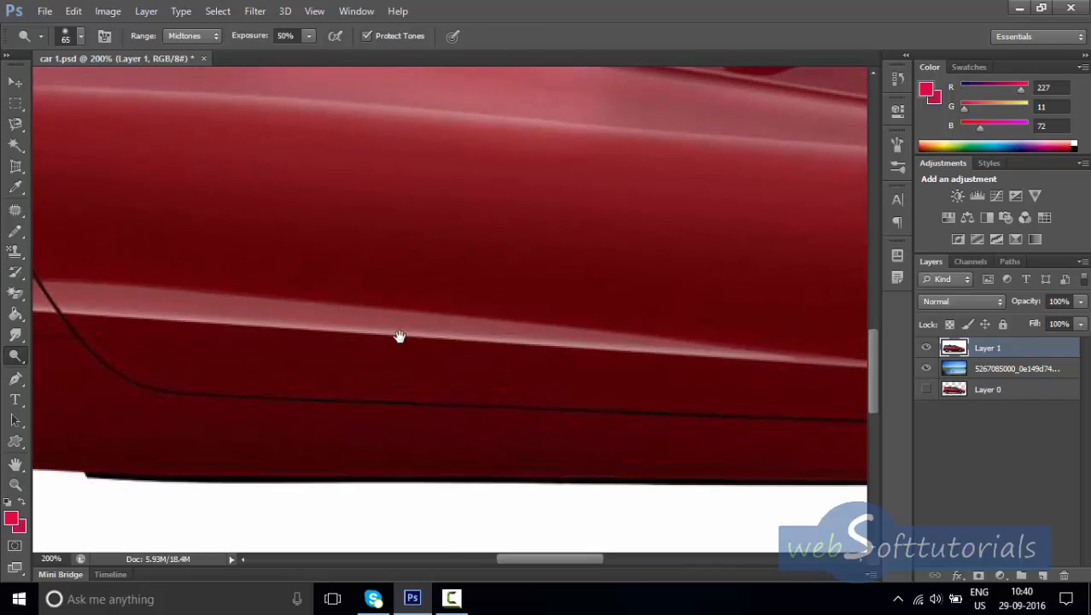
left_click_drag(440, 266, 458, 389)
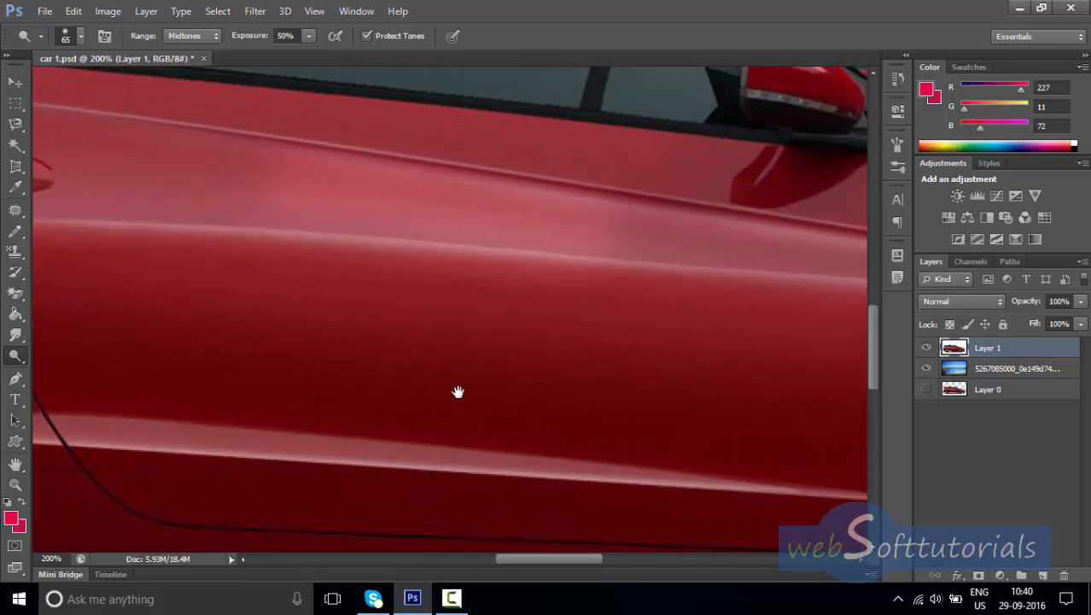
left_click_drag(462, 299, 484, 320)
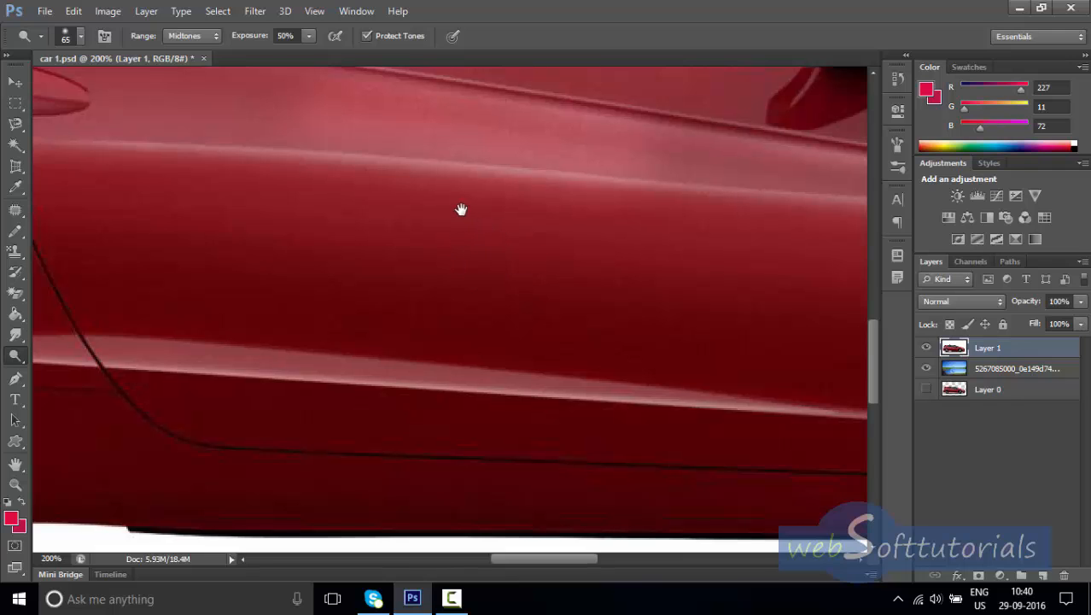
mouse_move(461, 209)
left_mouse_down()
mouse_move(467, 471)
mouse_move(485, 156)
mouse_move(491, 380)
left_mouse_up()
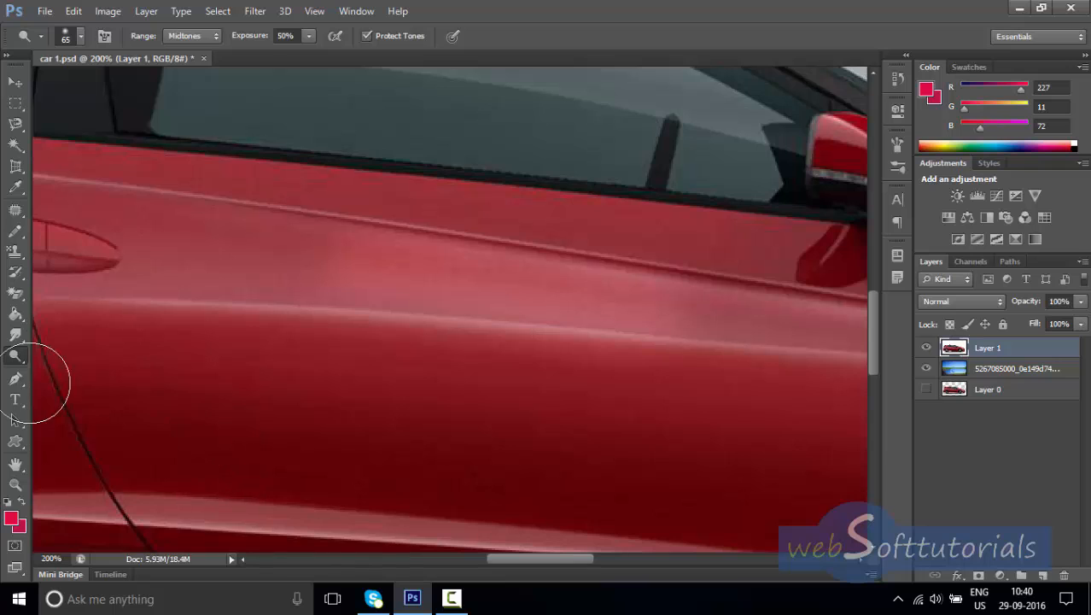
left_click(16, 357)
left_click(86, 354)
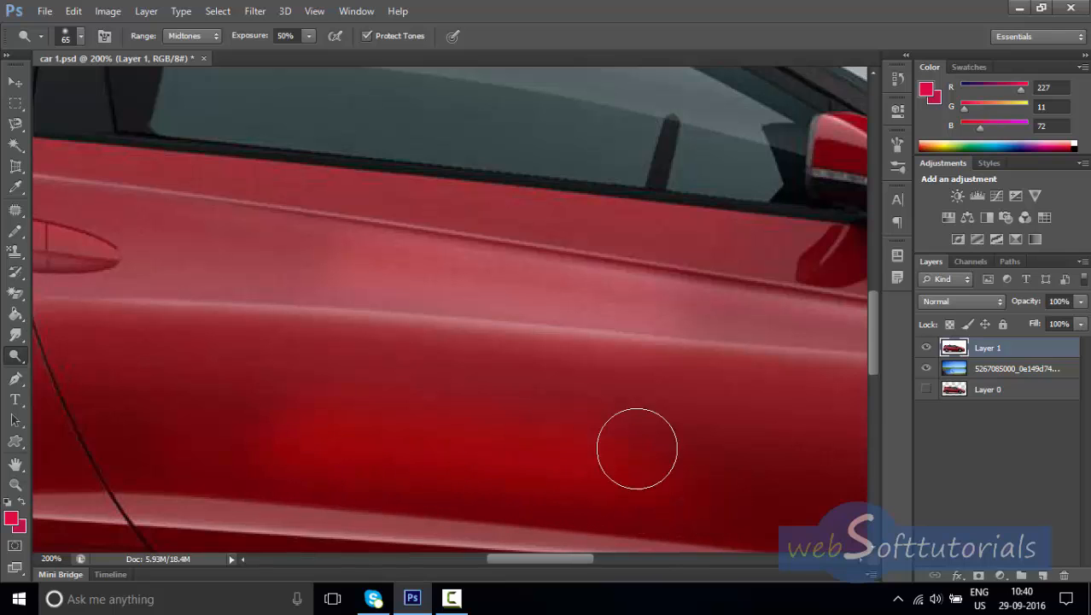
mouse_move(350, 385)
left_mouse_down()
mouse_move(694, 429)
mouse_move(339, 425)
mouse_move(236, 381)
mouse_move(323, 371)
mouse_move(793, 389)
mouse_move(679, 429)
mouse_move(668, 417)
mouse_move(823, 503)
mouse_move(639, 491)
mouse_move(710, 501)
left_mouse_up()
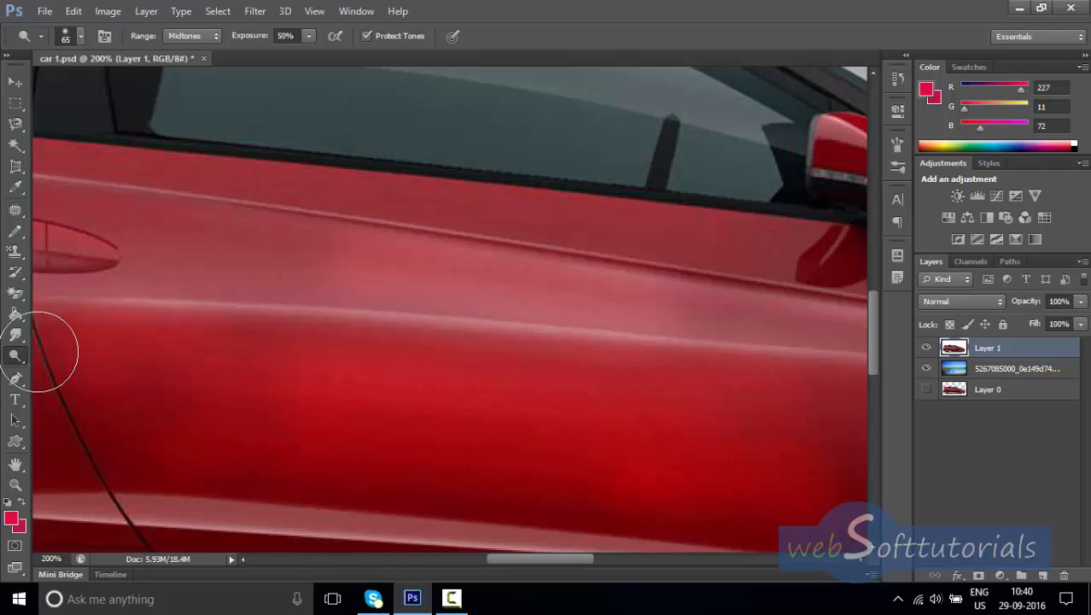
Darken the lower door panel and the band above its crease with the Burn Tool, range Midtones, exposure 50%.
right_click(13, 362)
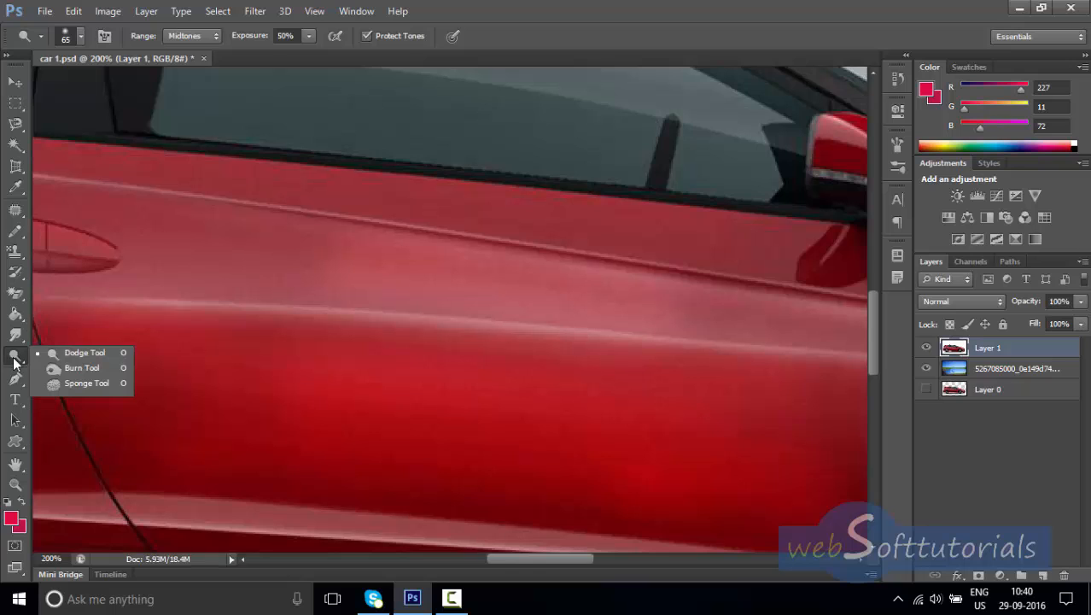
left_click(89, 367)
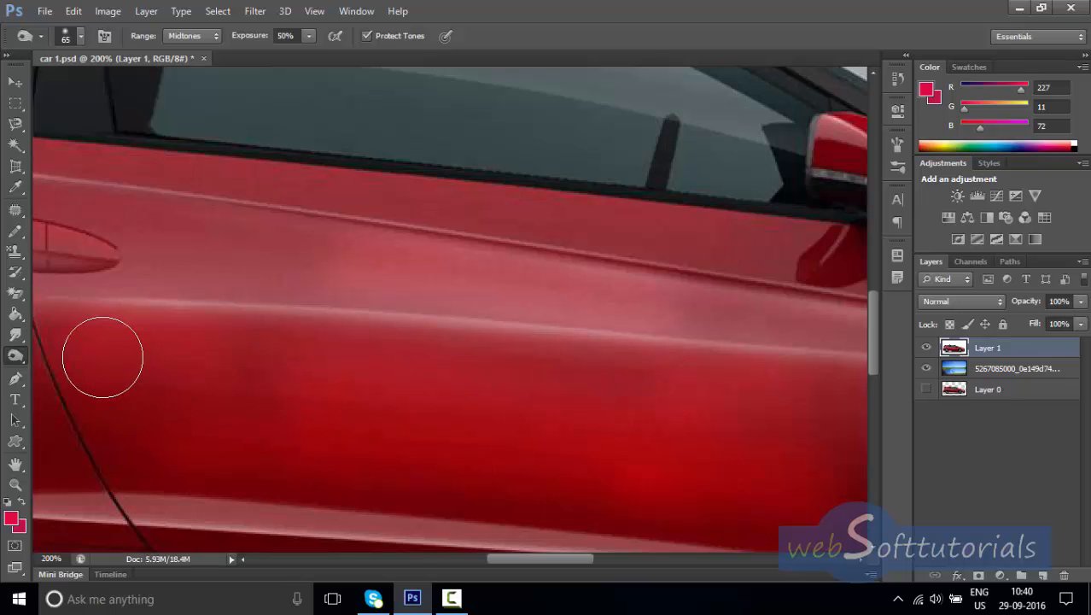
mouse_move(103, 356)
left_mouse_down()
mouse_move(414, 402)
mouse_move(126, 352)
mouse_move(264, 376)
mouse_move(600, 387)
mouse_move(436, 411)
mouse_move(199, 389)
mouse_move(379, 418)
mouse_move(576, 428)
mouse_move(523, 438)
mouse_move(384, 416)
mouse_move(500, 416)
mouse_move(685, 441)
mouse_move(588, 400)
mouse_move(699, 413)
mouse_move(632, 437)
mouse_move(652, 455)
mouse_move(653, 479)
mouse_move(592, 470)
mouse_move(641, 490)
mouse_move(521, 465)
mouse_move(814, 470)
left_mouse_up()
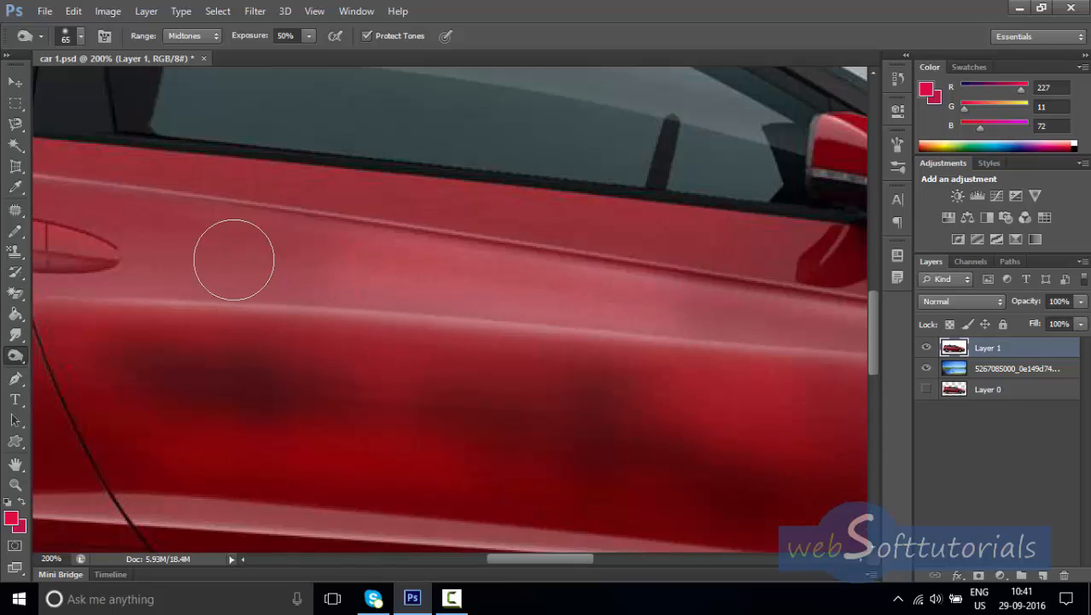
mouse_move(234, 260)
left_mouse_down()
mouse_move(563, 297)
mouse_move(287, 264)
mouse_move(333, 261)
mouse_move(659, 313)
mouse_move(381, 261)
mouse_move(757, 307)
mouse_move(459, 296)
mouse_move(107, 243)
mouse_move(146, 246)
mouse_move(192, 281)
mouse_move(163, 239)
mouse_move(761, 308)
mouse_move(658, 310)
mouse_move(794, 314)
left_mouse_up()
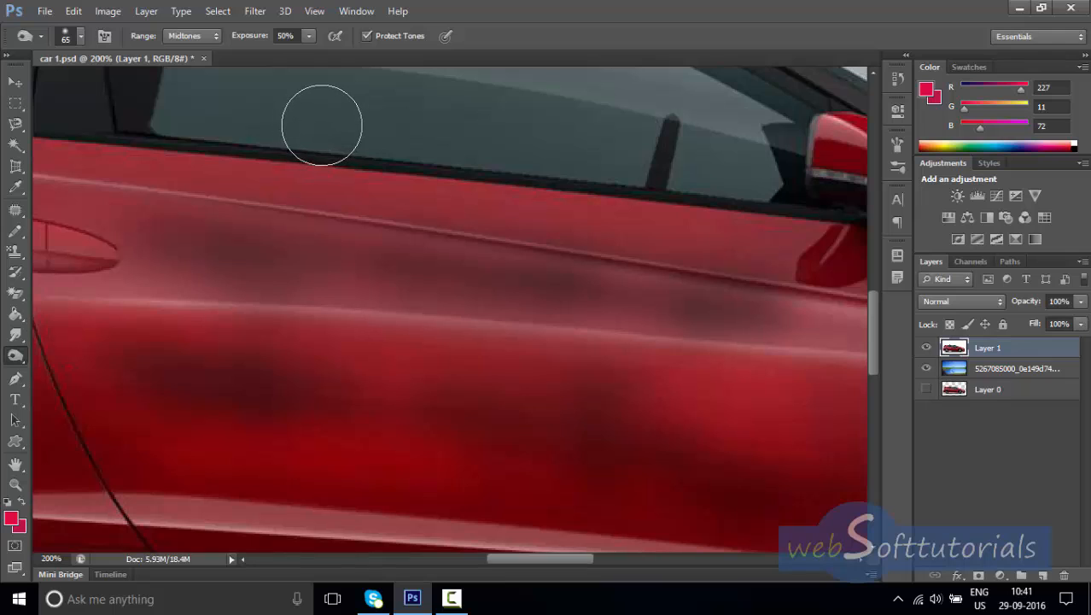
Burn the upper door band with the range set to Shadows, and the crease and front lower panel with Highlights.
left_click(194, 45)
left_click(198, 49)
mouse_move(244, 220)
left_mouse_down()
mouse_move(626, 297)
mouse_move(202, 241)
mouse_move(759, 309)
left_mouse_up()
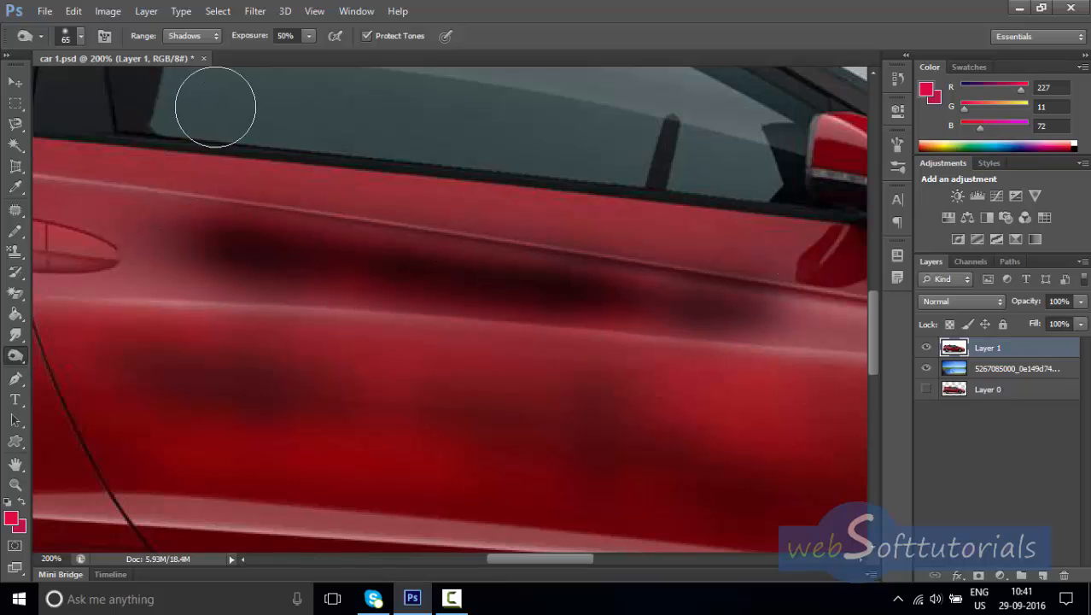
left_click(202, 77)
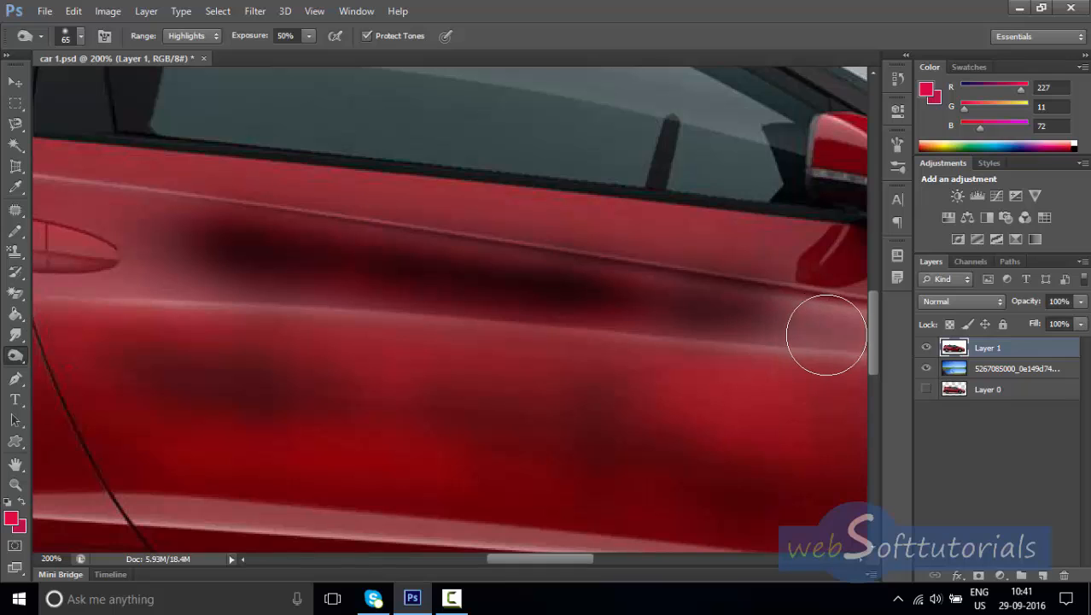
mouse_move(489, 327)
left_mouse_down()
mouse_move(522, 357)
mouse_move(724, 384)
mouse_move(673, 388)
mouse_move(751, 385)
mouse_move(566, 394)
mouse_move(637, 404)
mouse_move(555, 422)
mouse_move(782, 402)
left_mouse_up()
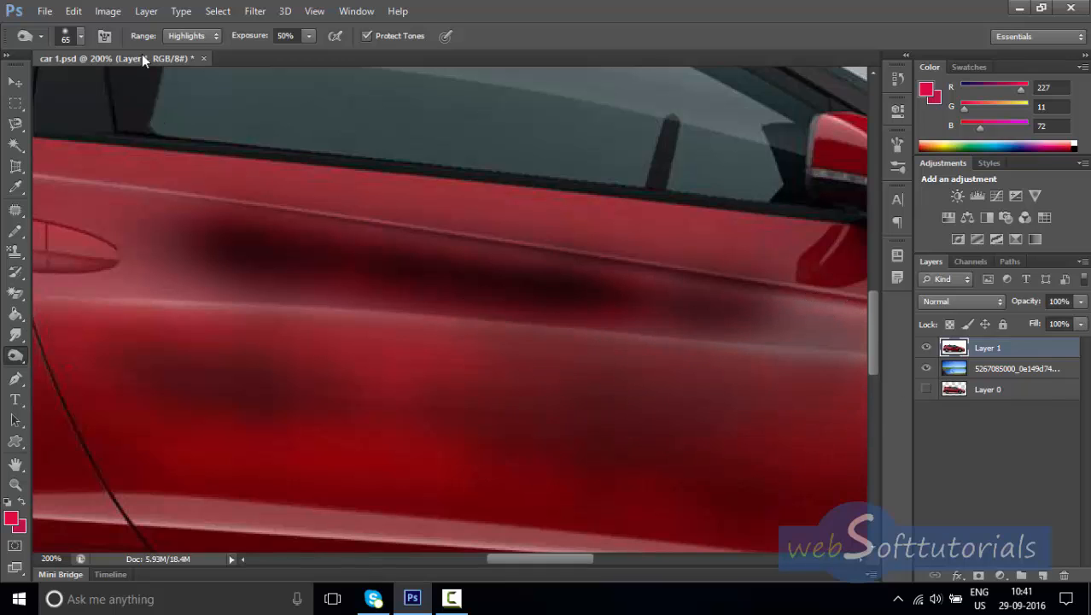
Burn the strip under the window and the lower door panel with range Midtones, and set the exposure to 25%.
left_click(180, 36)
left_click(180, 65)
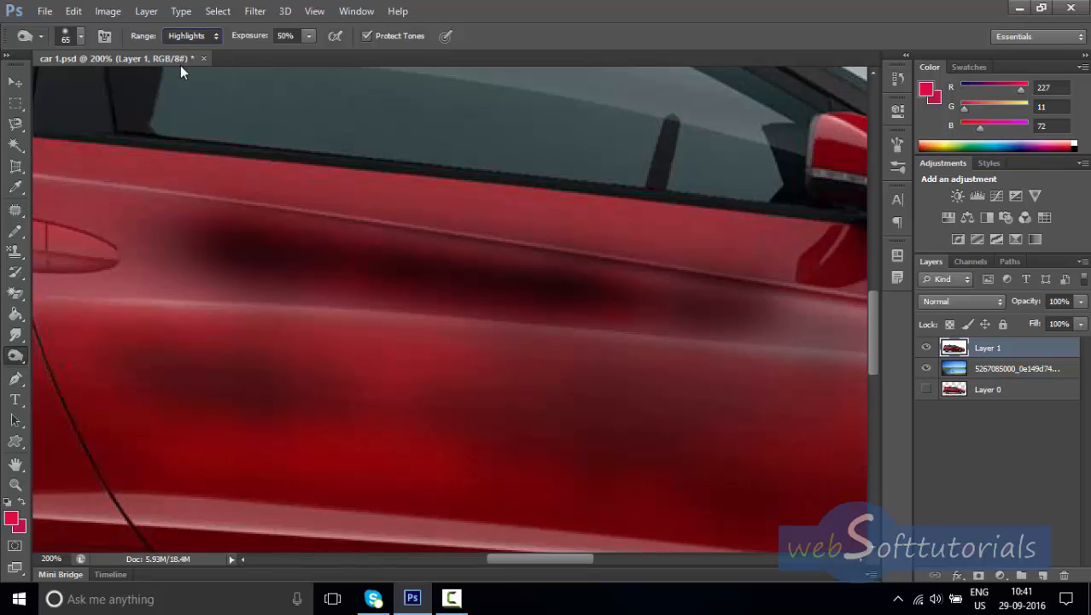
mouse_move(213, 221)
left_mouse_down()
mouse_move(196, 248)
mouse_move(137, 241)
left_mouse_up()
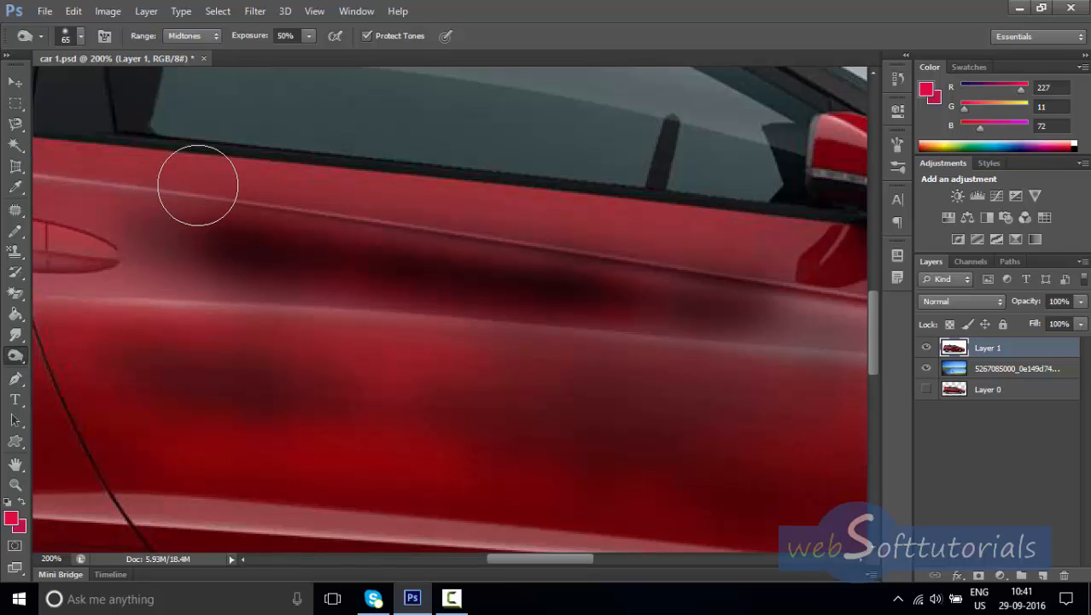
left_click_drag(207, 185, 548, 190)
mouse_move(400, 195)
left_mouse_down()
mouse_move(573, 222)
mouse_move(714, 227)
left_mouse_up()
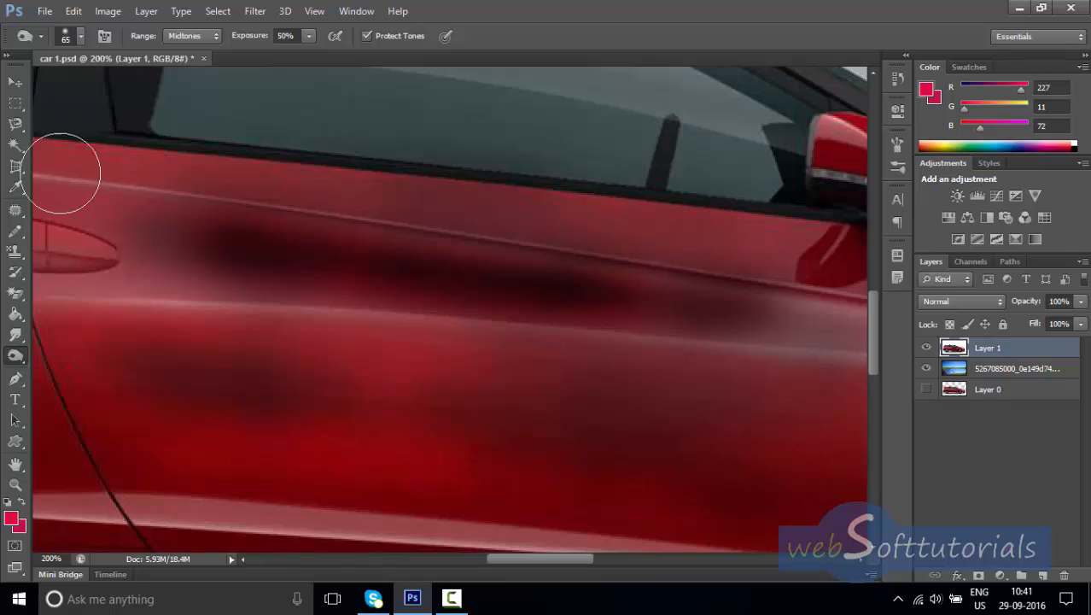
mouse_move(161, 316)
left_mouse_down()
mouse_move(501, 344)
mouse_move(237, 376)
mouse_move(176, 418)
mouse_move(220, 454)
mouse_move(495, 493)
mouse_move(275, 473)
mouse_move(553, 496)
mouse_move(429, 471)
mouse_move(309, 423)
mouse_move(617, 346)
mouse_move(575, 366)
mouse_move(343, 368)
left_mouse_up()
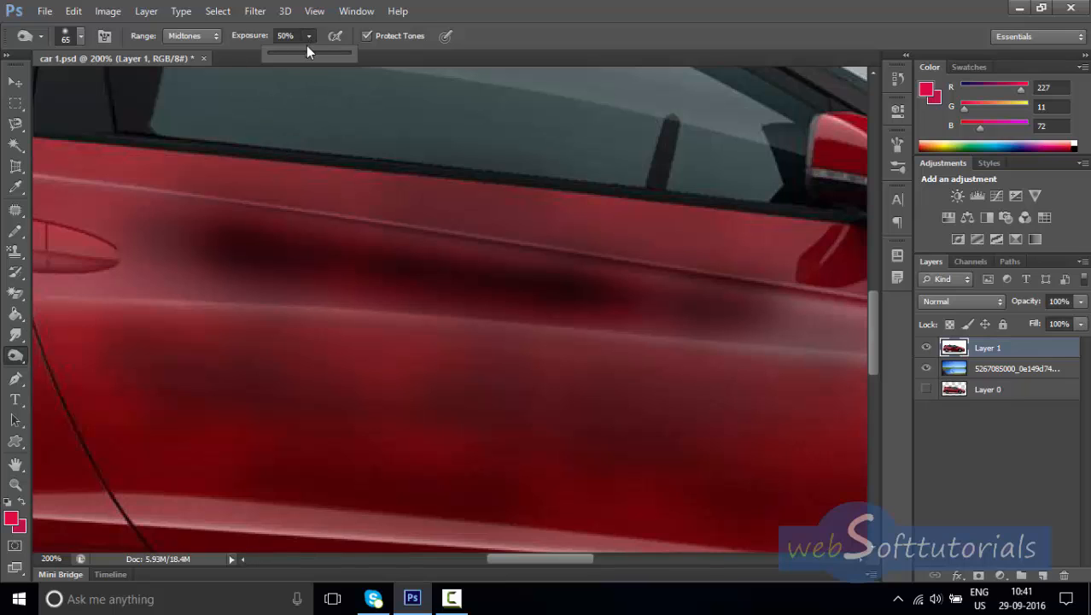
left_click_drag(289, 55, 287, 55)
left_click(199, 302)
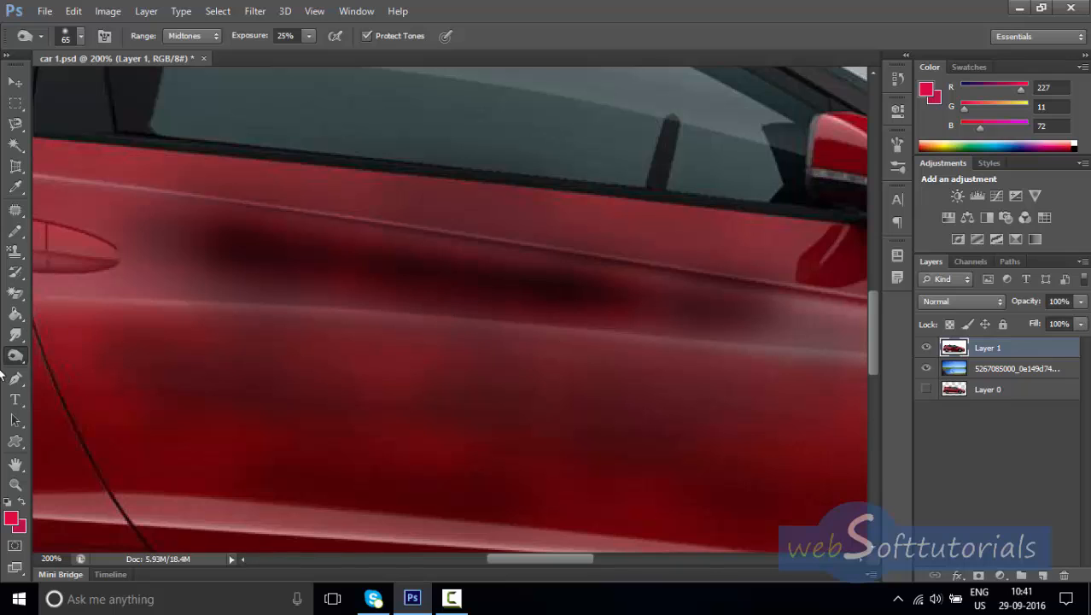
Trace the upper edge of the rear tyre with a Pen Tool path, from its upper rear side around towards the door.
left_click(19, 380)
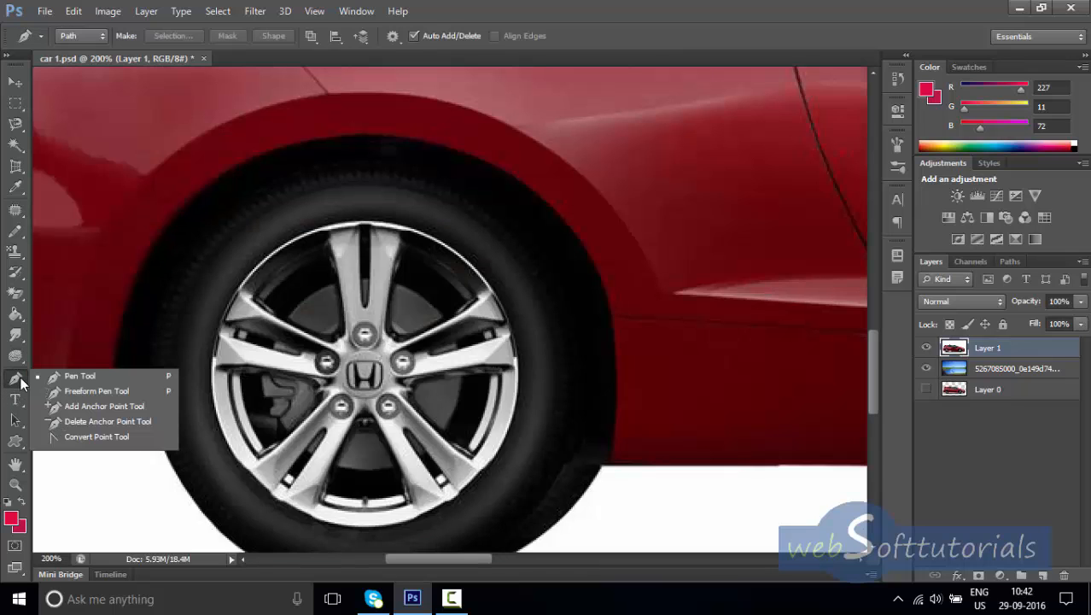
left_click(98, 379)
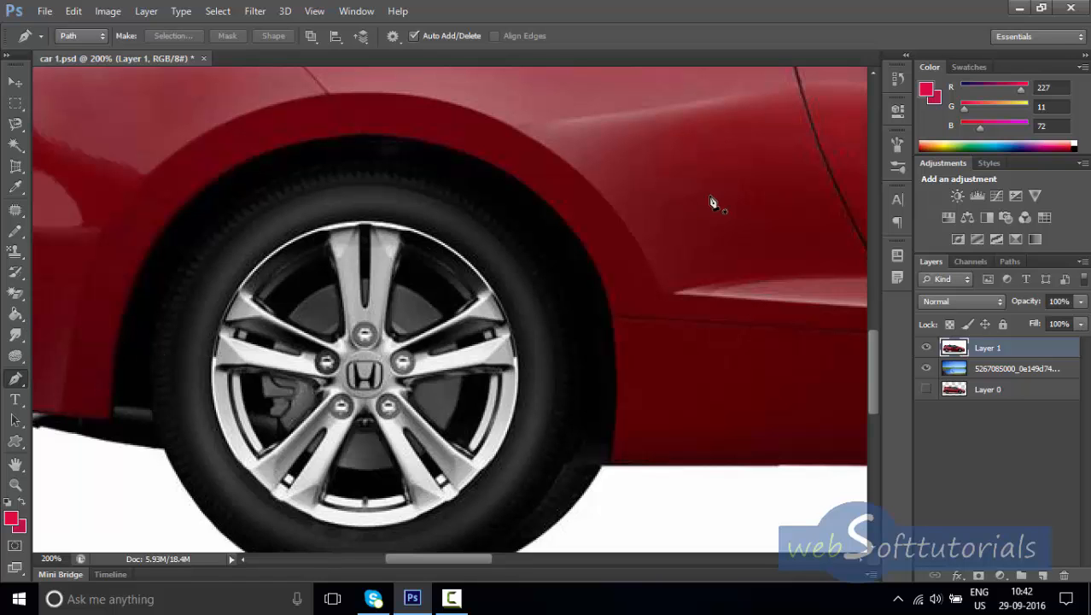
left_click_drag(713, 200, 346, 475)
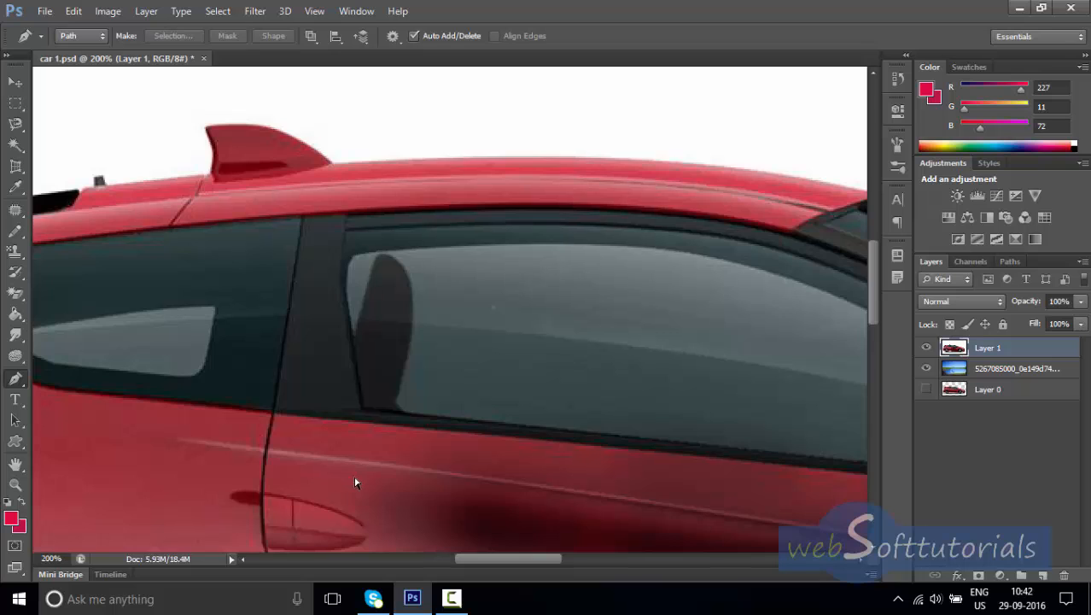
scroll(356, 483, "down", 3)
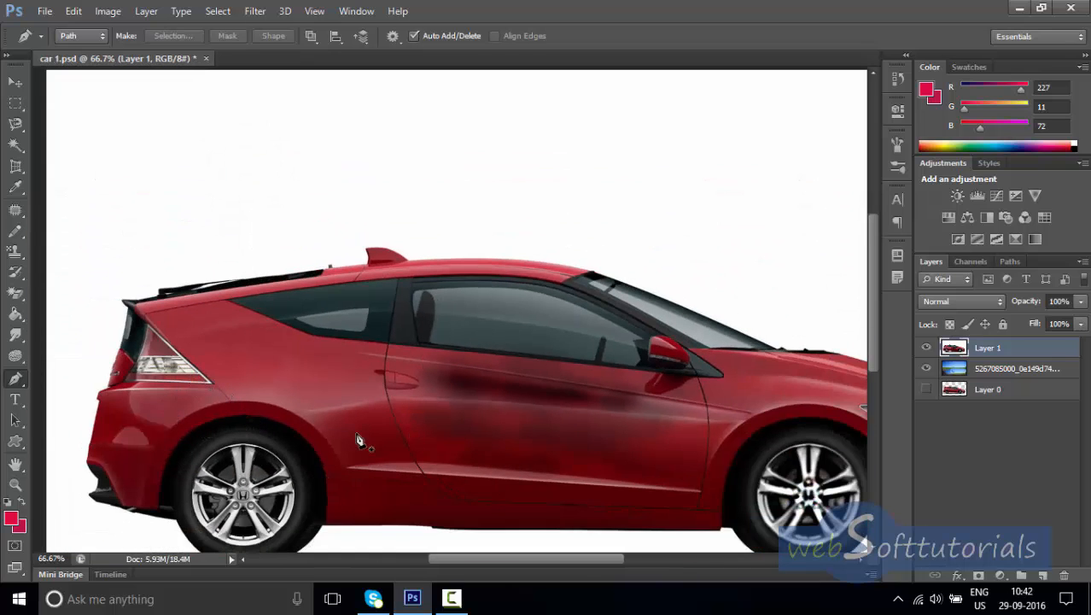
left_click_drag(354, 434, 379, 368)
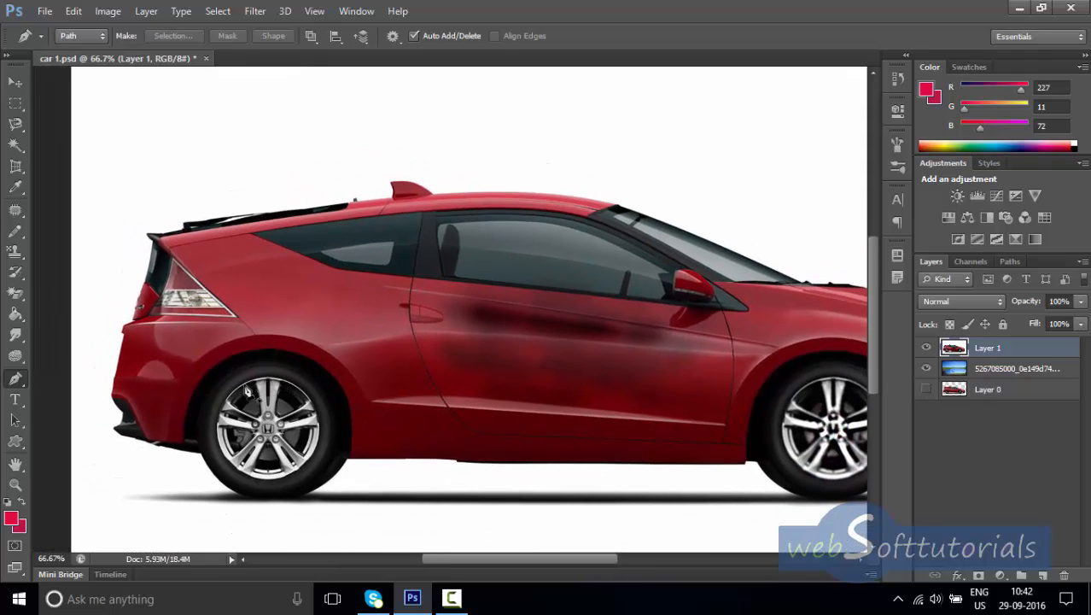
key("ctrl+plus")
key("ctrl+plus")
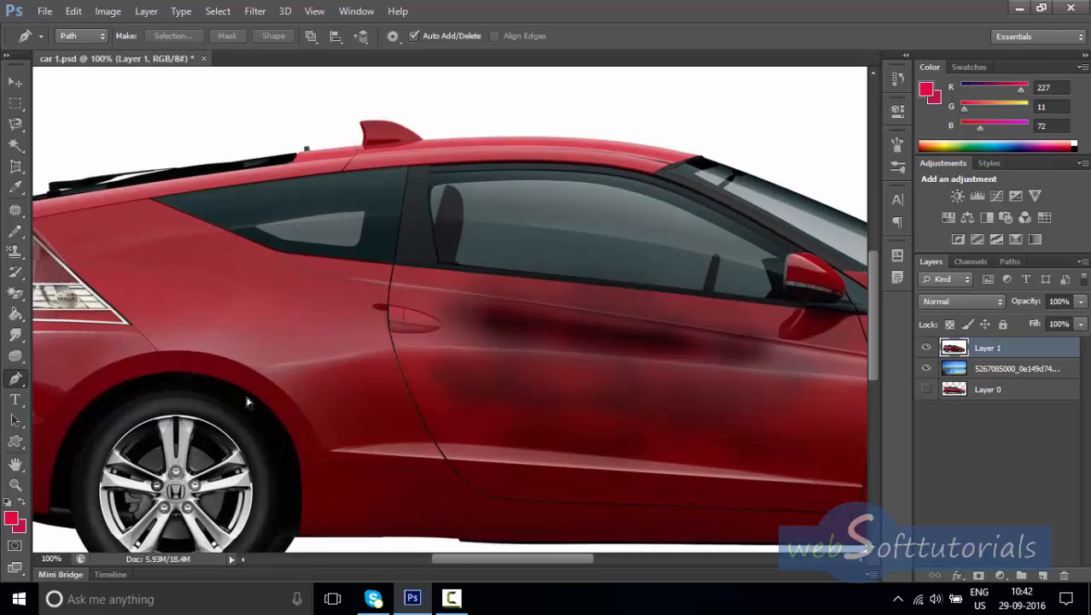
left_click_drag(207, 426, 311, 292)
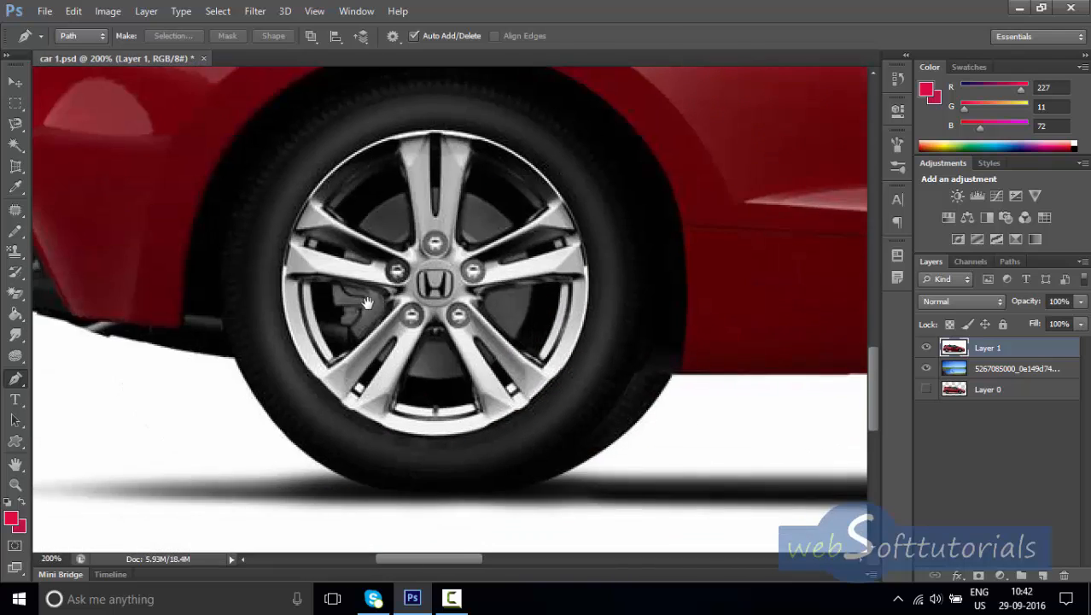
left_click_drag(391, 278, 287, 335)
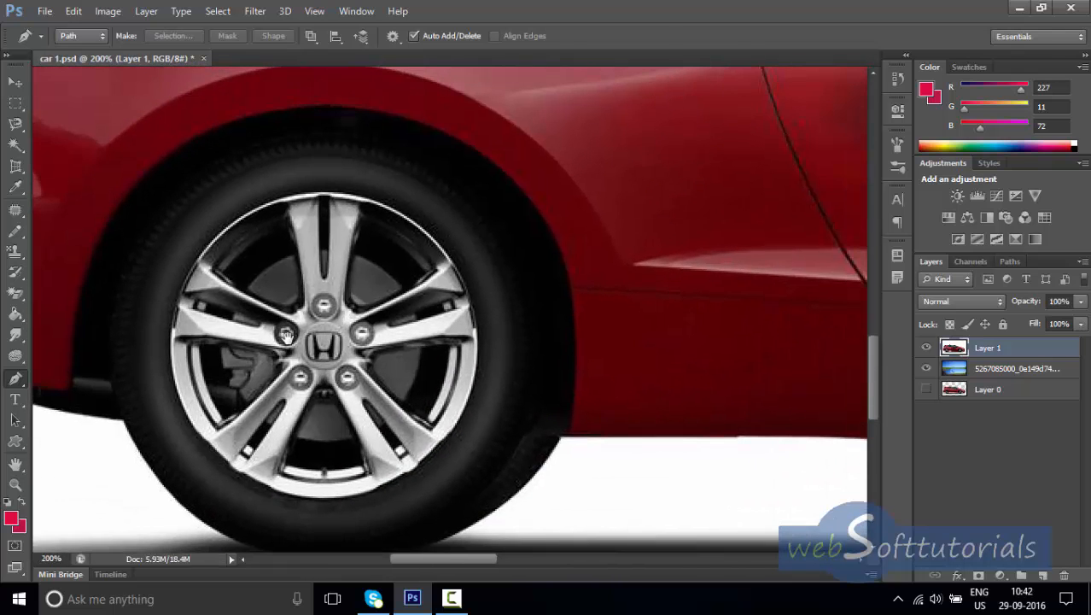
left_click(225, 169)
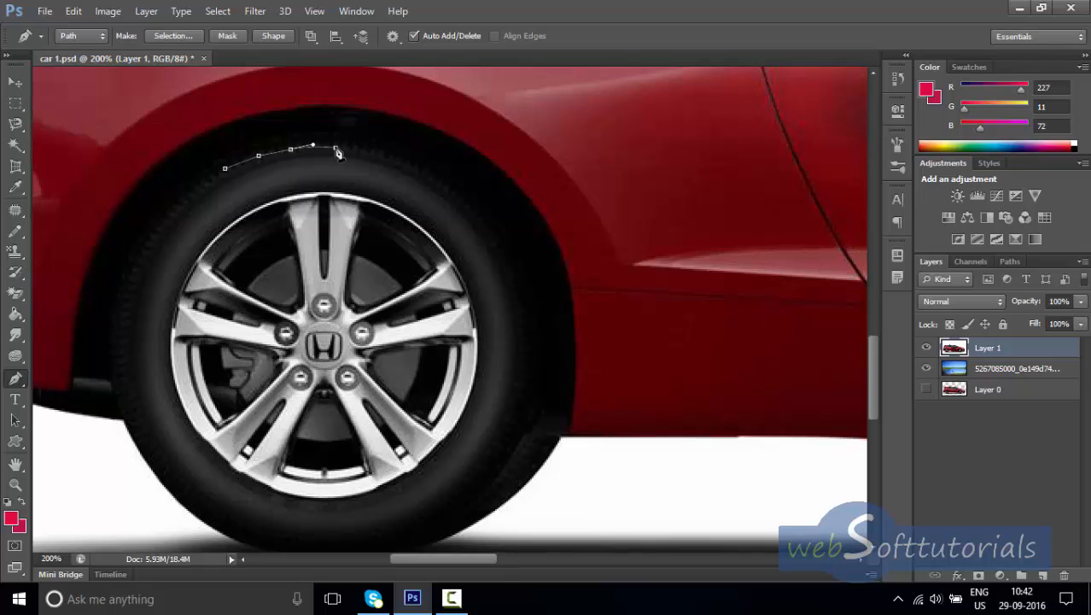
left_click(475, 213)
left_click_drag(520, 305, 524, 338)
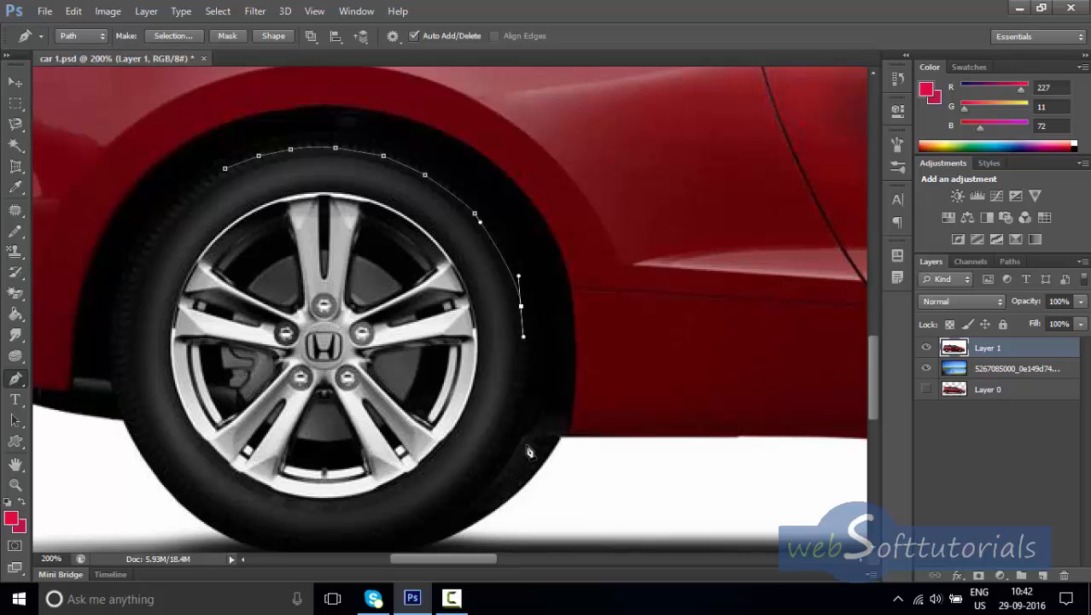
Extend the path down the tyre's door-side edge, out to the corner of the sill and around to the tyre's underside.
left_click_drag(528, 422, 521, 451)
left_click(556, 436)
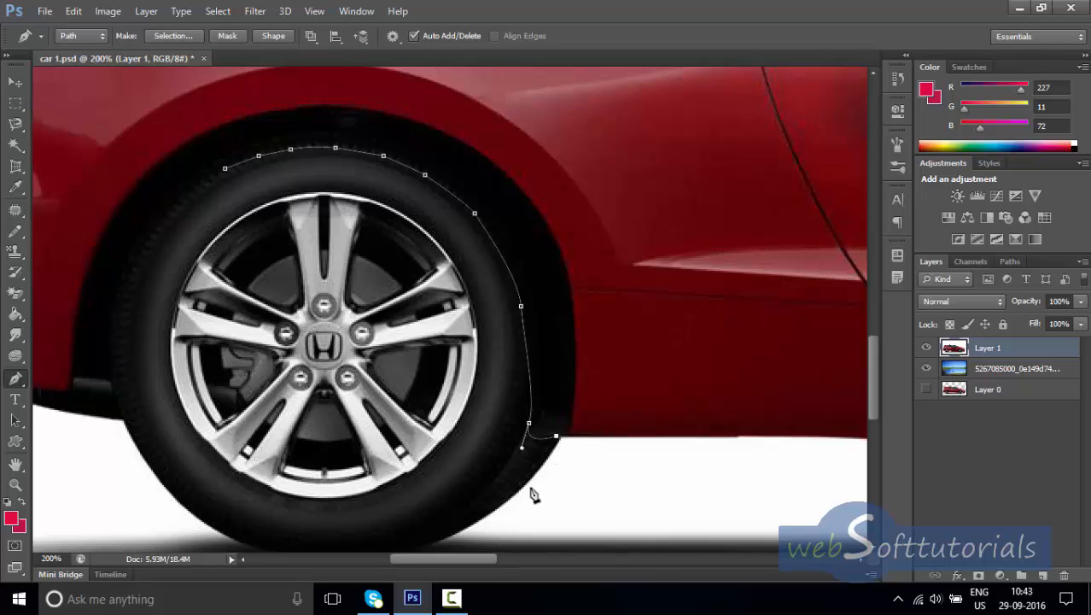
left_click_drag(511, 498, 461, 546)
key("space")
left_click_drag(499, 470, 531, 366)
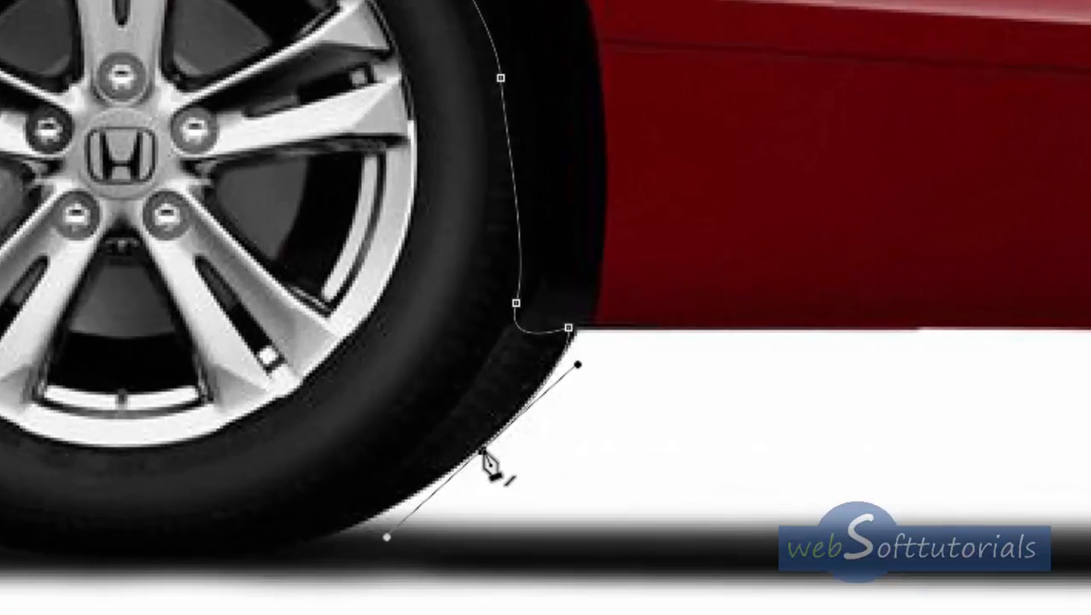
left_click(481, 449, "alt")
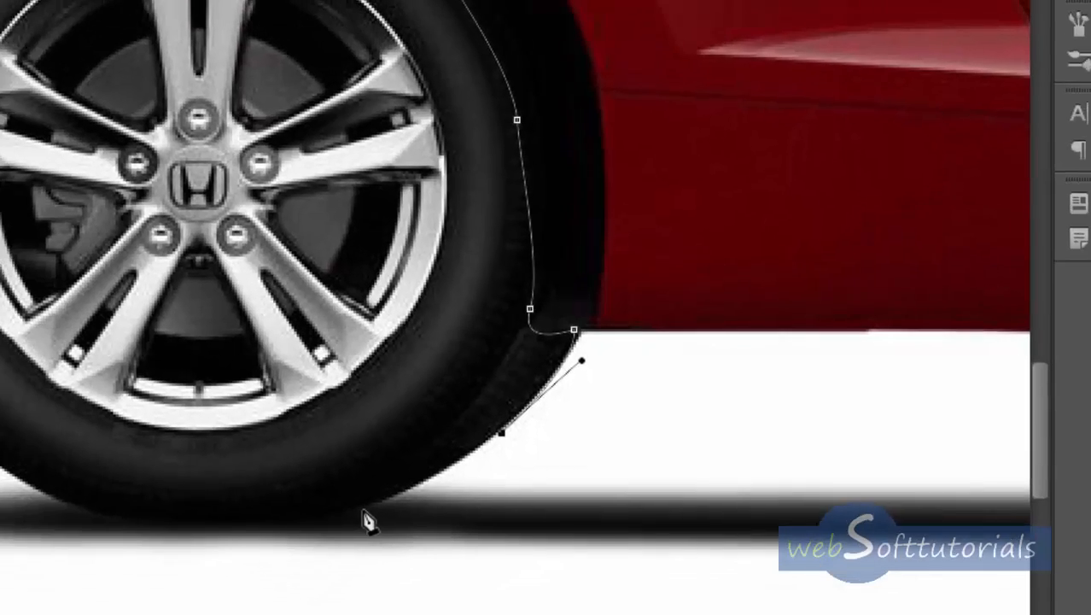
left_click(316, 546)
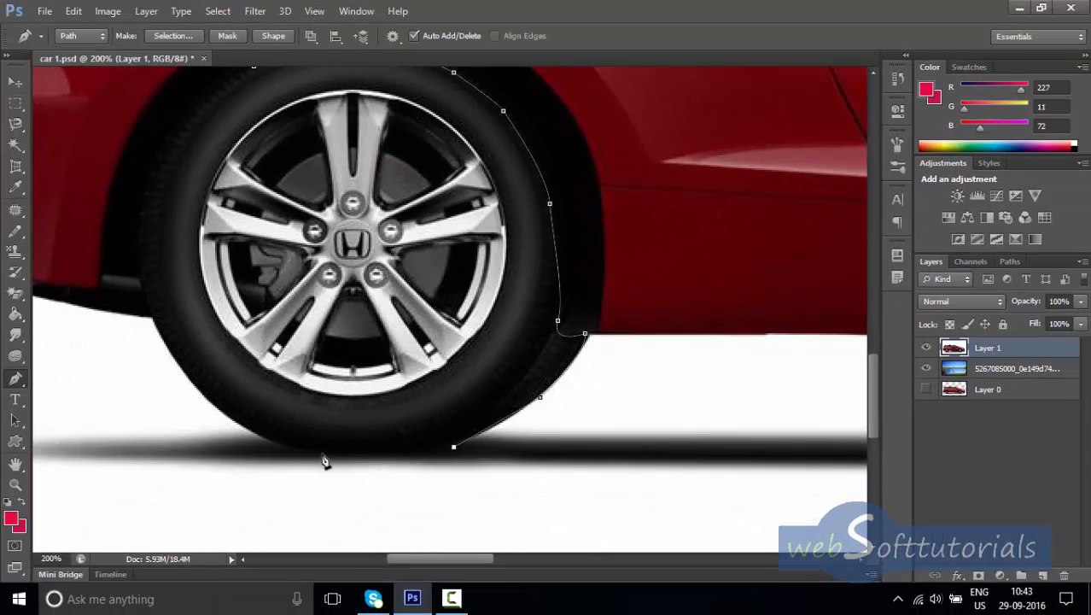
Continue the path along the tyre's ground contact and up its outer rear edge.
left_click(316, 455)
left_click_drag(308, 452, 300, 456)
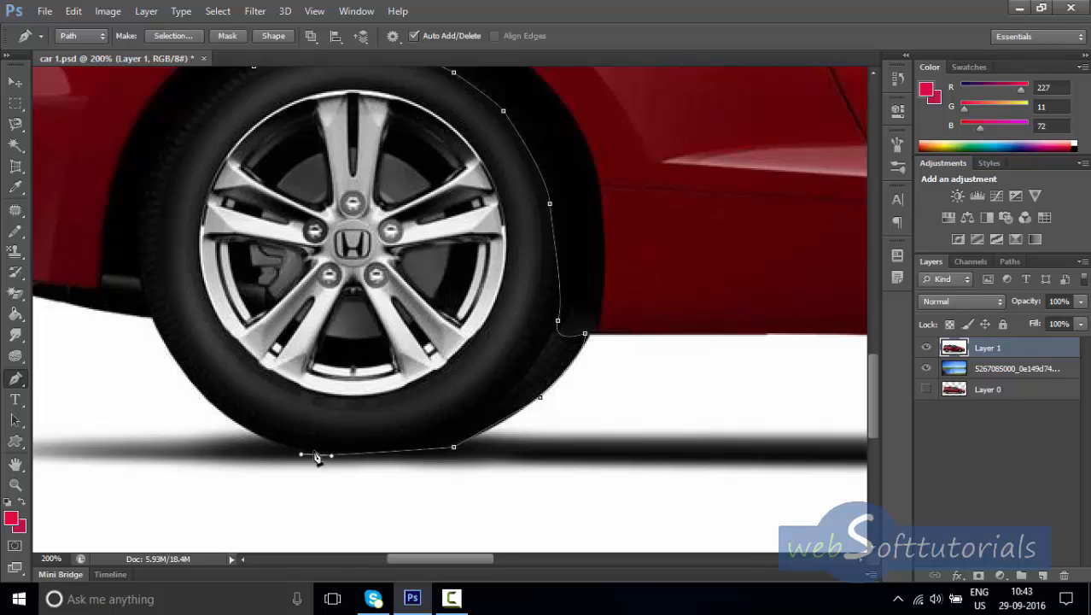
left_click(194, 390)
left_click_drag(196, 391, 168, 350)
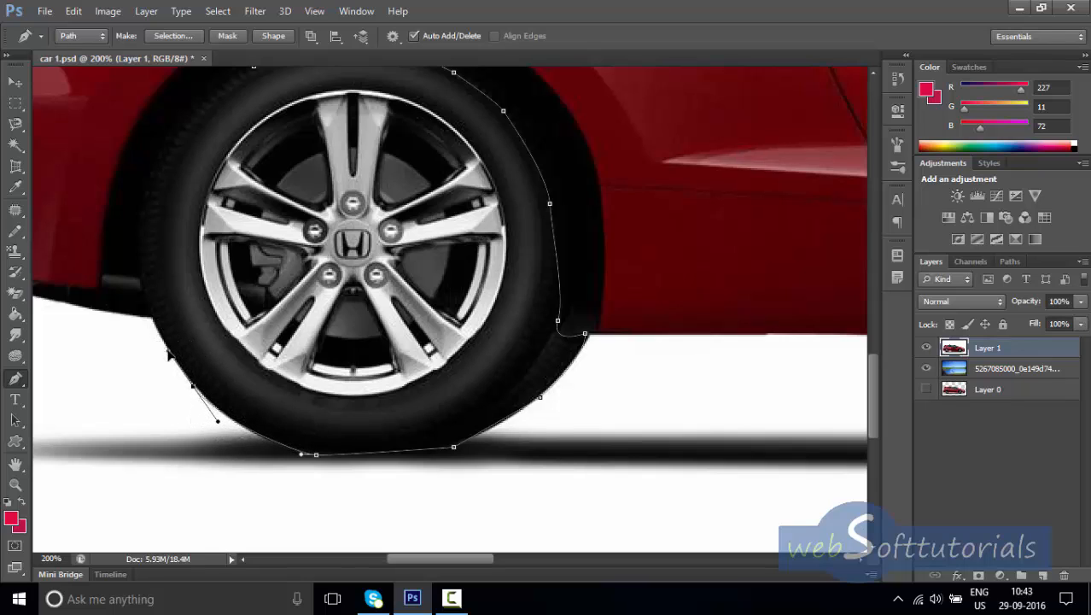
left_click(142, 285)
left_click_drag(143, 280, 140, 256)
Trace the tyre's upper rear edge and close the path at its starting anchor point.
left_click_drag(209, 251, 254, 407)
left_click_drag(205, 311, 228, 269)
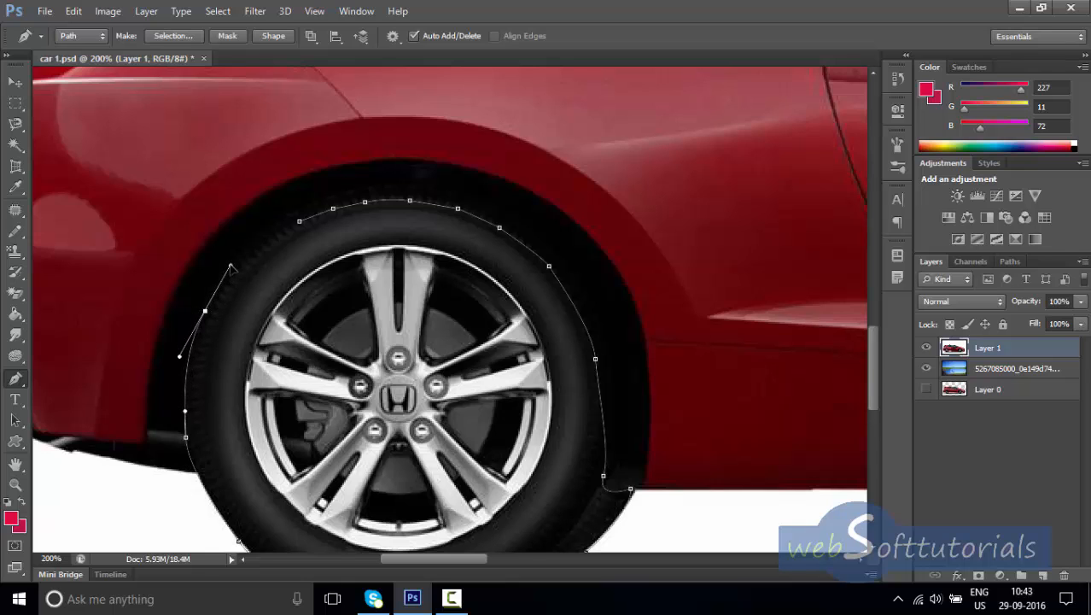
left_click(266, 249)
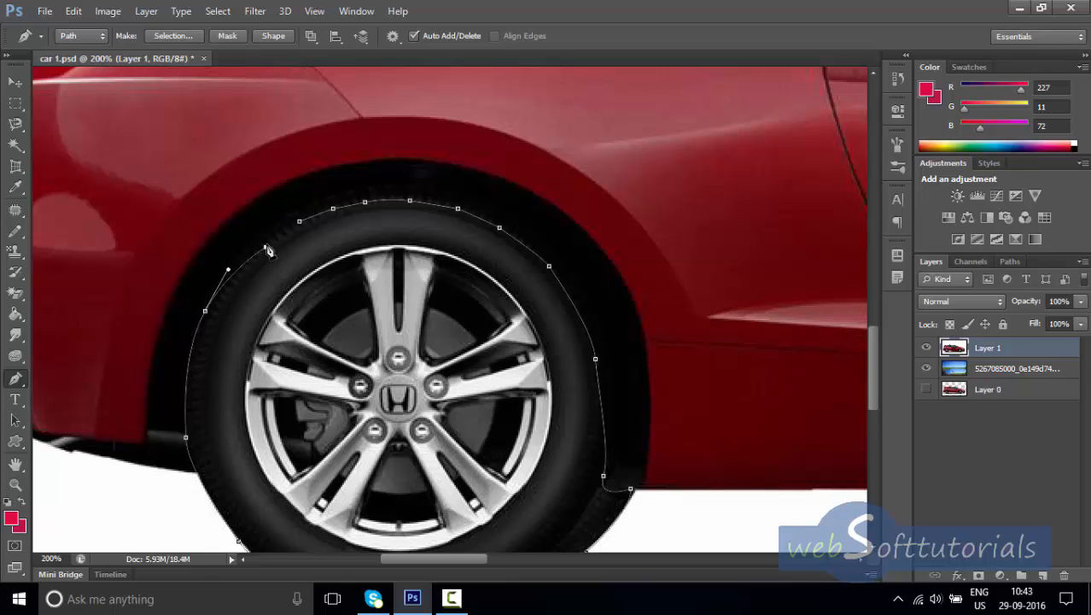
left_click(301, 225)
Make a new anti-aliased selection from the closed tyre path with a feather radius of 0 pixels.
right_click(348, 213)
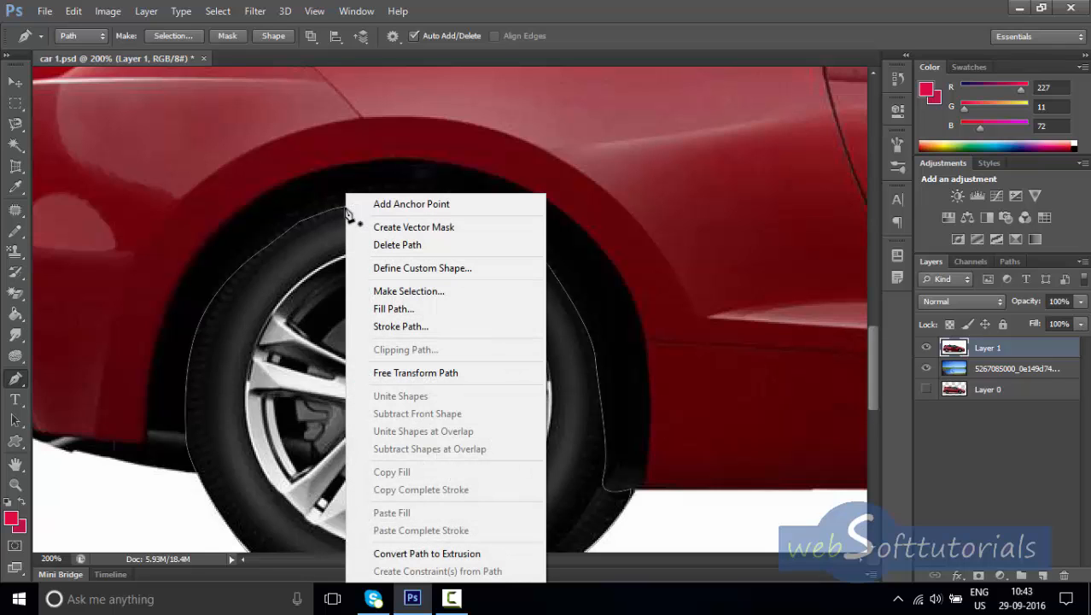
left_click(431, 292)
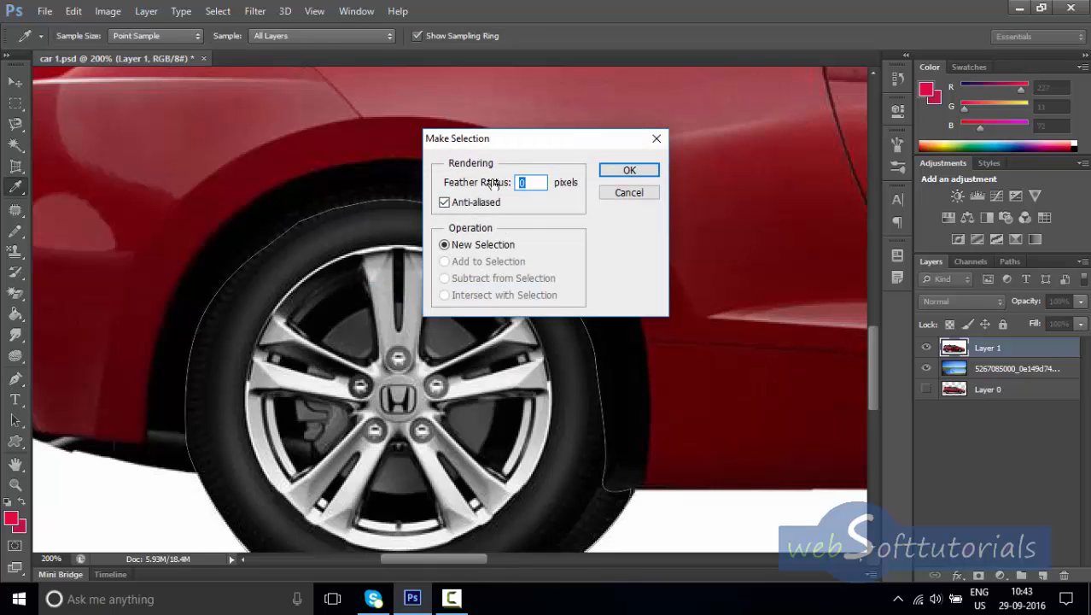
left_click(616, 170)
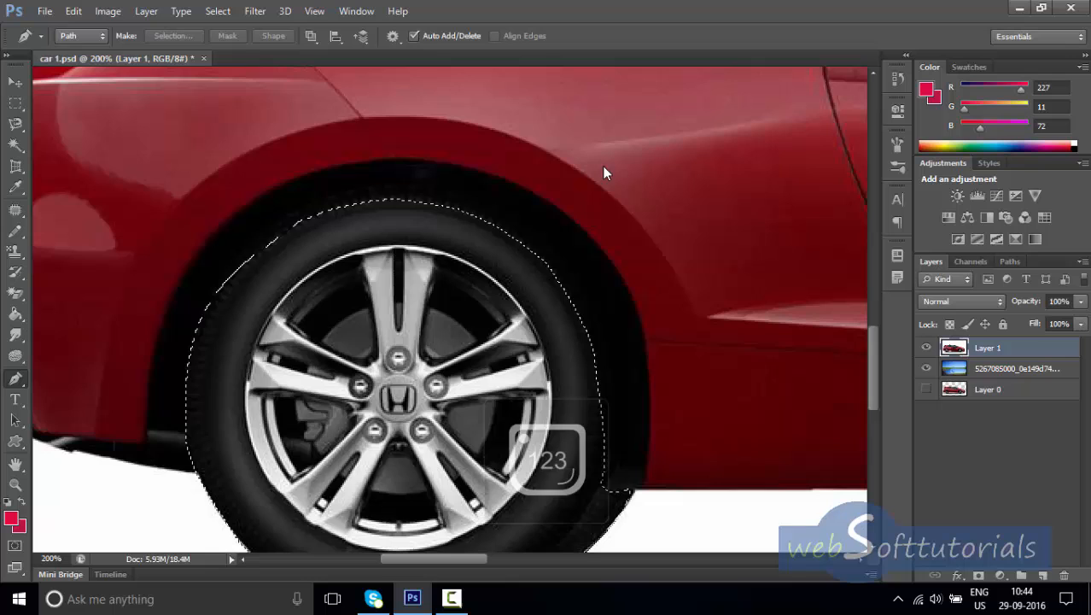
Try moving the selected wheel away from the wheel arch with the Move Tool and bring it back.
left_click(19, 84)
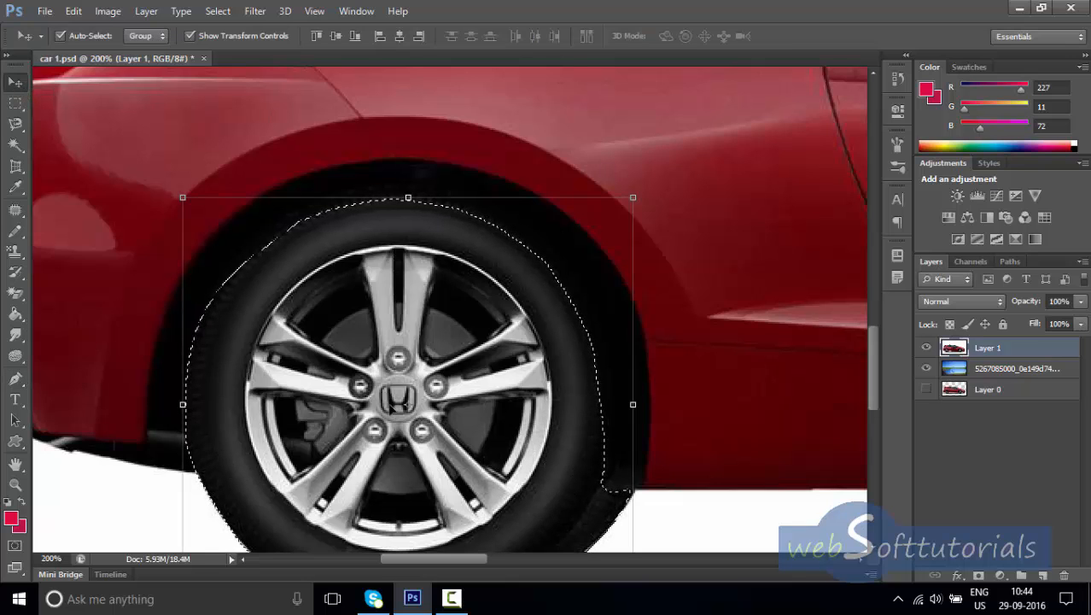
left_click_drag(504, 406, 381, 325)
left_click_drag(299, 326, 424, 403)
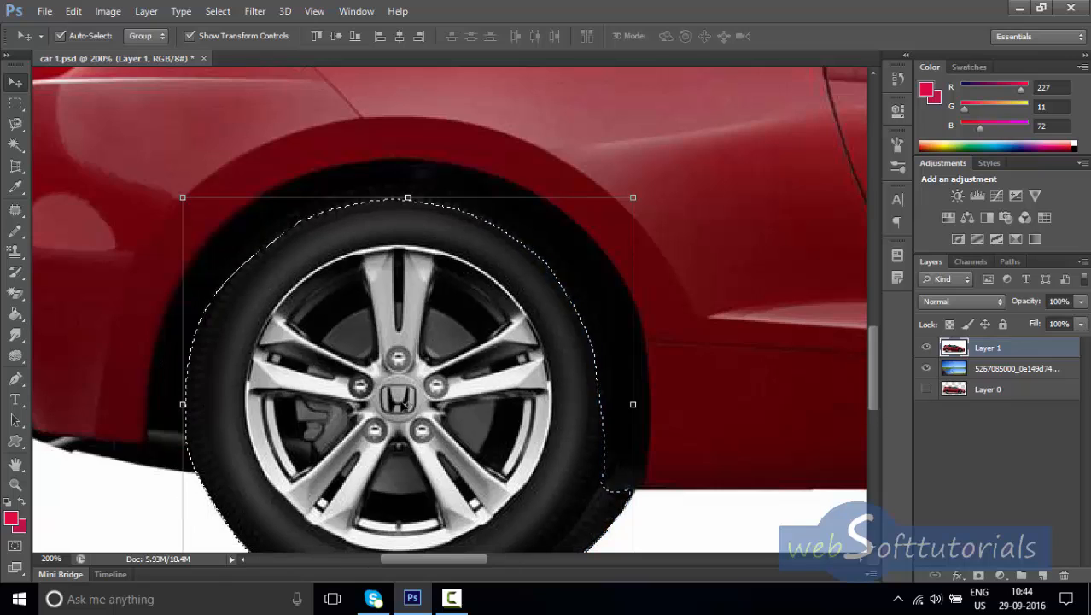
Deselect the wheel, step back to the open path and close it again with the Pen Tool.
key("ctrl+d")
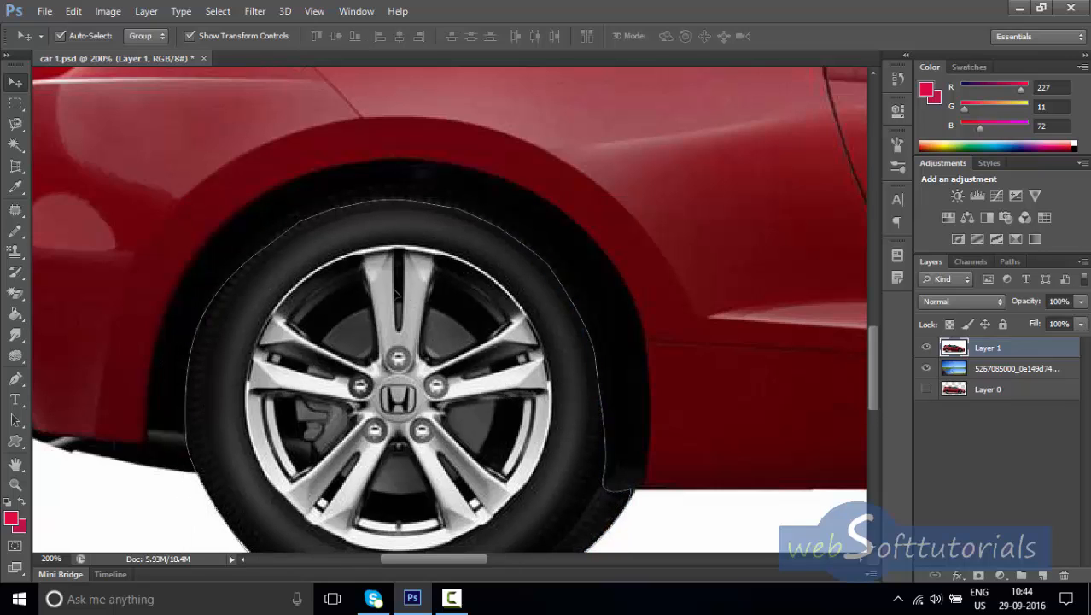
key("ctrl+alt+z")
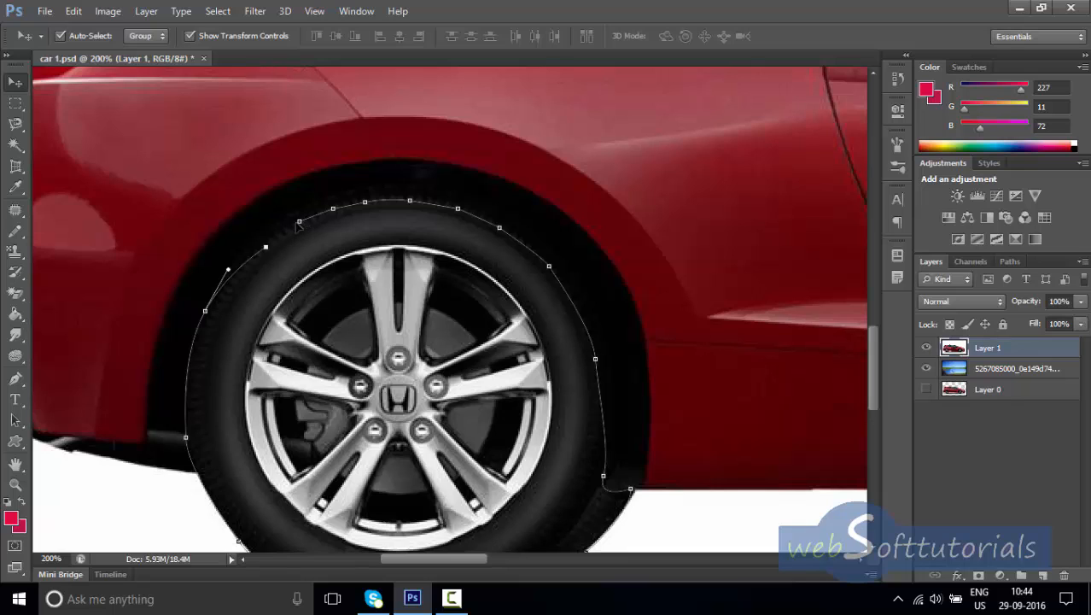
left_click(15, 378)
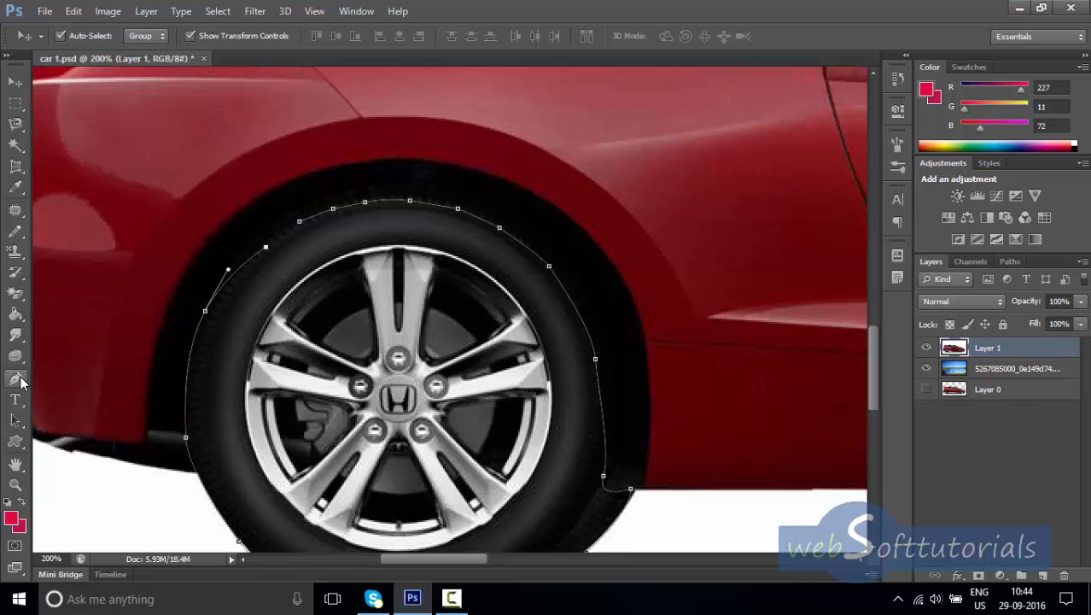
left_click(301, 223)
Try stroking the tyre path with the Pencil and undo the stroke.
right_click(343, 267)
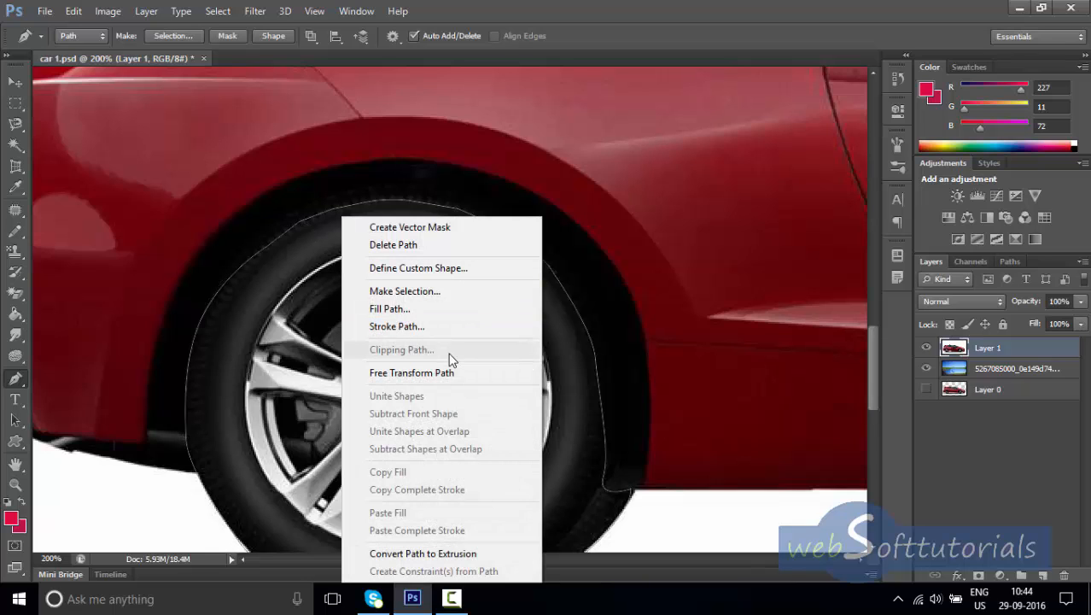
left_click(425, 325)
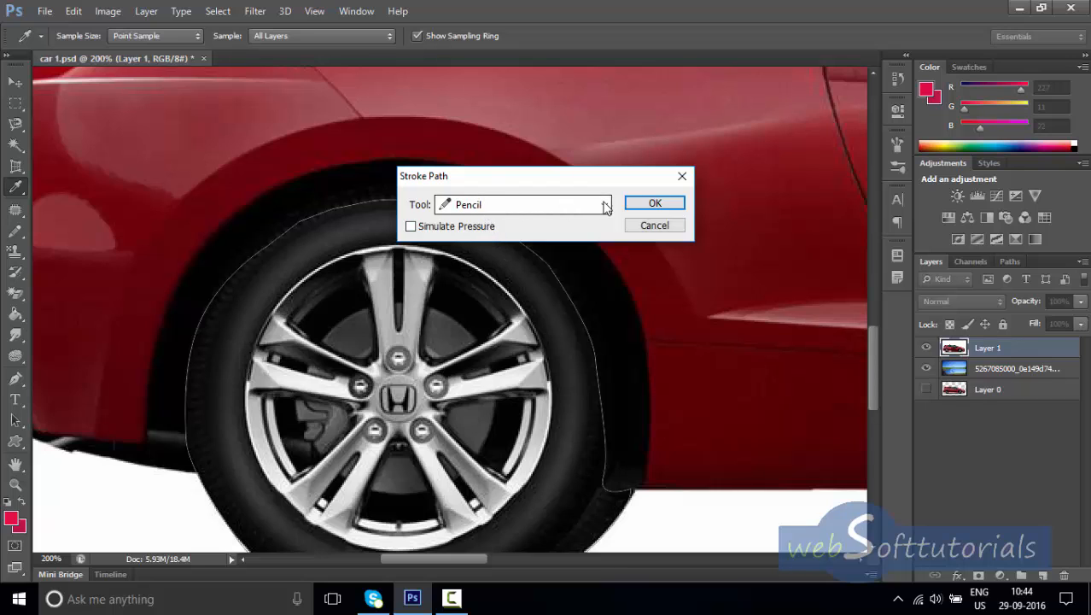
left_click(653, 202)
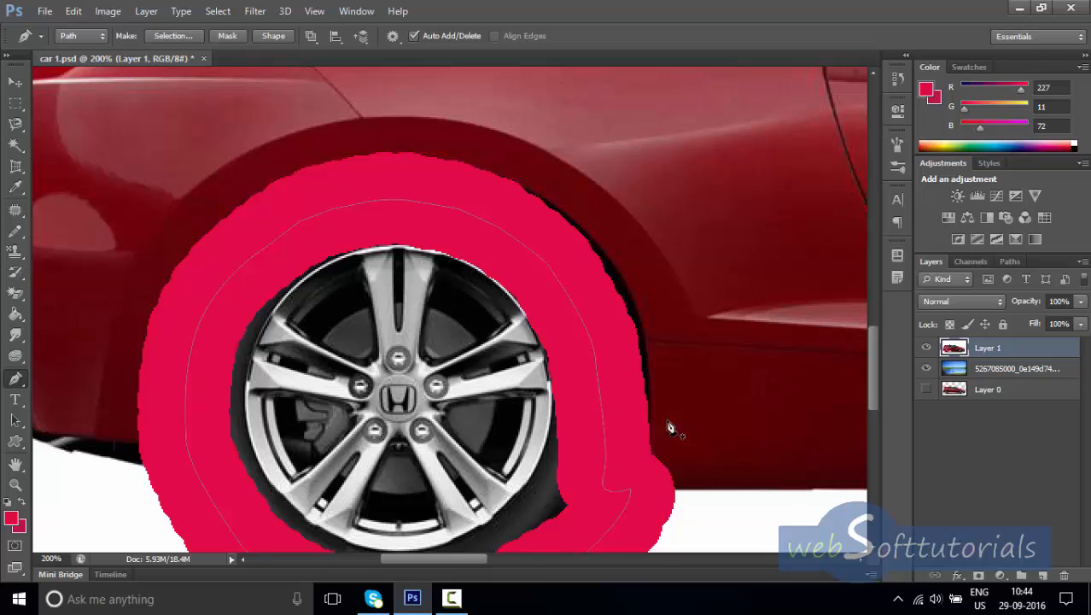
scroll(386, 287, "down", 4)
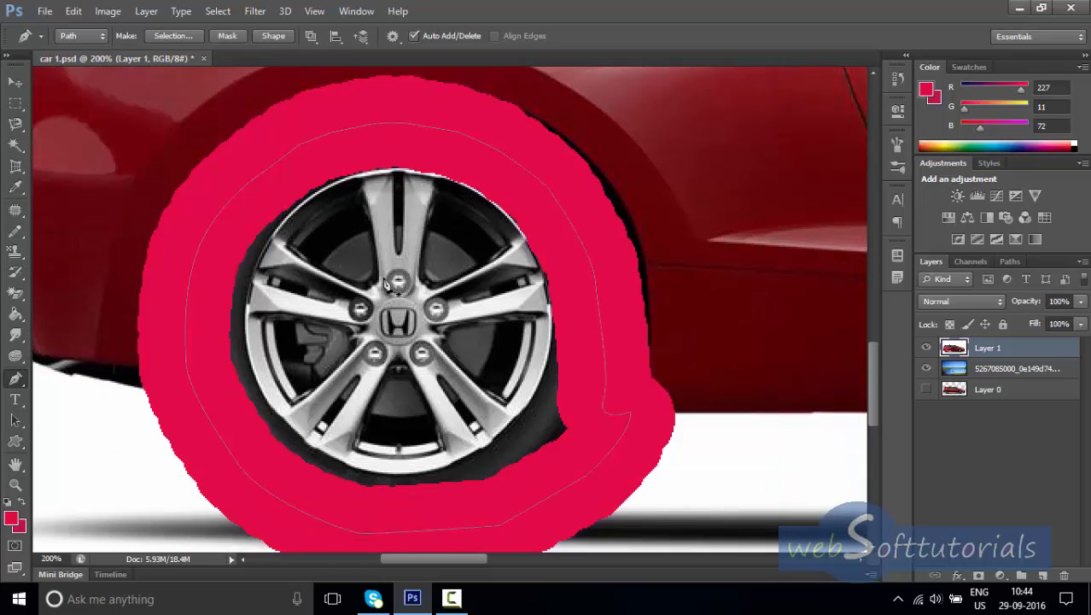
scroll(386, 287, "up", 2)
key("ctrl+z")
Try stroking the tyre path with the Brush, without simulated pressure, and undo the stroke.
right_click(412, 110)
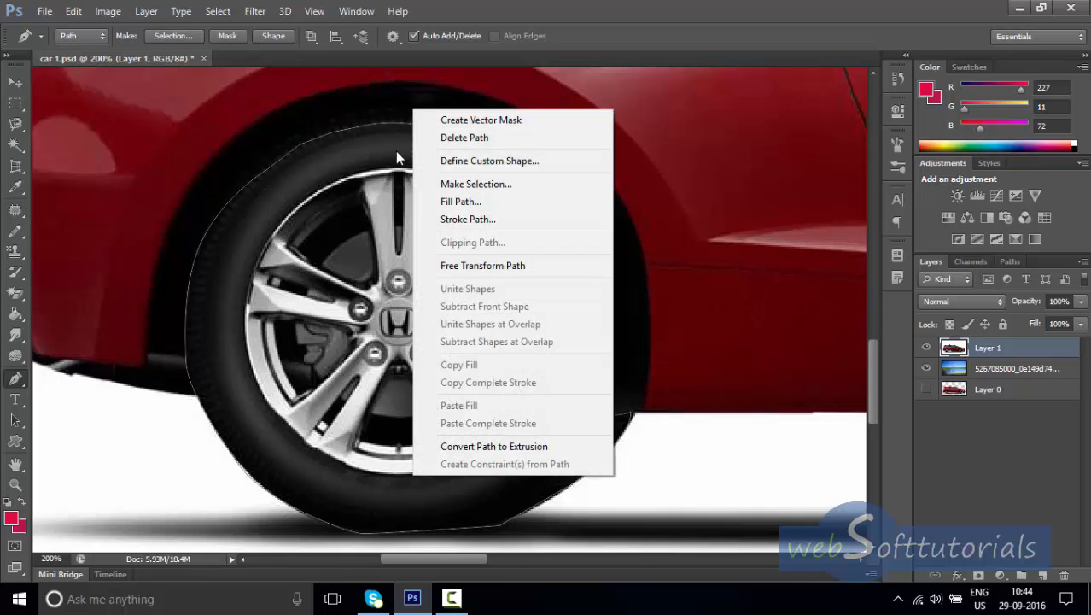
right_click(357, 163)
left_click(441, 273)
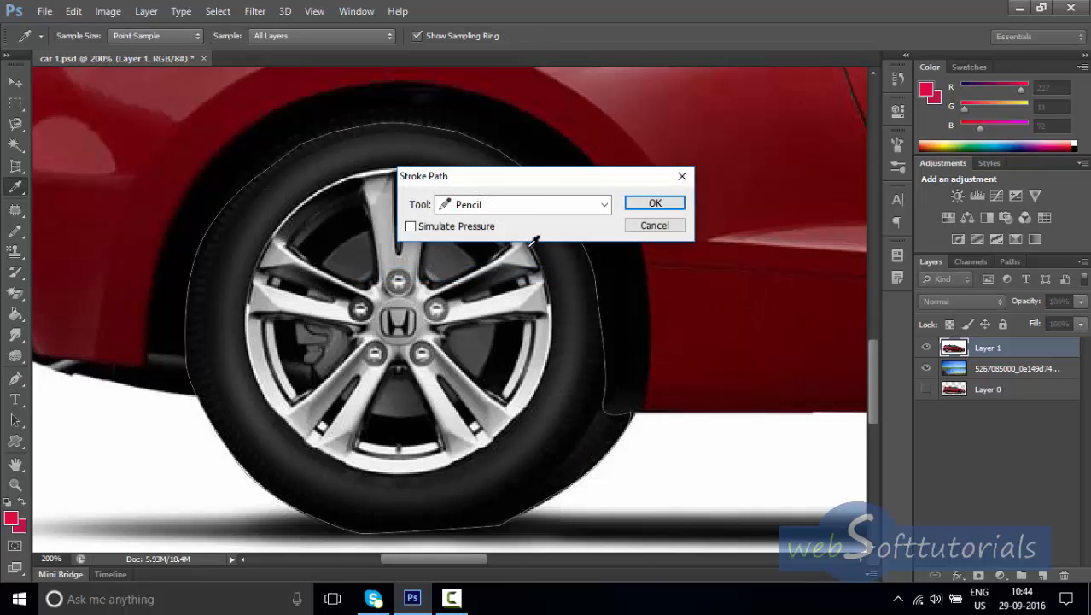
left_click(595, 205)
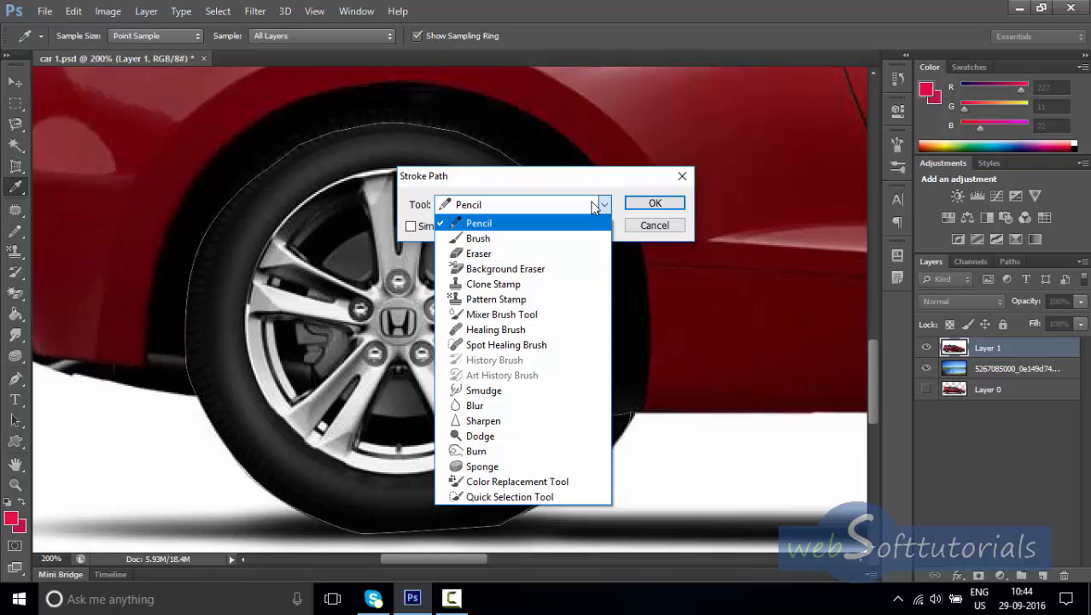
left_click(502, 242)
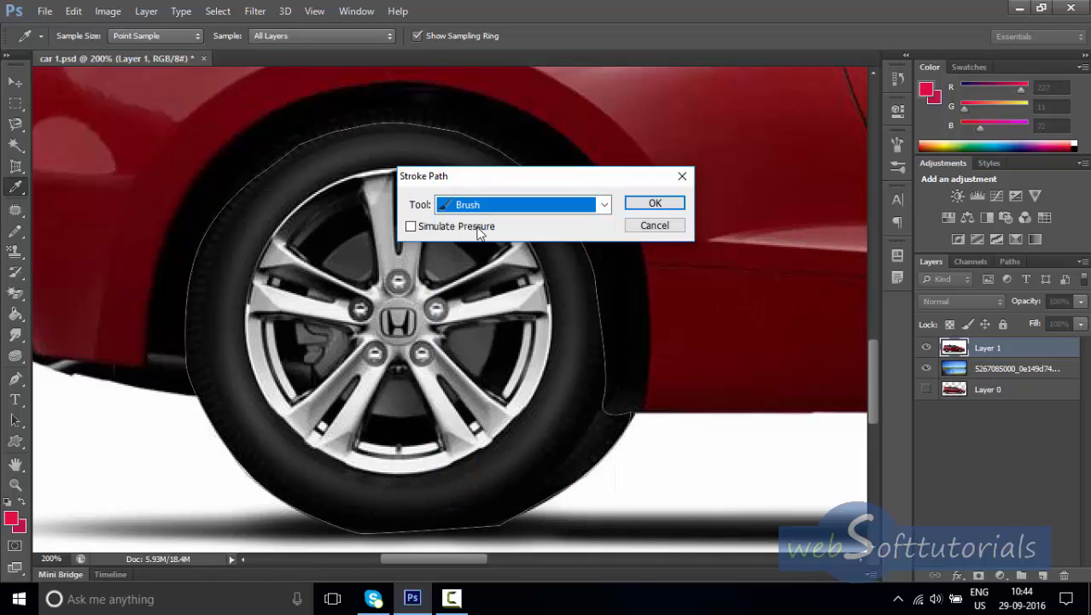
left_click(661, 205)
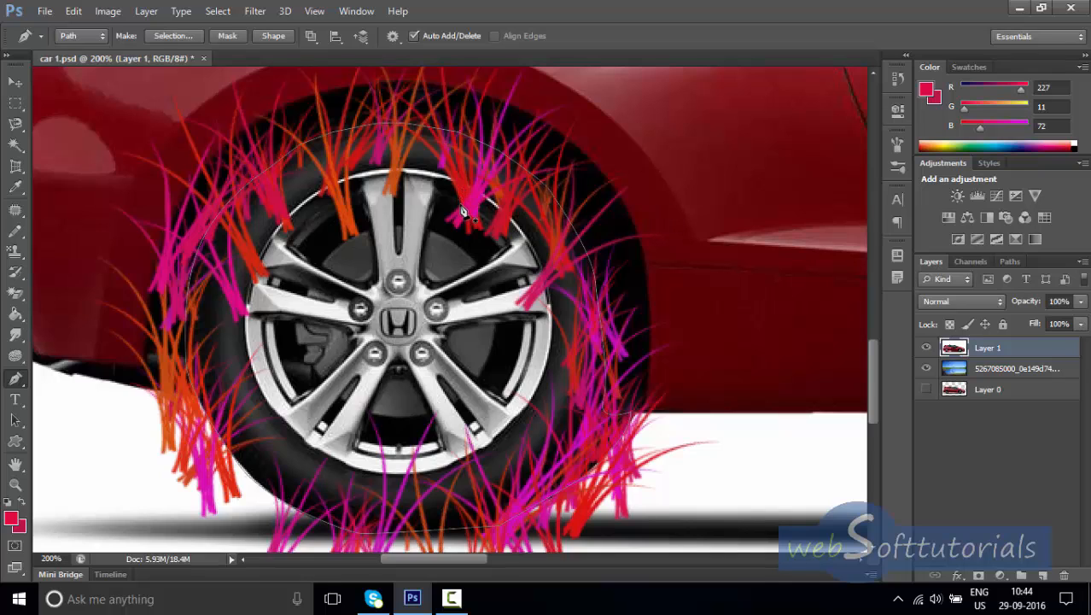
key("ctrl+z")
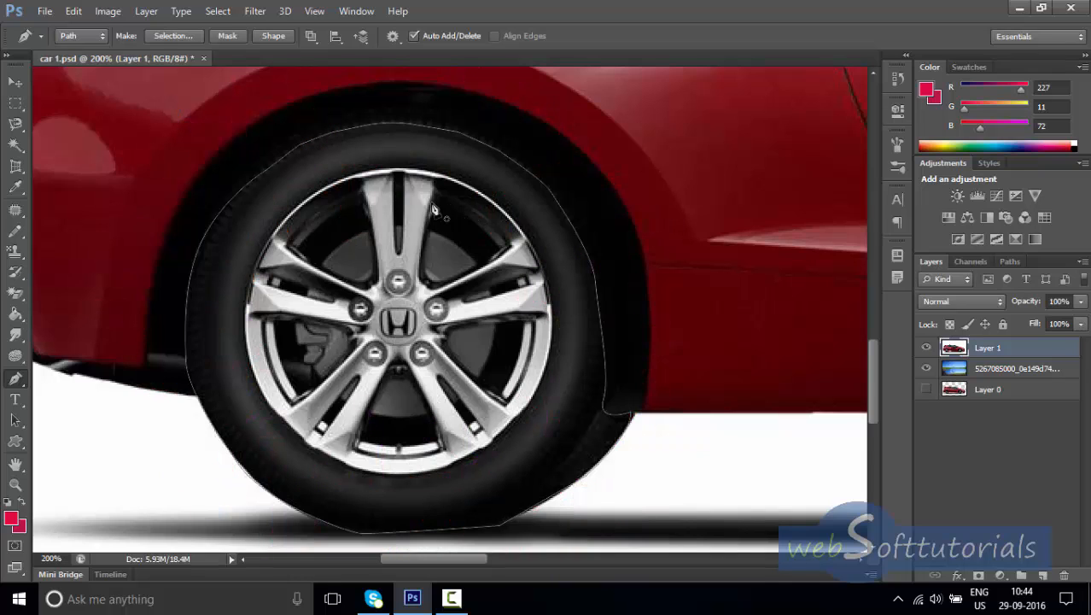
Switch to the Pencil Tool and set its brush size to 7 px.
left_click(19, 274)
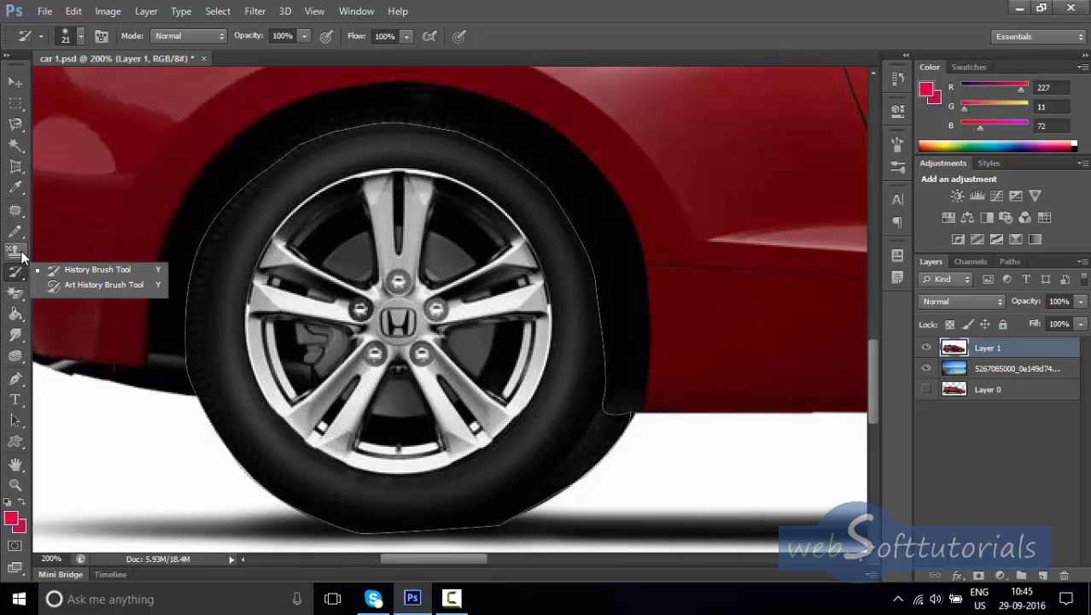
left_click(18, 212)
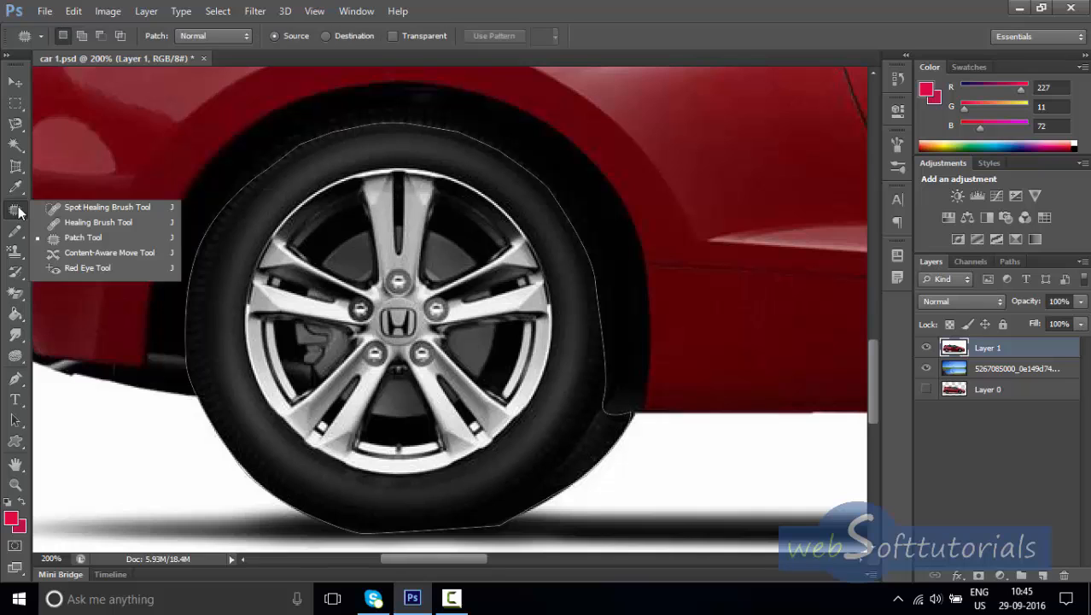
left_click(15, 232)
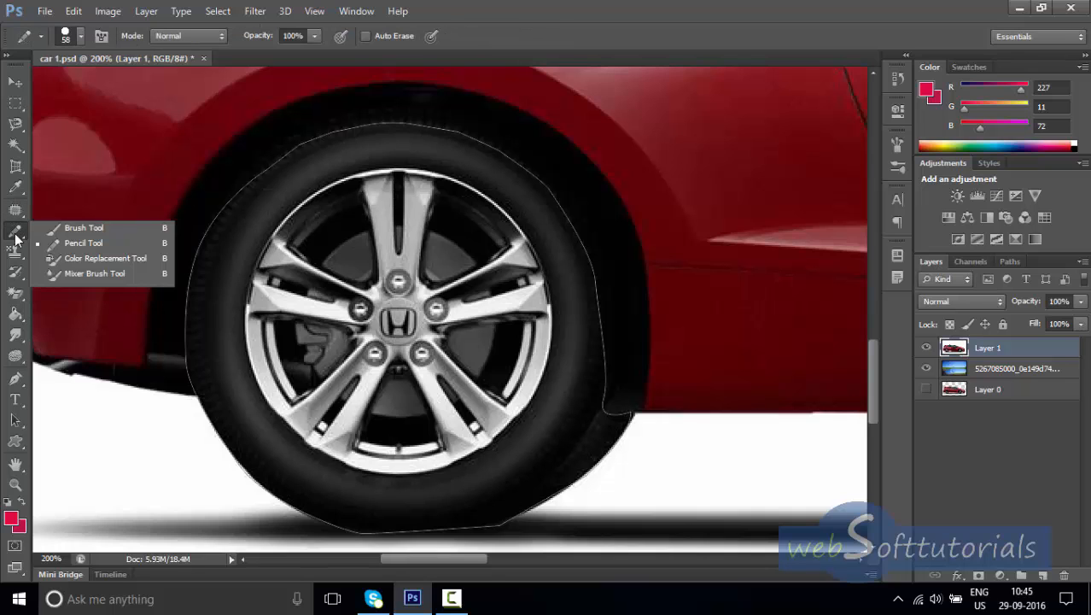
left_click(120, 227)
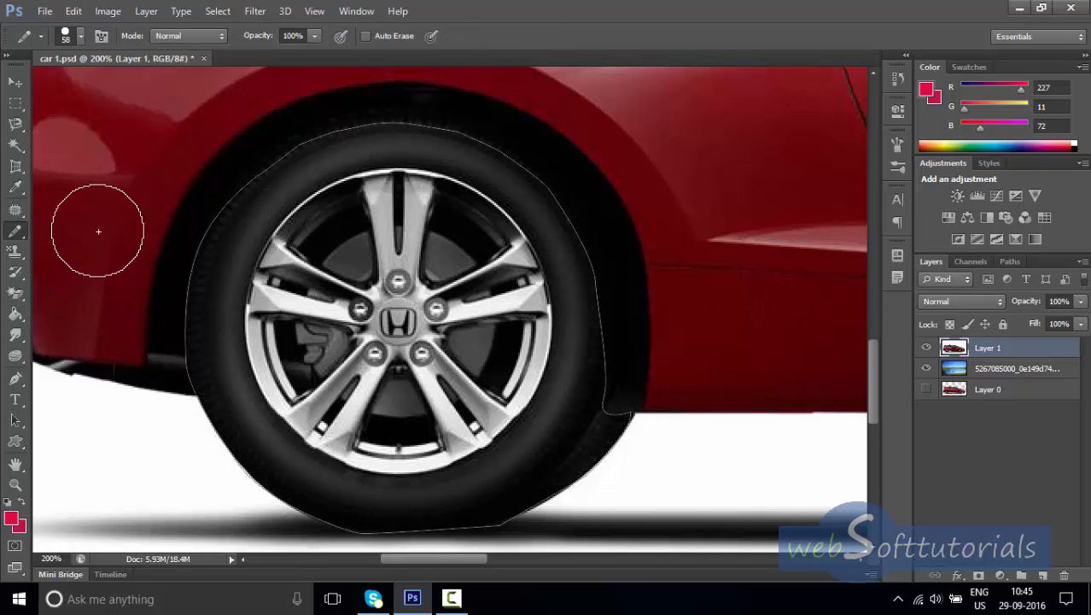
left_click(80, 36)
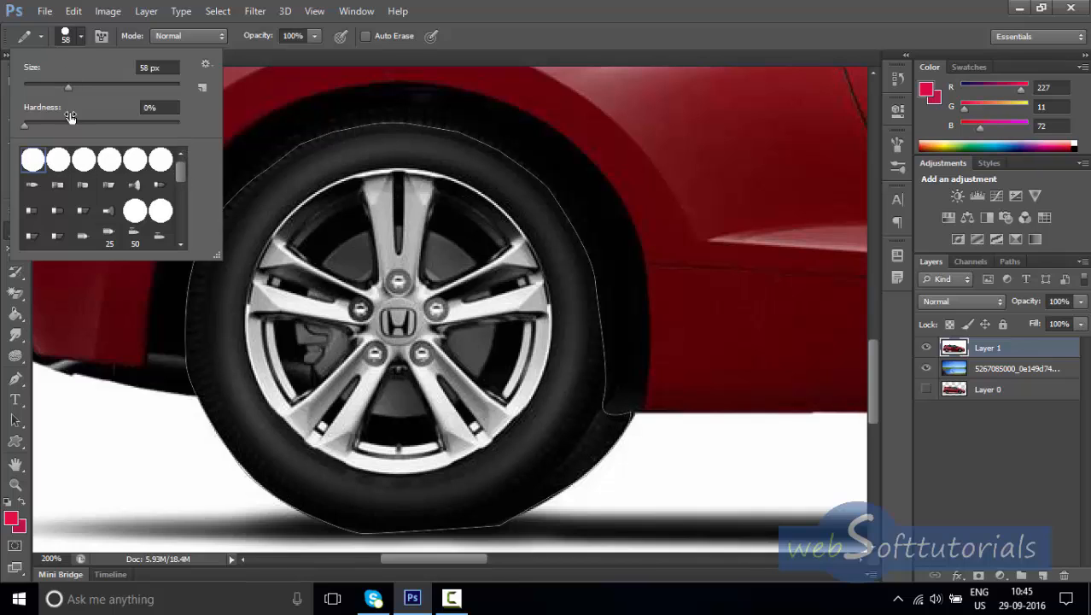
left_click_drag(66, 89, 29, 85)
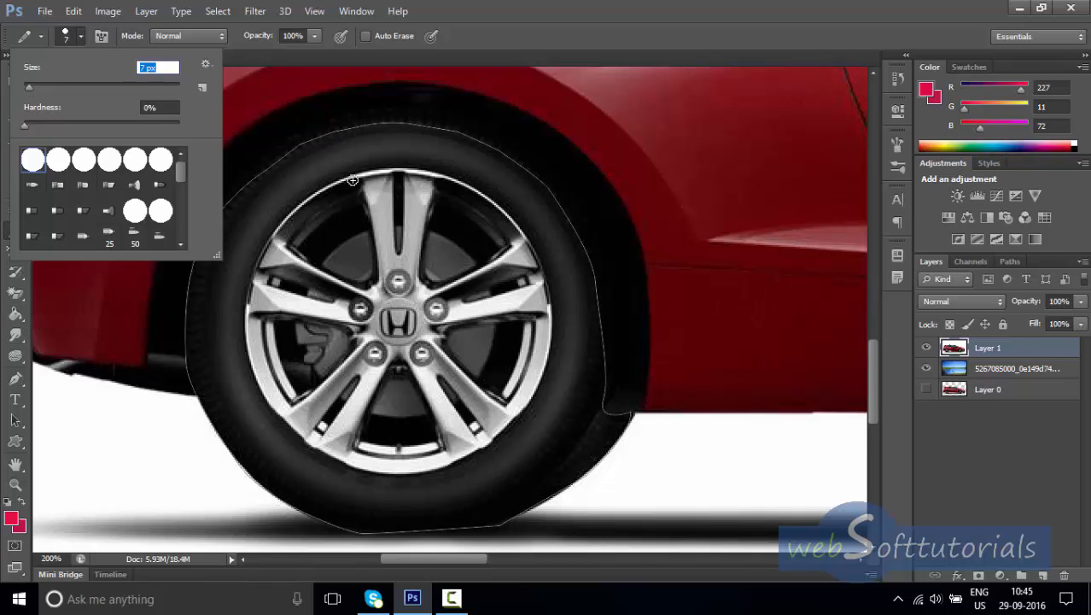
Try stroking the tyre path once more with the Brush, using its current grass-shaped tip, and undo the stroke.
right_click(363, 151)
key("Escape")
right_click(331, 157)
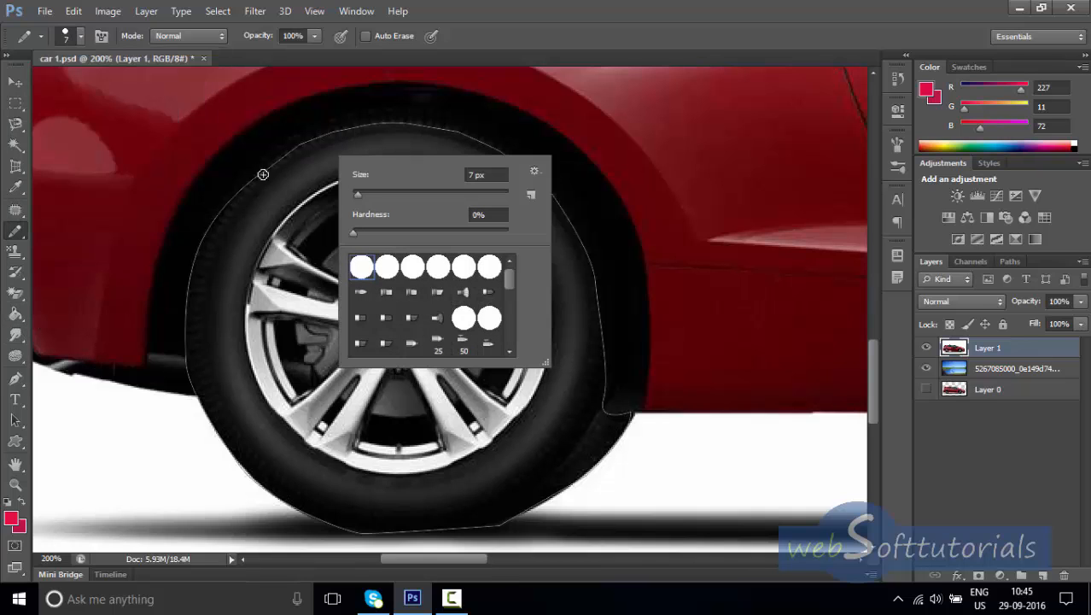
left_click(16, 81)
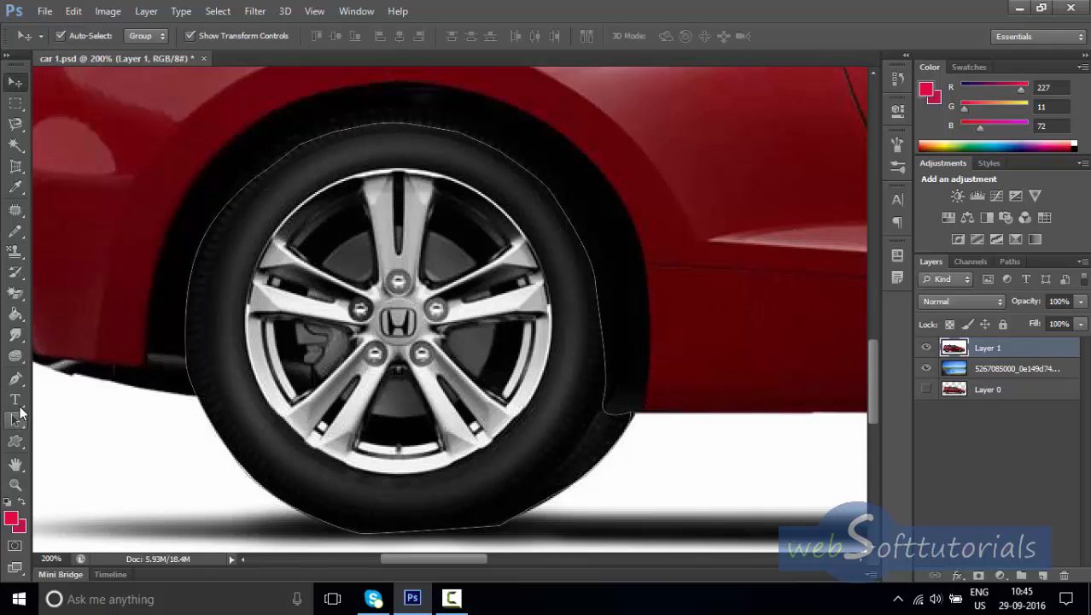
left_click(16, 378)
right_click(322, 150)
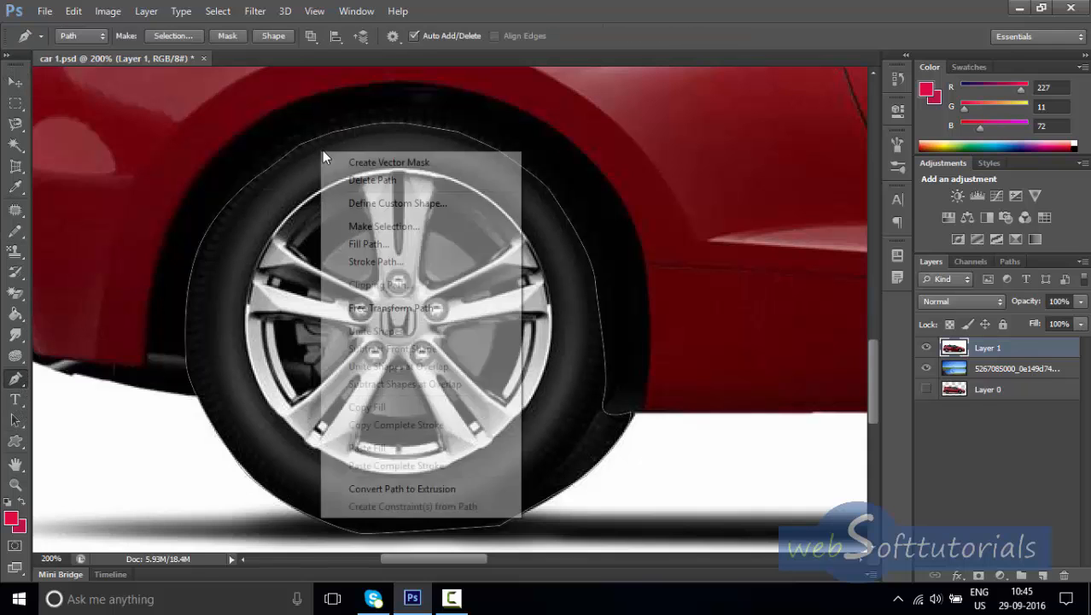
left_click(407, 256)
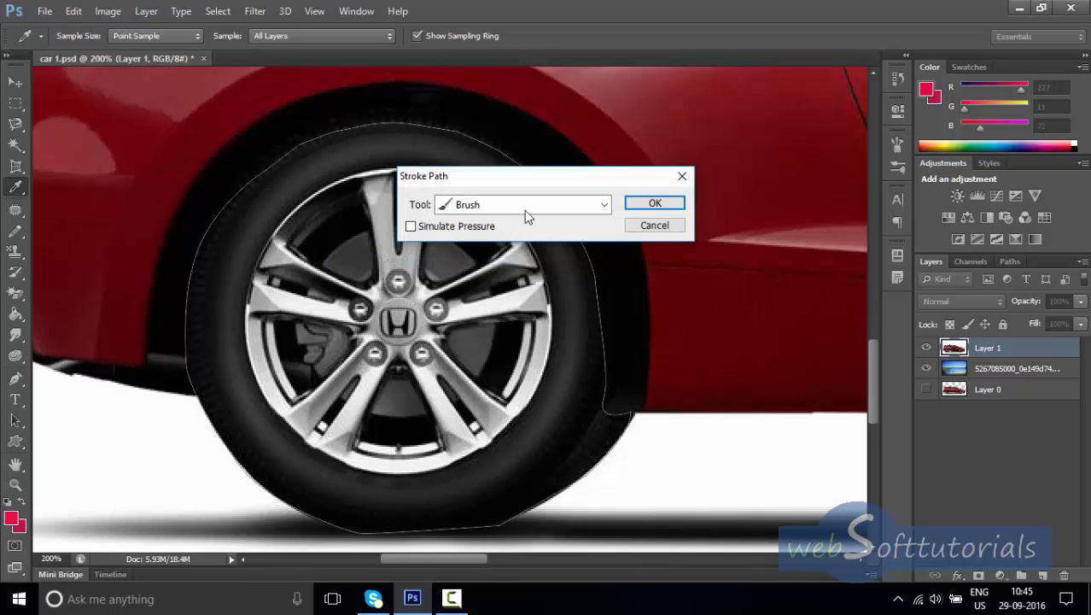
left_click(648, 205)
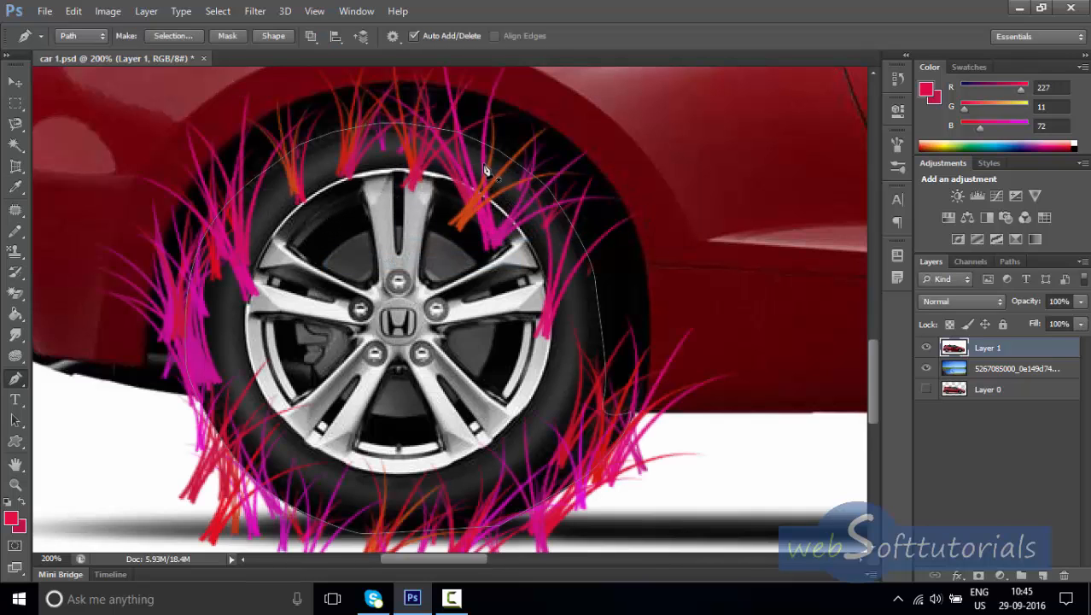
key("ctrl+z")
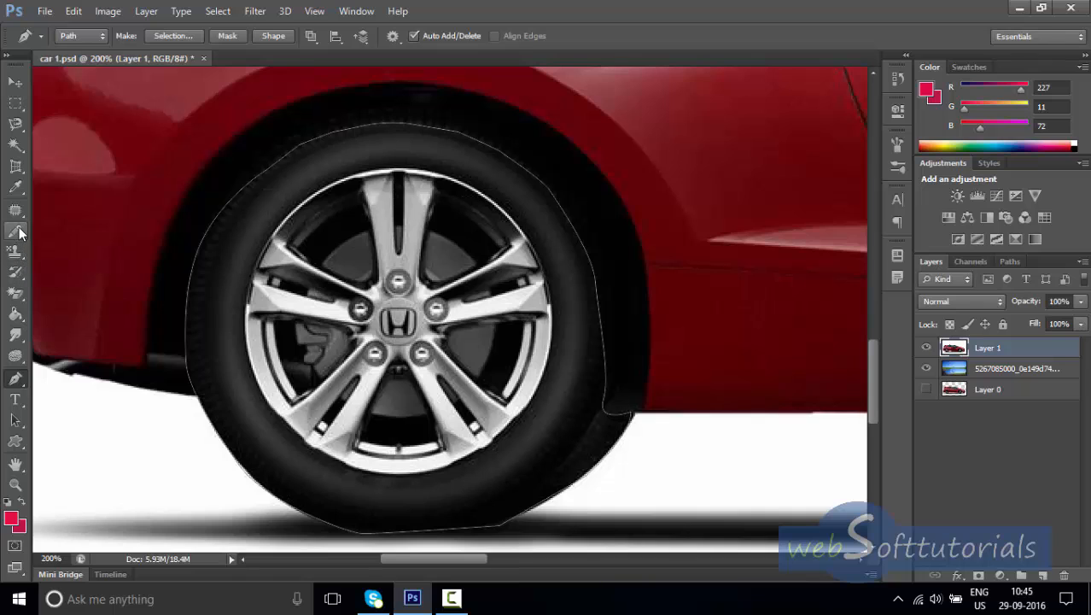
Switch to the Brush Tool and choose the soft round tip at 9 px with 0% hardness.
left_click(13, 252)
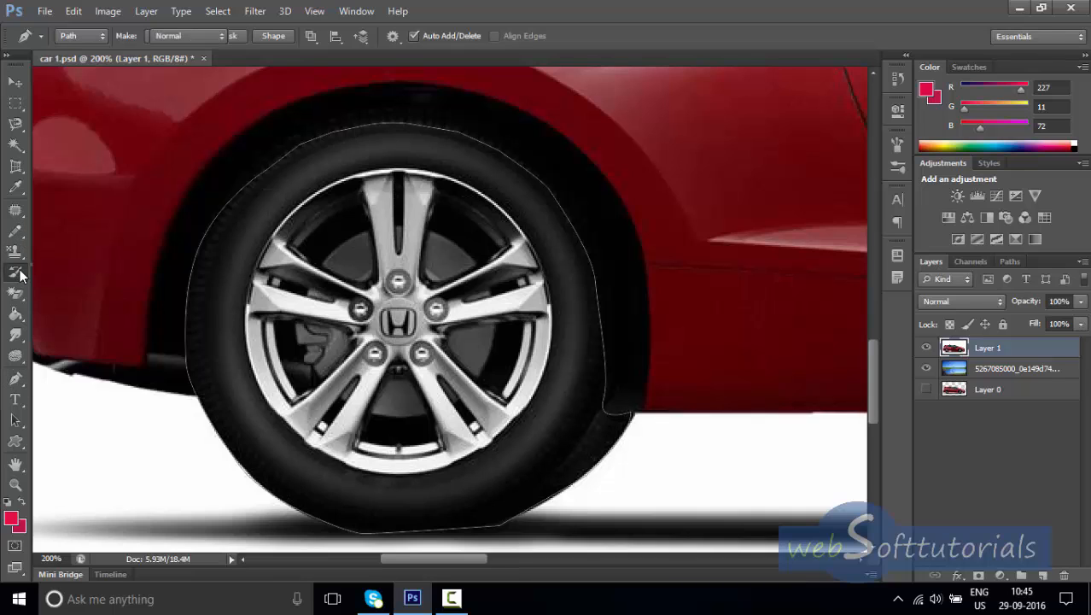
left_click(14, 252)
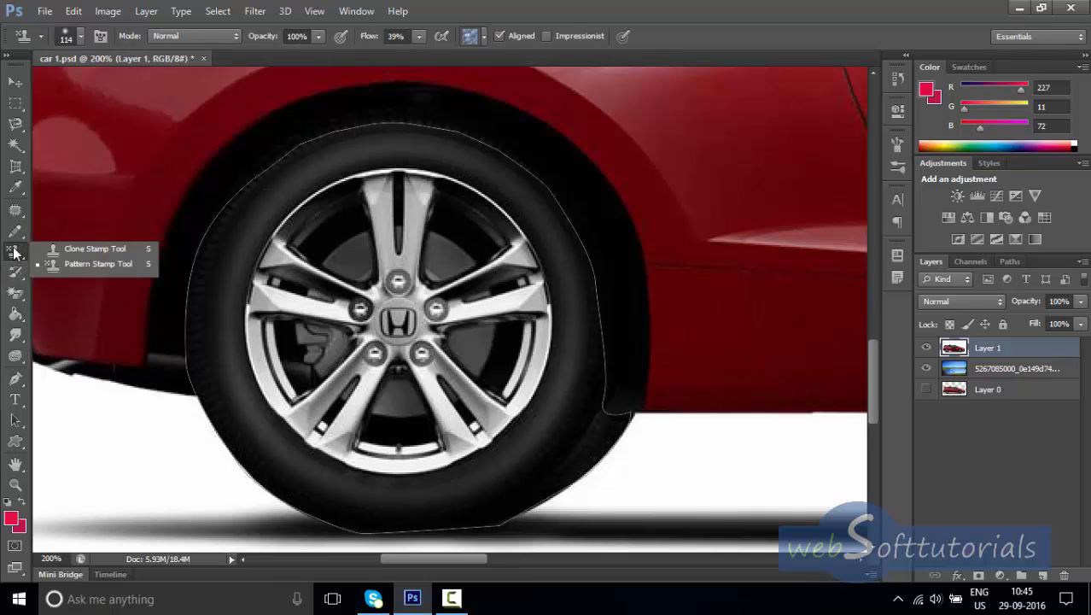
left_click(15, 232)
left_click(97, 227)
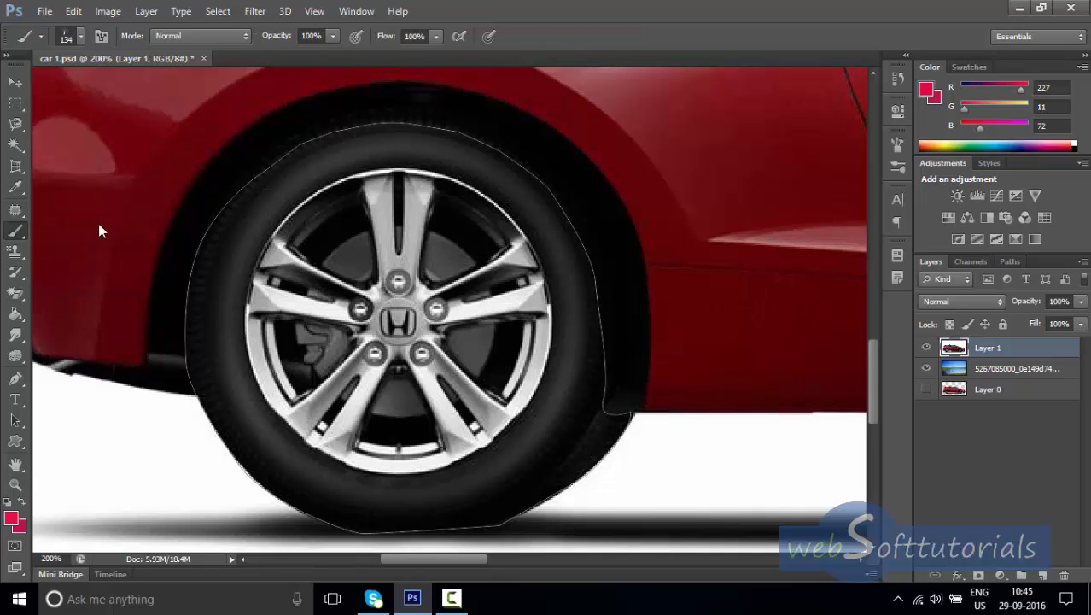
left_click(79, 36)
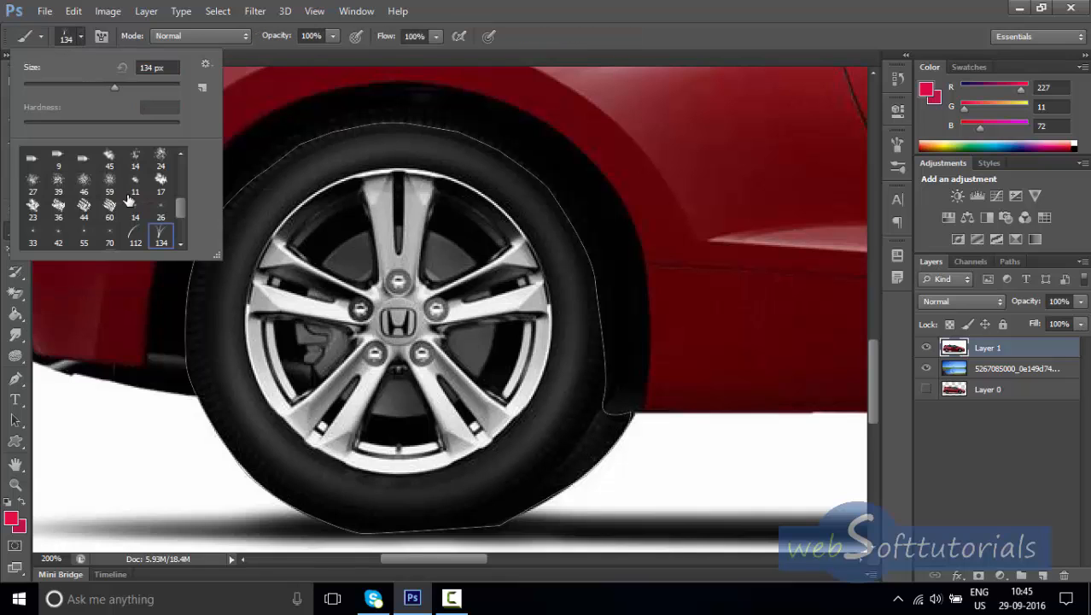
left_click_drag(182, 206, 185, 158)
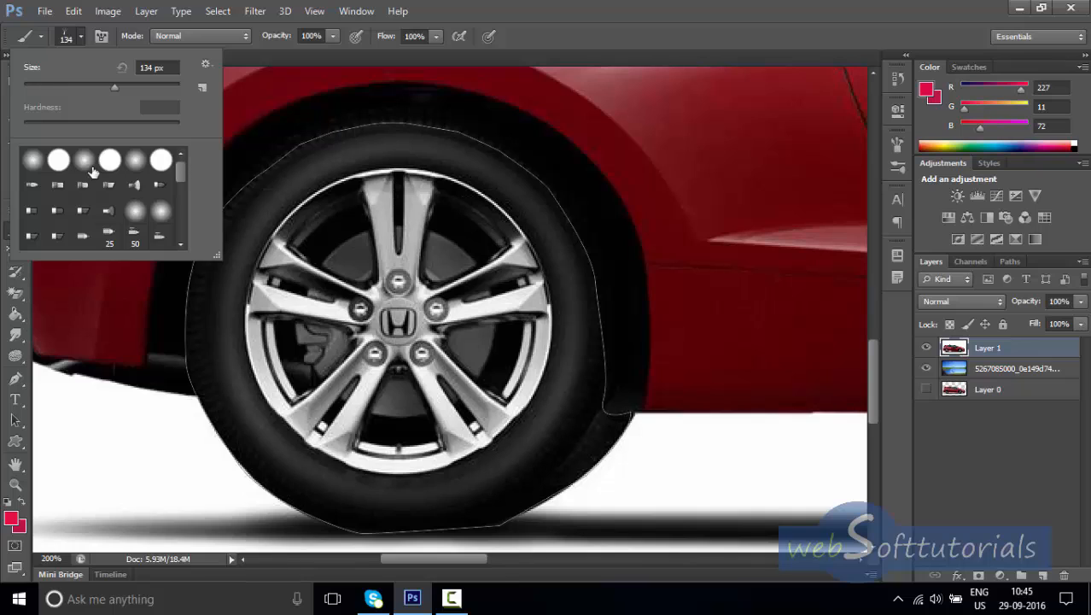
left_click(34, 161)
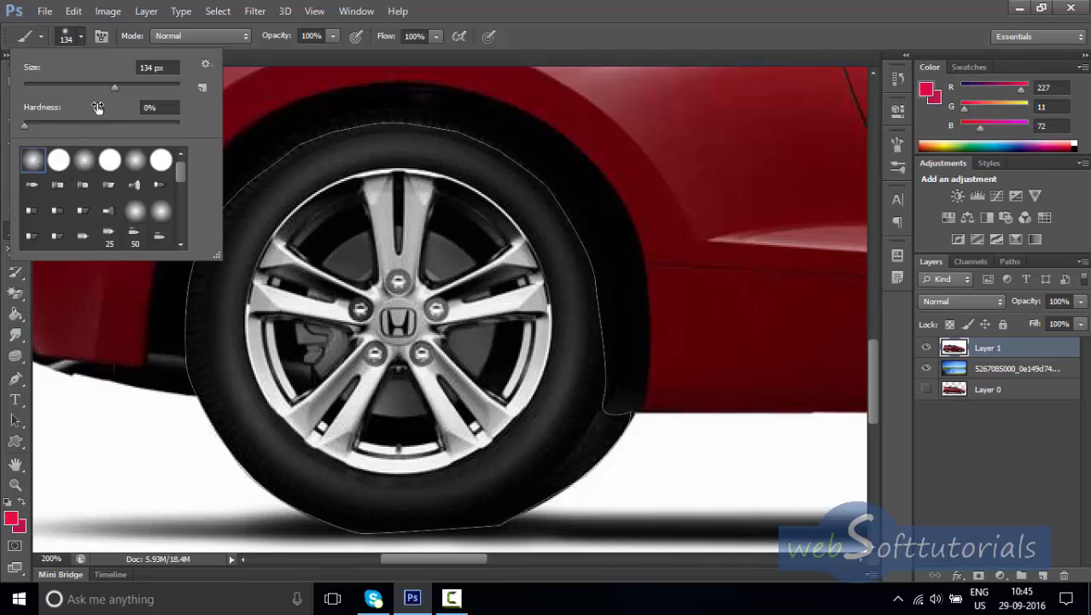
left_click_drag(112, 90, 30, 84)
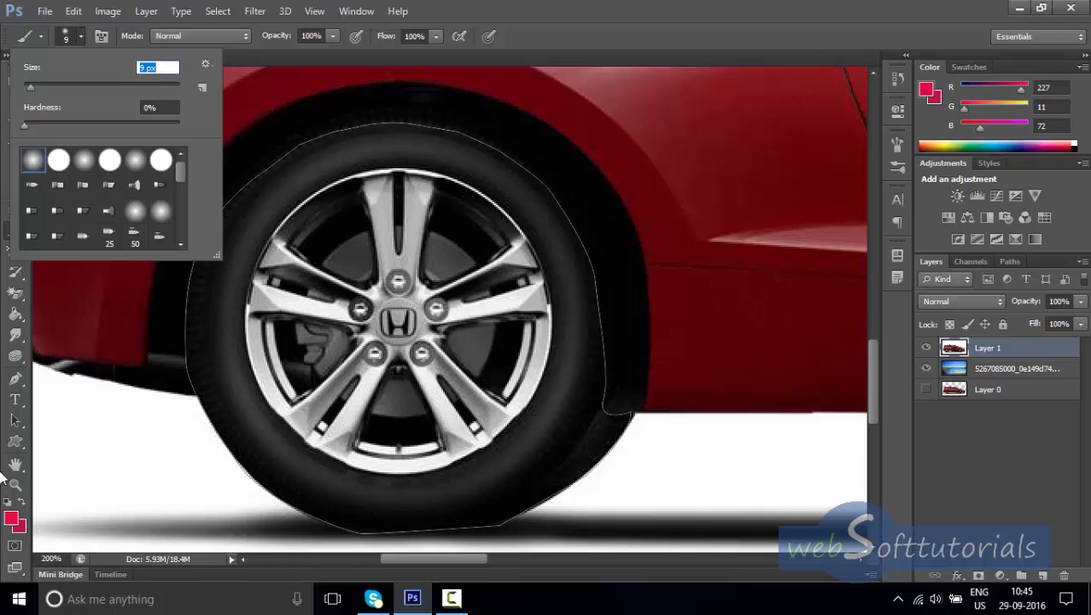
Stroke the tyre path with the Brush, leaving simulated pressure off.
left_click(15, 378)
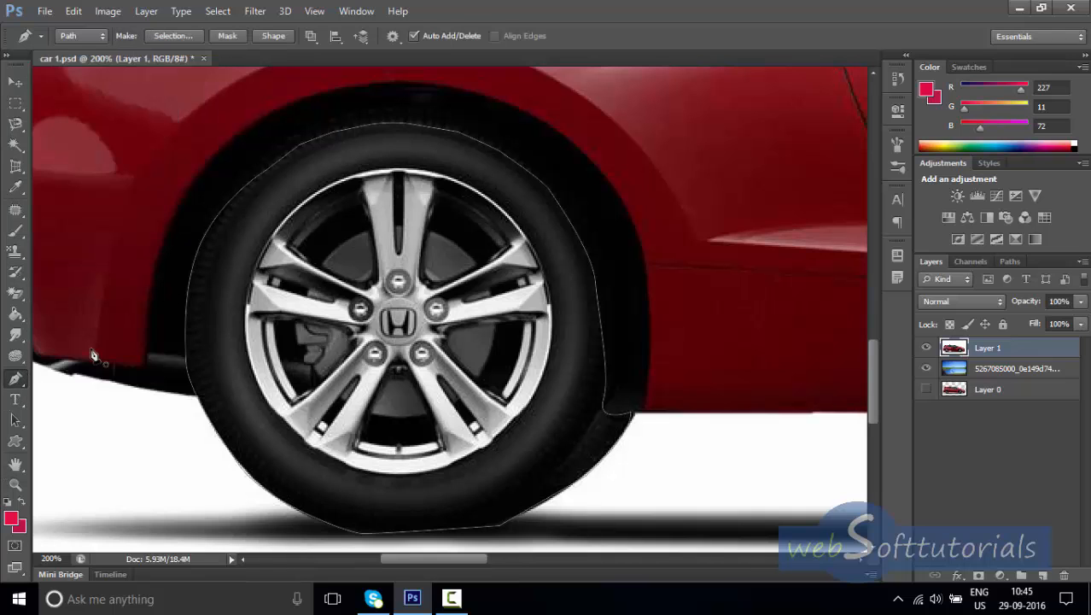
right_click(386, 145)
left_click(437, 247)
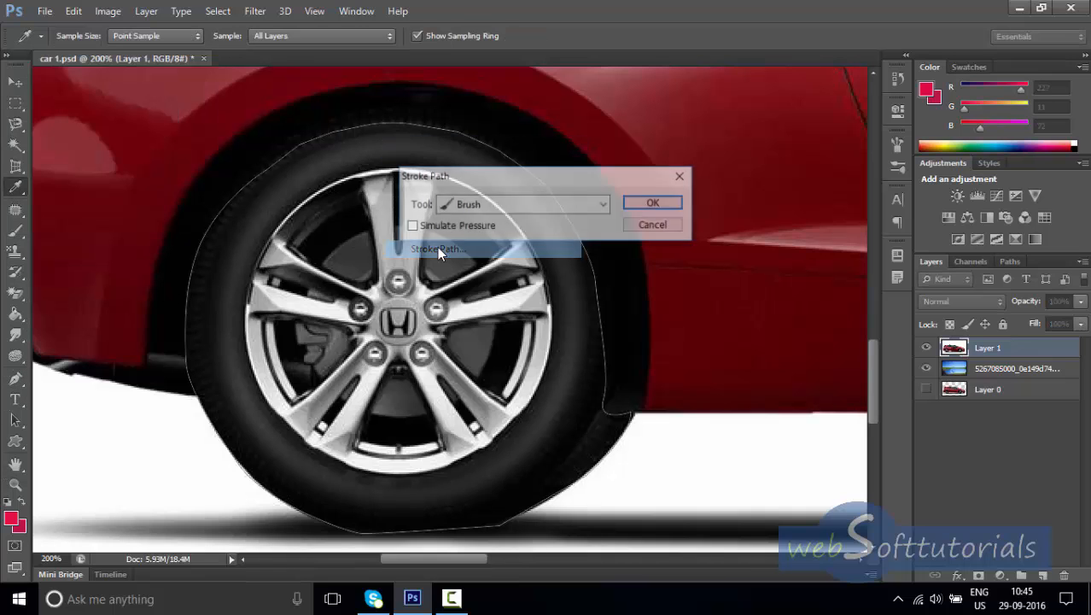
left_click(665, 204)
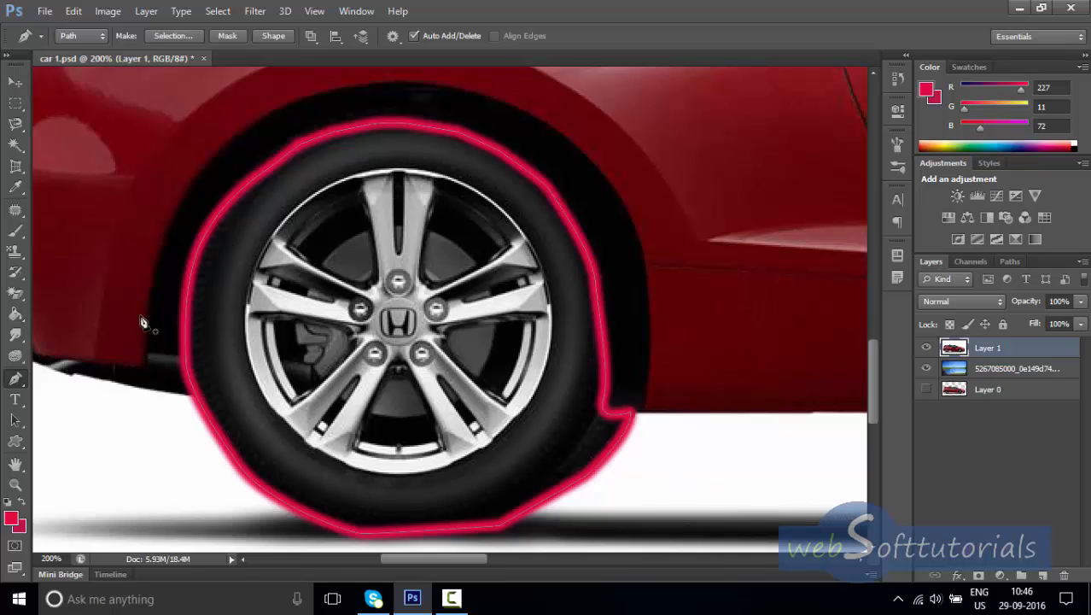
Draw an open path of eight straight-line anchor points with the Pen Tool on the car body beside the wheel.
right_click(12, 386)
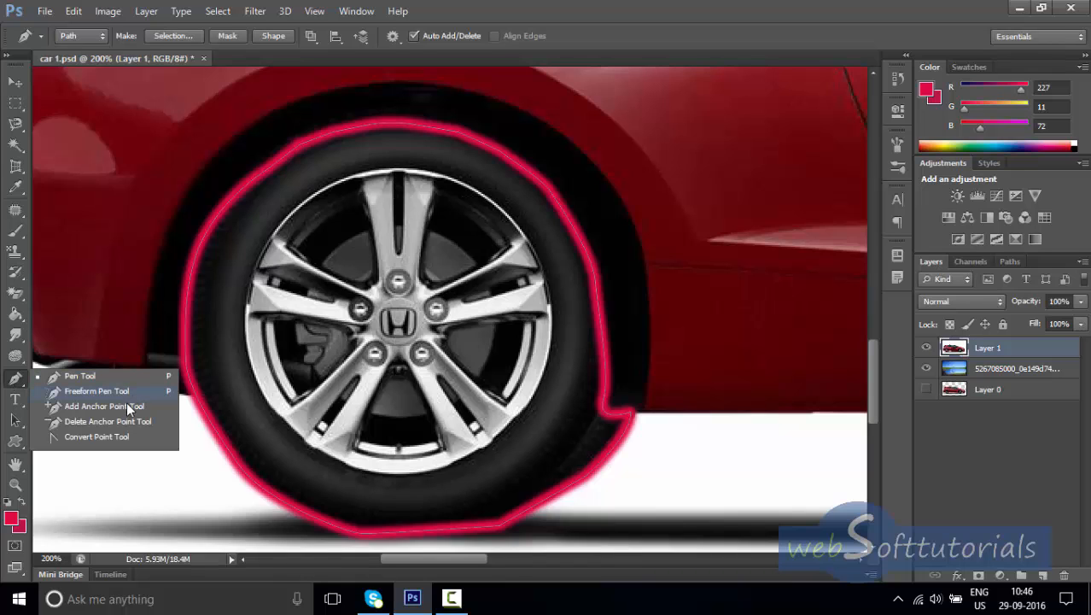
left_click(92, 375)
left_click(686, 449)
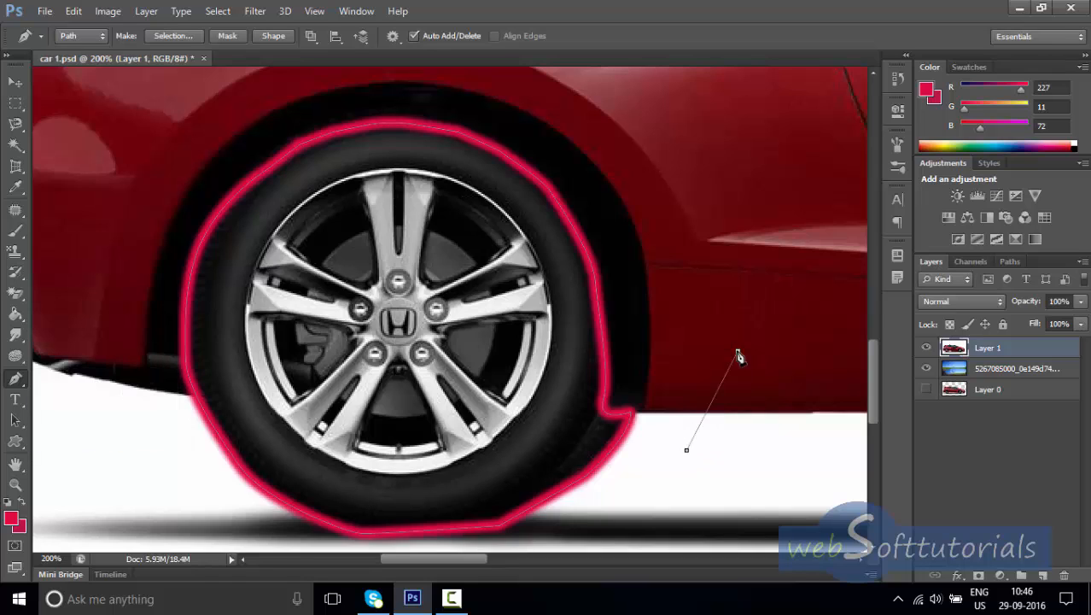
left_click(738, 350)
left_click(766, 287)
left_click(720, 150)
left_click(667, 134)
left_click(662, 220)
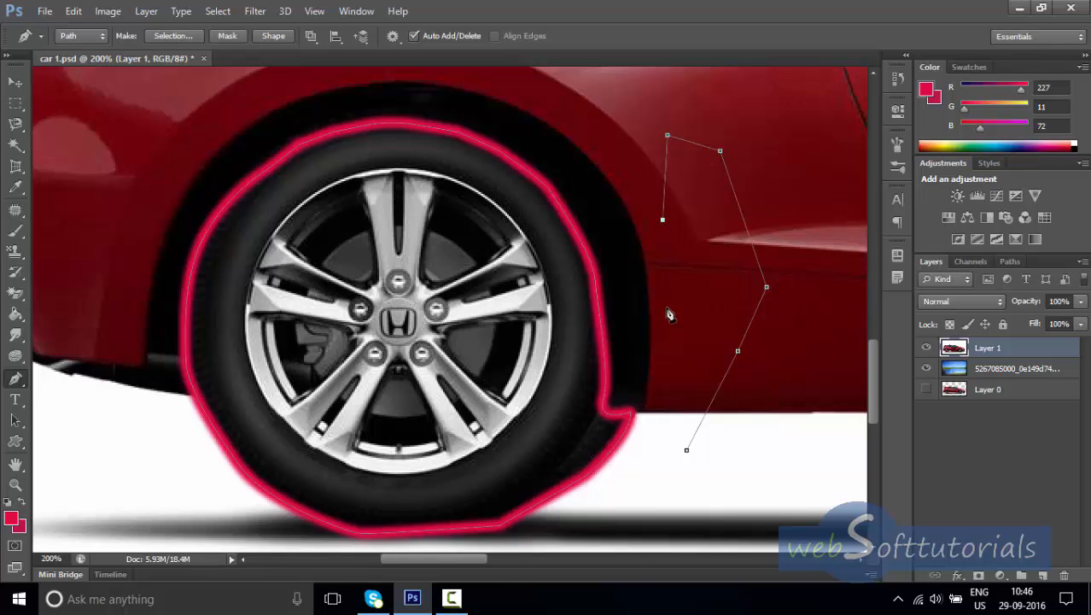
left_click(667, 307)
left_click(710, 298)
Add anchor points along the open path's segments and bend the segment below its outermost corner with a direction handle.
right_click(14, 381)
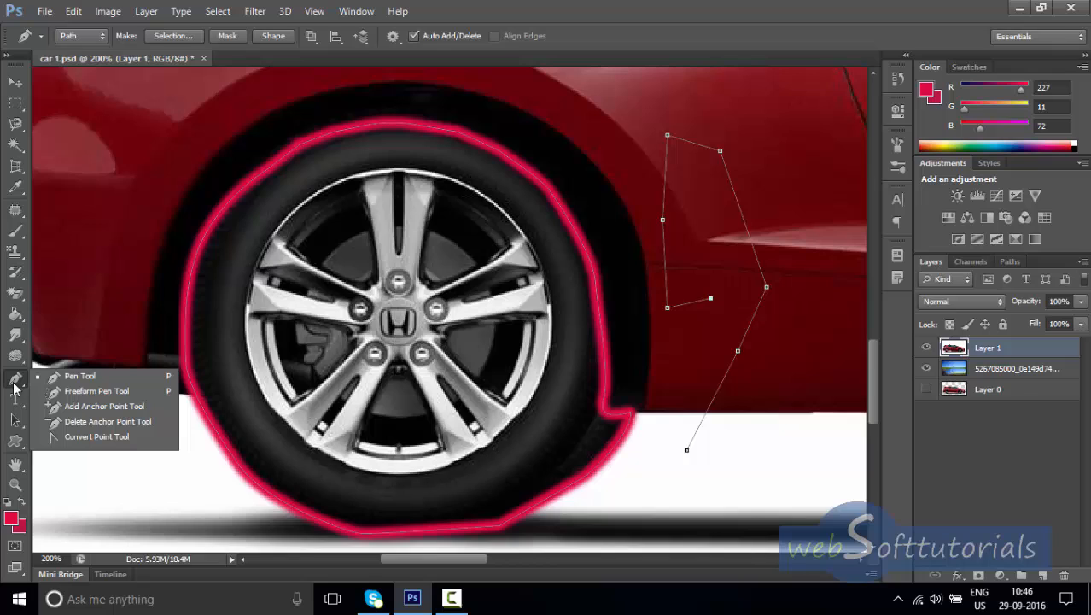
left_click(103, 406)
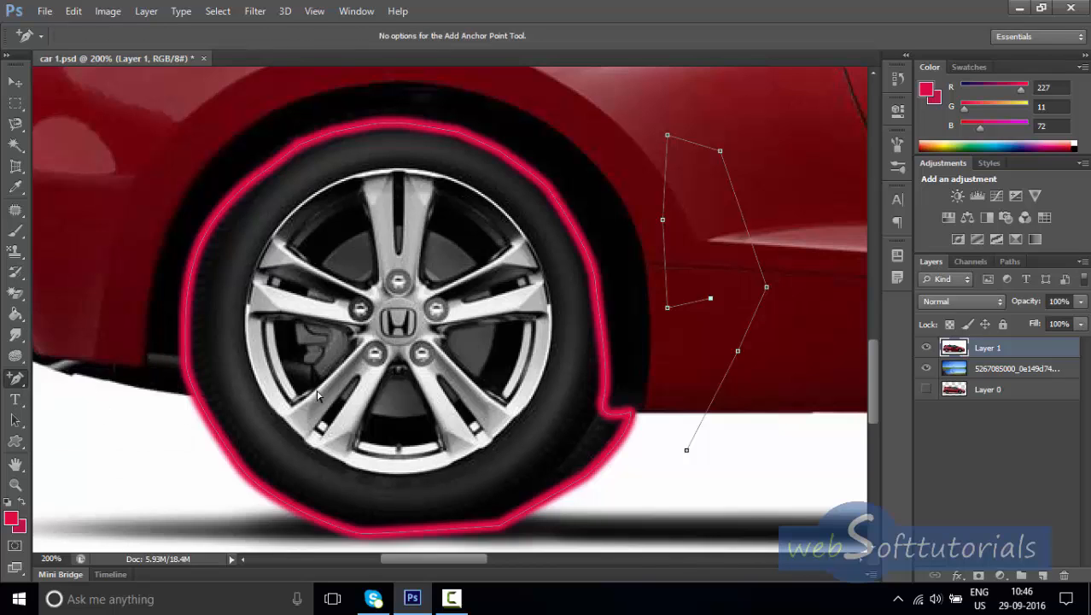
left_click(704, 299)
left_click(665, 279)
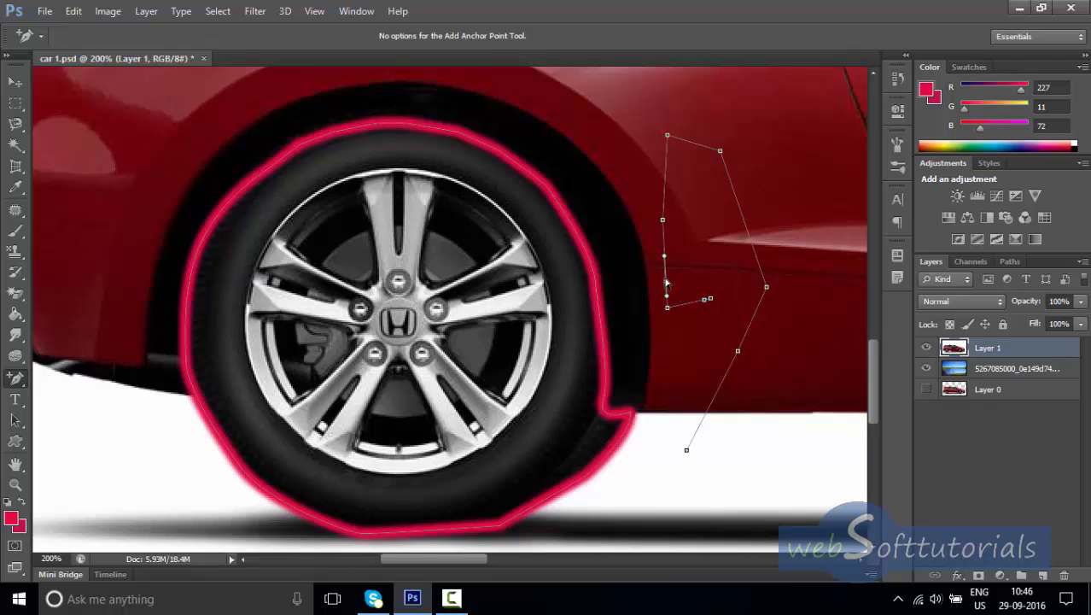
left_click(664, 235)
left_click(665, 181)
left_click(691, 142)
left_click(733, 191)
left_click(757, 260)
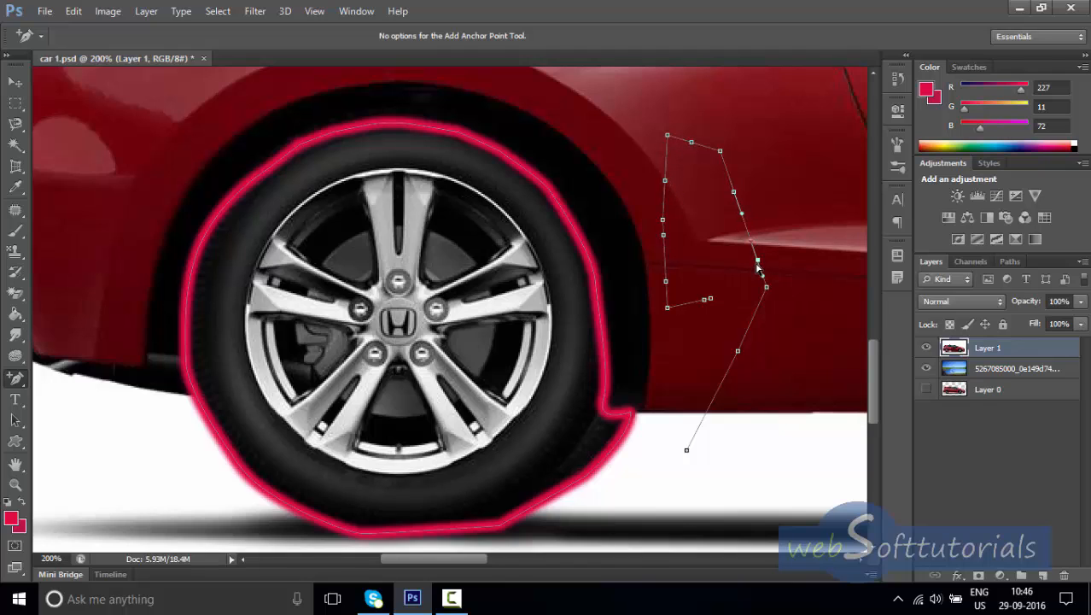
left_click(758, 308)
mouse_move(764, 301)
left_mouse_down()
mouse_move(770, 307)
mouse_move(747, 294)
mouse_move(755, 331)
mouse_move(742, 340)
mouse_move(768, 312)
mouse_move(751, 319)
mouse_move(789, 333)
mouse_move(724, 275)
mouse_move(719, 307)
mouse_move(736, 321)
mouse_move(777, 322)
mouse_move(793, 342)
mouse_move(767, 320)
left_mouse_up()
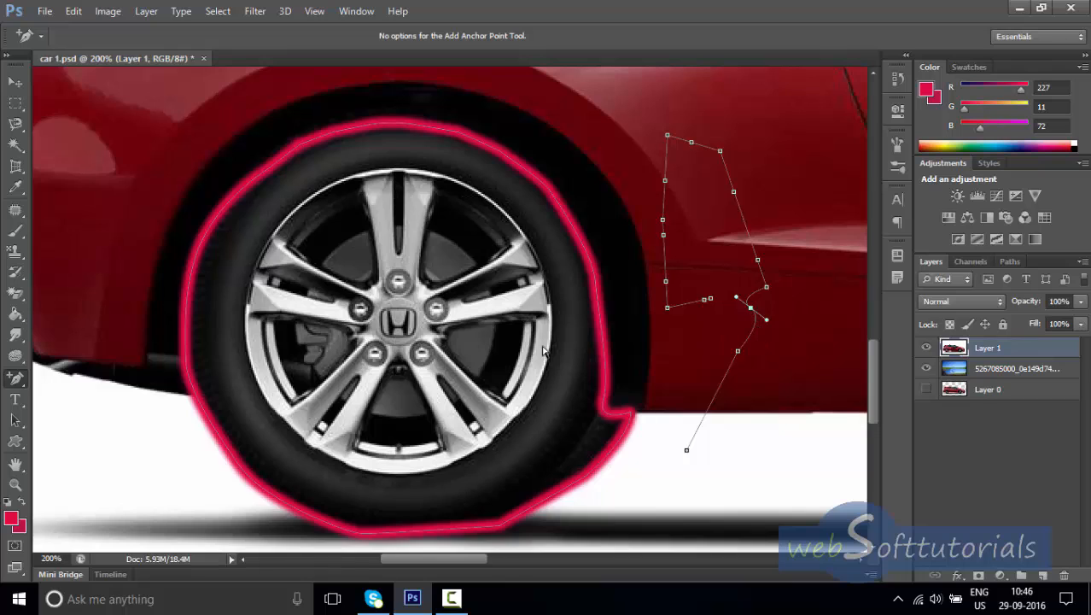
Delete the curved anchor point, the outermost corner point above it and one point on the side nearest the wheel.
right_click(18, 383)
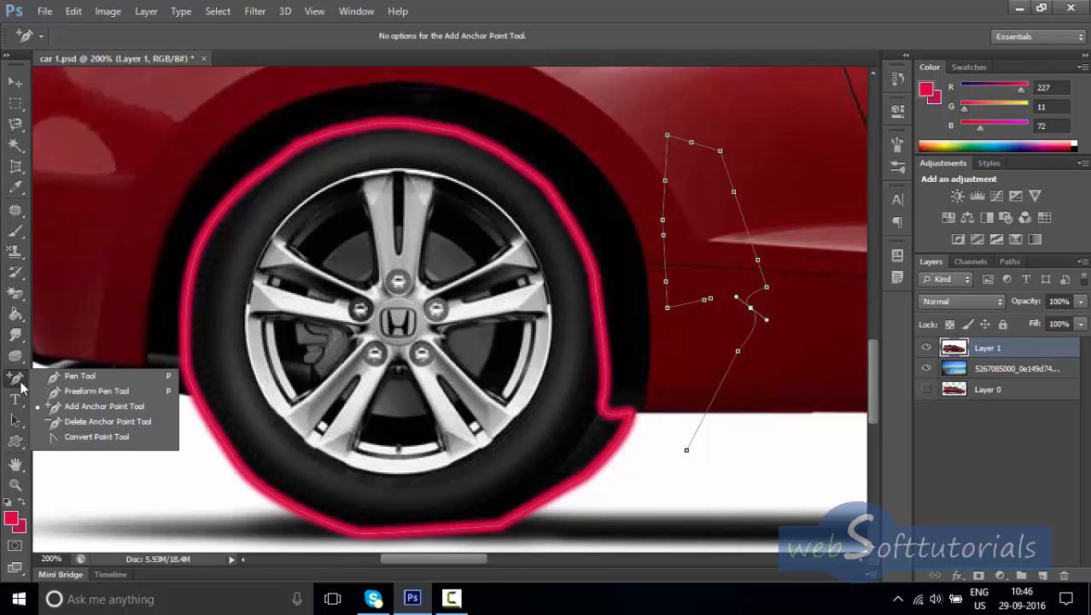
left_click(119, 421)
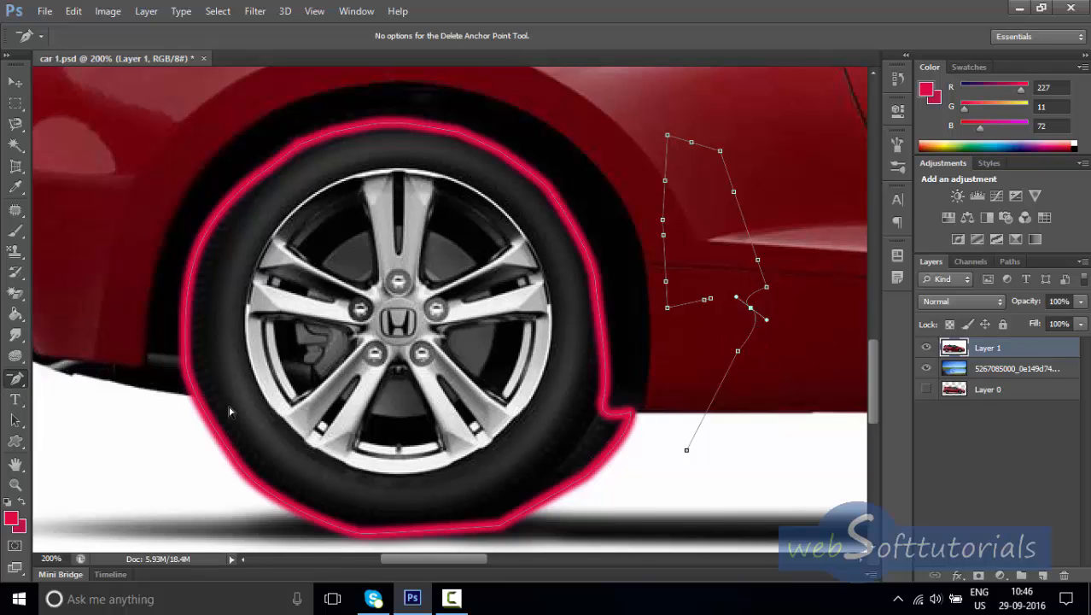
left_click(752, 308)
left_click(765, 289)
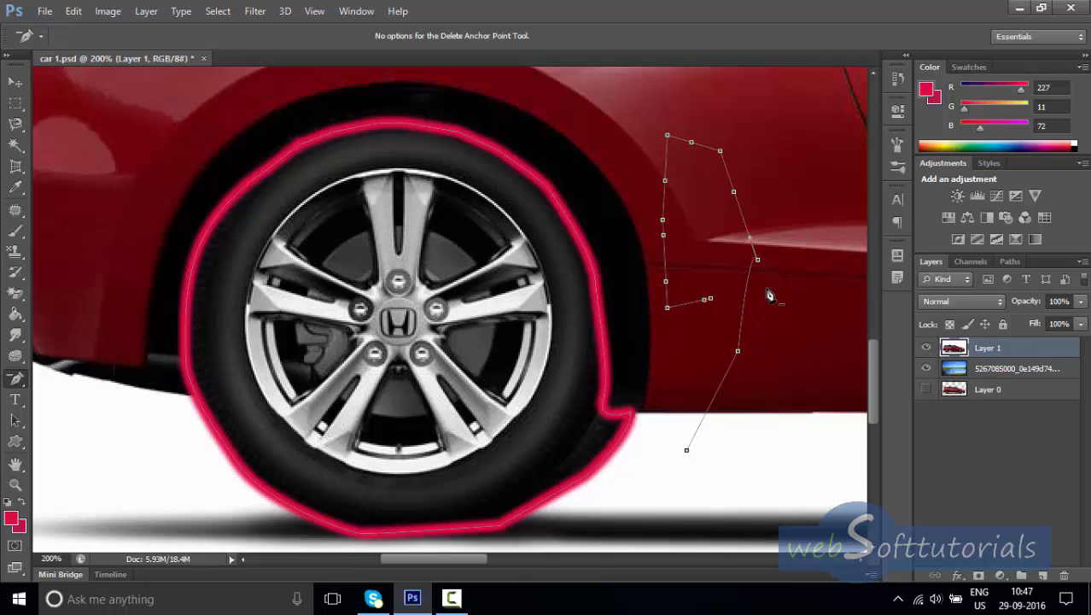
left_click(664, 236)
Use the Convert Point Tool to curve the open path at its inner end and at two points on its outer side.
left_click(21, 384)
left_click(120, 436)
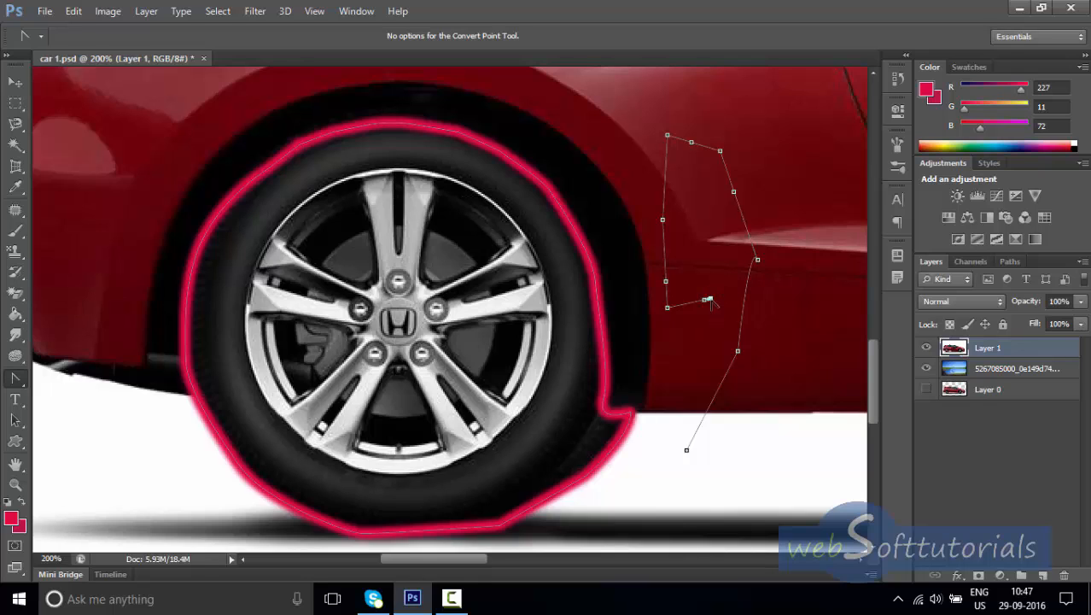
left_click_drag(709, 300, 727, 335)
mouse_move(757, 259)
left_mouse_down()
mouse_move(787, 264)
mouse_move(756, 245)
left_mouse_up()
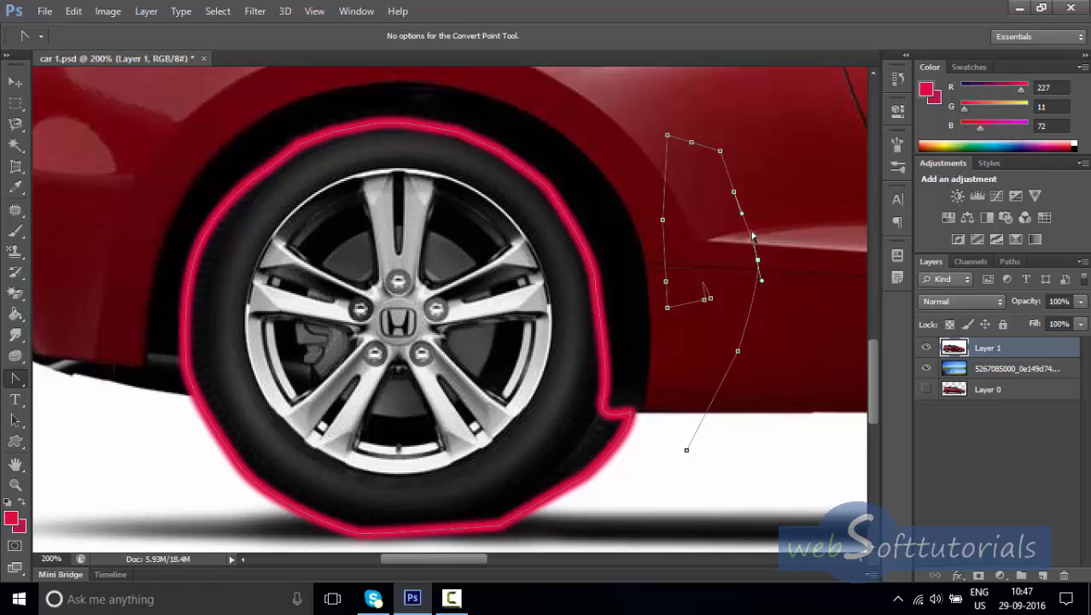
mouse_move(736, 195)
left_mouse_down()
mouse_move(748, 185)
mouse_move(730, 178)
mouse_move(719, 191)
left_mouse_up()
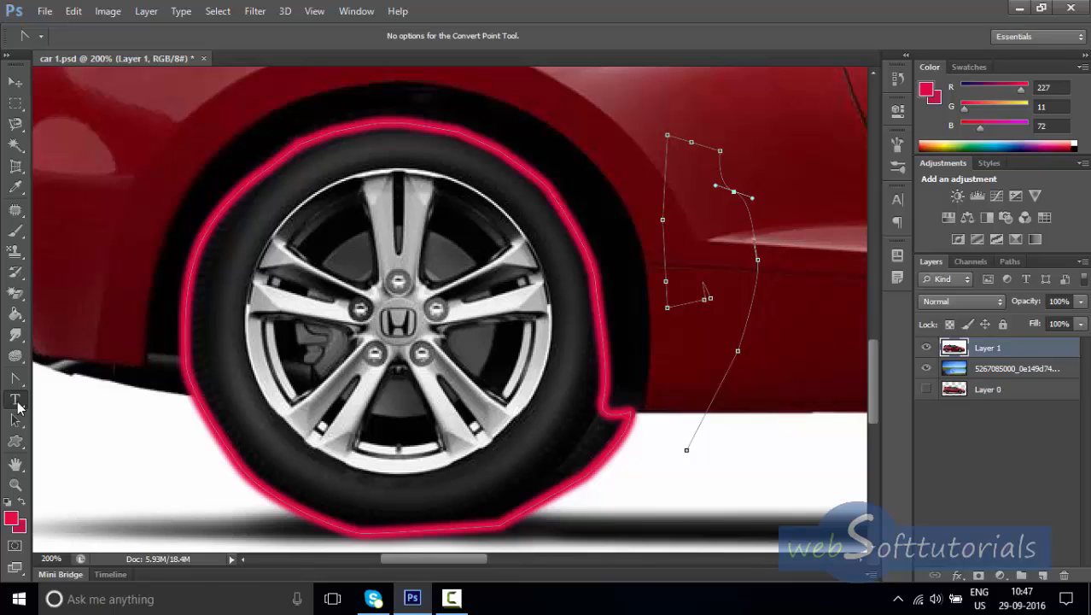
Show the Type Tool variants and try to activate the Custom Shape Tool, repeating the attempt from the Move Tool.
left_click(16, 403)
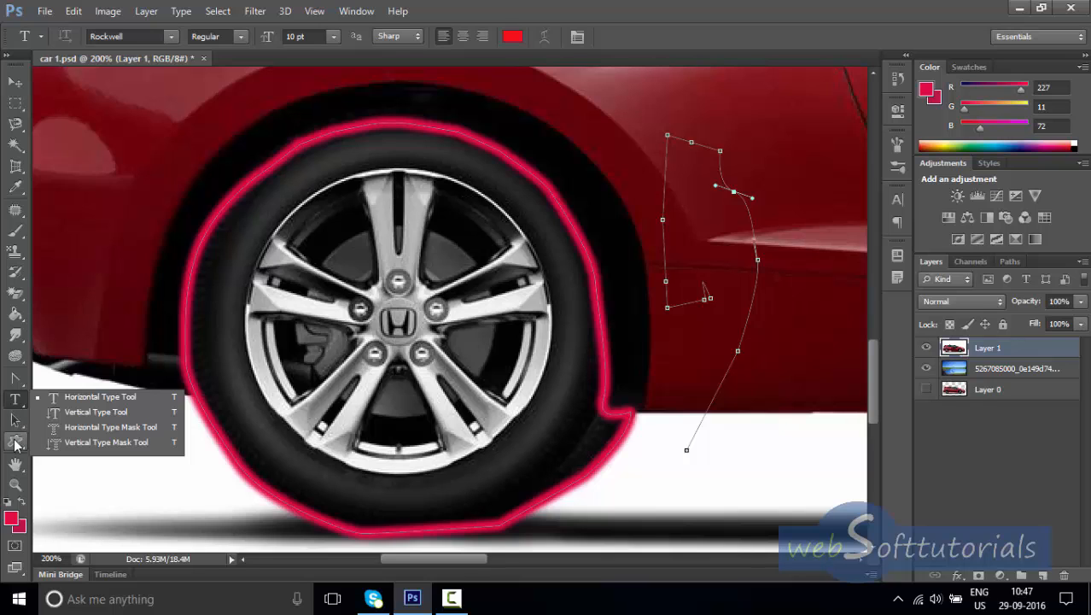
left_click(15, 443)
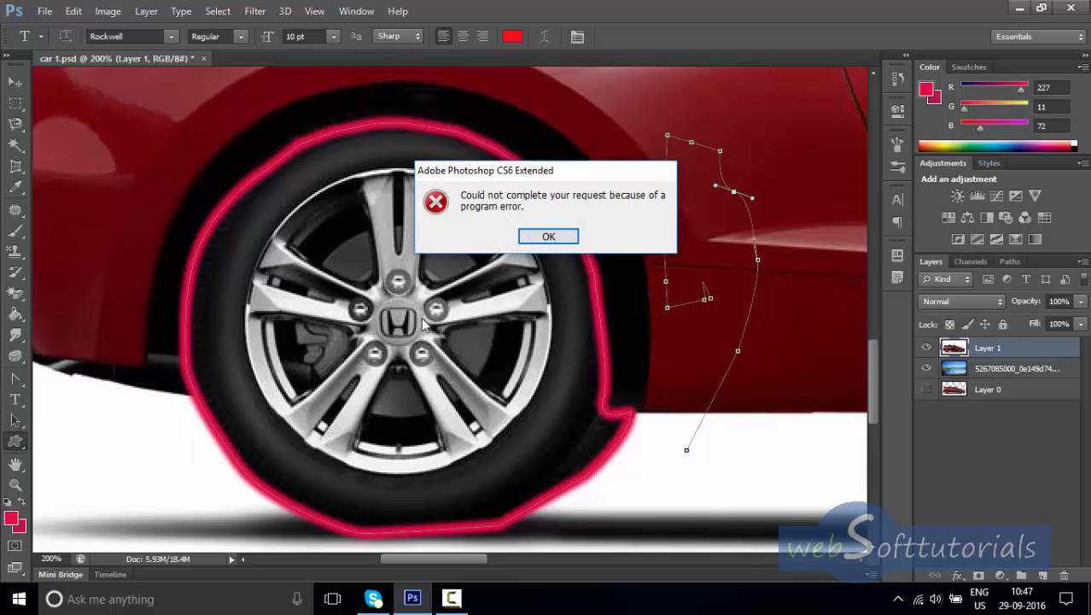
left_click(548, 236)
left_click(16, 83)
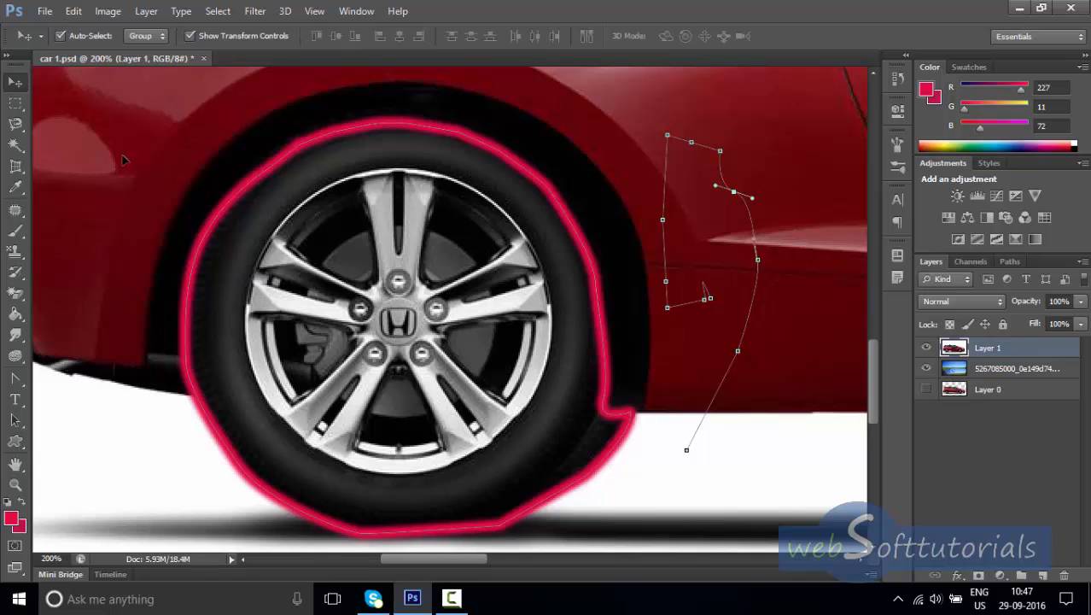
left_click(14, 444)
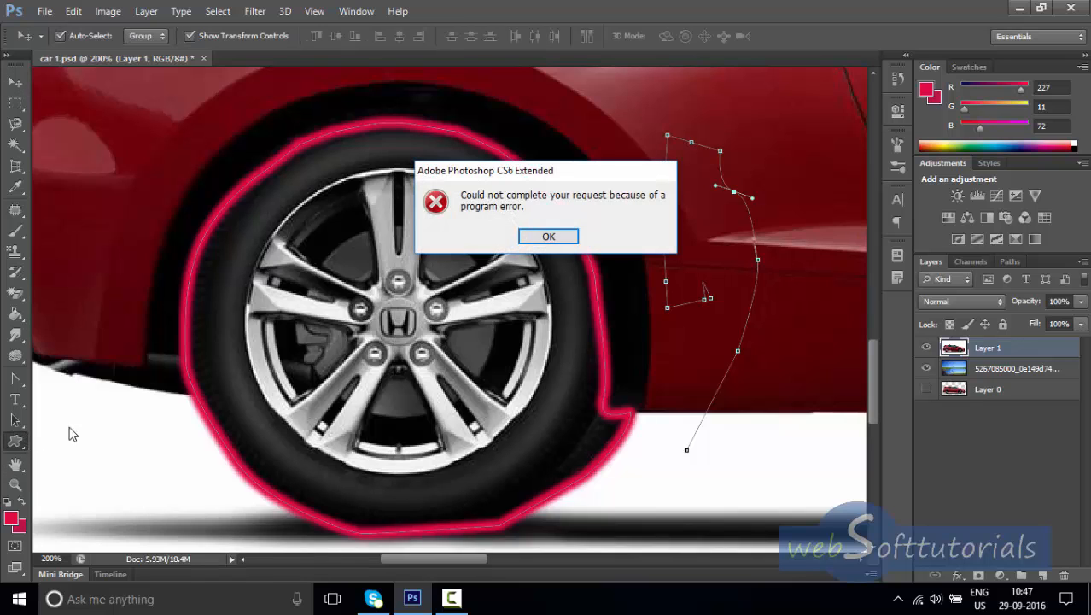
left_click(550, 236)
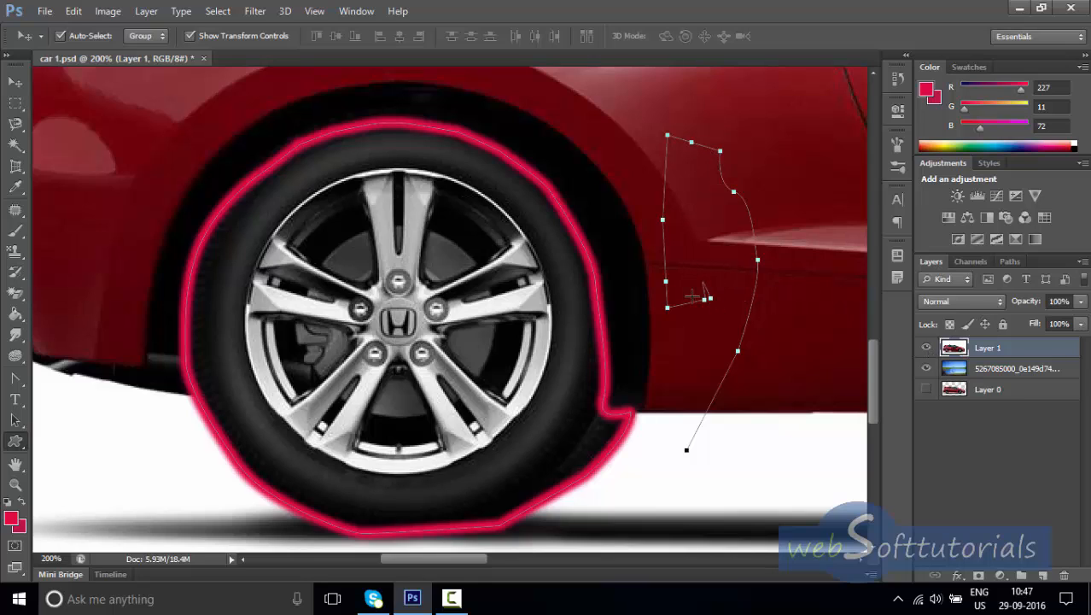
Switch to the Move Tool and delete the open path beside the wheel.
left_click(23, 86)
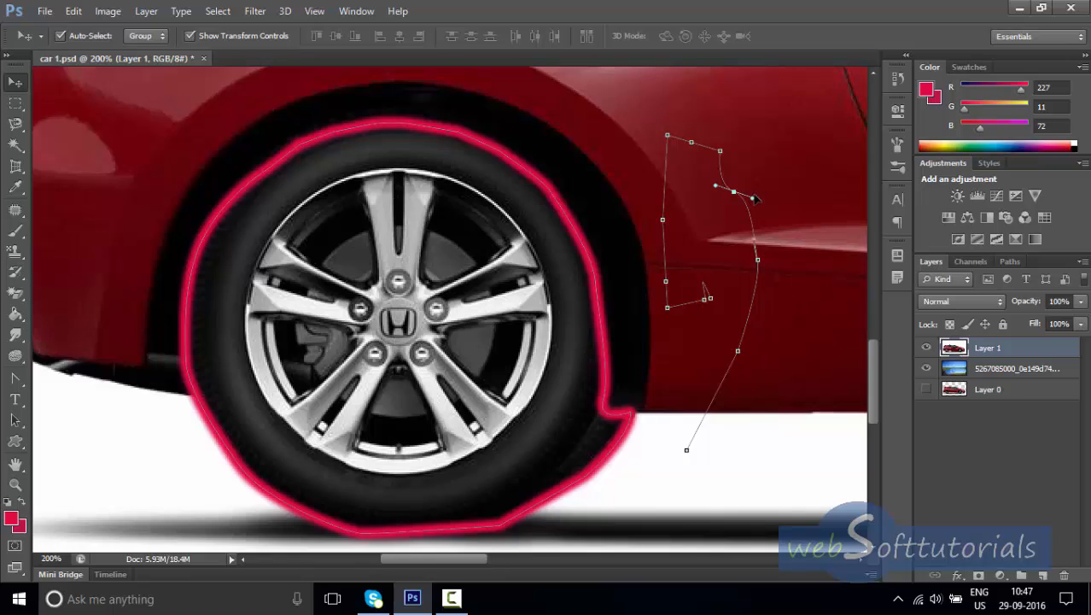
key("Delete")
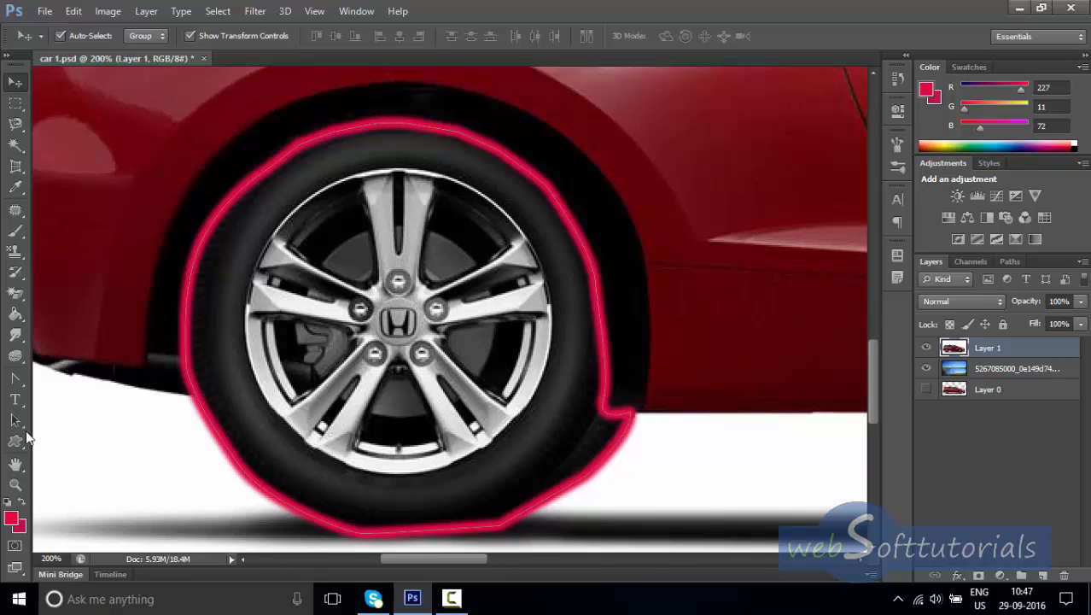
Draw a rectangle about 109 × 210 px with the Rectangle Tool on the car body behind the wheel arch.
left_click_drag(15, 441, 35, 445)
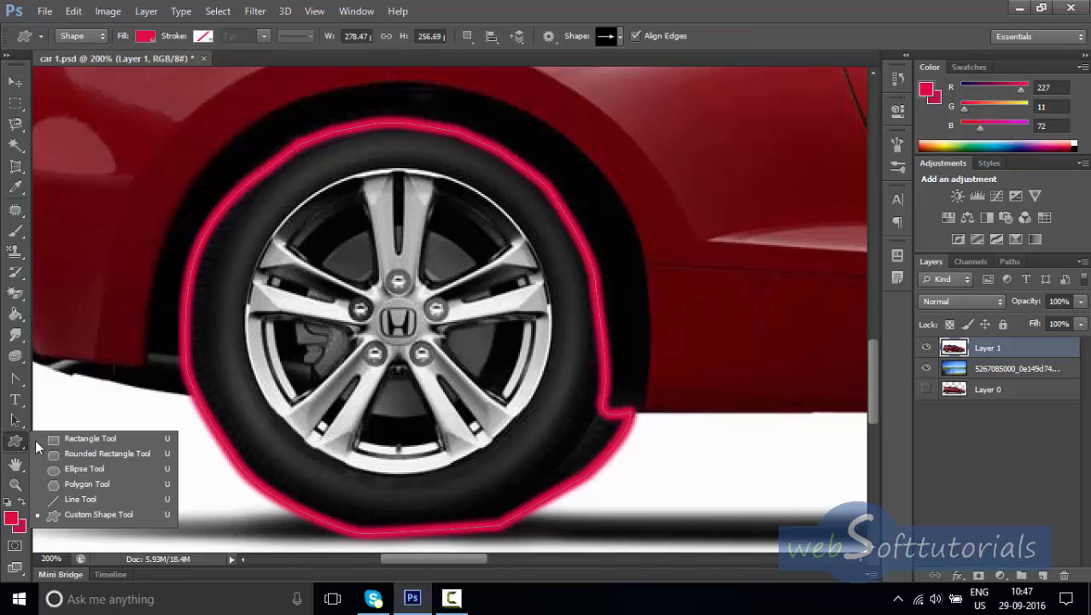
left_click(101, 438)
left_click_drag(659, 124, 833, 459)
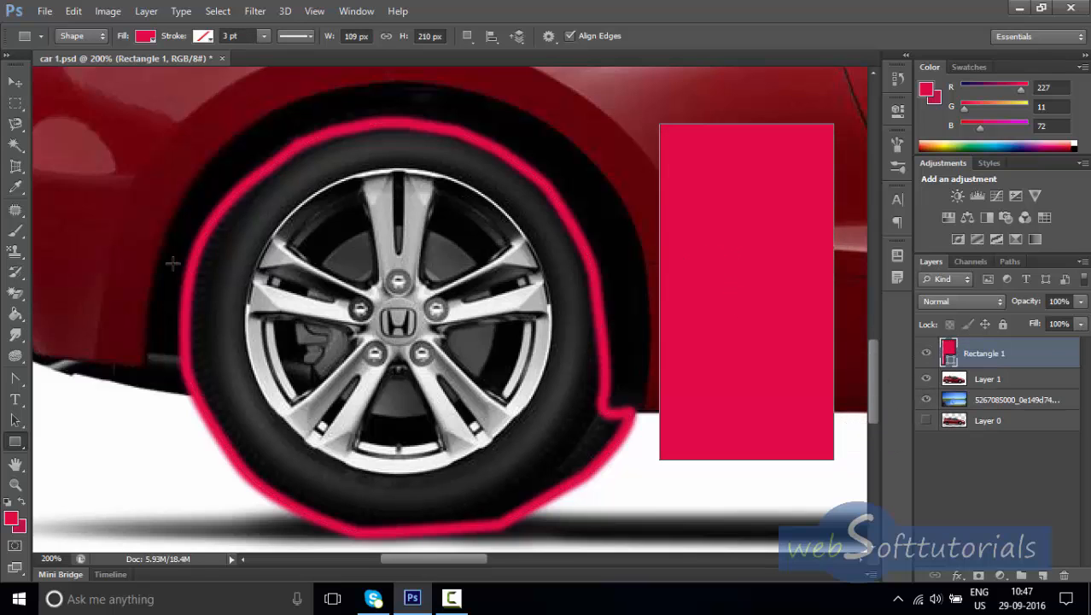
Set the foreground colour to #1e043c and draw a second rectangle about 103 × 236 px over the tyre's opposite side.
left_click(11, 519)
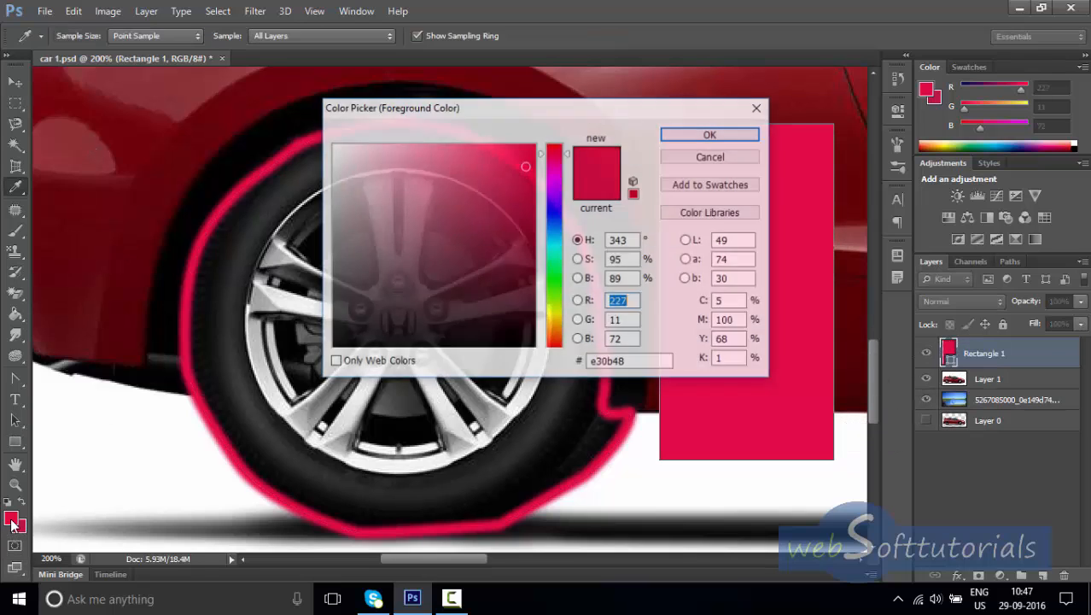
left_click_drag(516, 294, 521, 300)
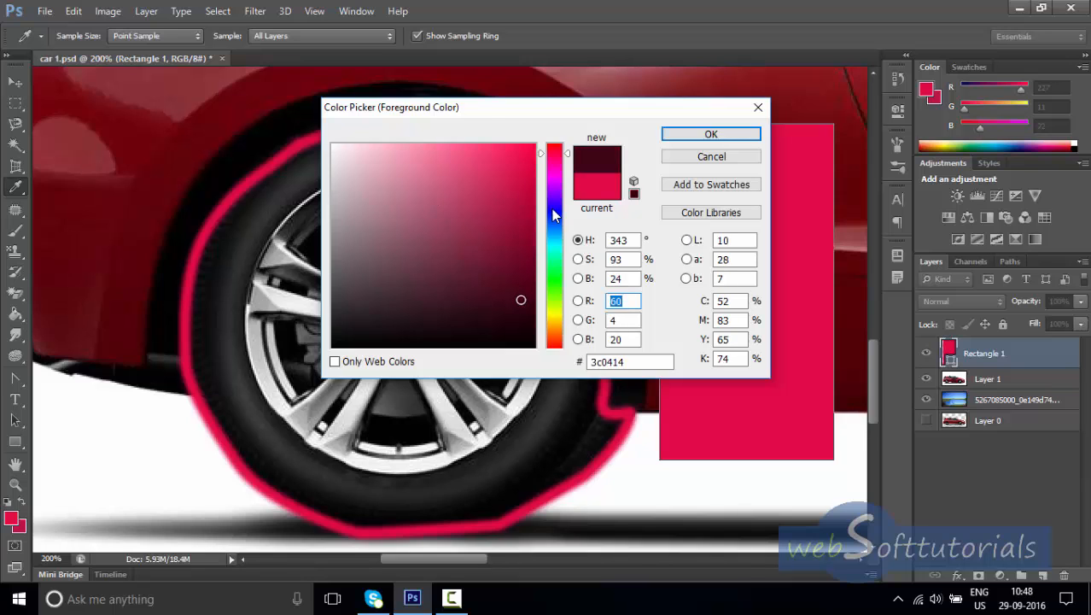
left_click_drag(552, 208, 552, 197)
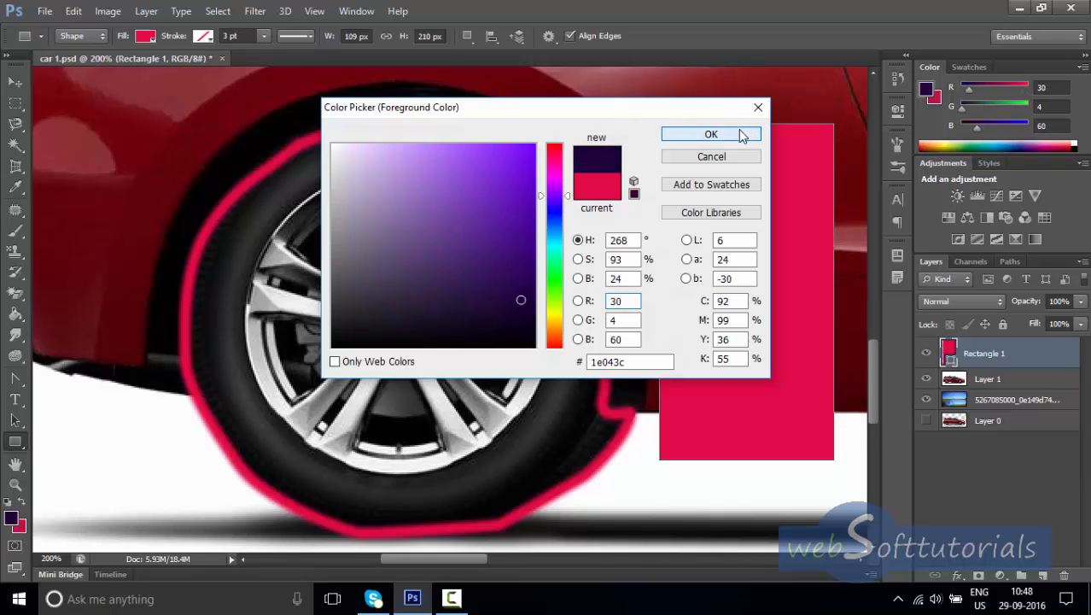
left_click(710, 135)
left_click_drag(83, 114, 247, 493)
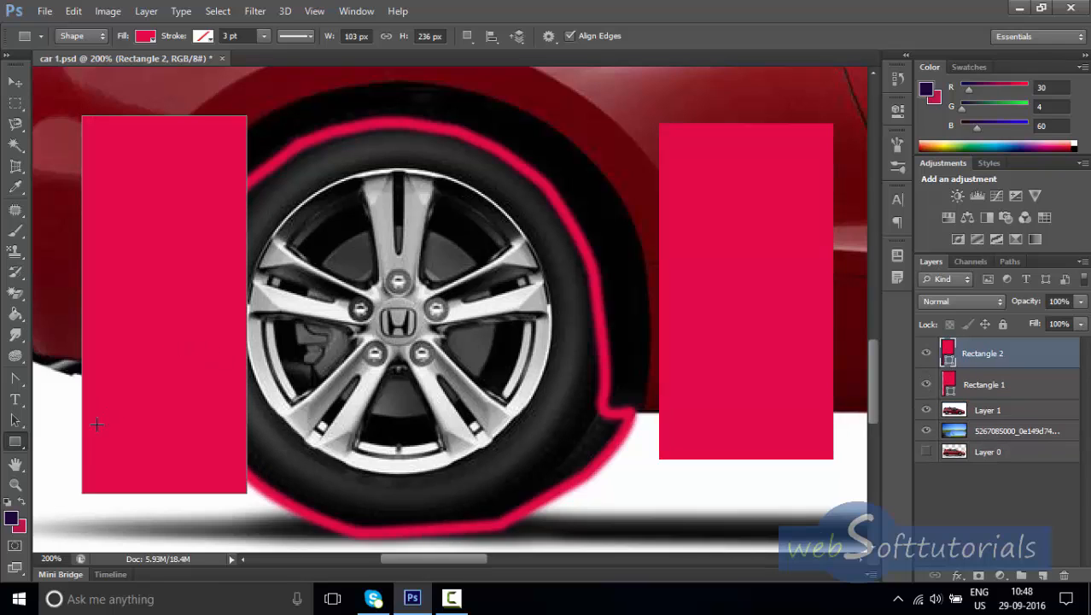
Swap the foreground and background colours and set the foreground colour to dark maroon #310212.
left_click(24, 509)
left_click(11, 516)
left_click(427, 273)
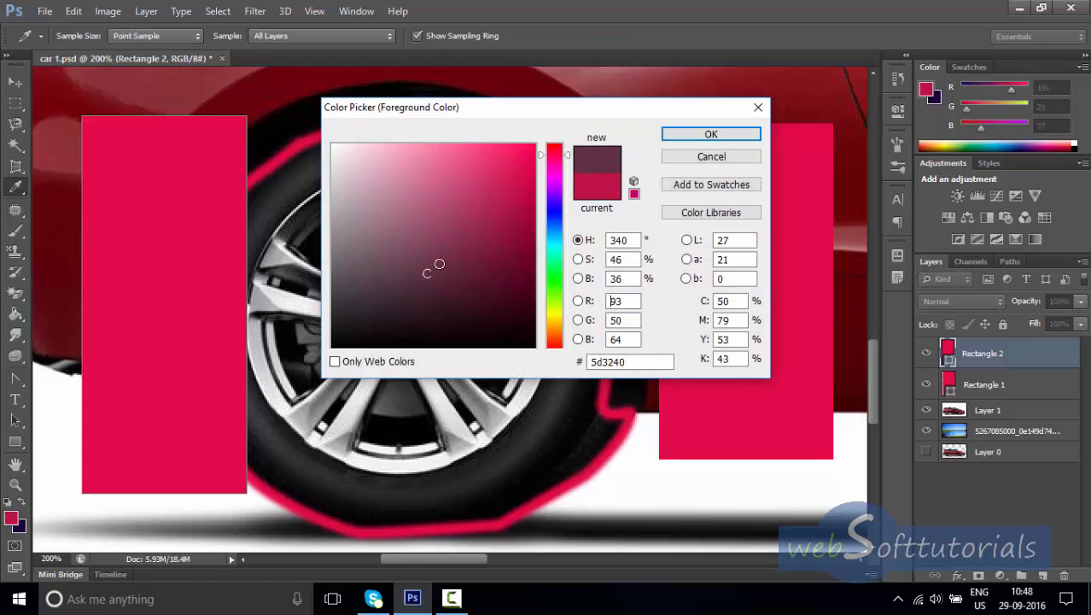
mouse_move(439, 263)
left_mouse_down()
mouse_move(494, 256)
mouse_move(504, 334)
mouse_move(525, 309)
left_mouse_up()
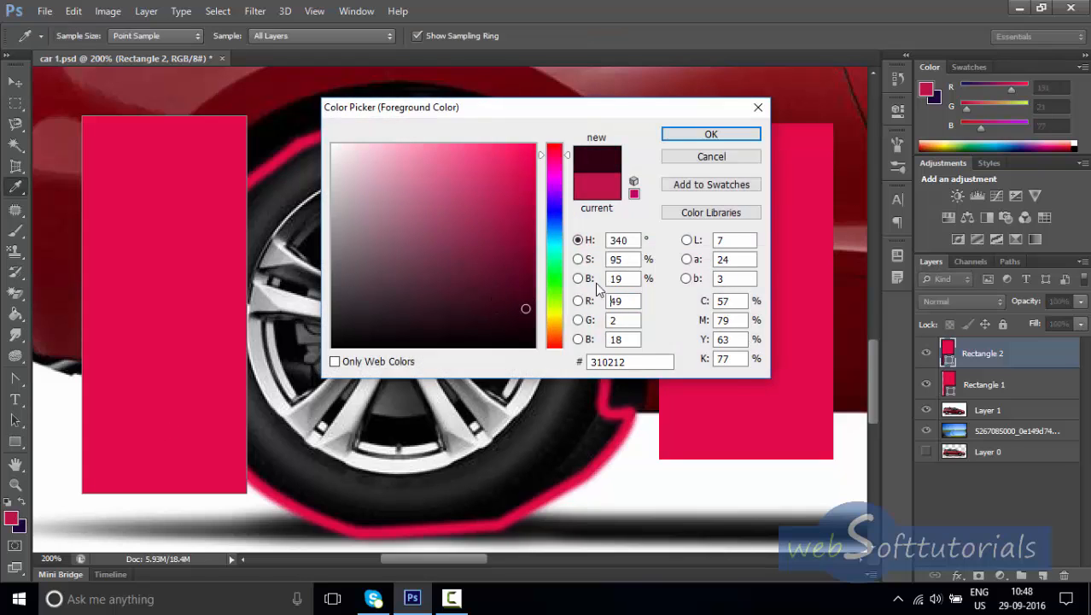
left_click(710, 134)
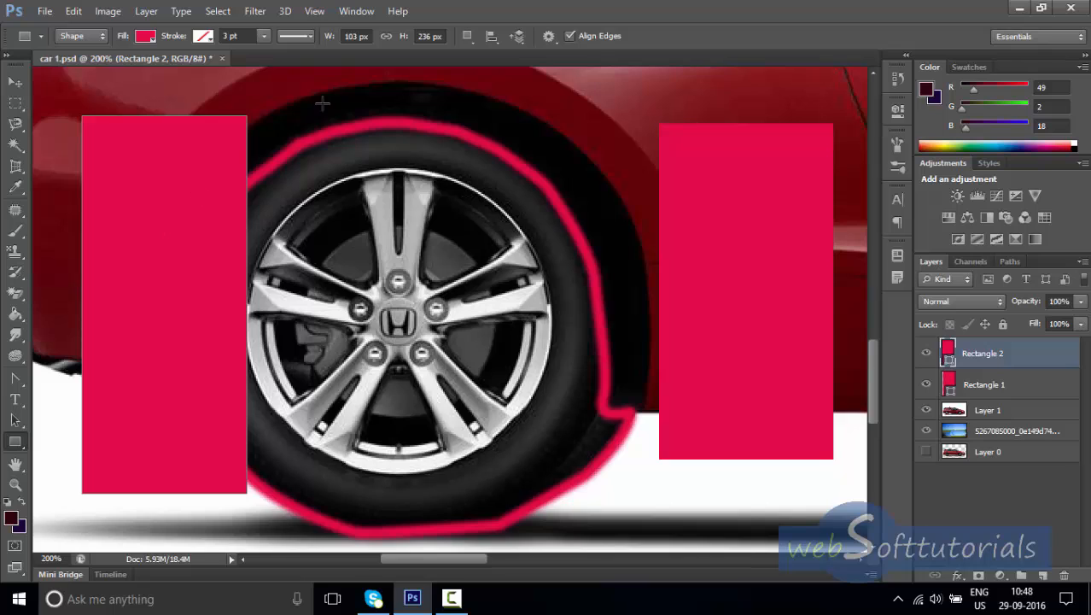
Draw a third rectangle about 145 × 205 px over the wheel, and delete all three rectangles.
mouse_move(321, 103)
left_mouse_down()
mouse_move(525, 367)
mouse_move(554, 432)
left_mouse_up()
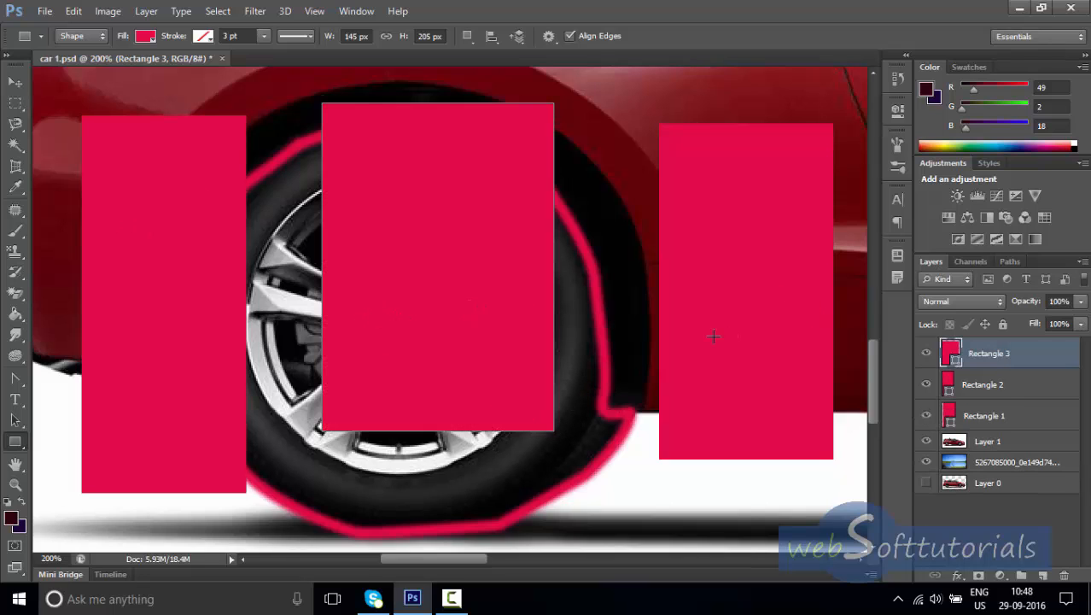
key("Delete")
key("Delete")
key("Delete")
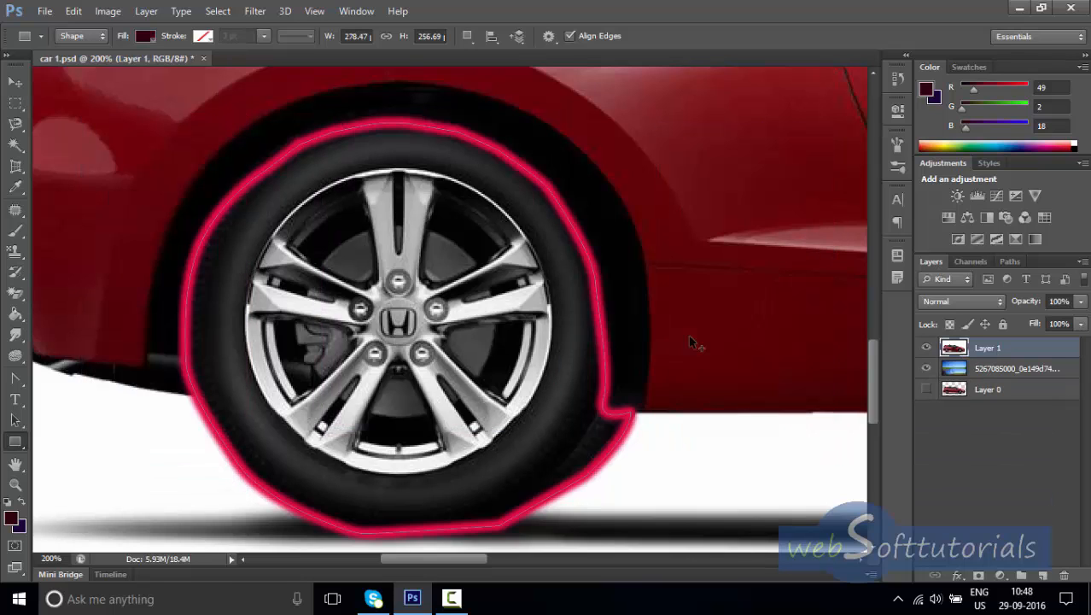
Draw two dark maroon rectangles over the wheel's opposite sides, about 139 × 196 px and 111 × 154 px.
left_click_drag(135, 147, 357, 459)
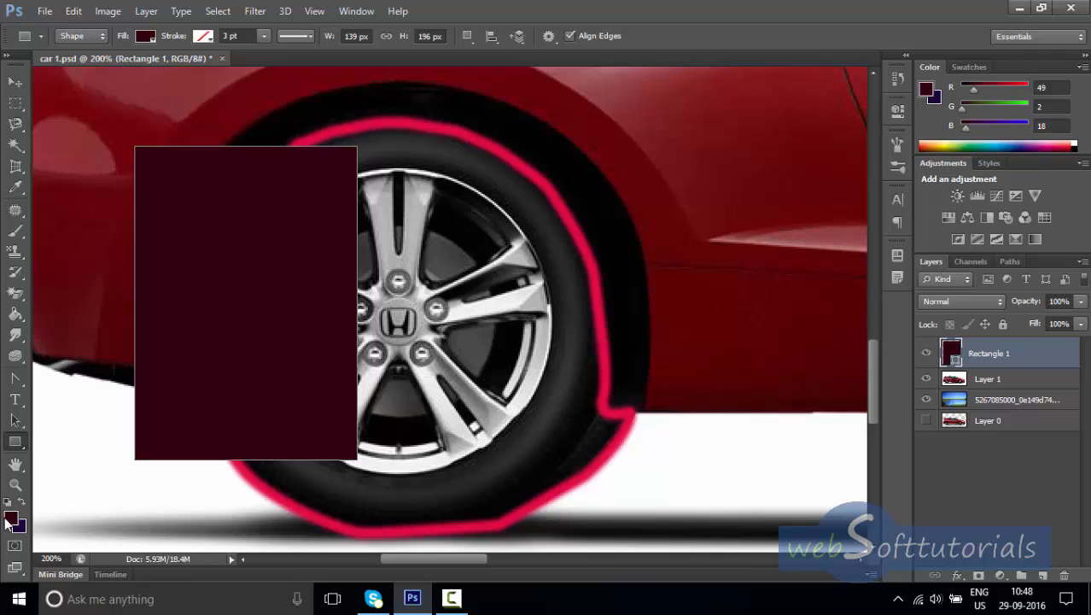
left_click_drag(485, 130, 663, 377)
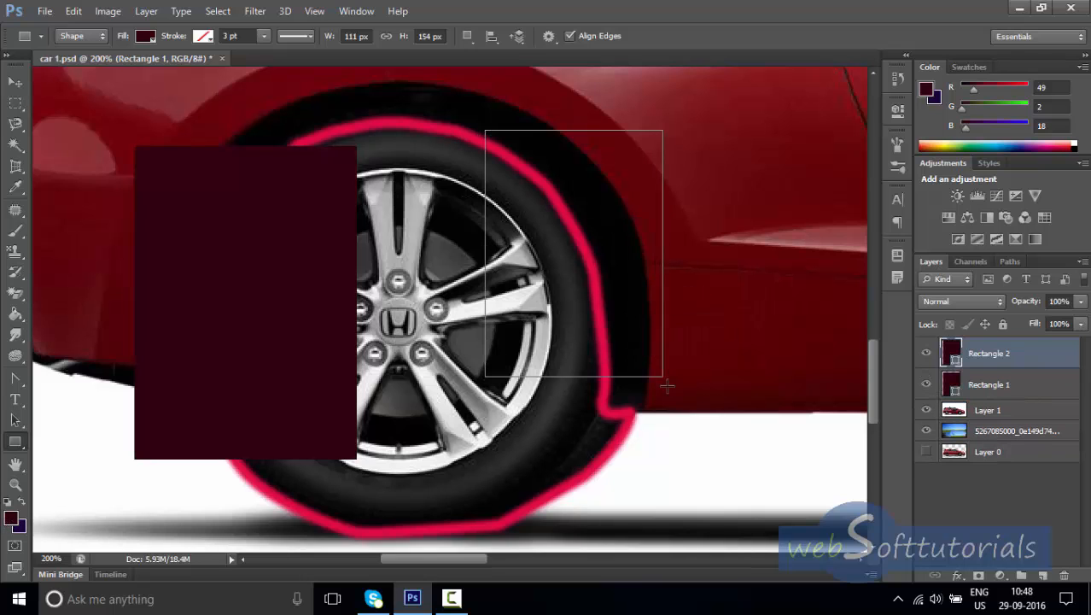
Set the foreground colour to pink #f30b58 and draw a narrow rectangle about 76 × 172 px on the car body.
left_click(11, 523)
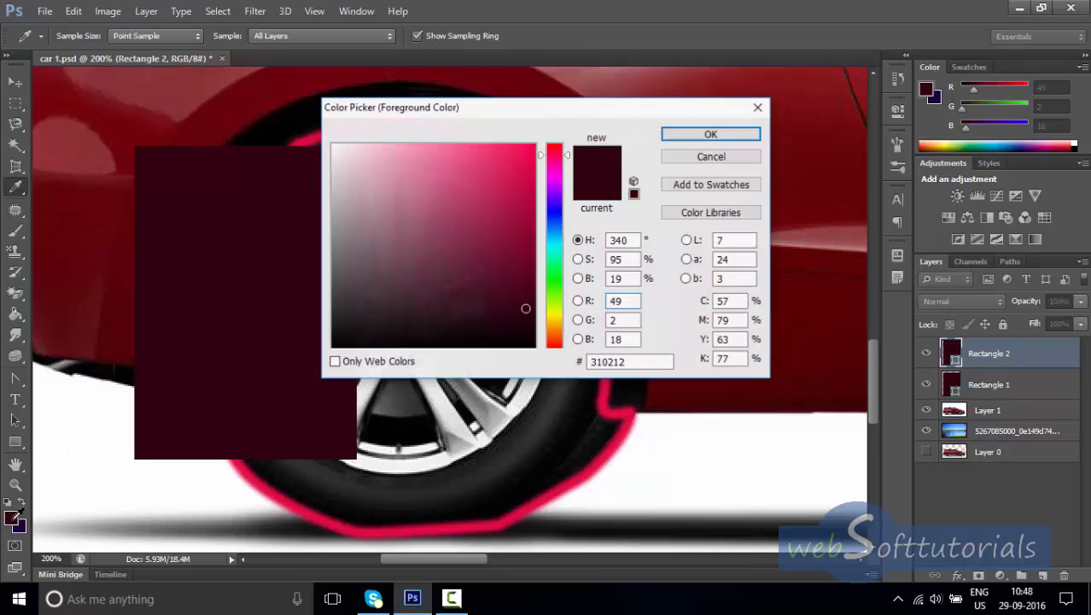
left_click(525, 154)
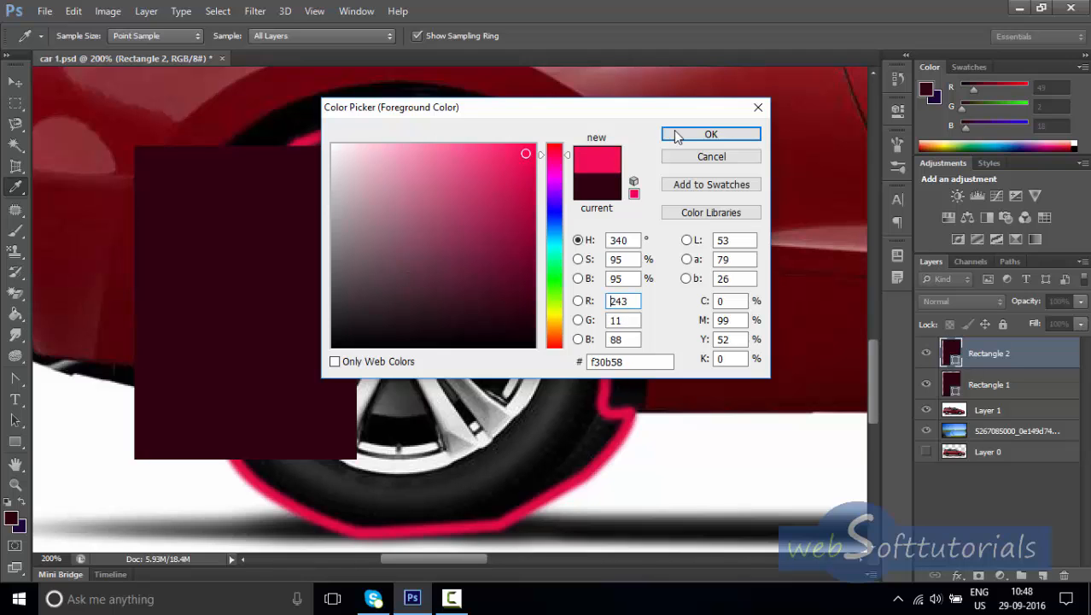
left_click(711, 134)
left_click_drag(714, 104, 834, 378)
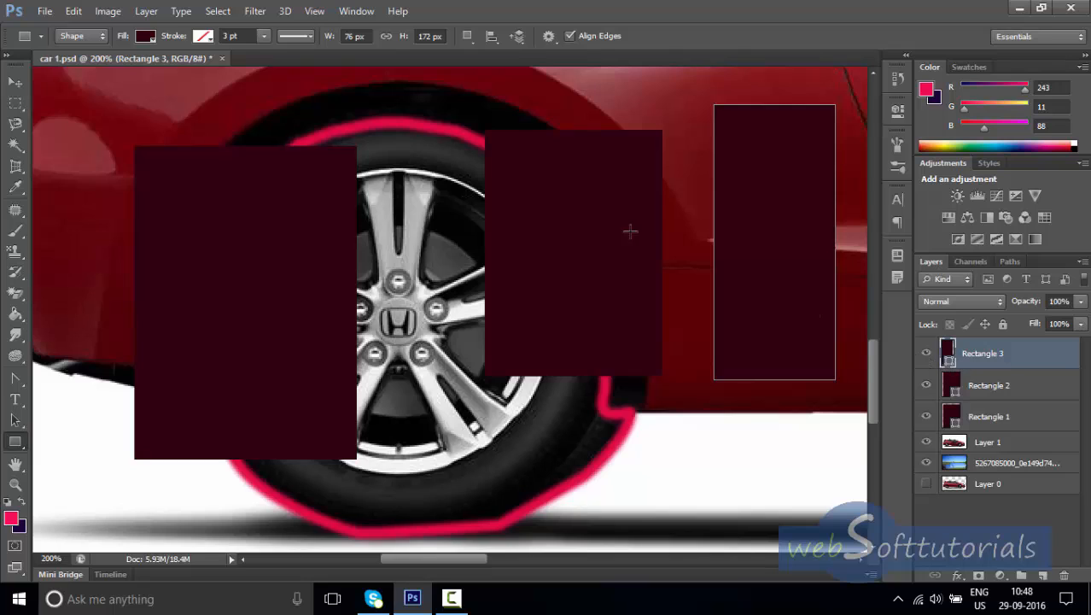
Rasterize the Rectangle 3 layer and fill its rectangle with the pink foreground colour using the Paint Bucket Tool.
left_click(9, 315)
left_click(93, 326)
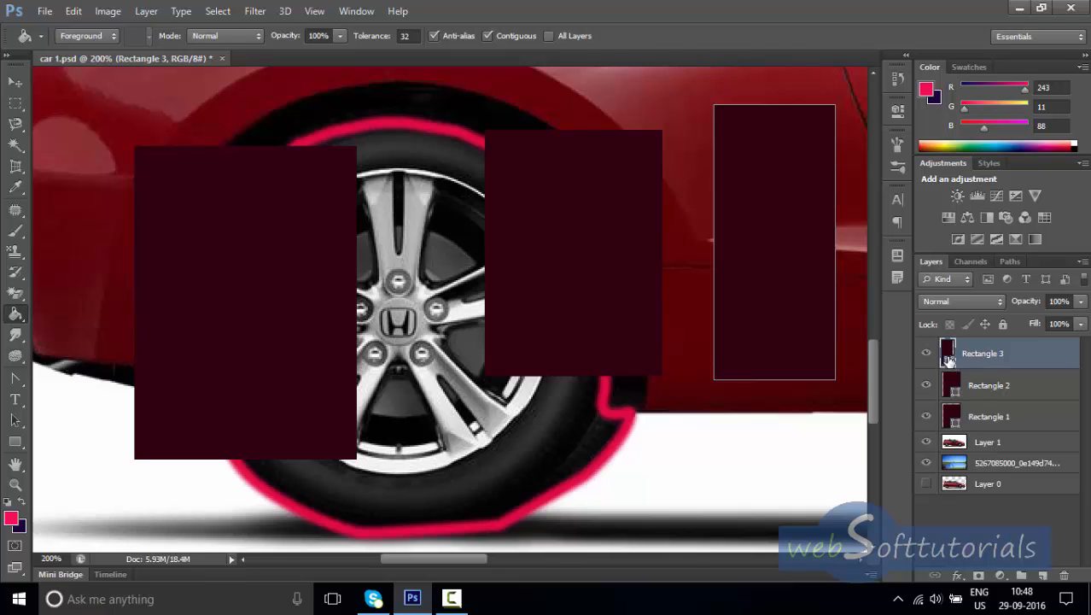
right_click(1014, 353)
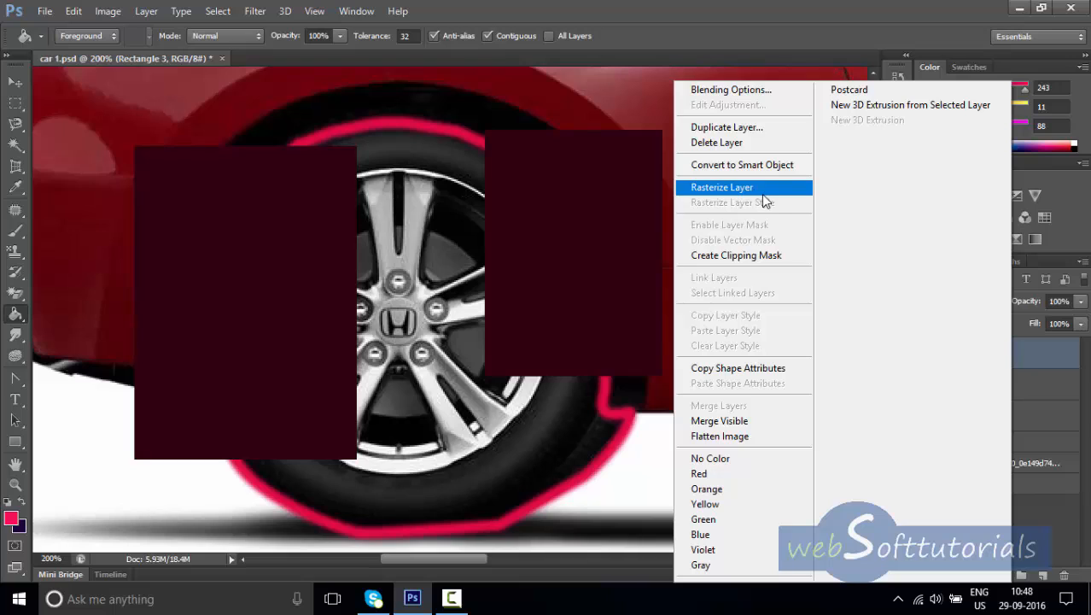
left_click(727, 194)
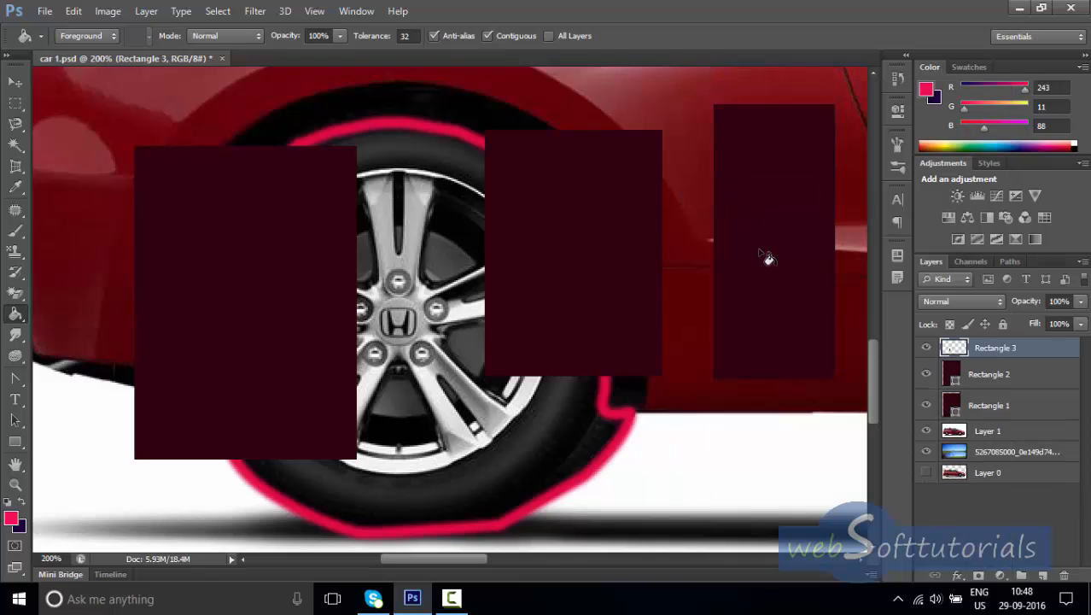
left_click(744, 205)
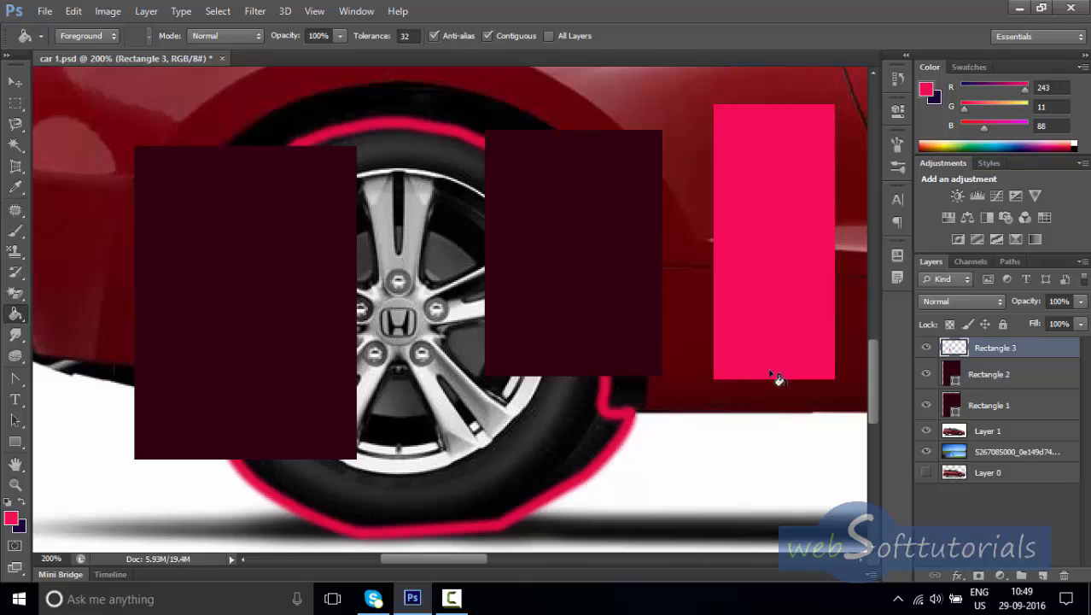
Rasterize the Rectangle 2 layer and fill its rectangle with the same pink foreground colour.
left_click(1031, 376)
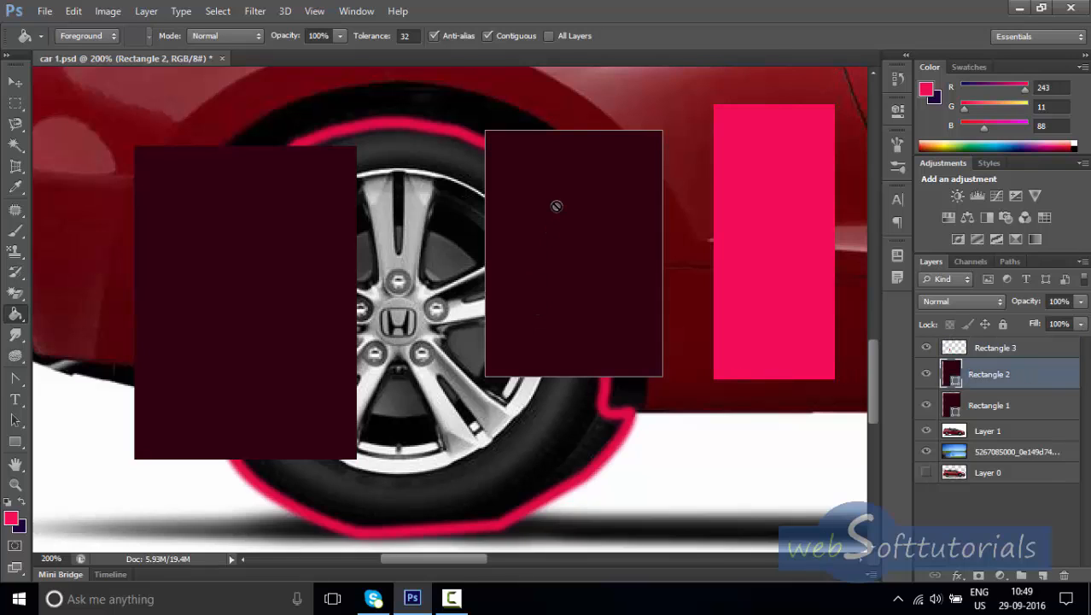
right_click(1042, 376)
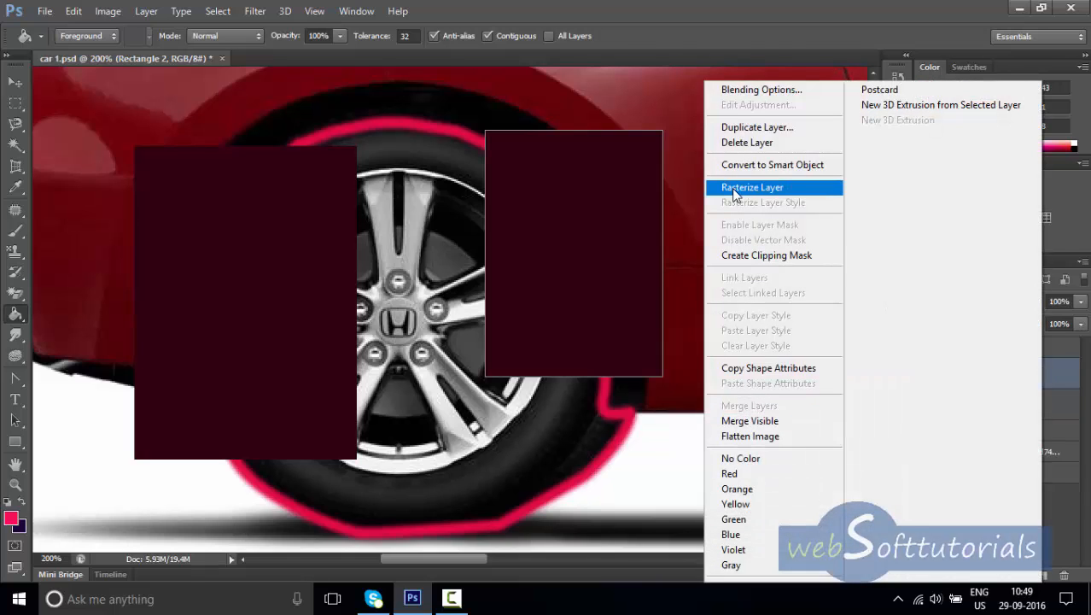
left_click(732, 187)
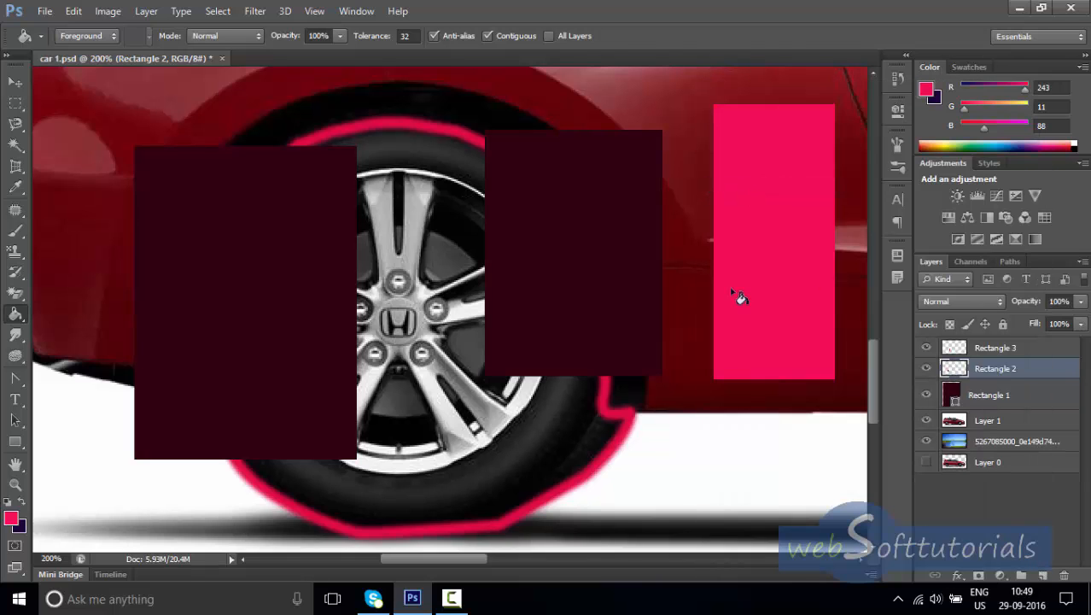
left_click(539, 217)
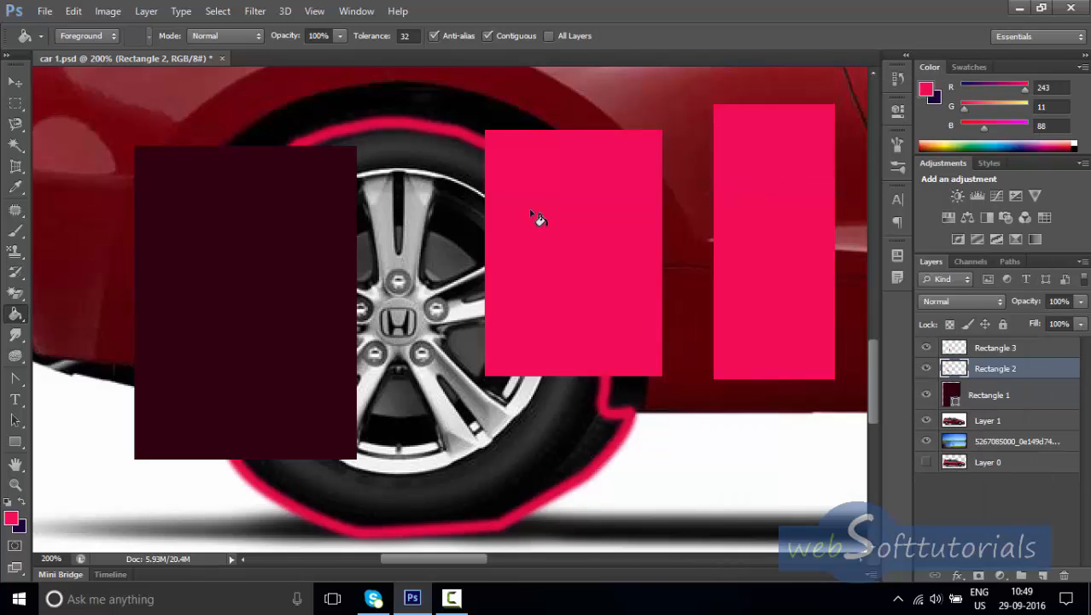
Set the foreground colour to near-black #1a0d11.
left_click(10, 518)
left_click(435, 327)
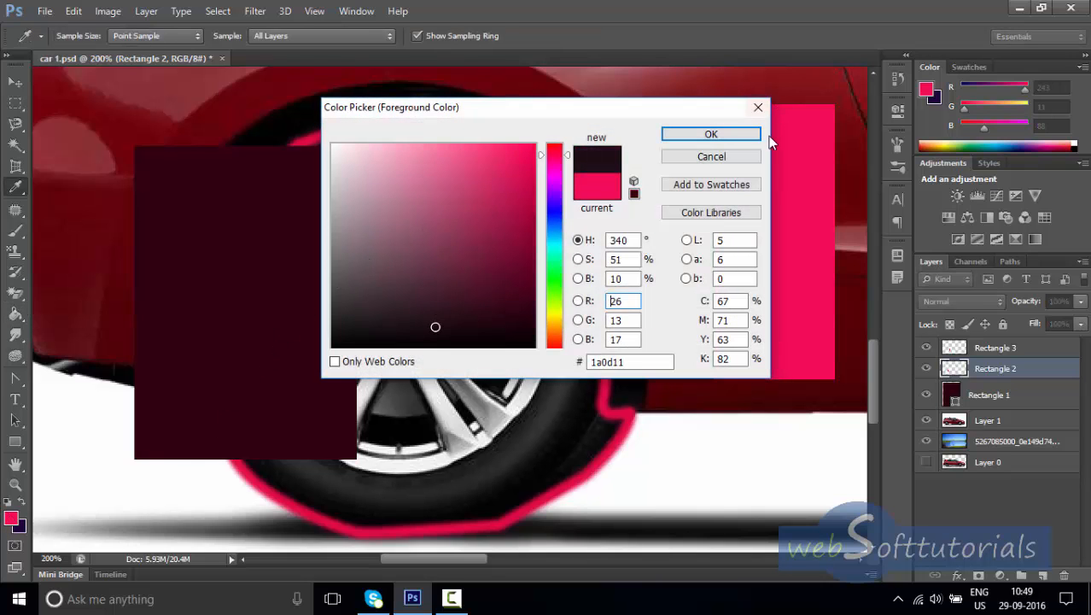
left_click(745, 137)
Try to fill the narrow rectangle while the Rectangle 2 layer is active, and undo the fills.
left_click(784, 205)
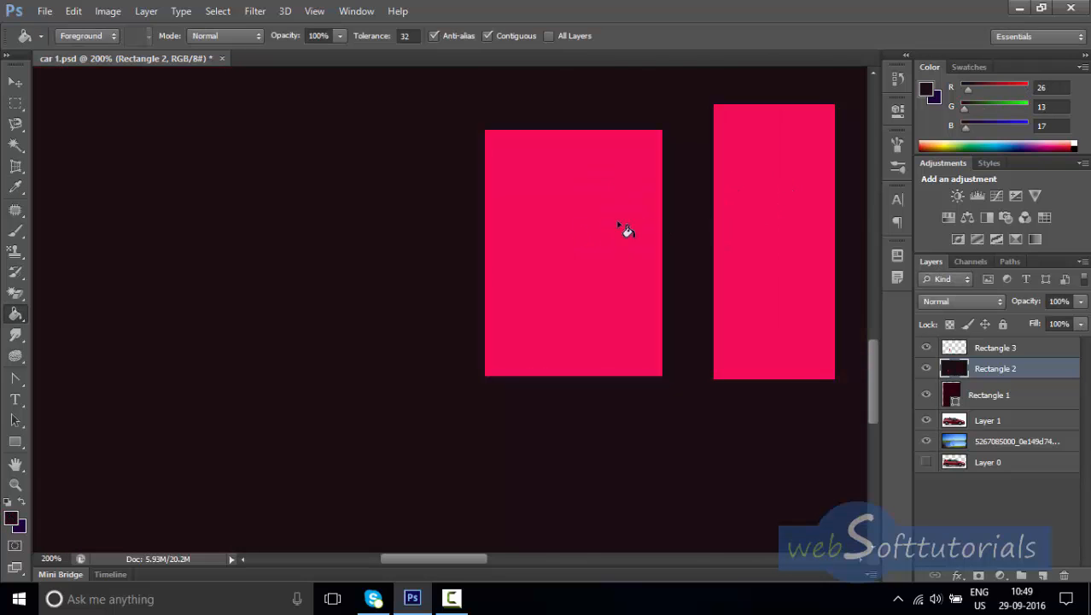
key("ctrl+z")
left_click(712, 228)
key("ctrl+z")
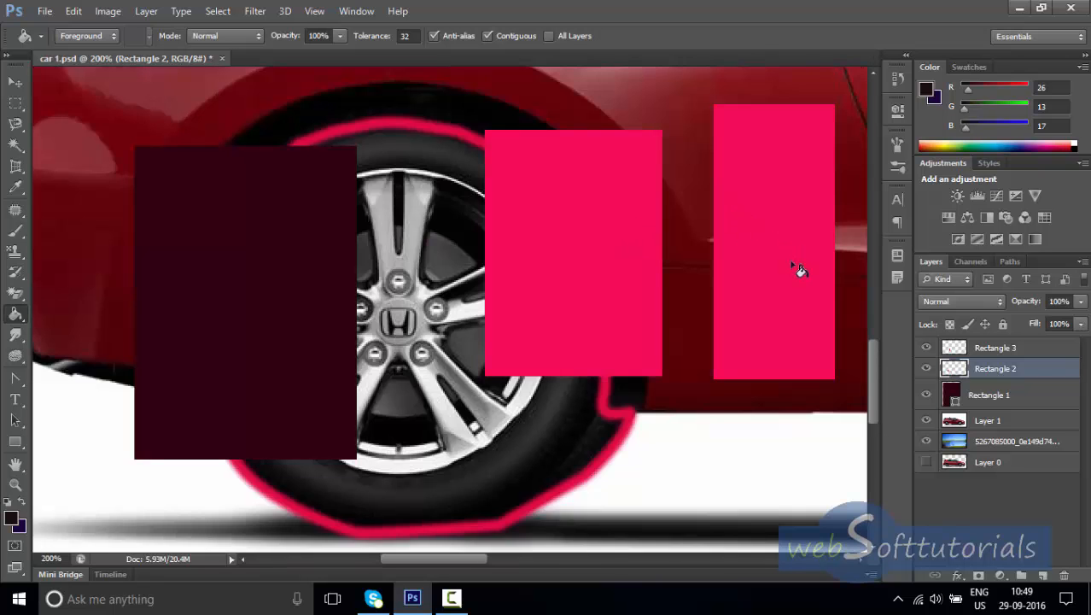
key("ctrl+z")
key("ctrl+z")
Fill the Rectangle 2 and Rectangle 3 shapes with the near-black foreground colour, each on its own layer.
left_click(565, 257)
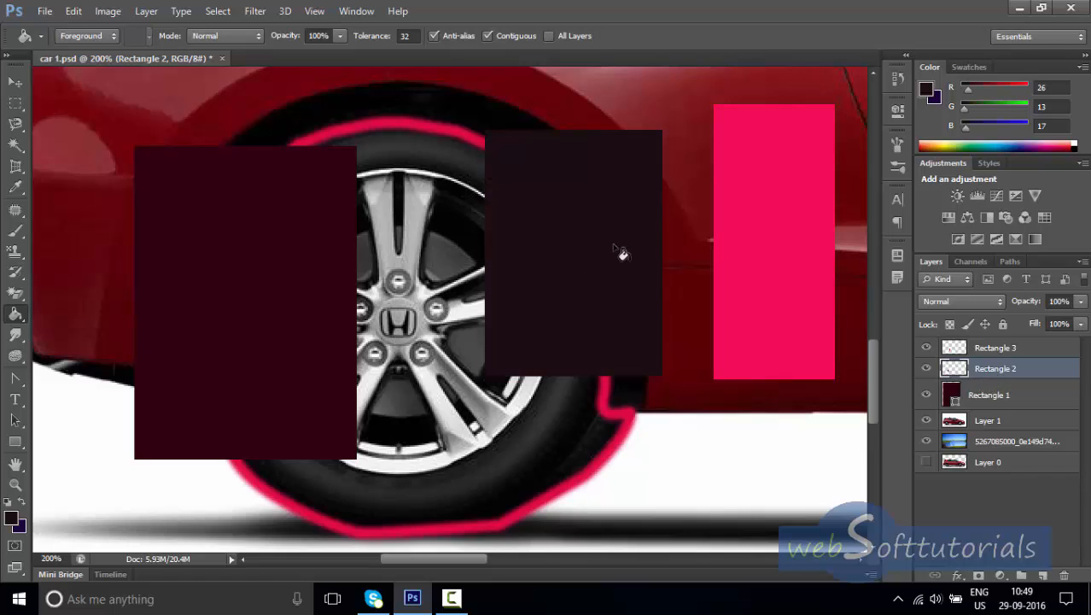
left_click(997, 349)
left_click(762, 200)
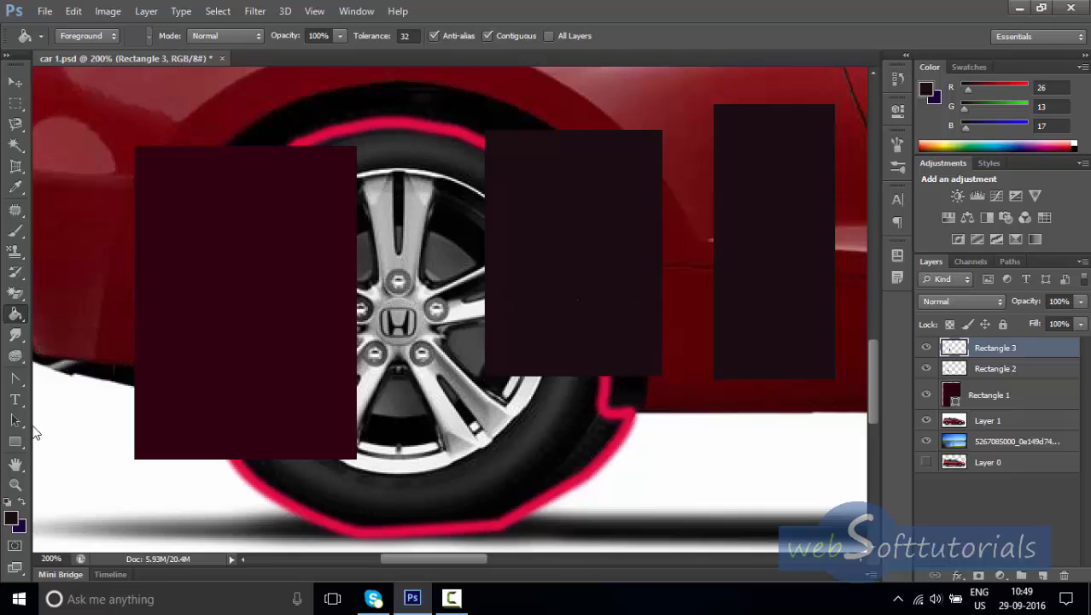
Draw a rounded rectangle about 160 × 220 px with a 10 px corner radius, overlapping the large maroon rectangle.
right_click(14, 316)
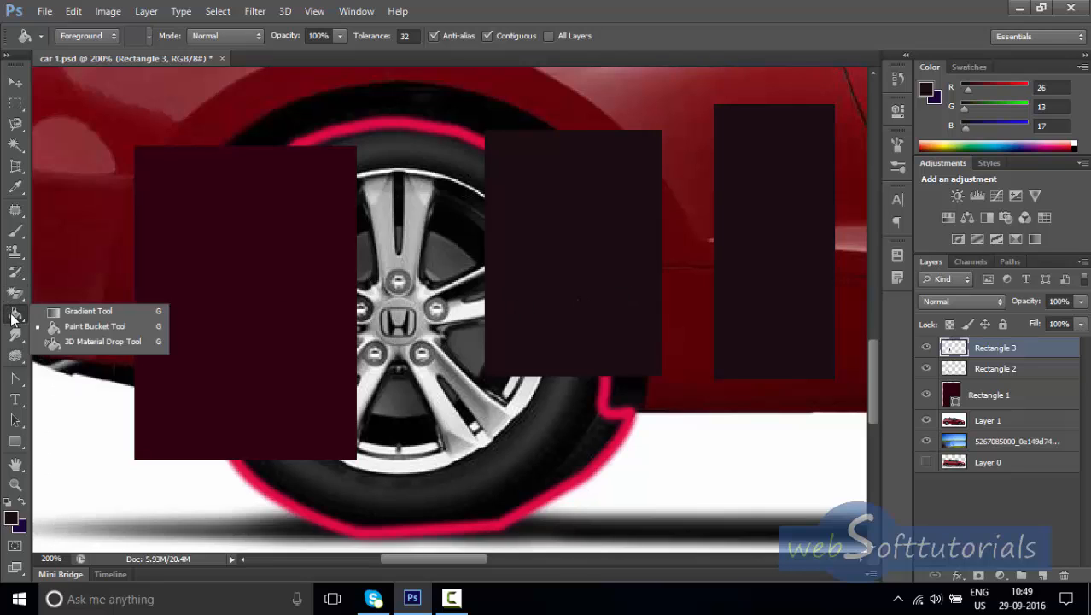
left_click(15, 464)
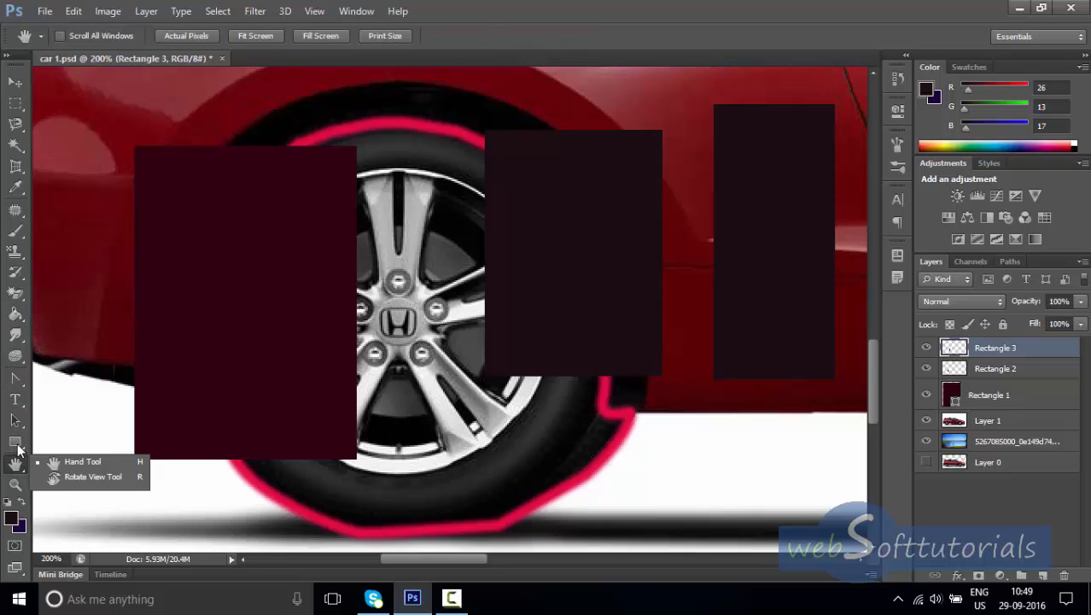
left_click(15, 442)
left_click(100, 456)
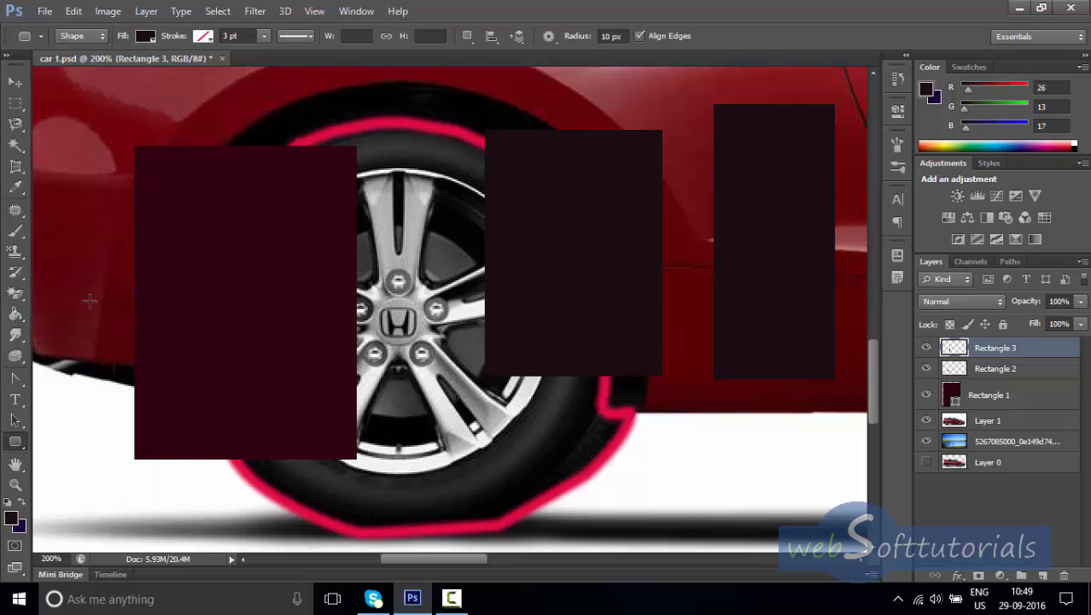
left_click_drag(74, 120, 329, 469)
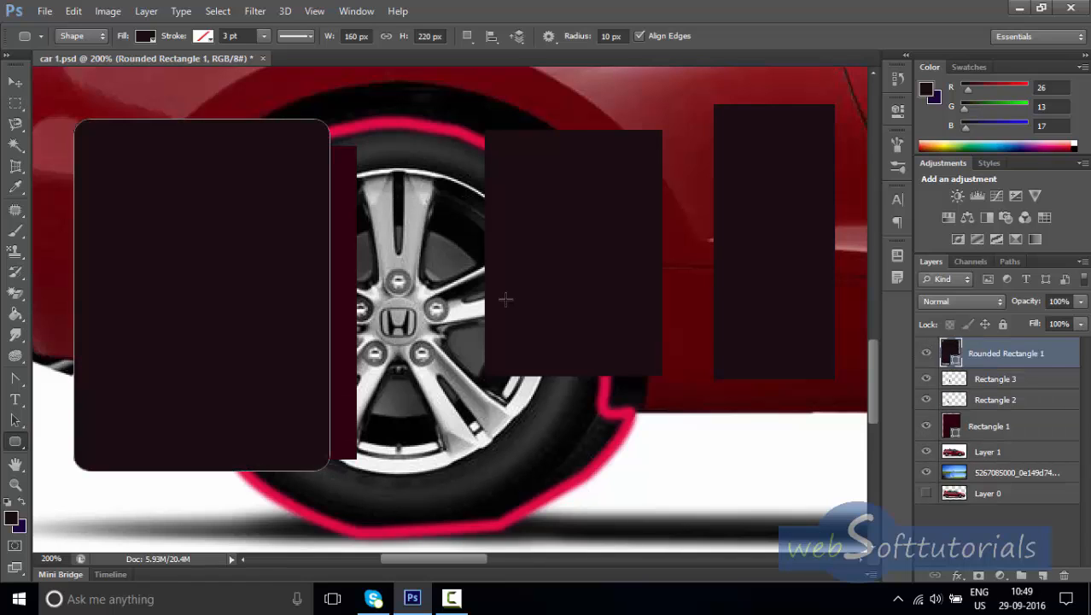
Draw a rounded rectangle about 124 × 155 px over the wheel's edge and an ellipse about 270 × 128 px across the wheel.
left_click_drag(426, 201, 623, 448)
left_click(11, 425)
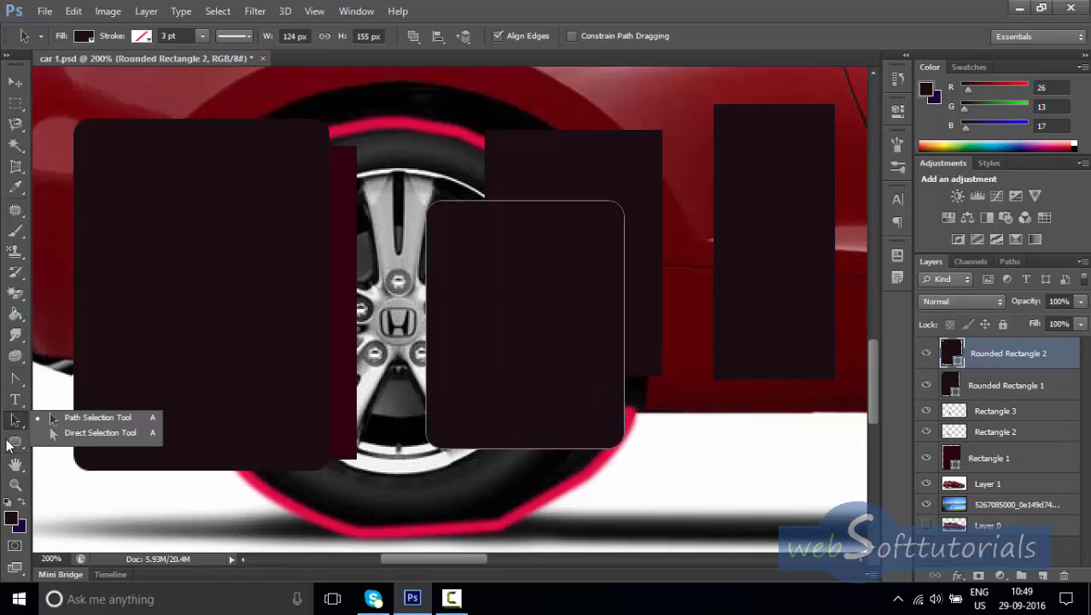
left_click(10, 443)
left_click(126, 468)
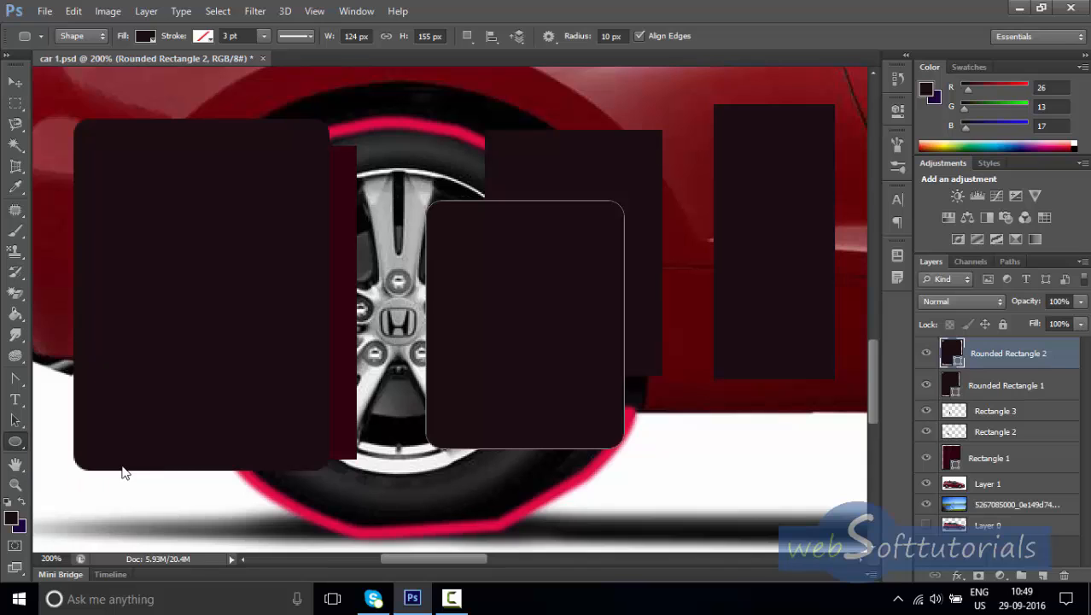
left_click_drag(261, 192, 691, 398)
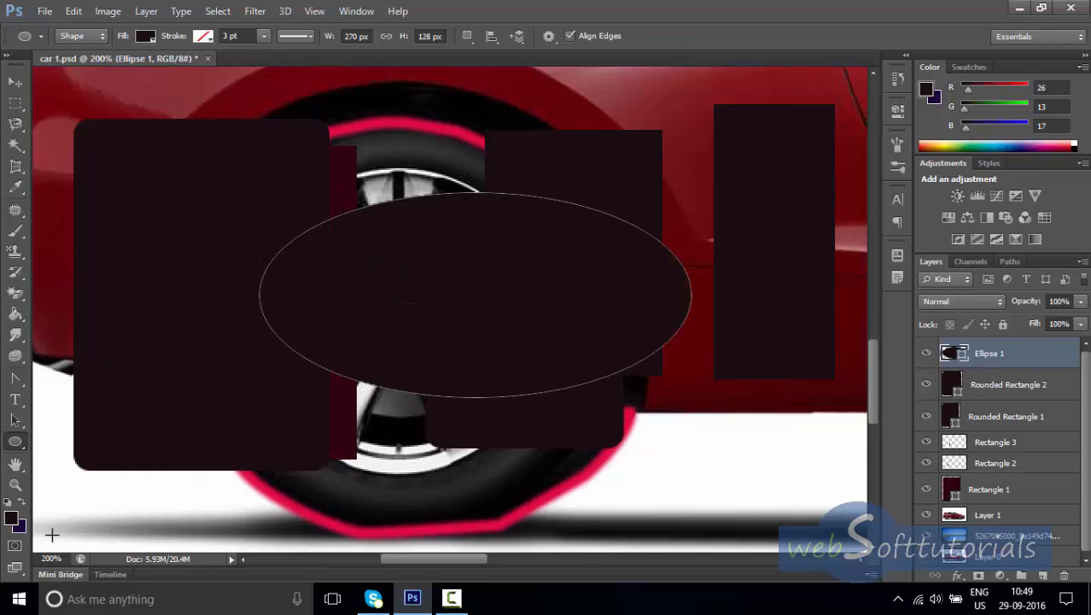
Set the foreground colour to bright pink, RGB 251, 0, 83.
left_click(12, 519)
left_click_drag(459, 321, 535, 147)
left_click(711, 134)
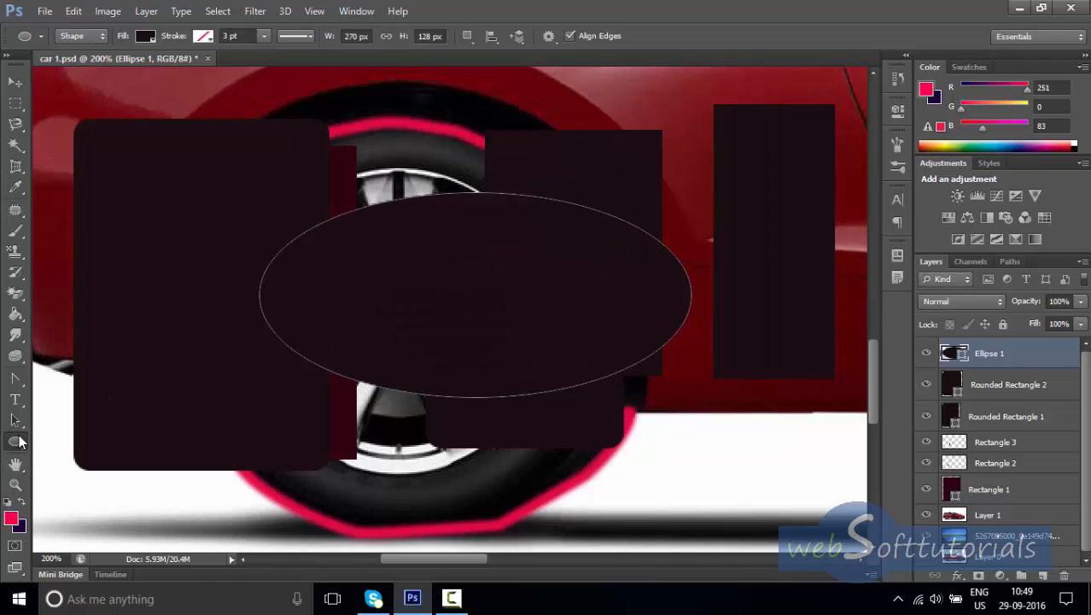
Draw a five-sided polygon about 114 × 116 px over the rounded rectangle beside the wheel.
left_click(18, 446)
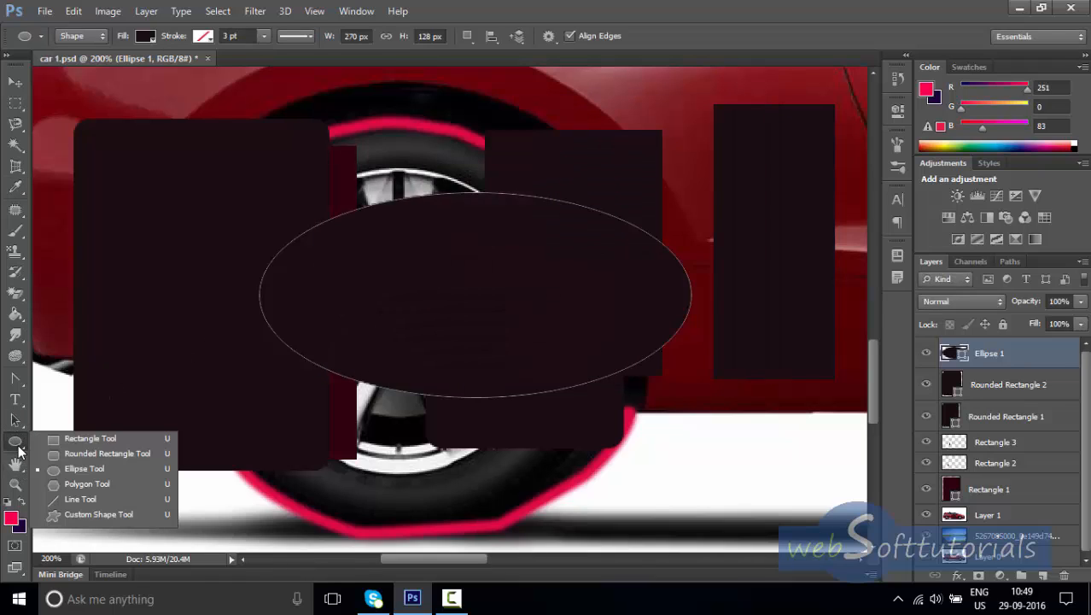
left_click(115, 484)
left_click_drag(236, 180, 310, 245)
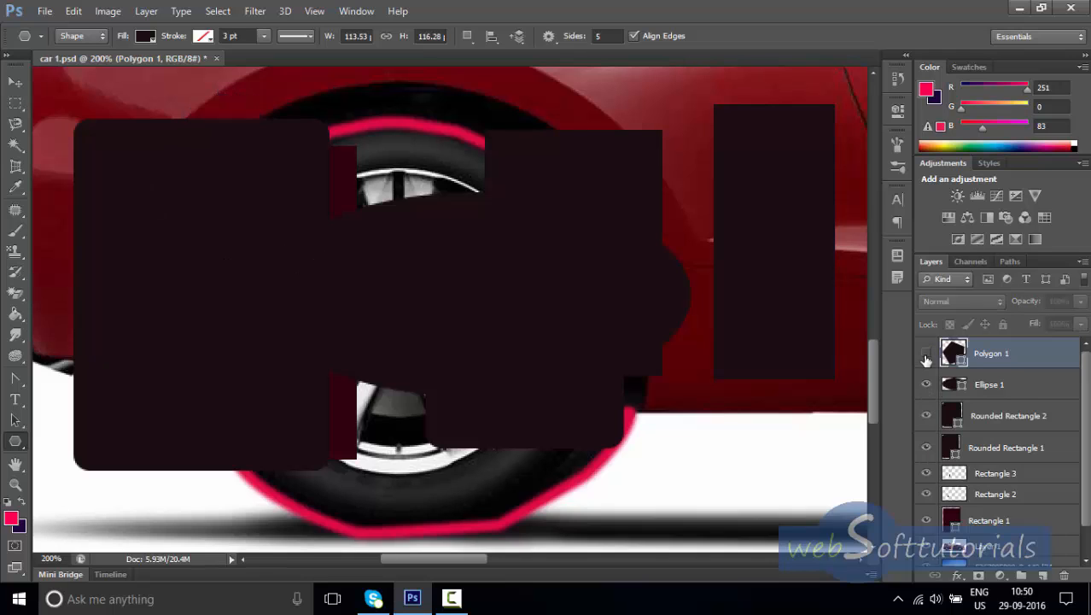
Delete the Polygon 1, Ellipse 1 and Rounded Rectangle 2 layers.
left_click(926, 353)
left_click_drag(1083, 575, 1063, 577)
left_click_drag(1003, 363, 1064, 576)
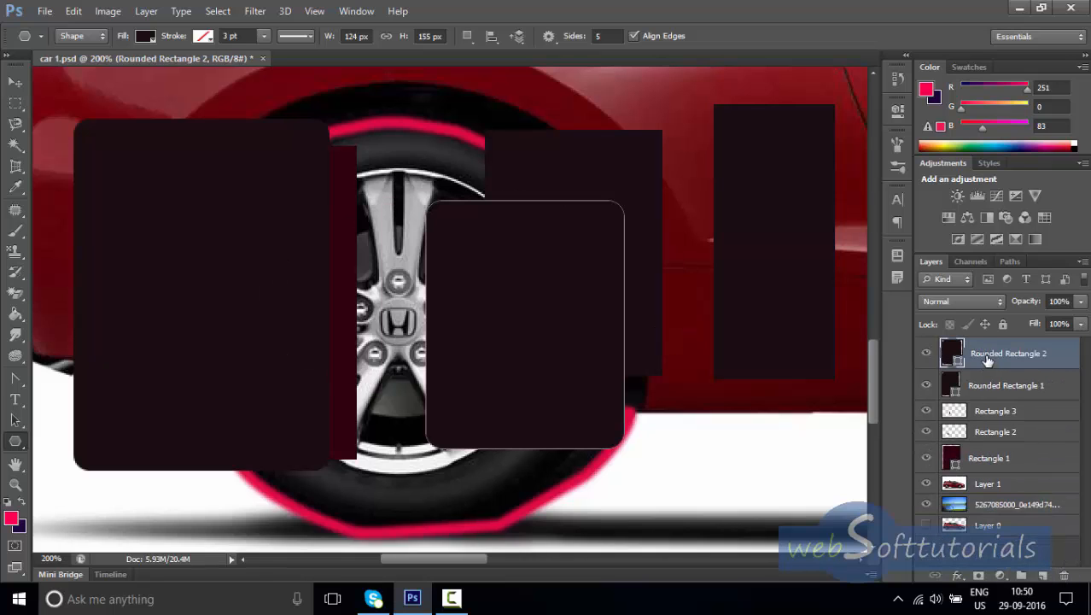
right_click(1063, 364)
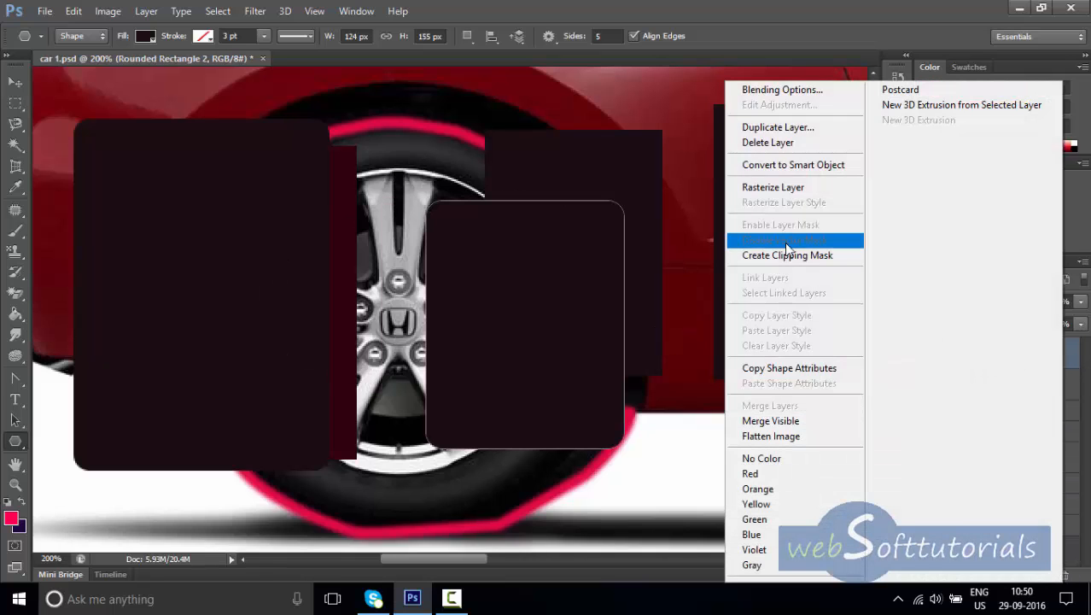
left_click(770, 143)
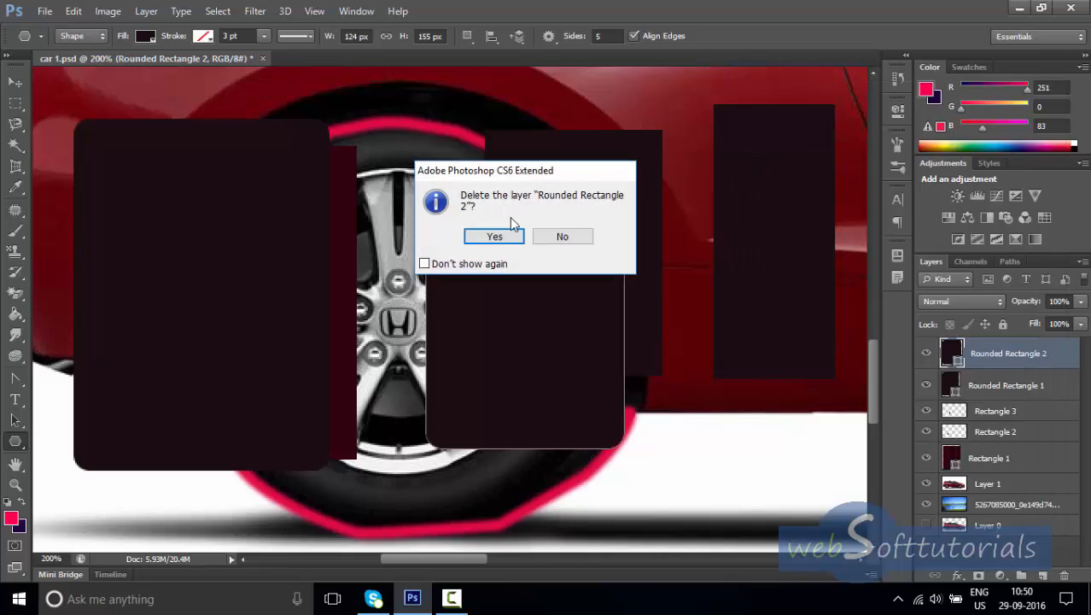
left_click(495, 236)
Delete the Rounded Rectangle 1 and Rectangle 3 layers.
right_click(1040, 357)
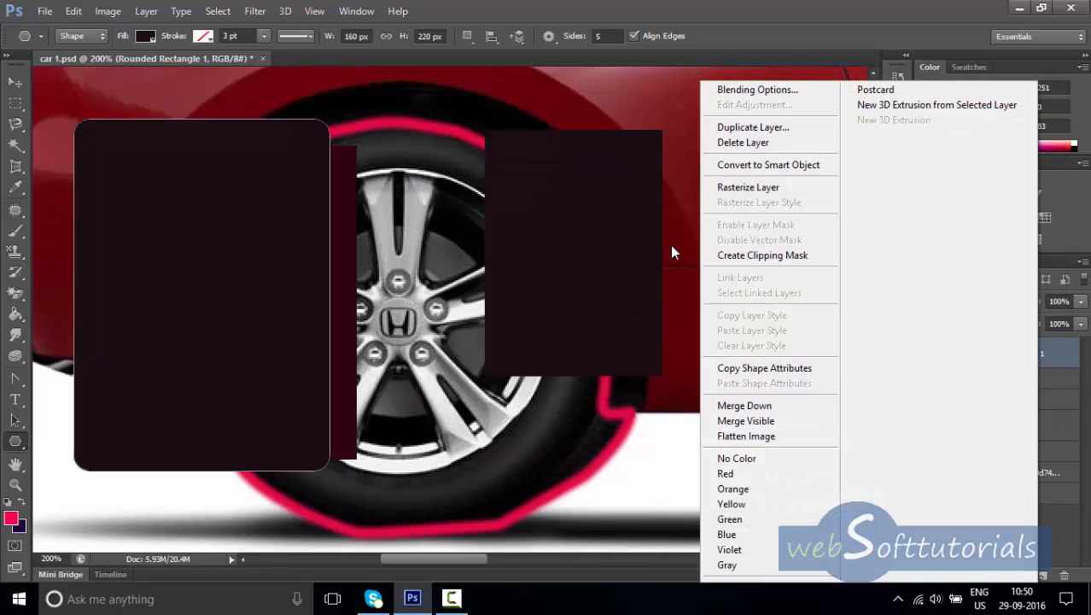
left_click(764, 143)
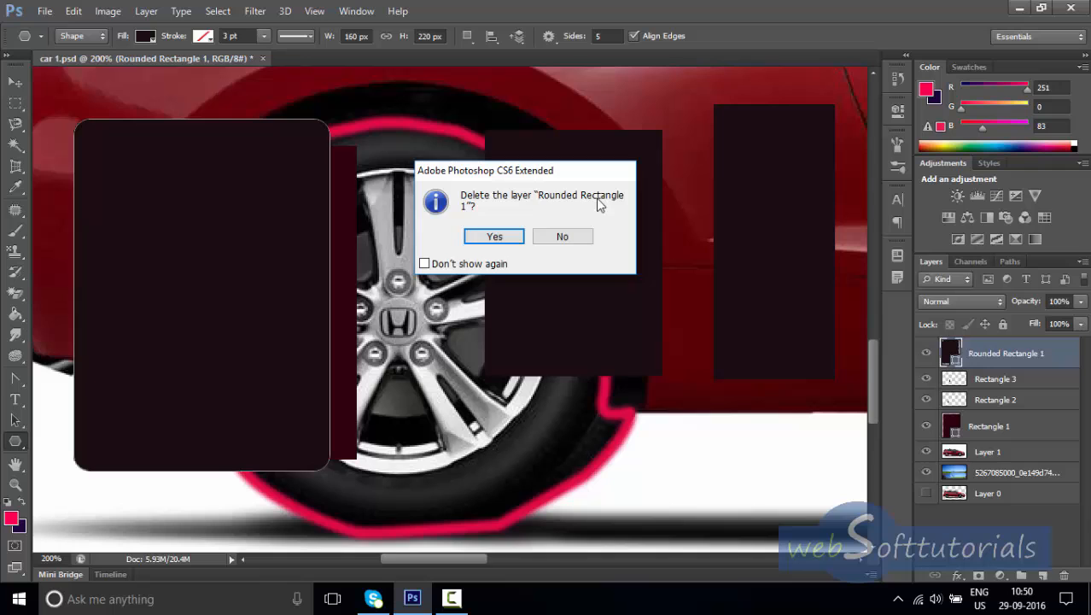
left_click(499, 238)
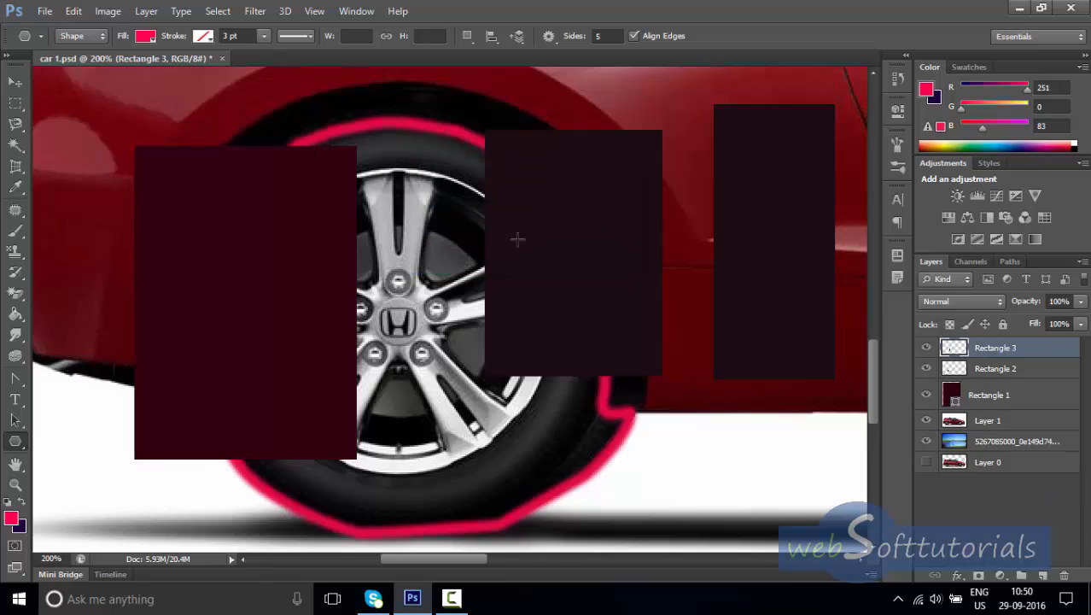
right_click(1038, 352)
left_click(756, 147)
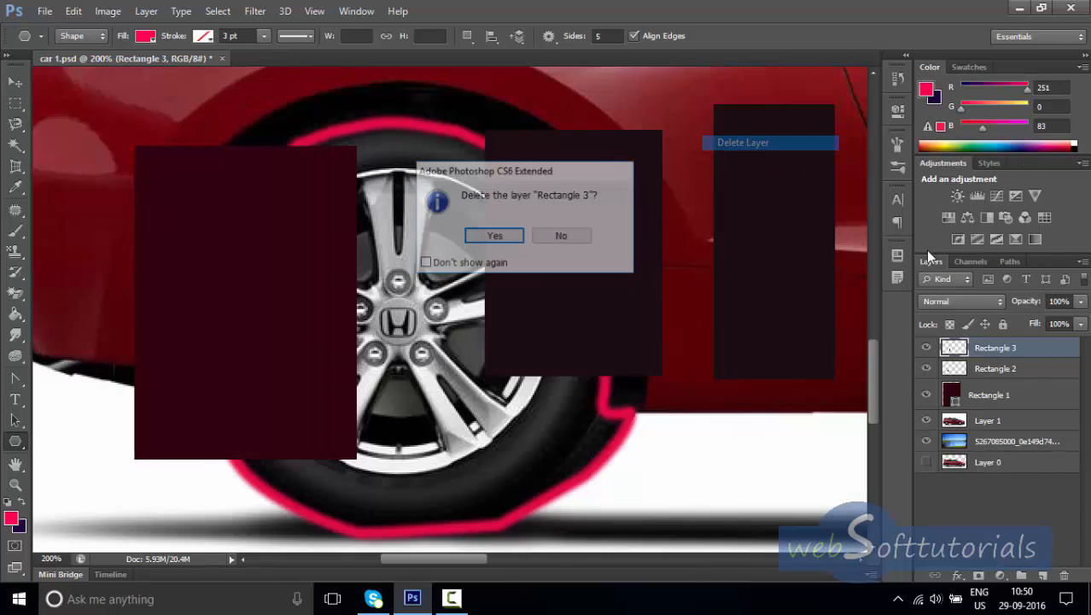
left_click(496, 235)
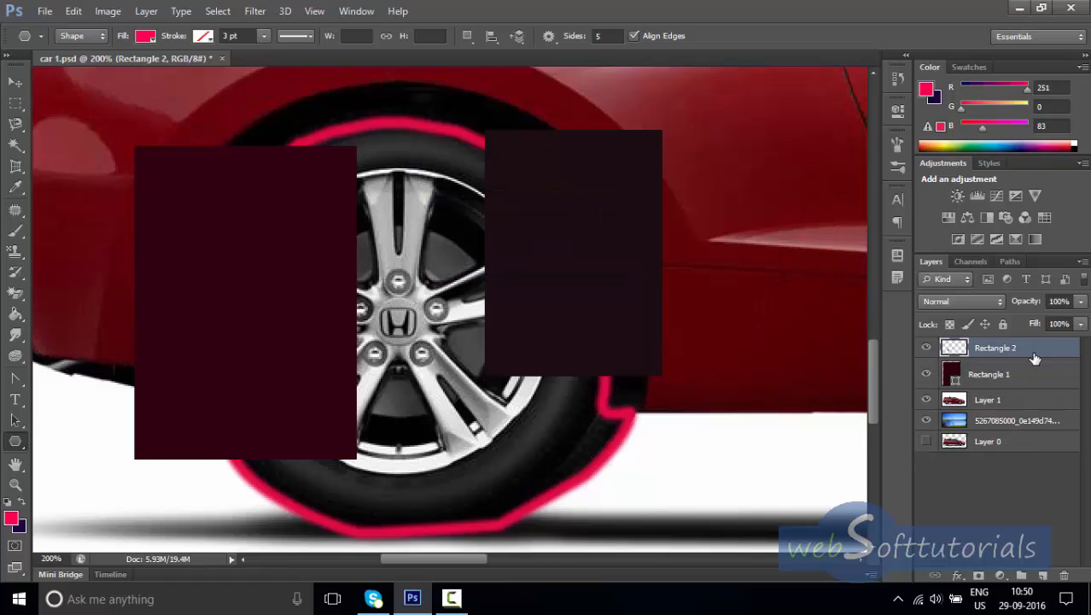
Delete the Rectangle 2 and Rectangle 1 layers.
left_click_drag(1050, 353, 1067, 574)
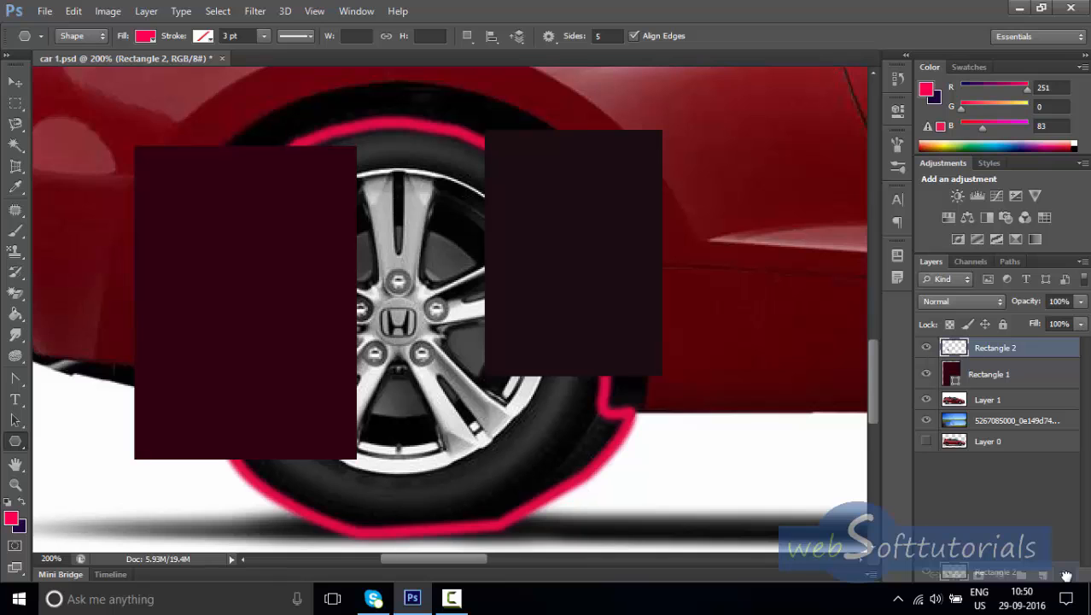
left_click_drag(1066, 574, 1066, 576)
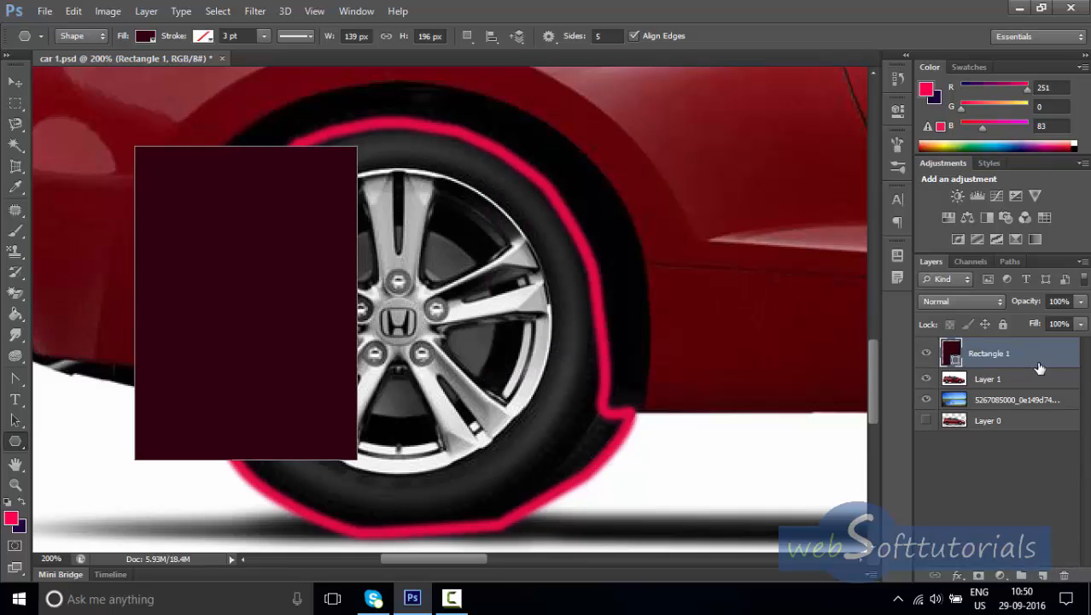
left_click_drag(1036, 358, 1064, 577)
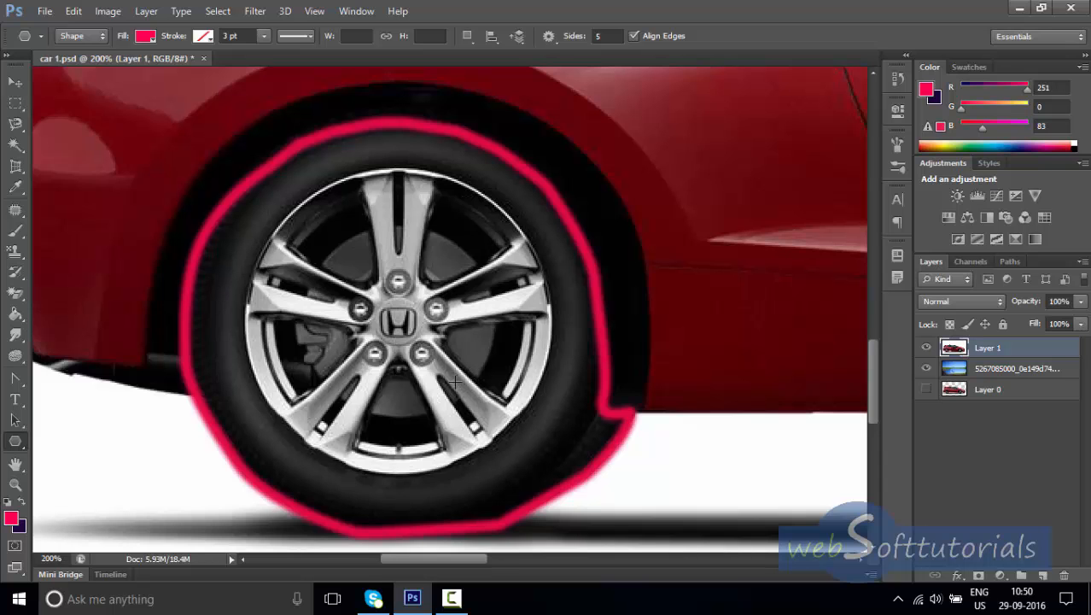
Draw a pink arrow custom shape about 1295 × 713 px across the whole car, pointing towards its front.
scroll(457, 384, "down", 5)
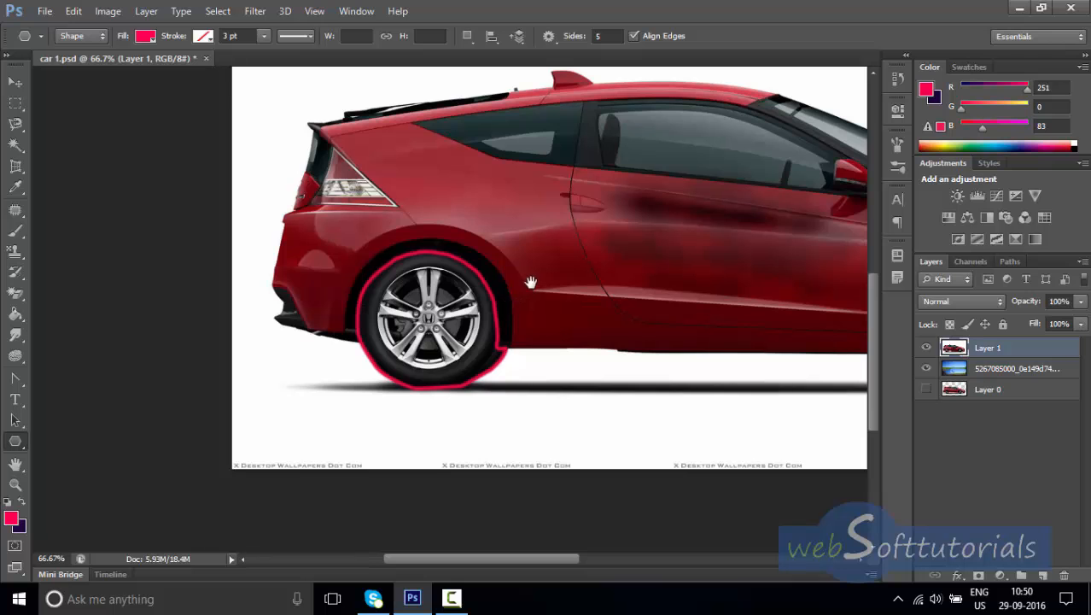
left_click_drag(670, 200, 465, 300)
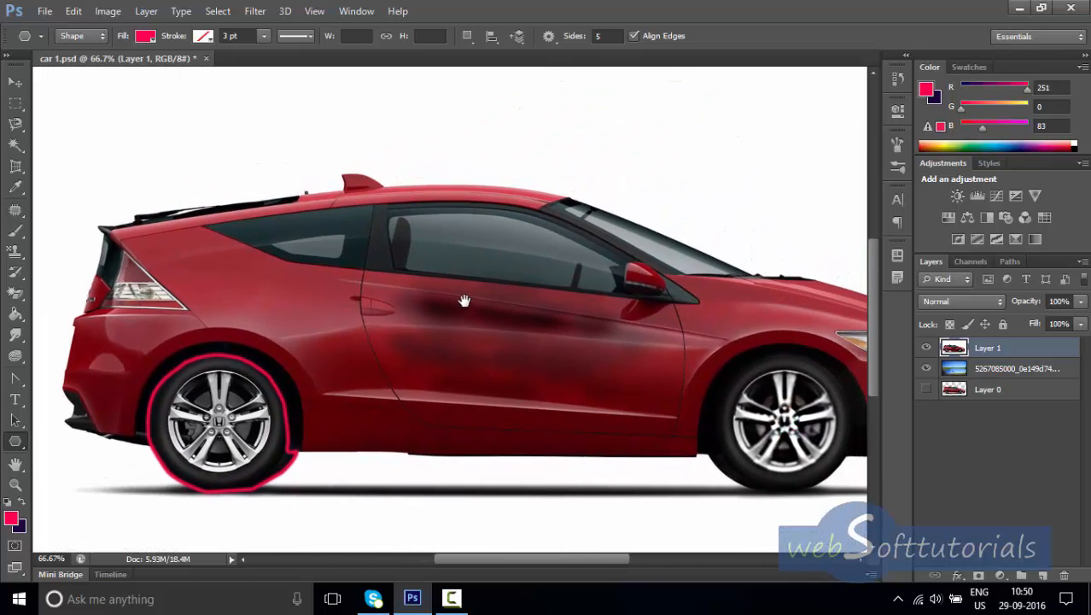
scroll(466, 282, "down", 1)
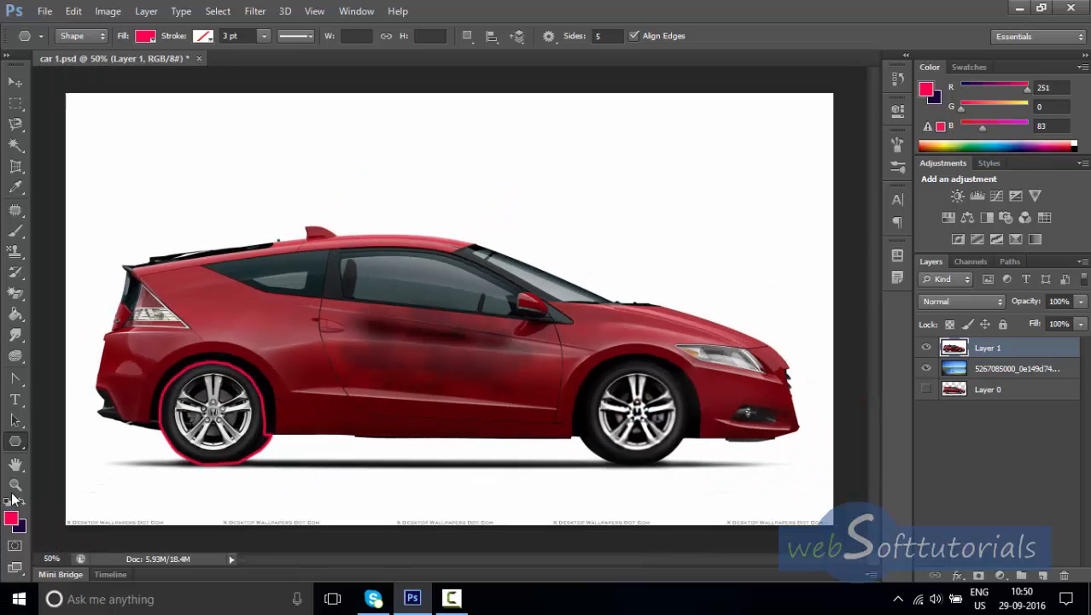
right_click(13, 442)
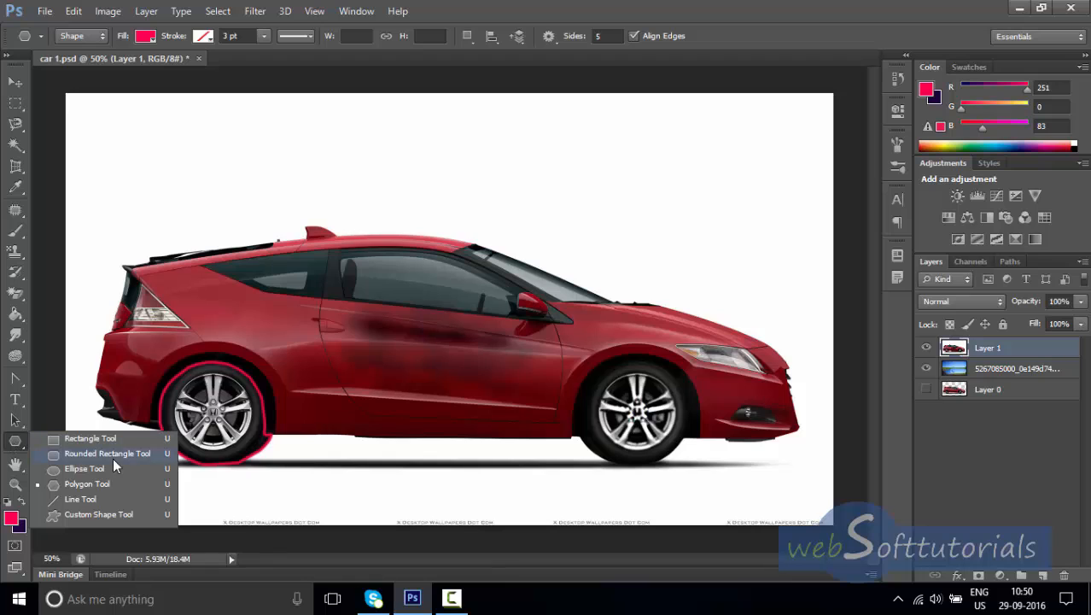
left_click(102, 515)
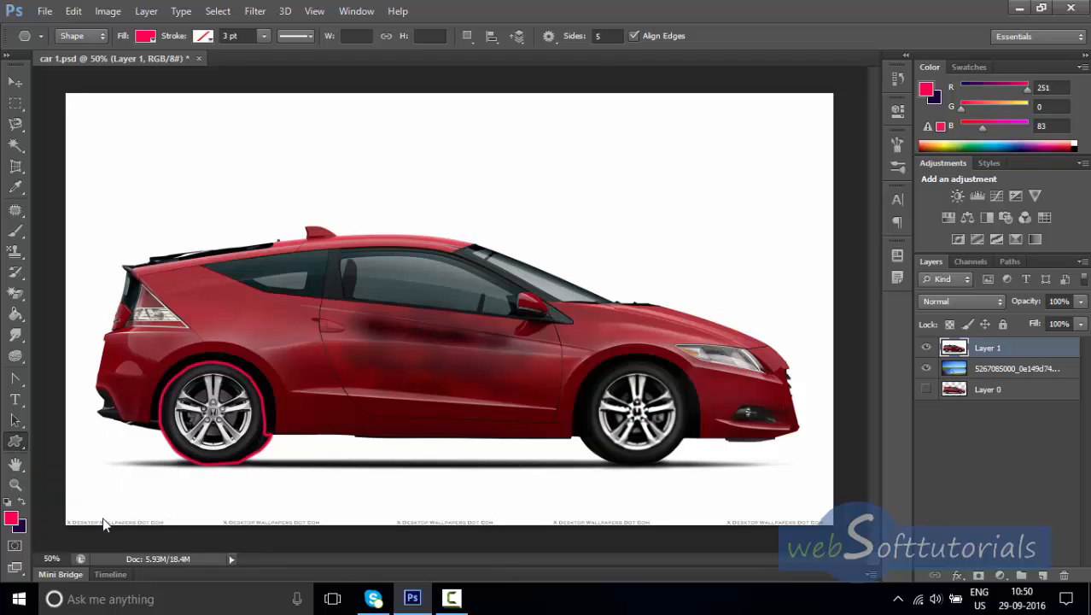
left_click_drag(180, 191, 648, 472)
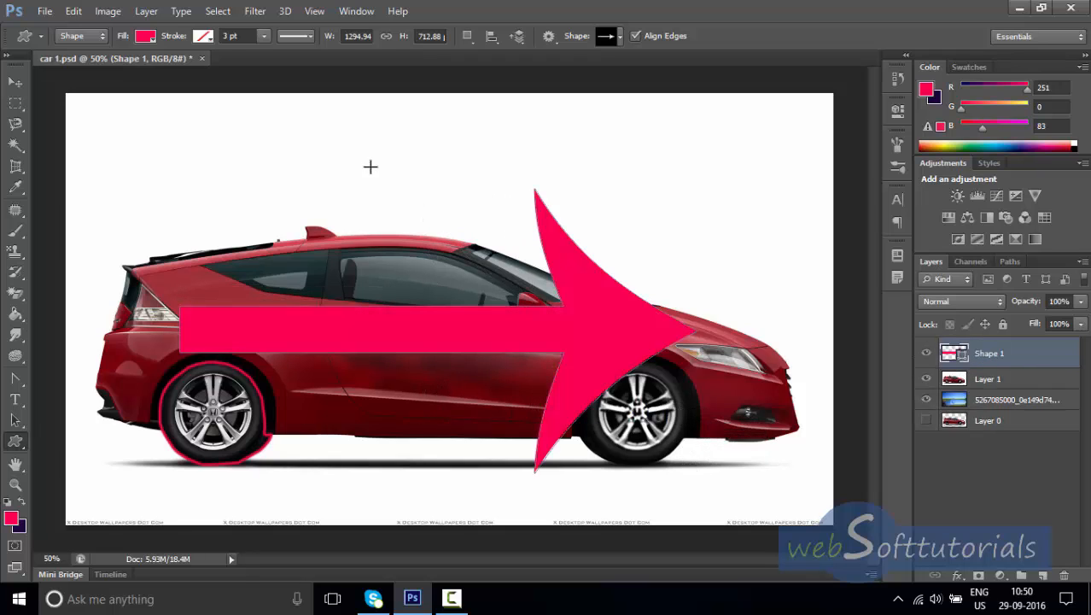
Draw two music note custom shapes above the car, about 252 × 258 px over the roof and about 290 × 132 px over the windshield.
left_click(617, 40)
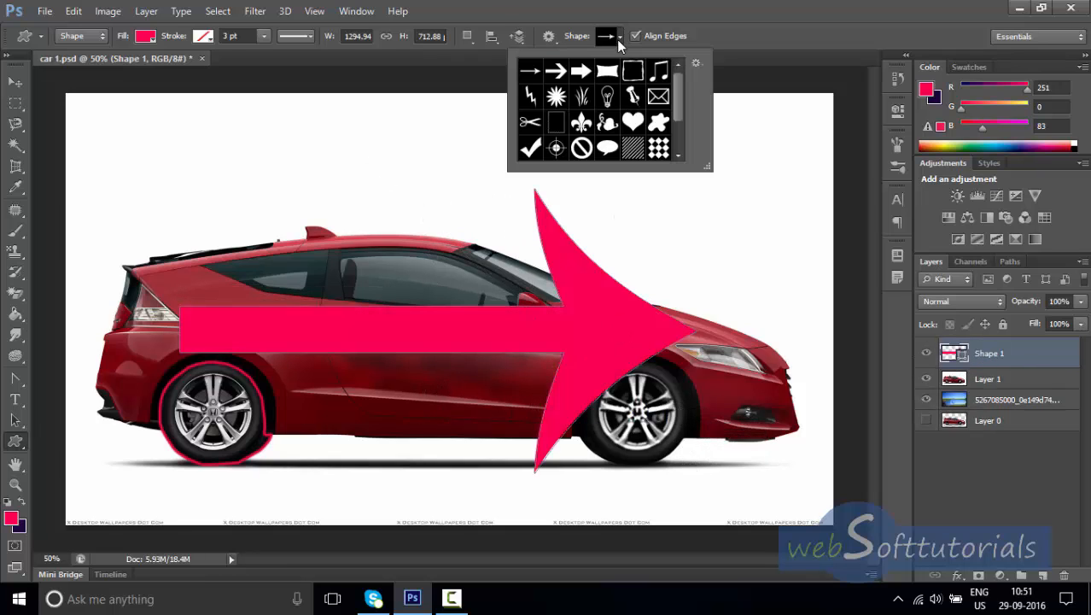
left_click(659, 72)
left_click_drag(309, 114, 410, 220)
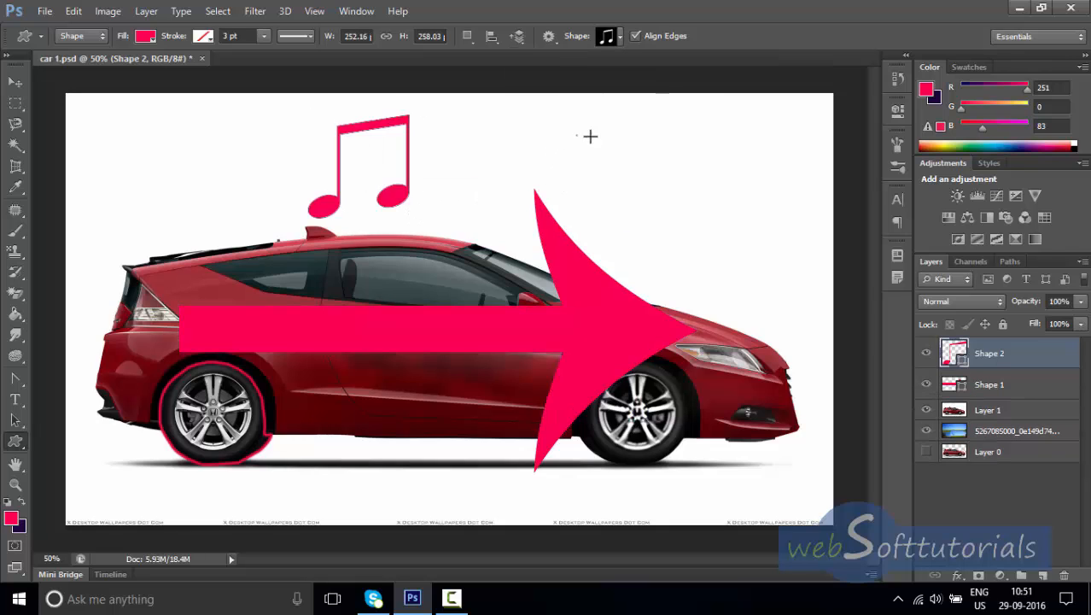
left_click_drag(577, 135, 696, 188)
Draw a curly ornament custom shape about 138 × 208 px above the rear of the car.
left_click(621, 36)
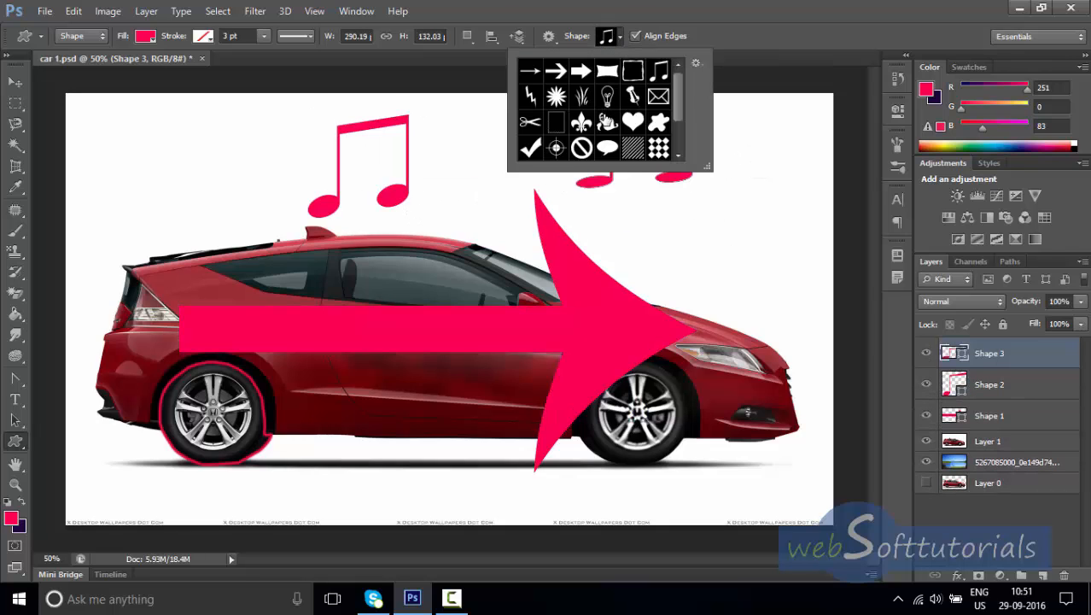
left_click(606, 122)
left_click_drag(139, 150, 195, 233)
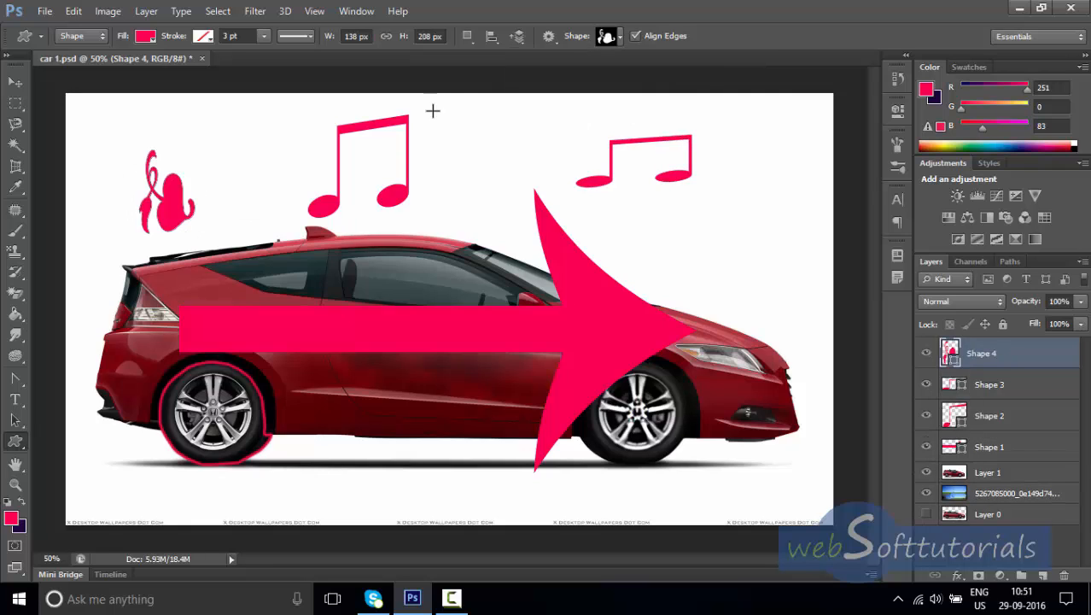
Draw a prohibition sign custom shape about 530 × 712 px over the front of the car.
left_click(619, 37)
left_click(584, 150)
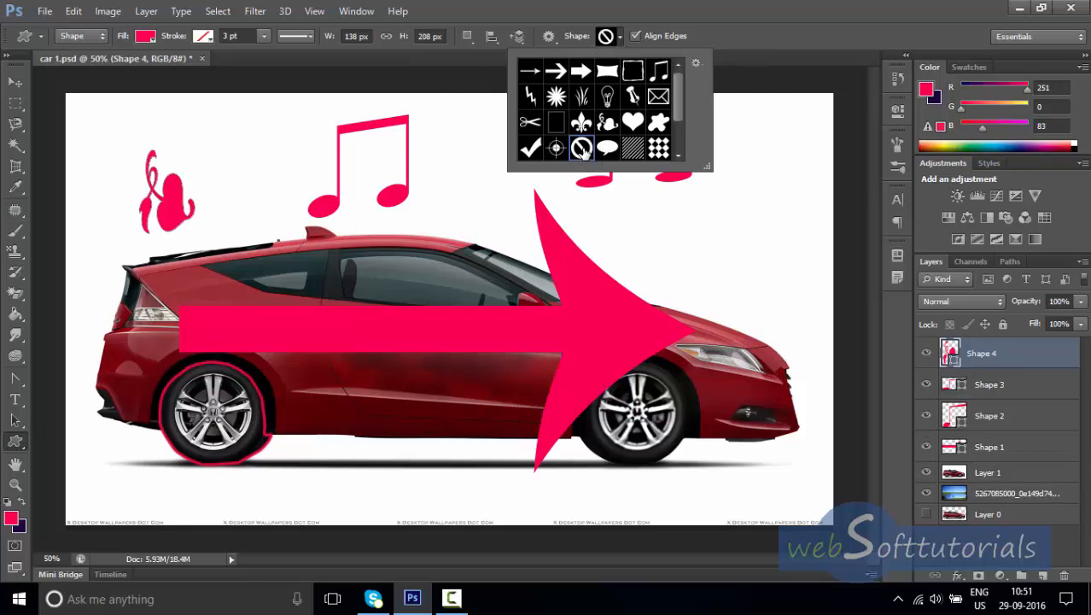
left_click(635, 242)
left_click_drag(725, 346, 767, 450)
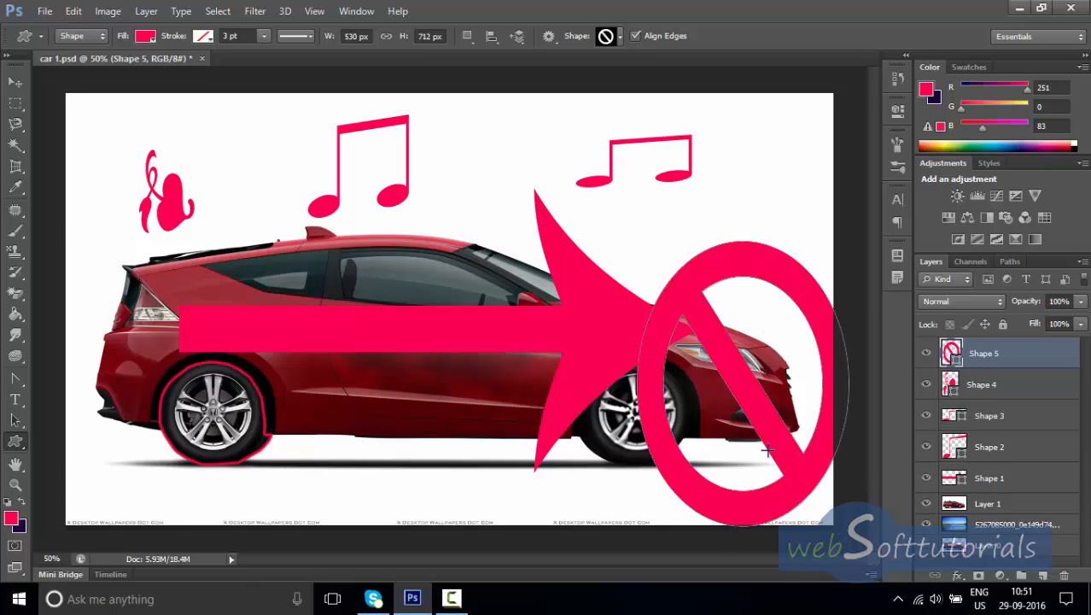
Draw a fleur-de-lis custom shape about 627 × 344 px above the windshield and hood.
left_click(619, 37)
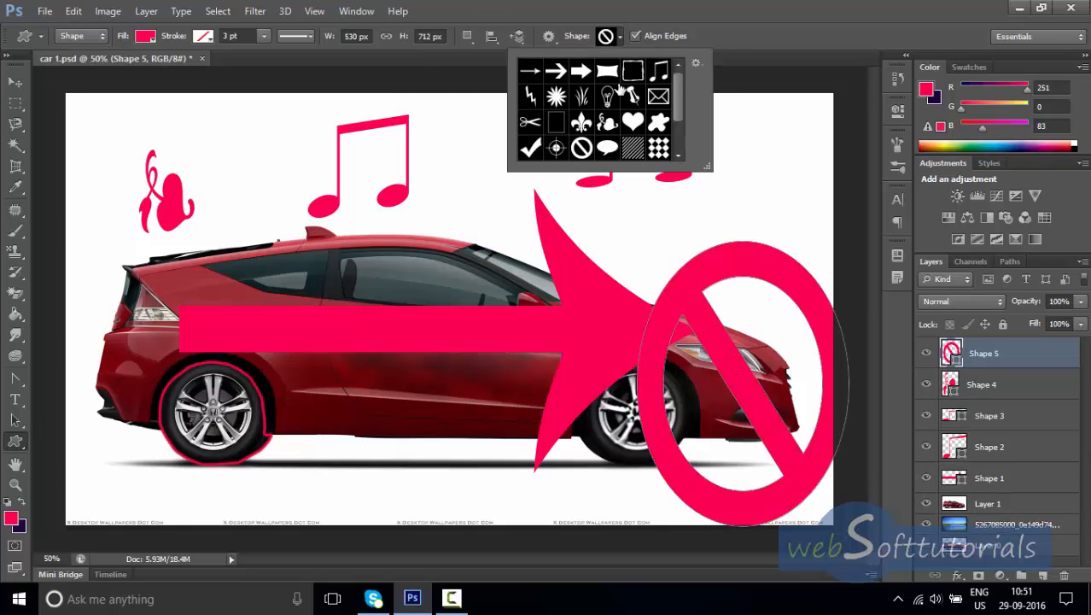
left_click(581, 122)
left_click(458, 144)
left_click_drag(458, 143, 711, 281)
Check the additional custom shape sets, and draw a light bulb shape about 442 × 548 px over the car's rear window.
left_click(619, 37)
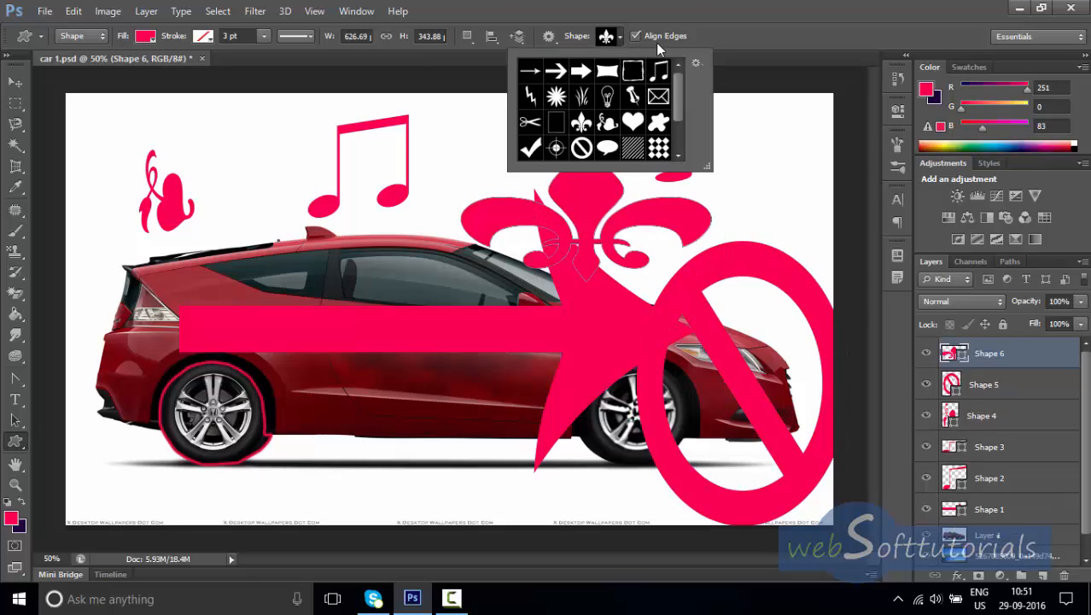
left_click(696, 65)
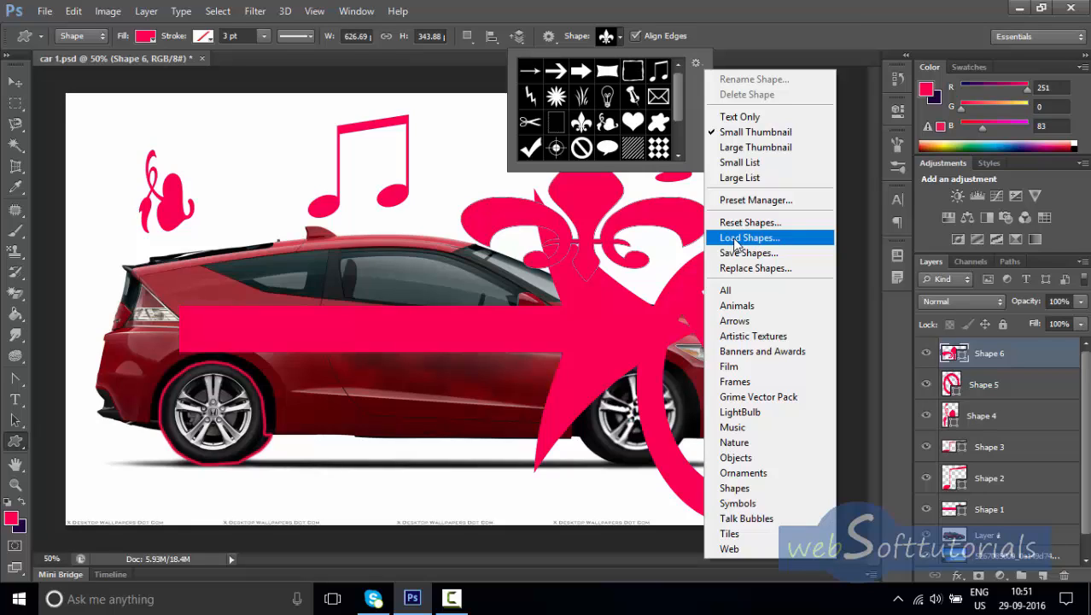
left_click(604, 98)
left_click(606, 98)
left_click_drag(231, 135, 401, 346)
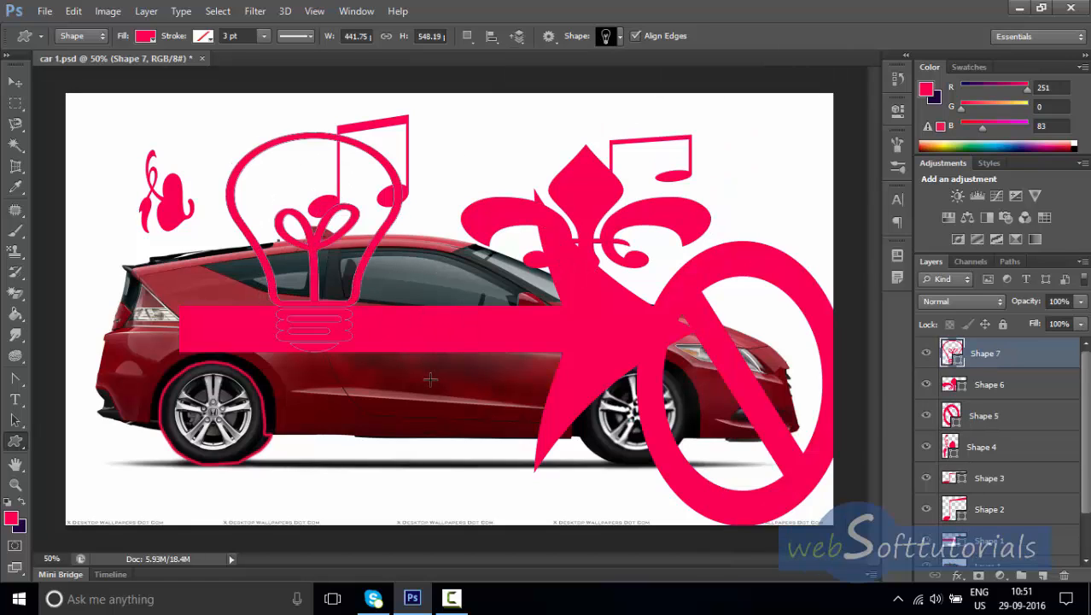
Magnify the image to 200% and pan with the Hand tool across the car's windows, rear wheel, door and the shapes above.
left_click(14, 465)
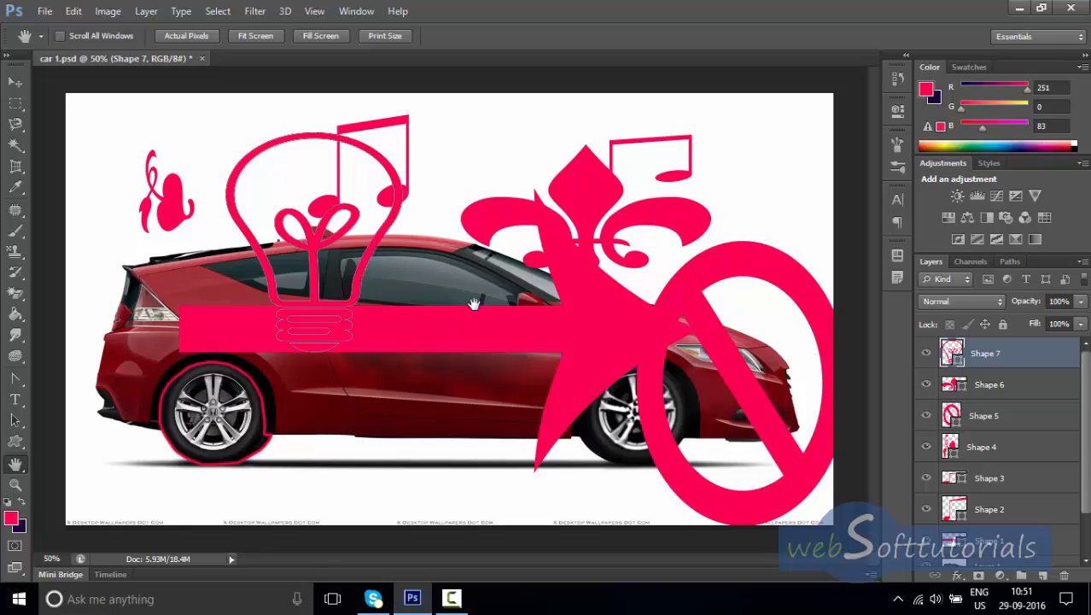
left_click(479, 233, "ctrl")
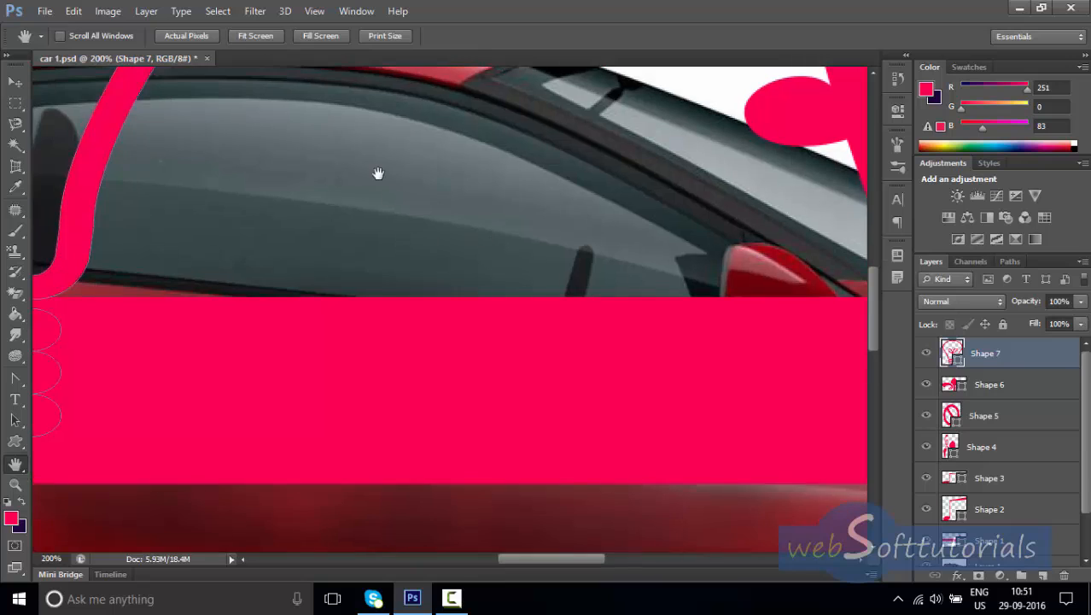
left_click_drag(381, 229, 420, 440)
mouse_move(272, 339)
left_mouse_down()
mouse_move(295, 332)
mouse_move(567, 88)
left_mouse_up()
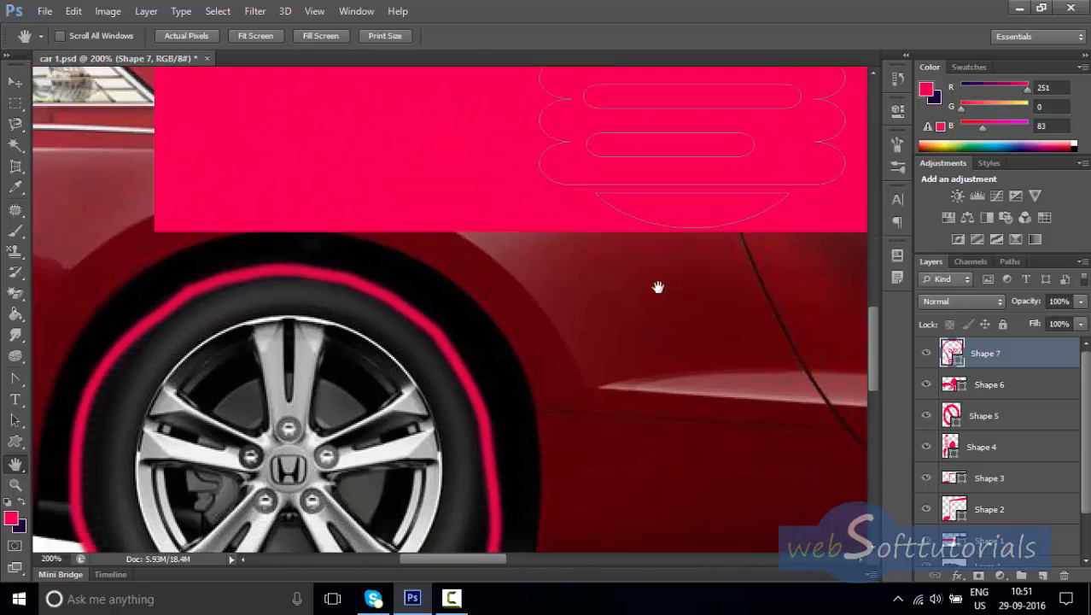
mouse_move(557, 323)
left_mouse_down()
mouse_move(443, 246)
mouse_move(352, 149)
left_mouse_up()
left_click_drag(521, 268, 414, 230)
left_click_drag(630, 101, 516, 195)
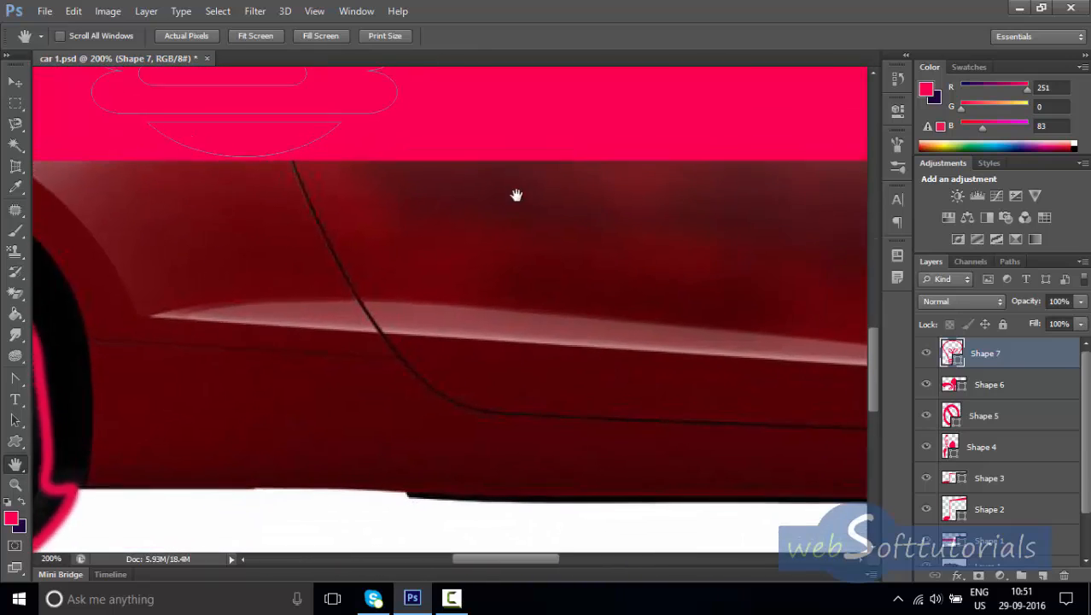
left_click_drag(546, 94, 504, 277)
left_click_drag(580, 94, 438, 322)
left_click_drag(457, 102, 511, 325)
left_click_drag(276, 125, 471, 216)
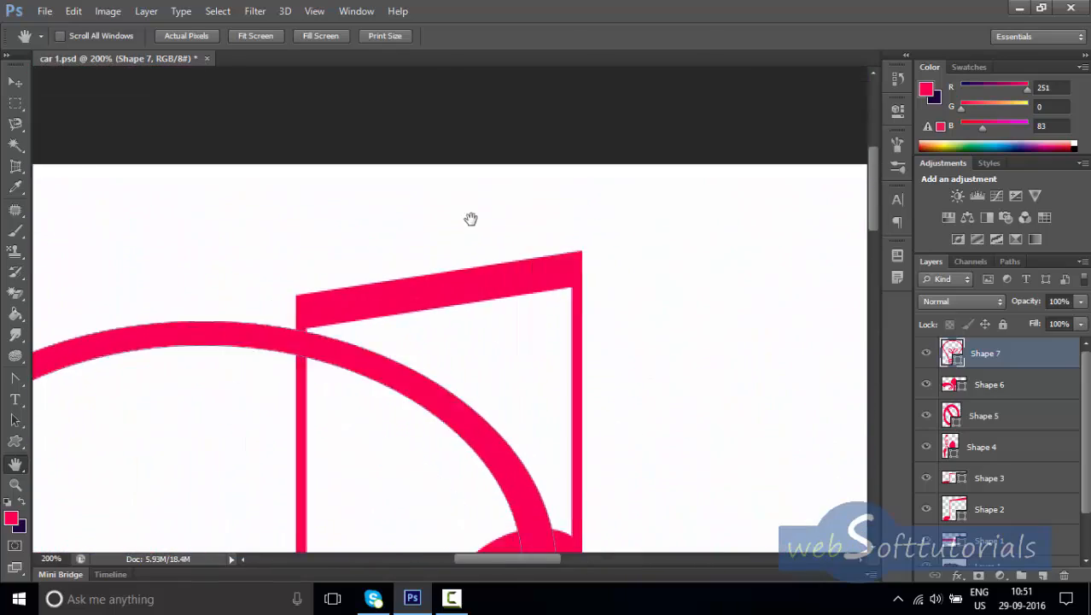
left_click_drag(222, 530, 450, 348)
mouse_move(171, 504)
left_mouse_down()
mouse_move(420, 373)
mouse_move(431, 261)
left_mouse_up()
left_click_drag(554, 353, 403, 290)
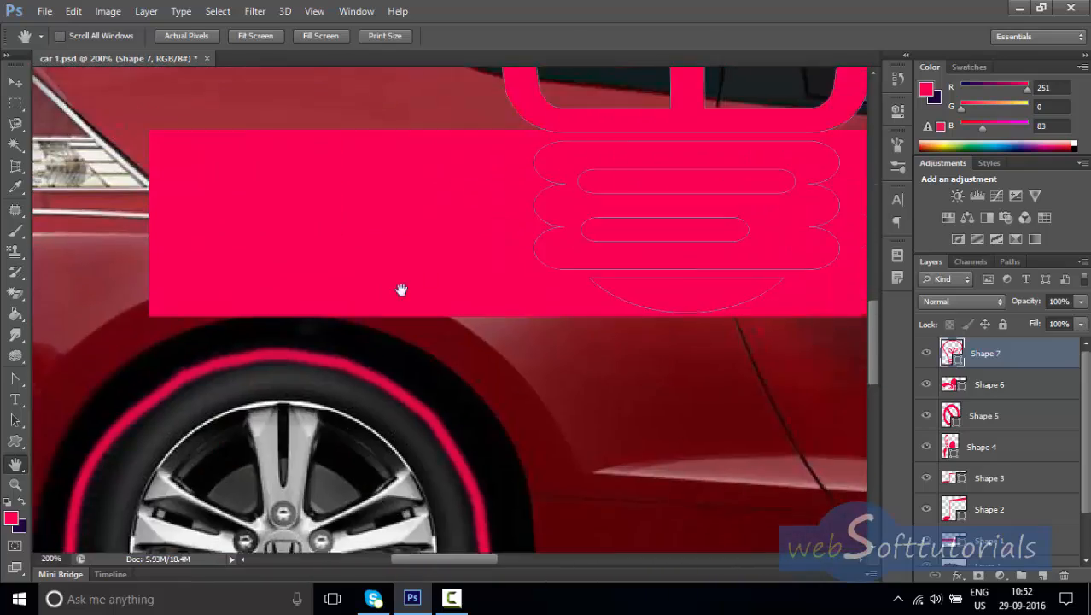
left_click_drag(745, 92, 575, 231)
left_click_drag(667, 122, 426, 300)
left_click_drag(420, 348, 237, 284)
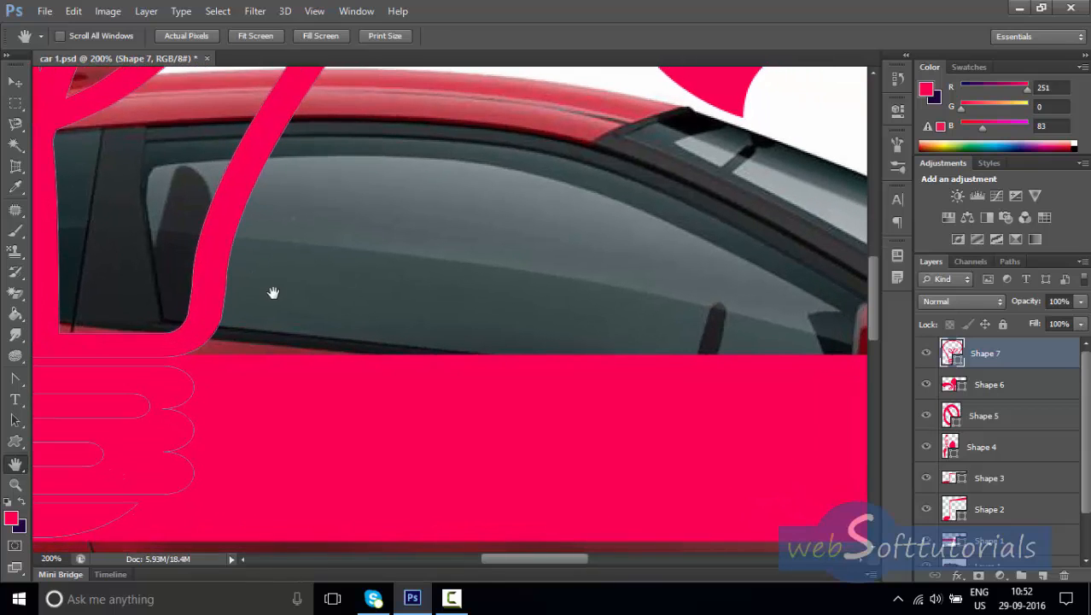
Zoom the view back out to 50% to see the whole car image.
key("ctrl+minus")
key("ctrl+minus")
key("ctrl+minus")
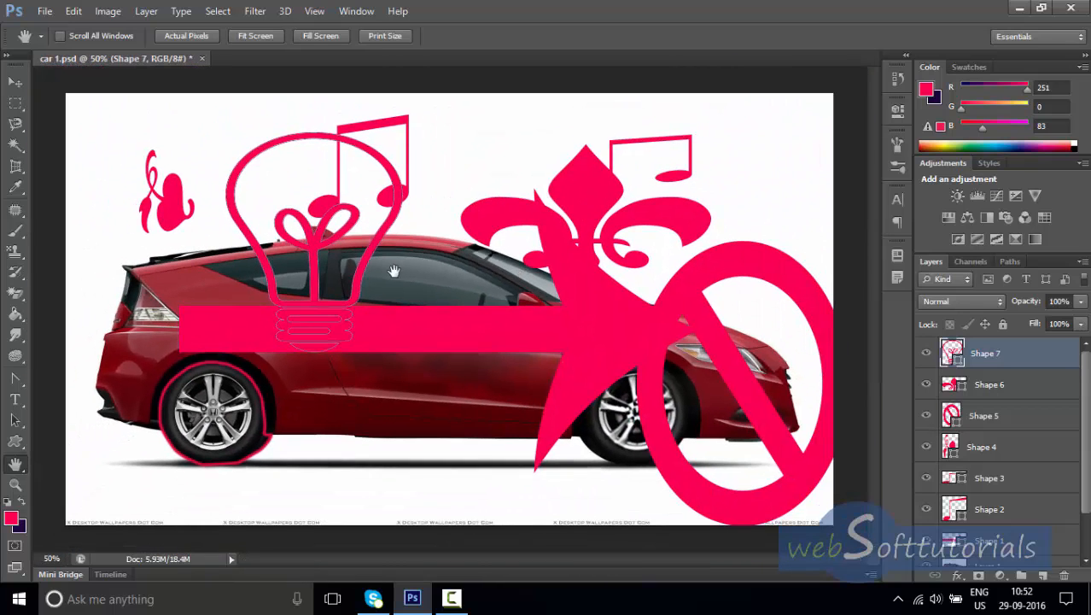
Use the Zoom tool to magnify the car's roof area to 100%, and scrubby-zoom to about 142% around the curly ornament.
left_click(15, 485)
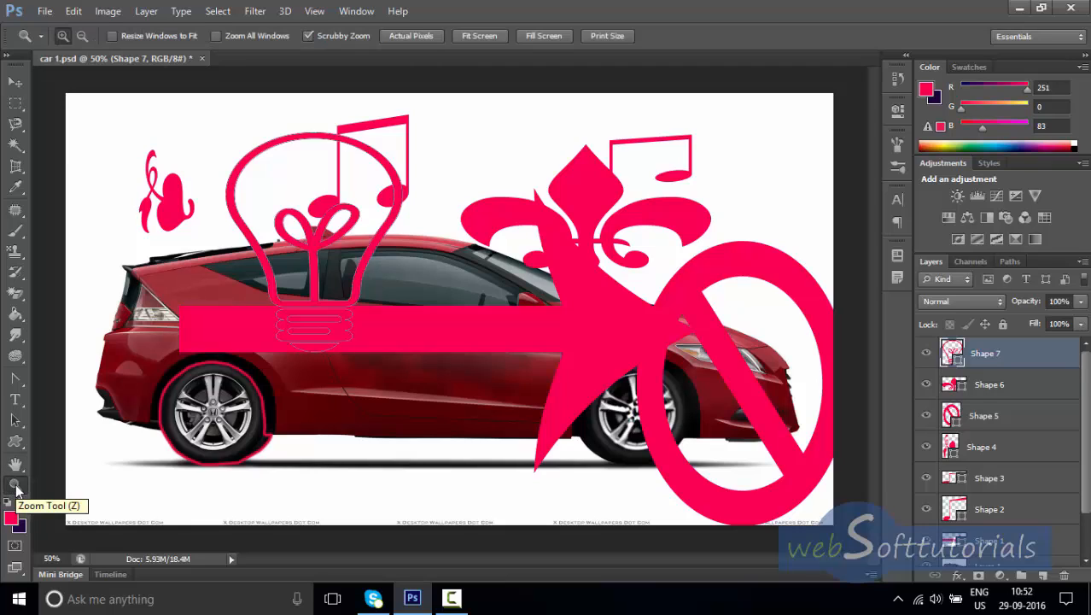
left_click(415, 223)
left_click(415, 222)
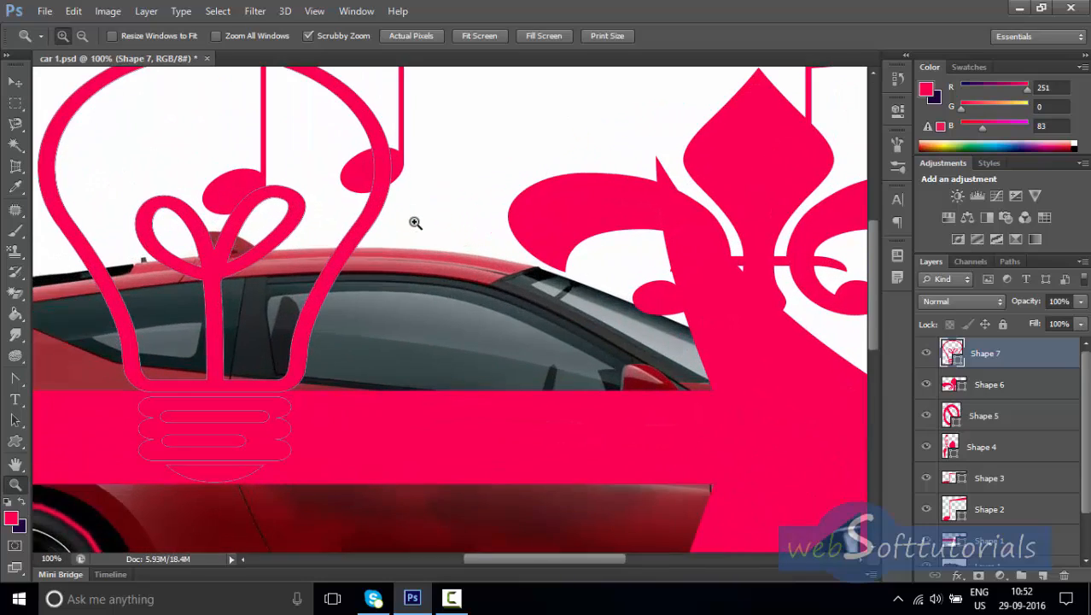
left_click(415, 224)
left_click_drag(433, 408, 311, 306)
left_click_drag(306, 227, 474, 405)
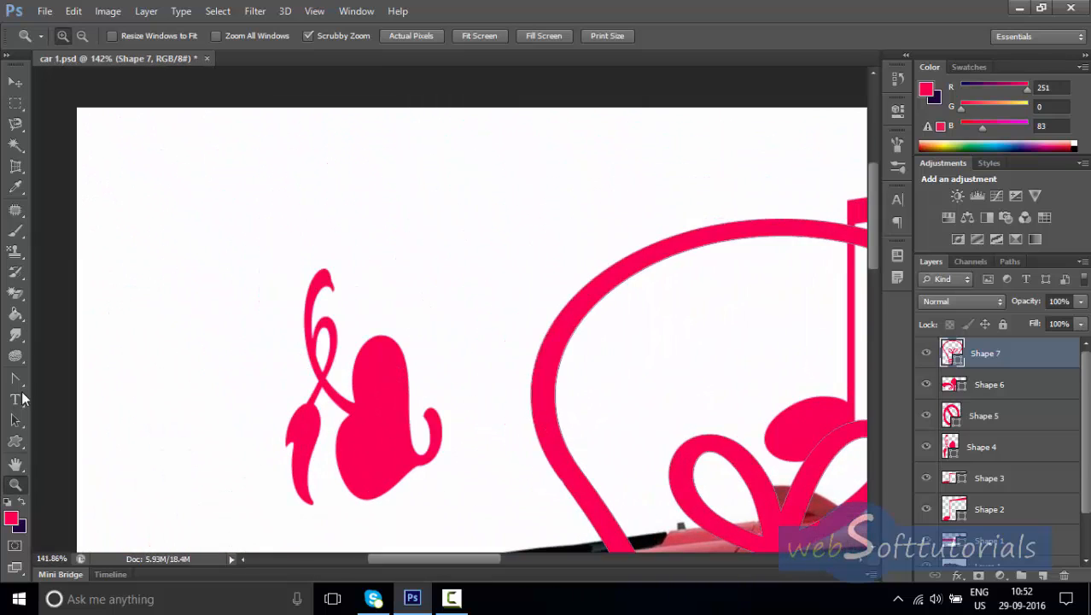
Pan to the light bulb and side windows with the Hand tool, and zoom in on the front side window to 400%.
left_click(16, 463)
left_click_drag(609, 441, 83, 286)
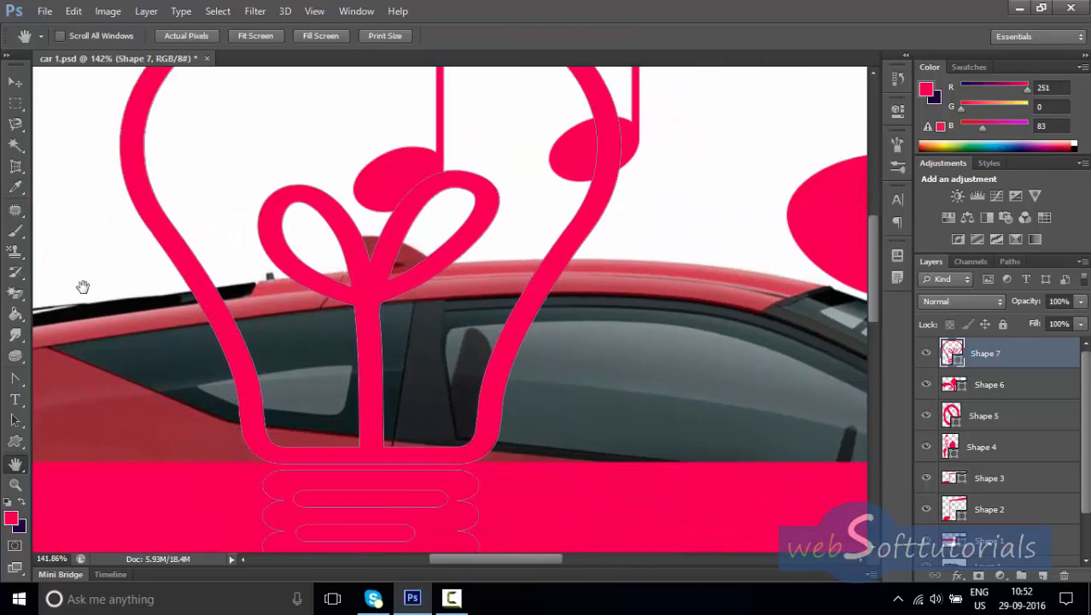
left_click(15, 485)
left_click_drag(410, 313, 410, 314)
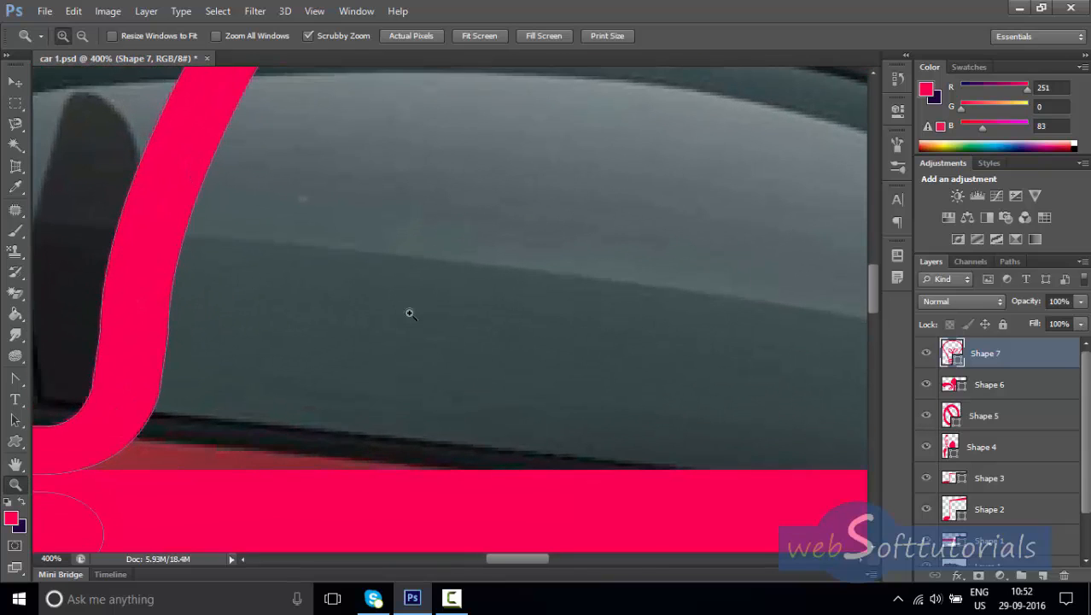
Fit the whole image on screen and switch to the Move tool.
right_click(406, 219)
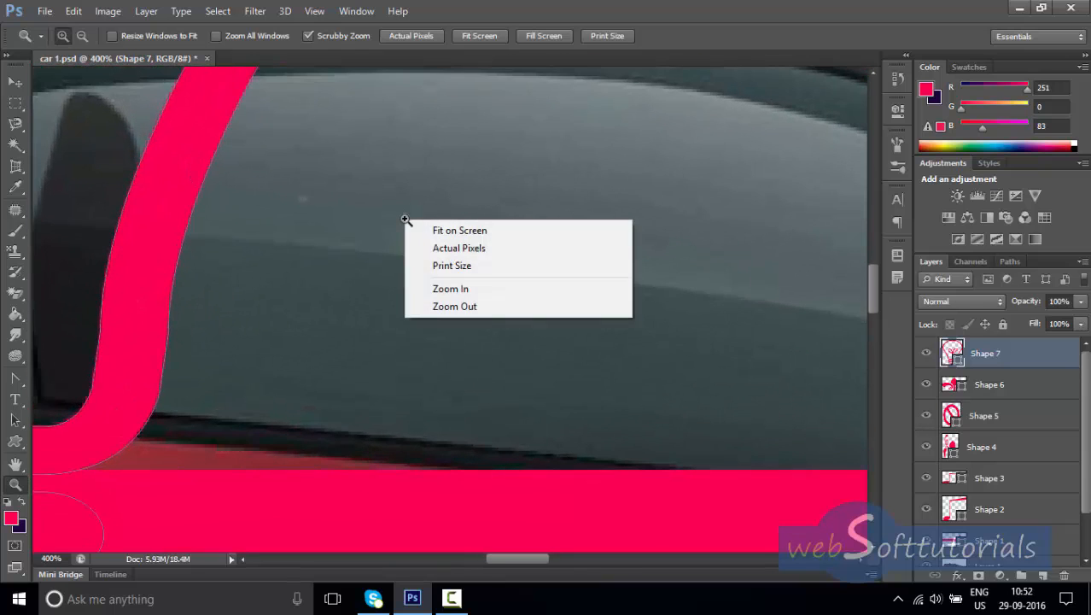
left_click(478, 238)
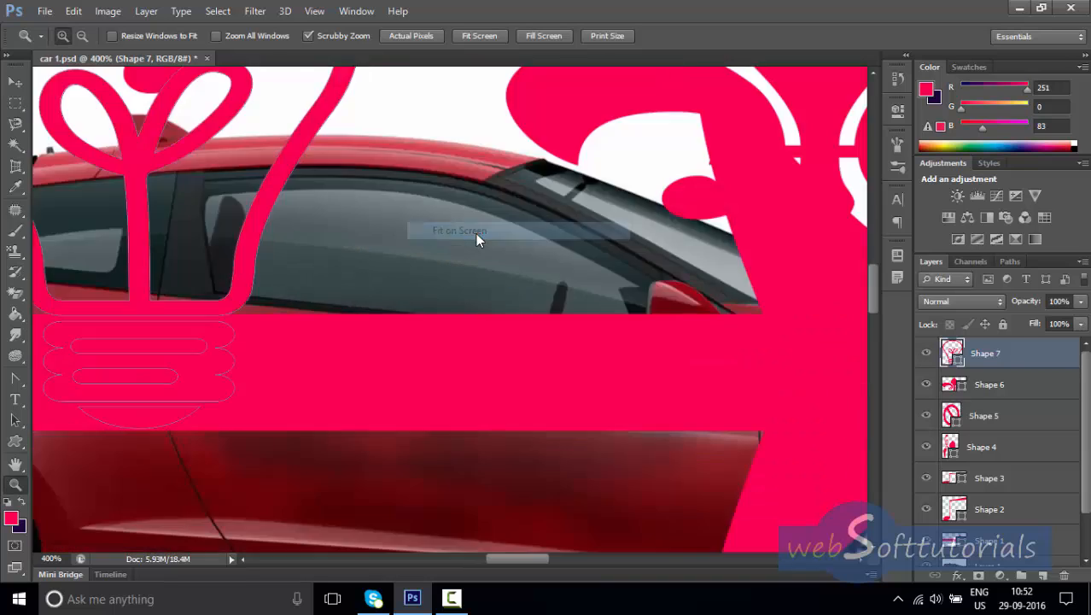
left_click(16, 83)
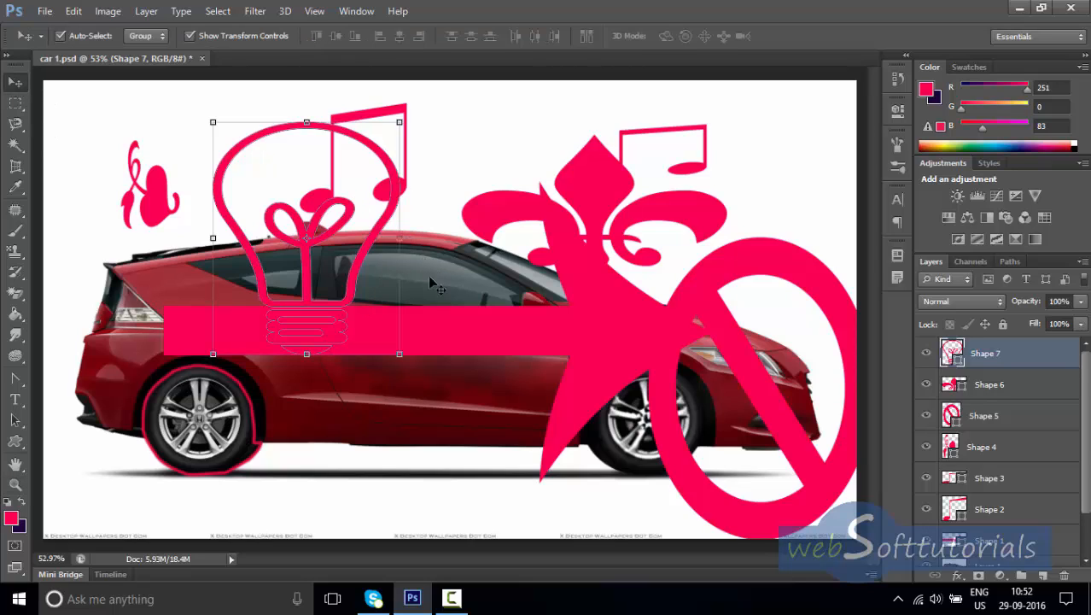